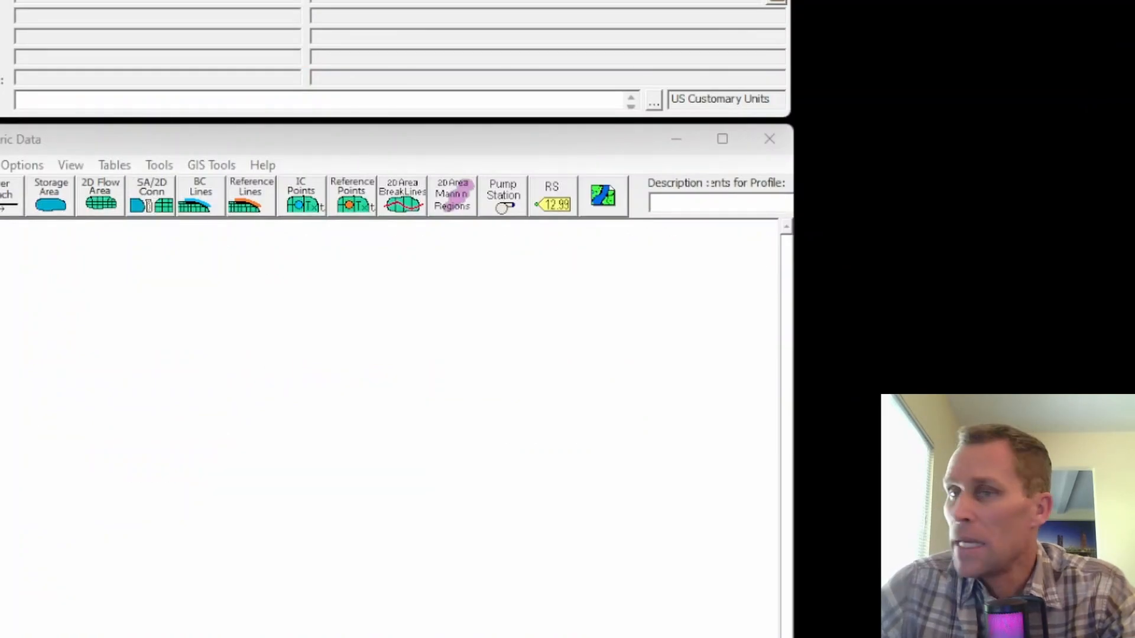
Bring up the Excel flow table and examine the 2-, 10- and 100-year return periods and their tributary flows.
left_click_drag(1134, 129, 491, 0)
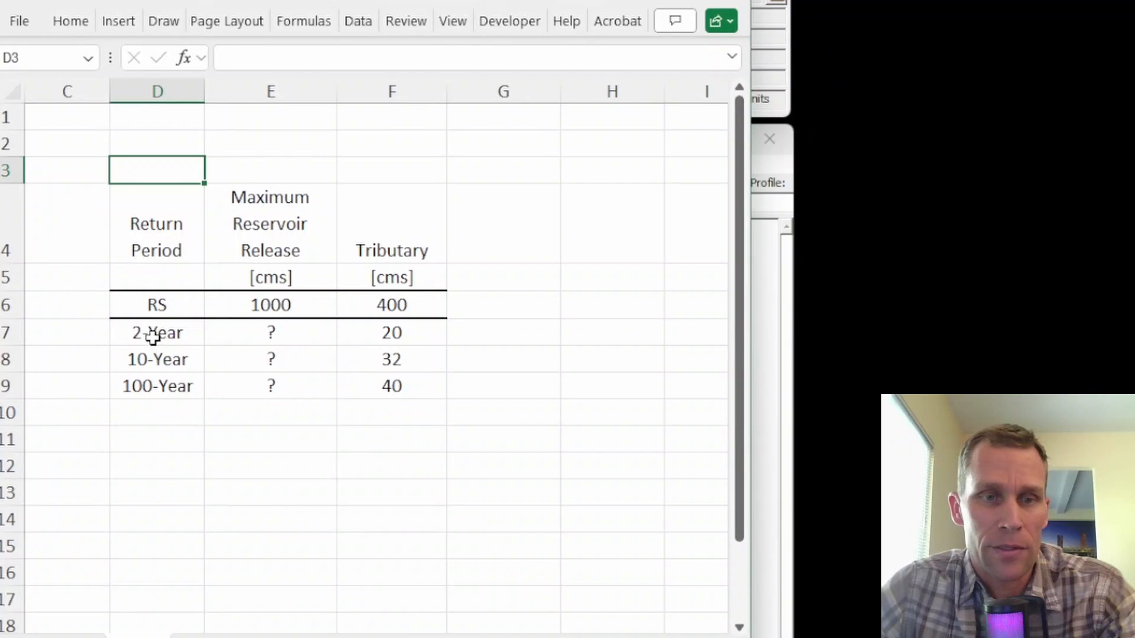
left_click_drag(152, 332, 167, 388)
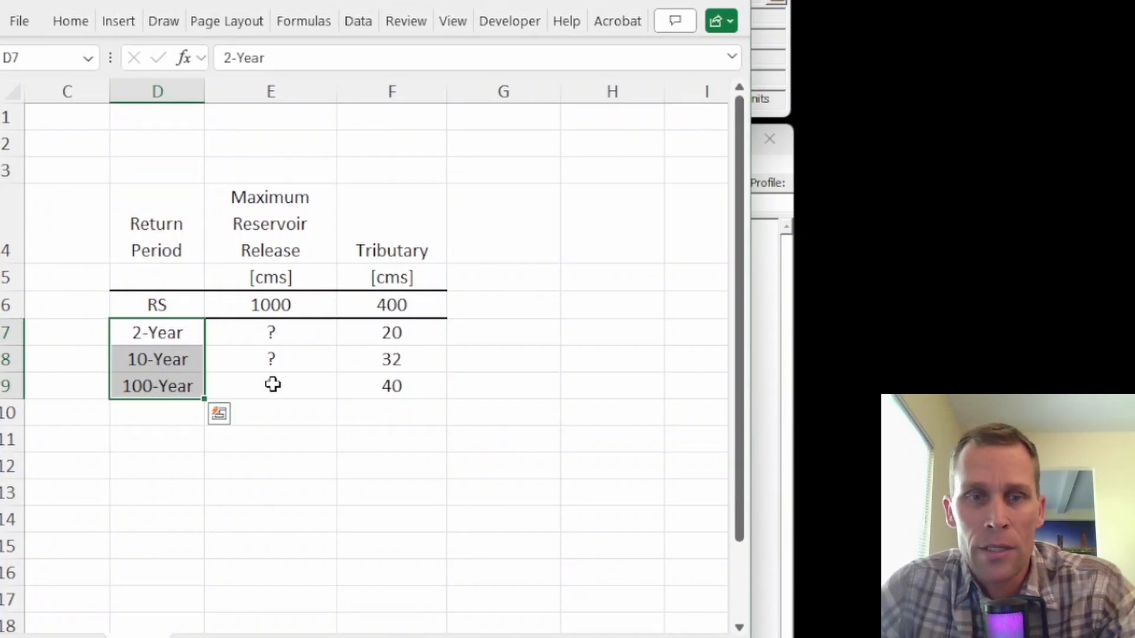
left_click(398, 312)
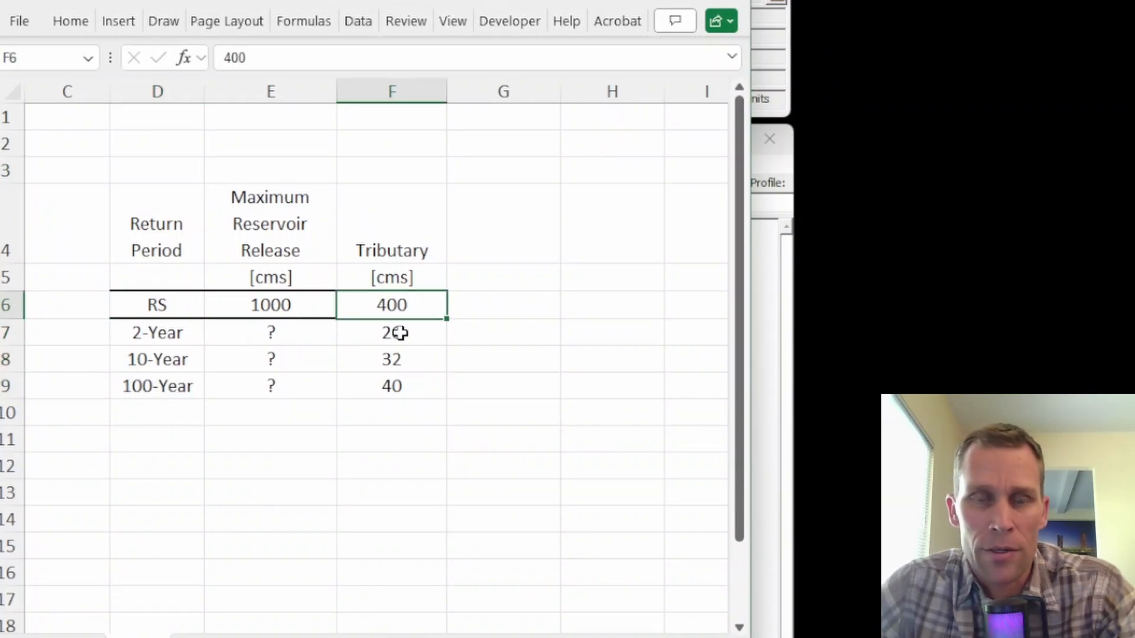
left_click_drag(401, 332, 408, 375)
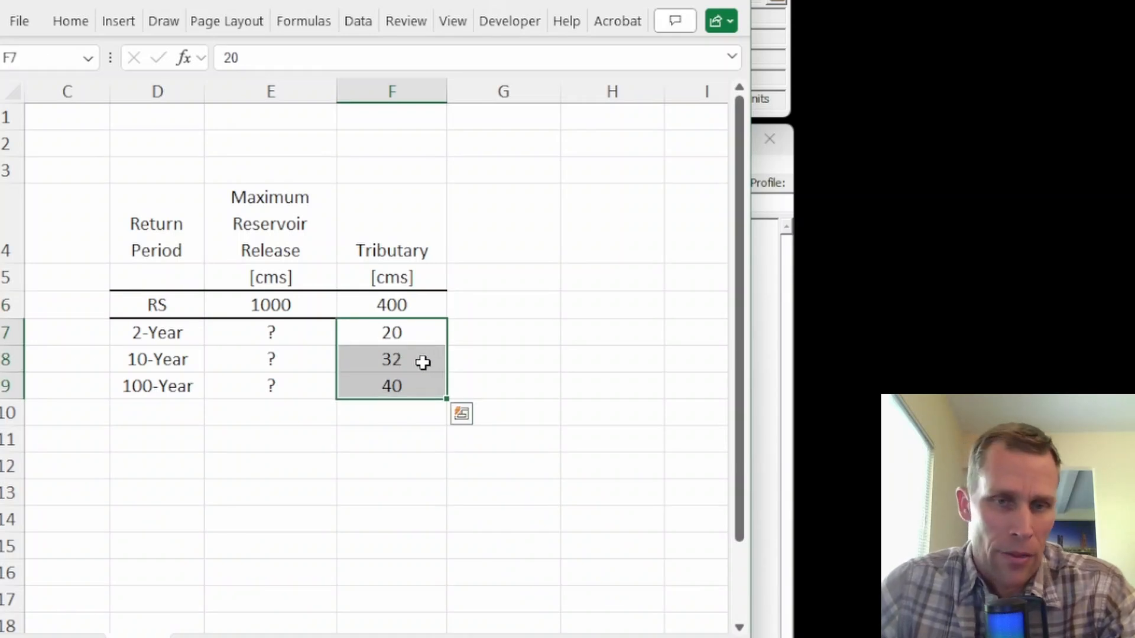
left_click(406, 387)
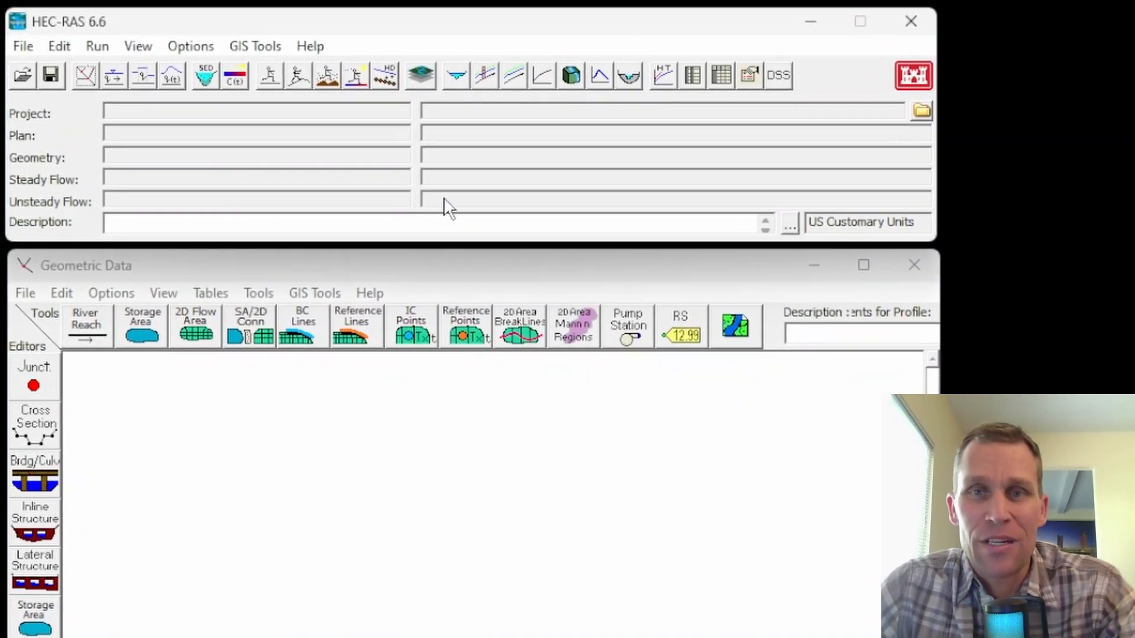
Create a new HEC-RAS project titled exercise_43 in the Exercises folder "43 - 1D Flood Control\project".
left_click(23, 48)
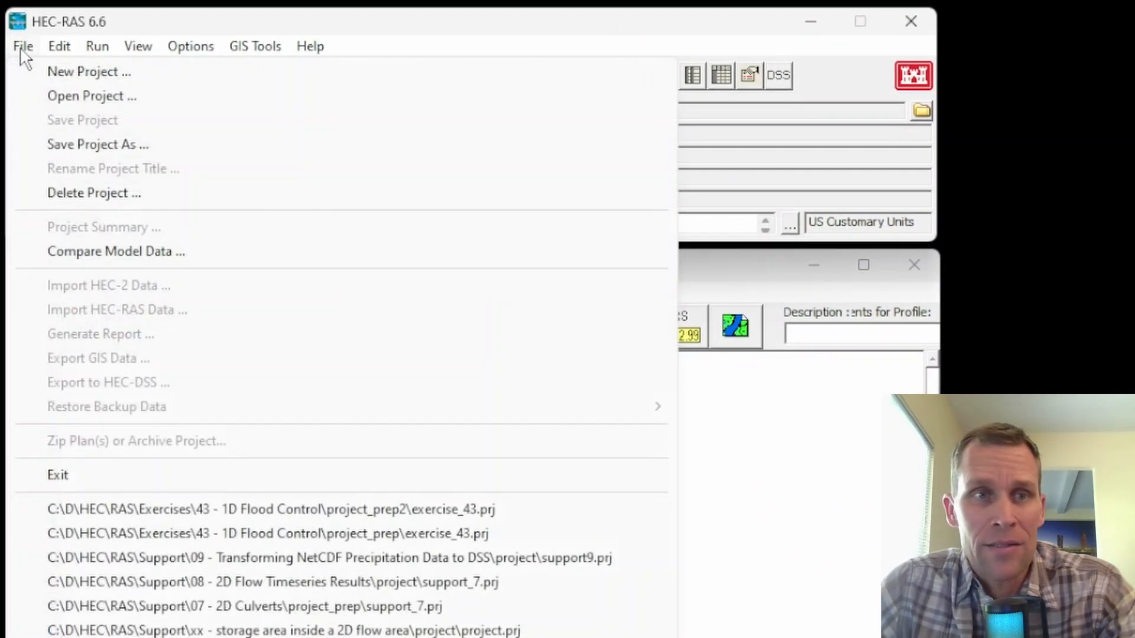
left_click(63, 80)
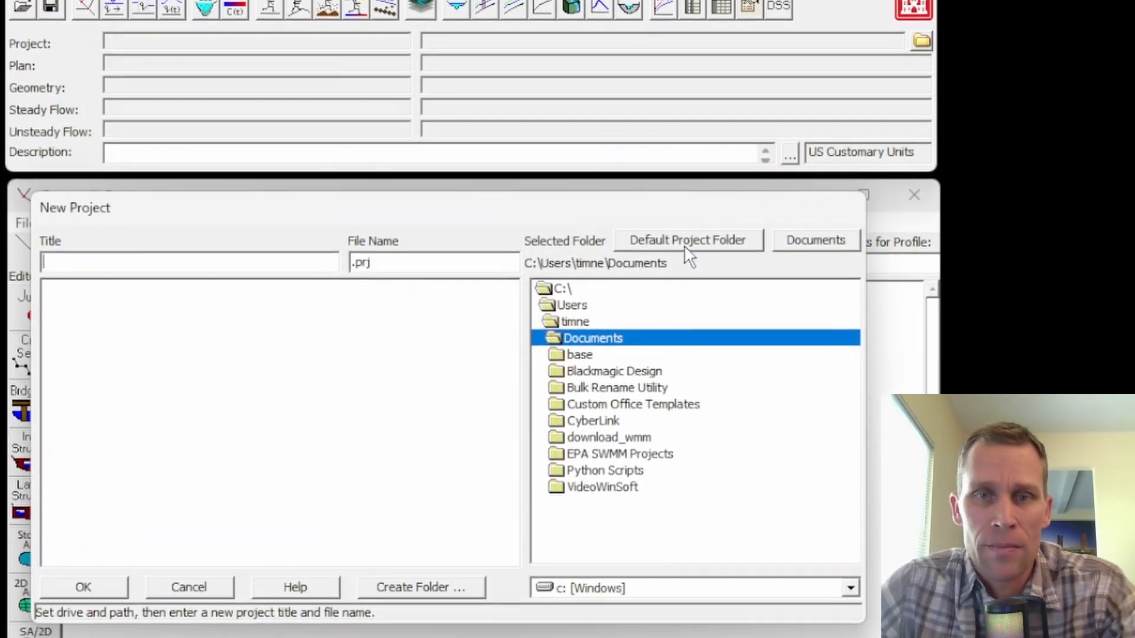
left_click(685, 308)
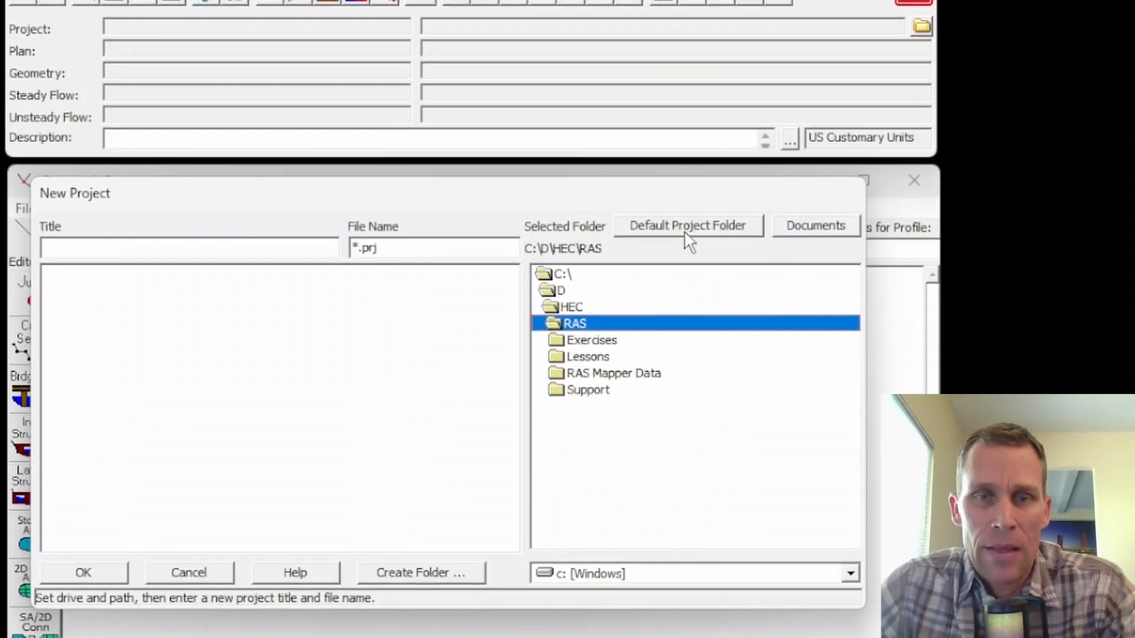
double_click(588, 356)
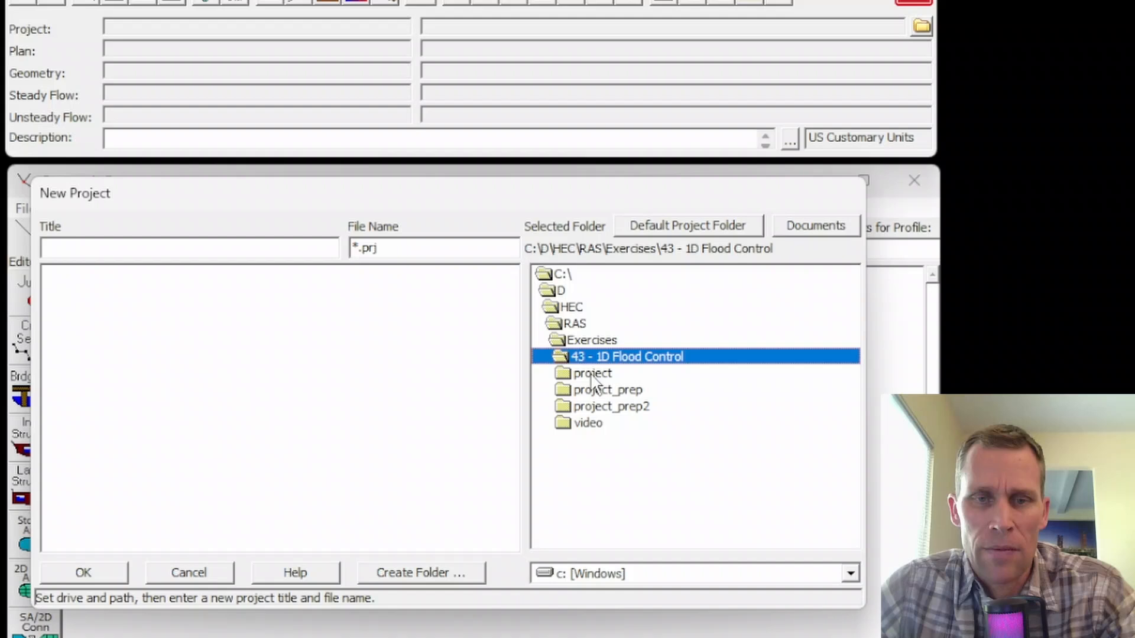
double_click(593, 373)
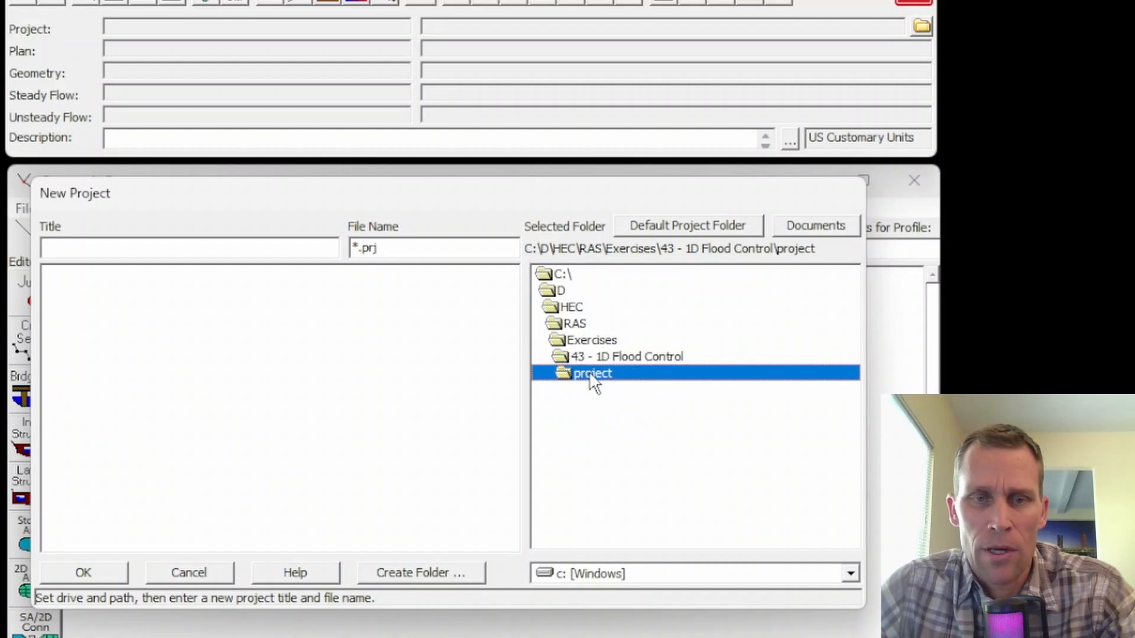
left_click(260, 248)
type("exerci")
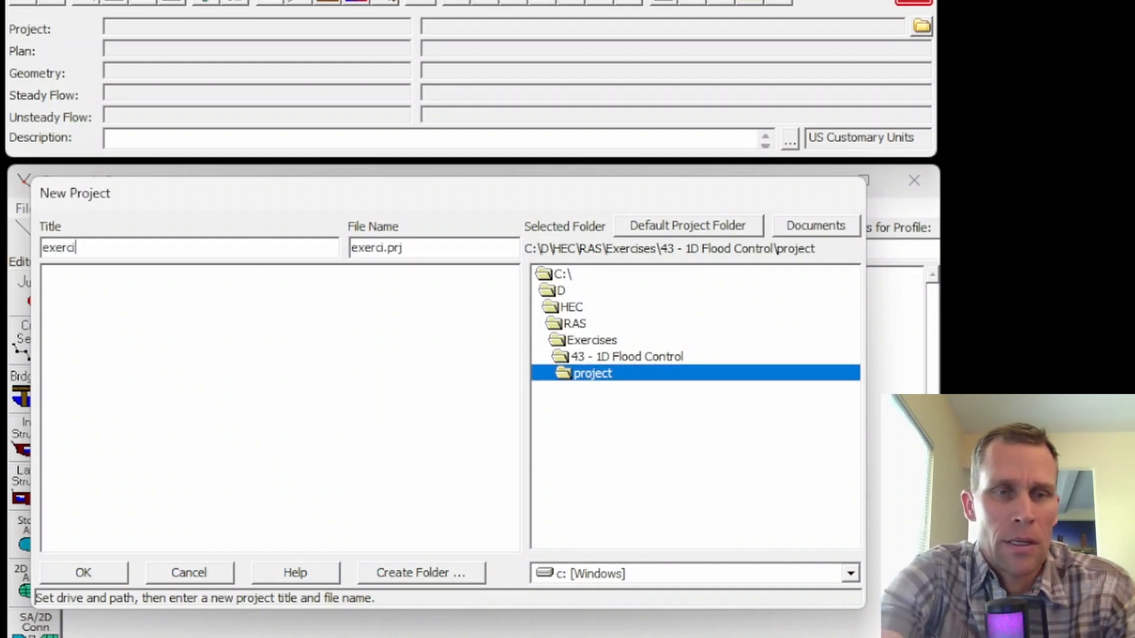
type("se_43")
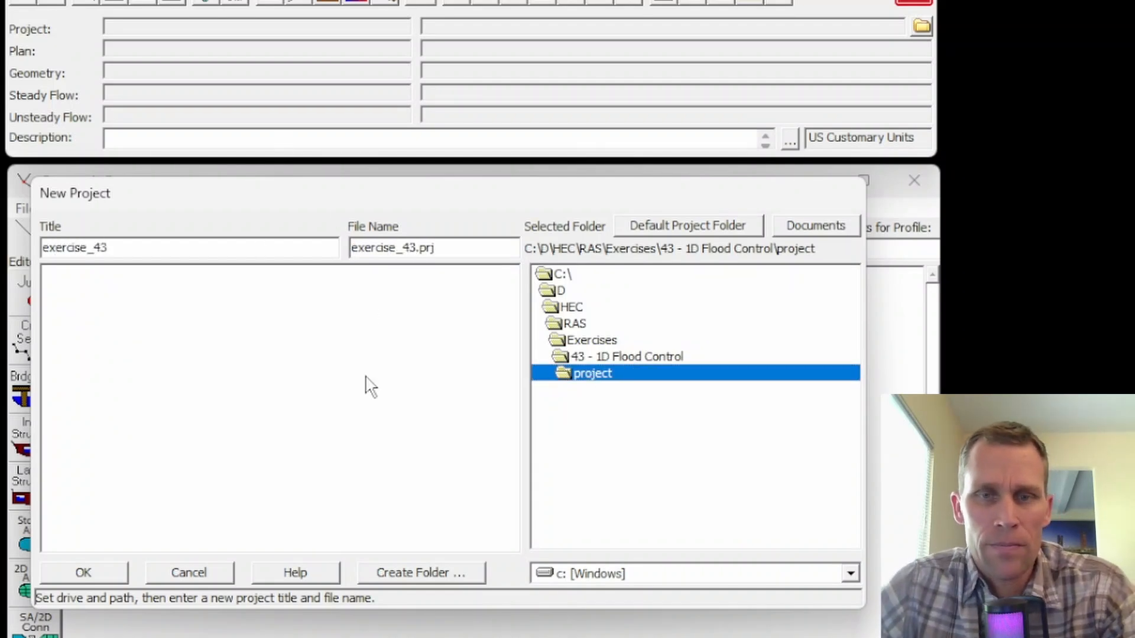
left_click(86, 573)
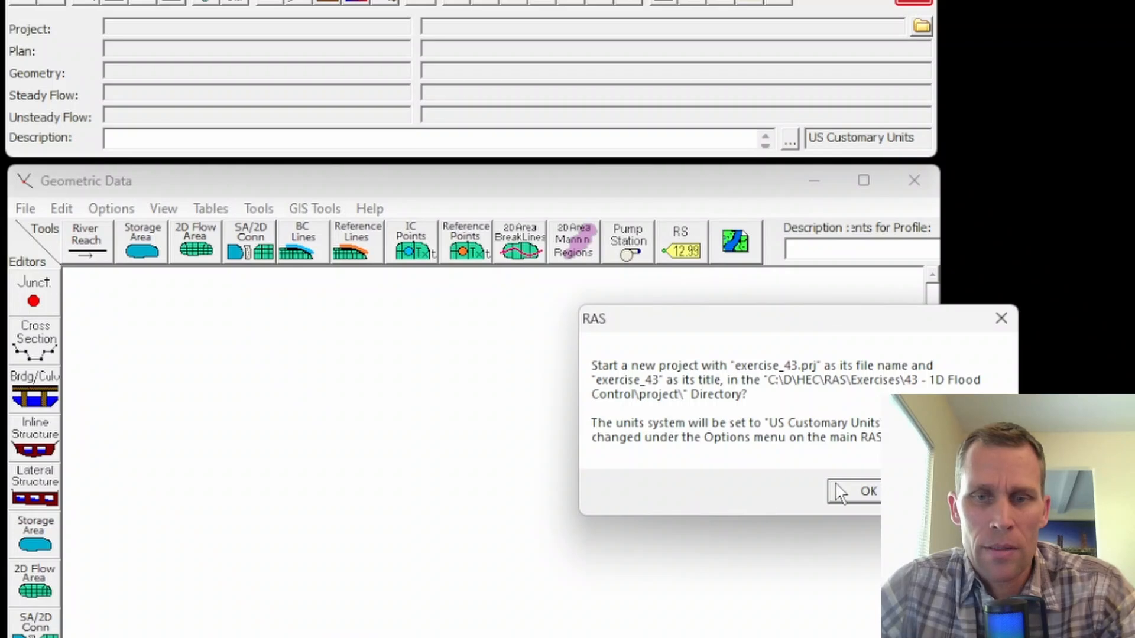
left_click(860, 496)
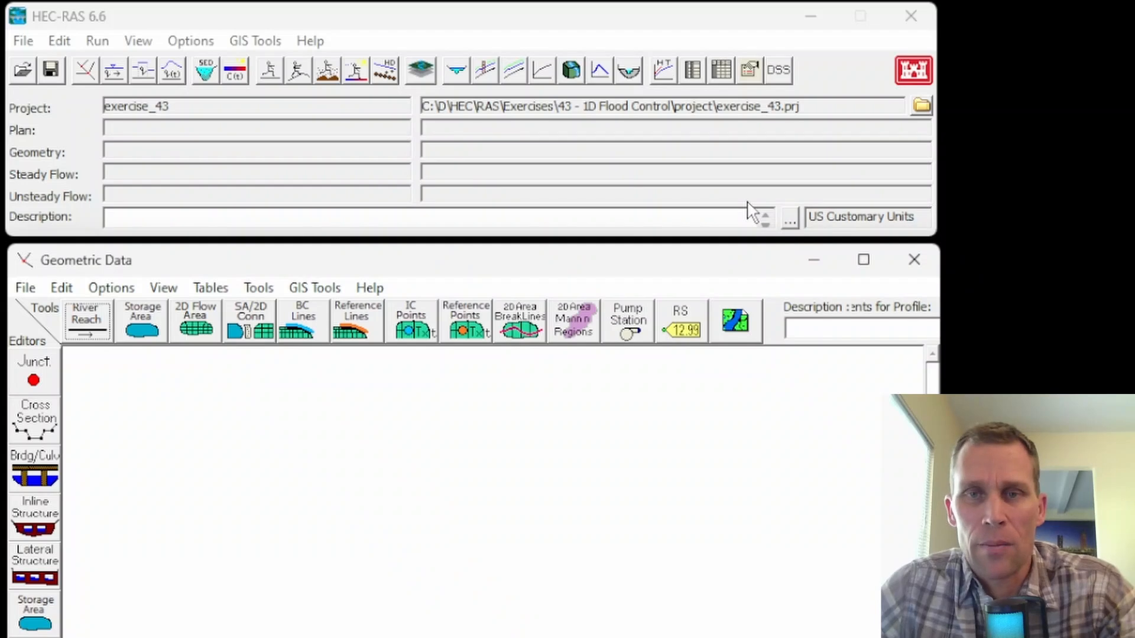
Set the project's unit system to System International (Metric System).
left_click(192, 41)
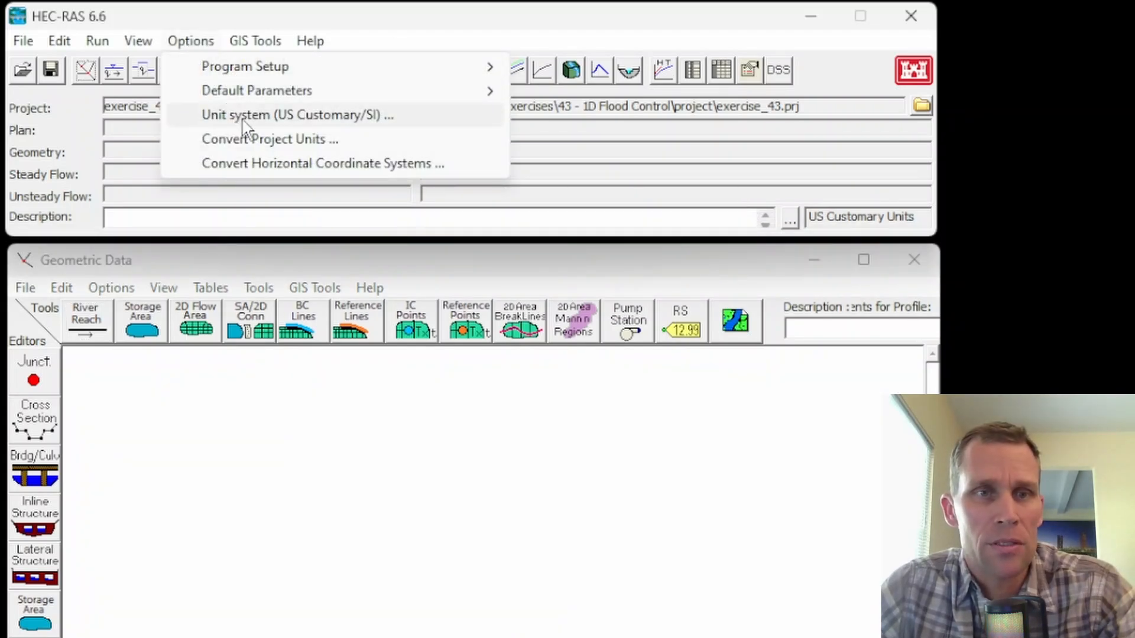
left_click(268, 114)
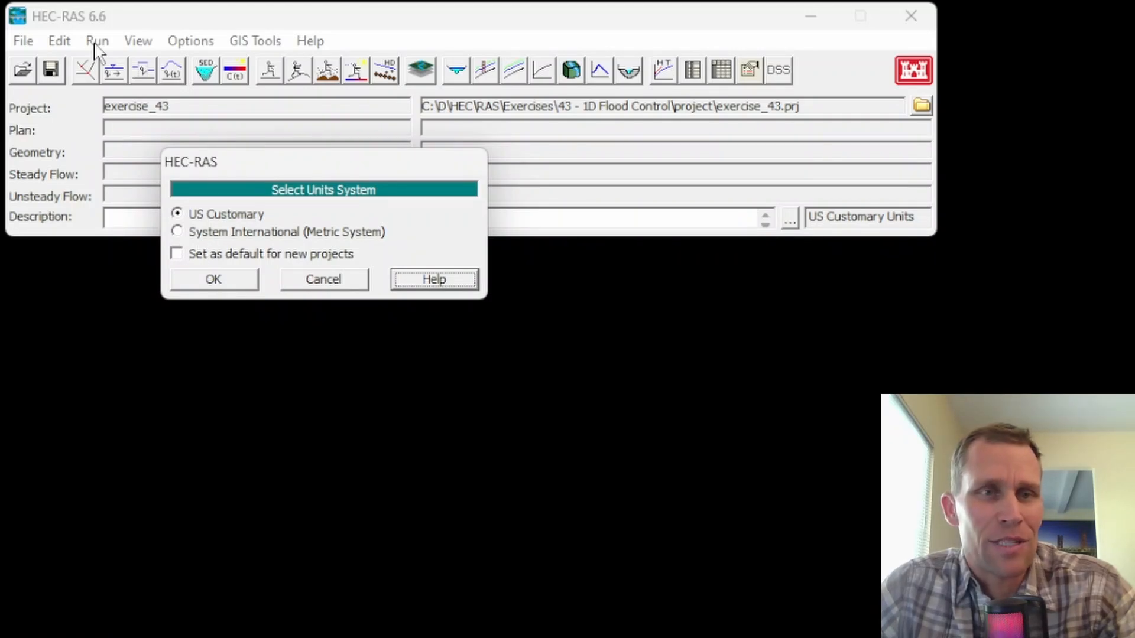
left_click(178, 233)
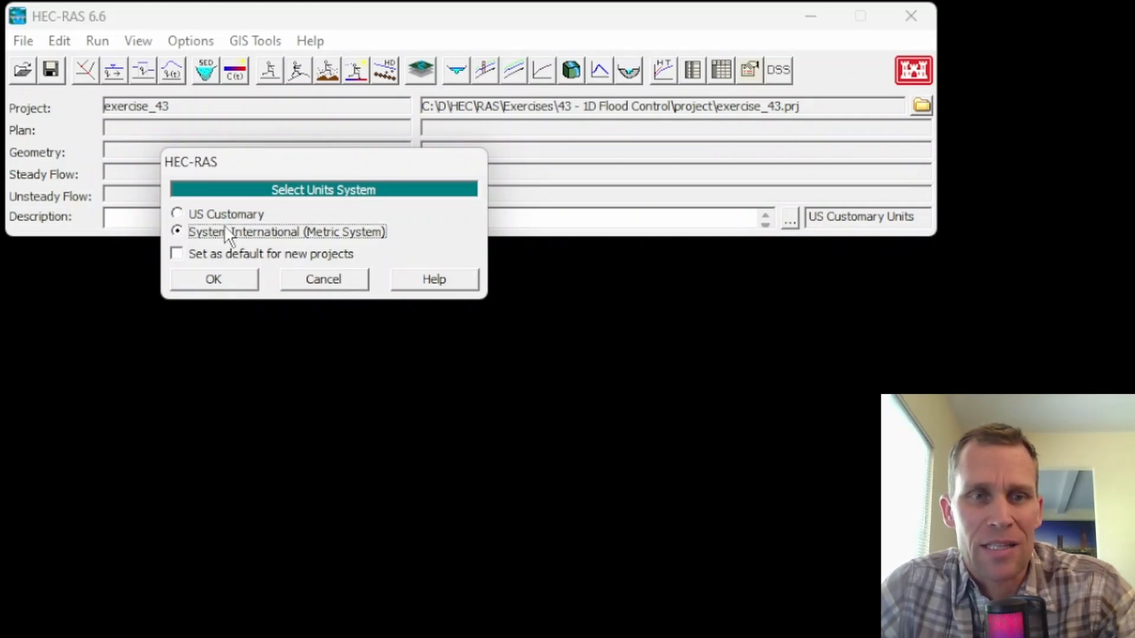
left_click(219, 286)
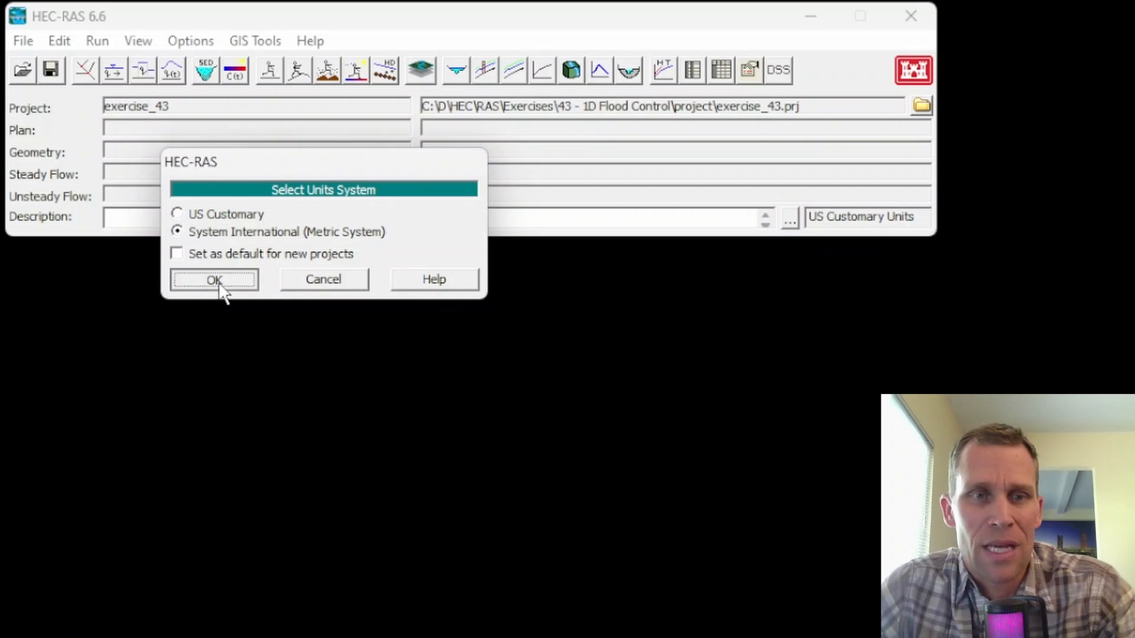
left_click(840, 571)
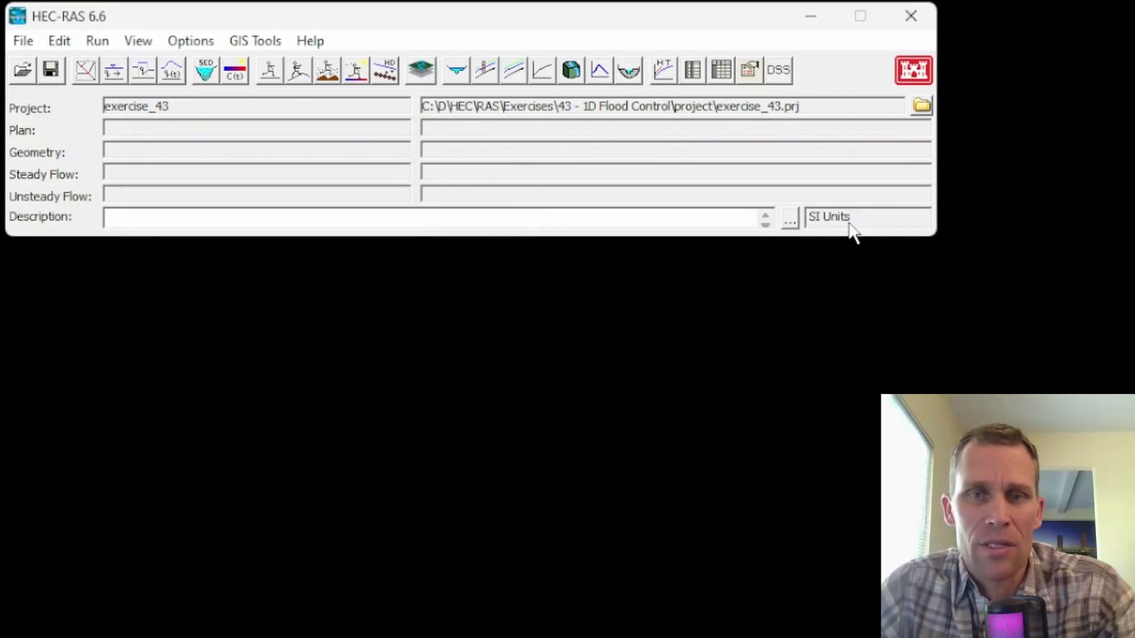
Draw a gently curving river reach from north to south in the geometric data and name it River A, Reach 1.
left_click(58, 41)
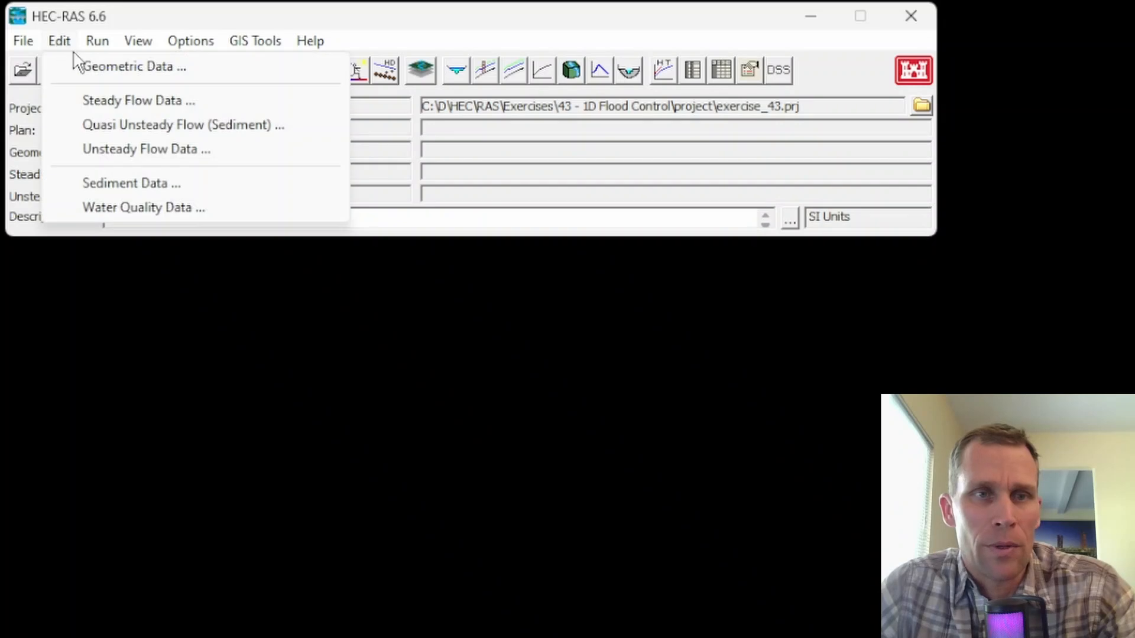
left_click(94, 68)
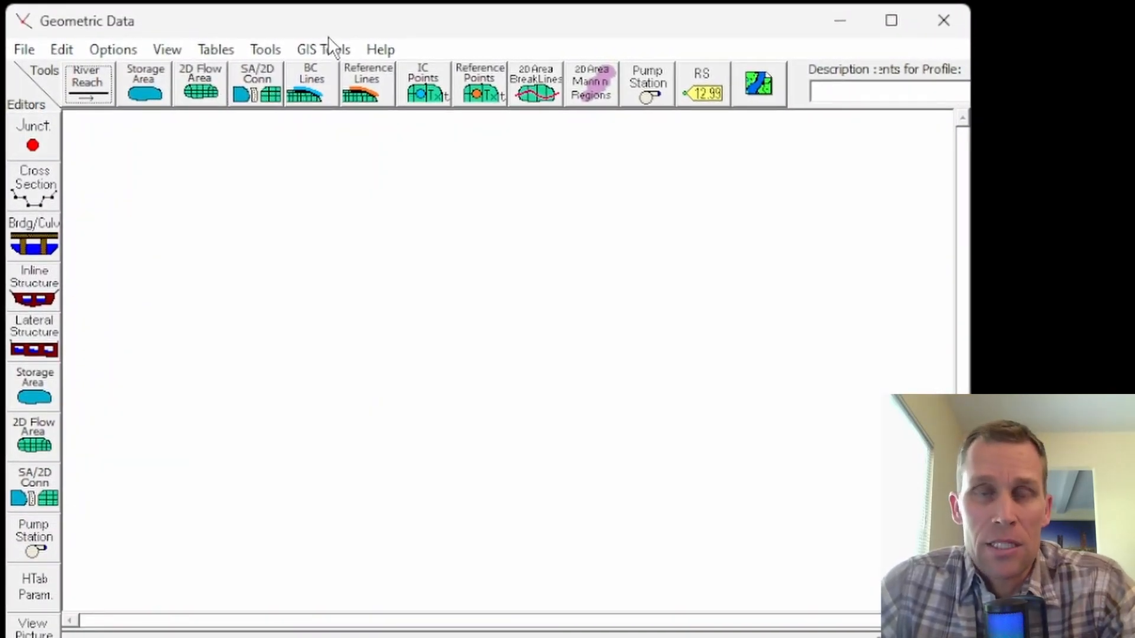
left_click(98, 97)
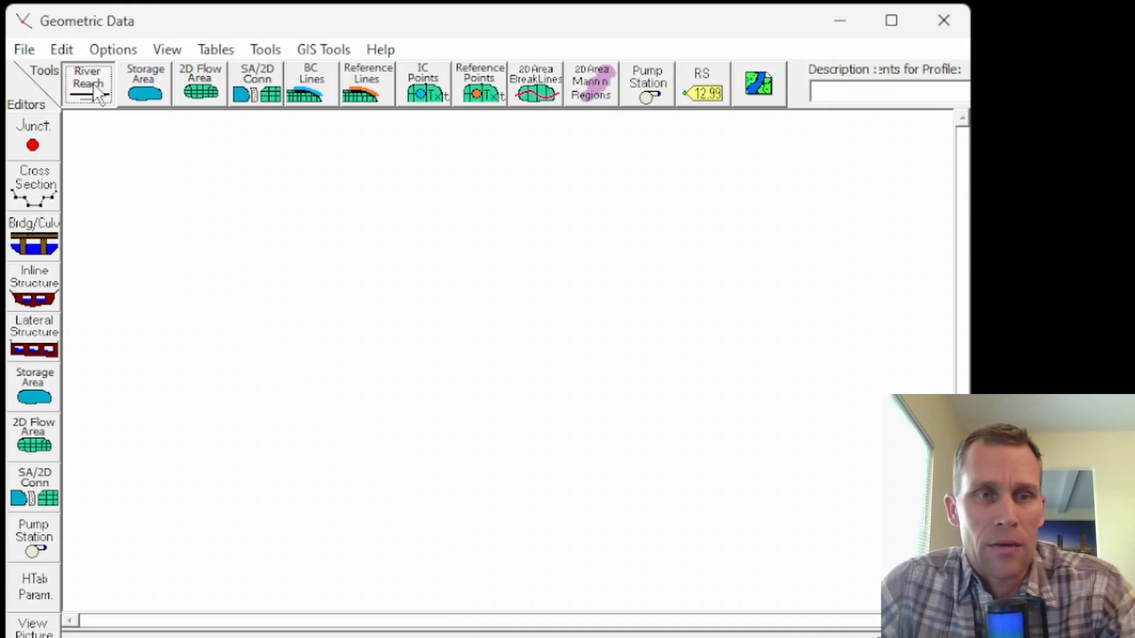
left_click(148, 163)
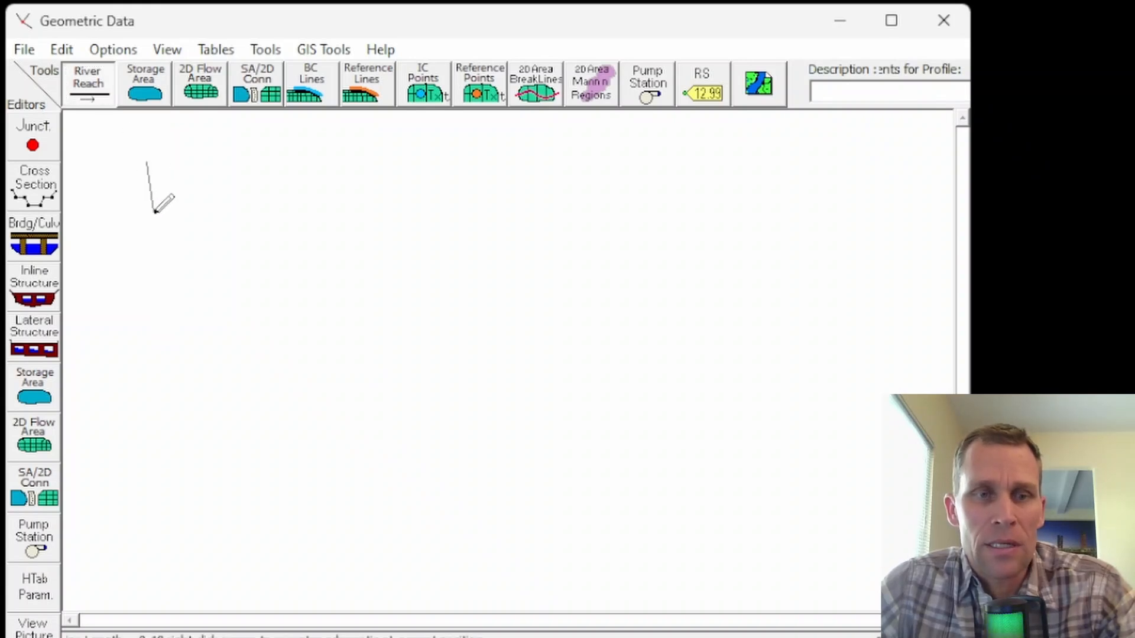
left_click(154, 211)
left_click(243, 373)
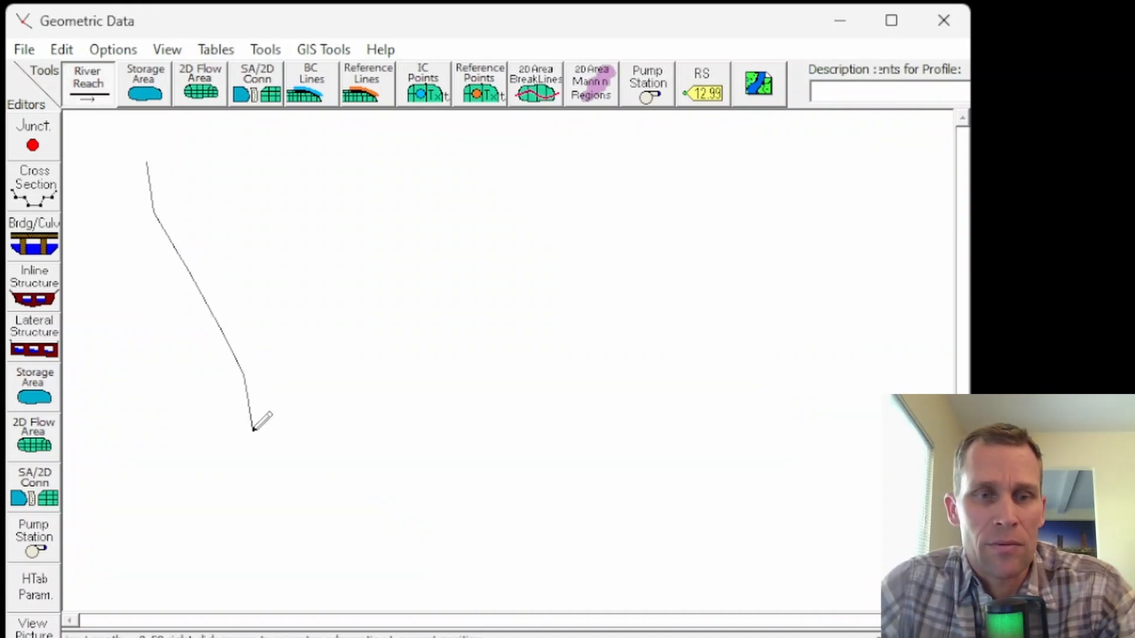
left_click(253, 427)
left_click(255, 511)
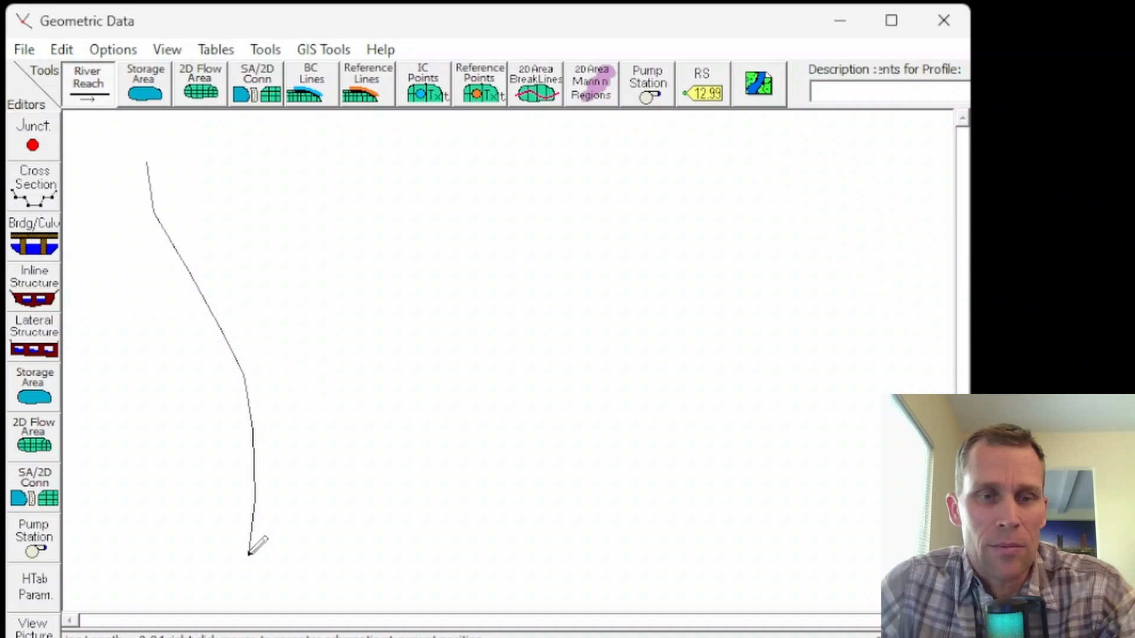
double_click(249, 554)
type("Riv")
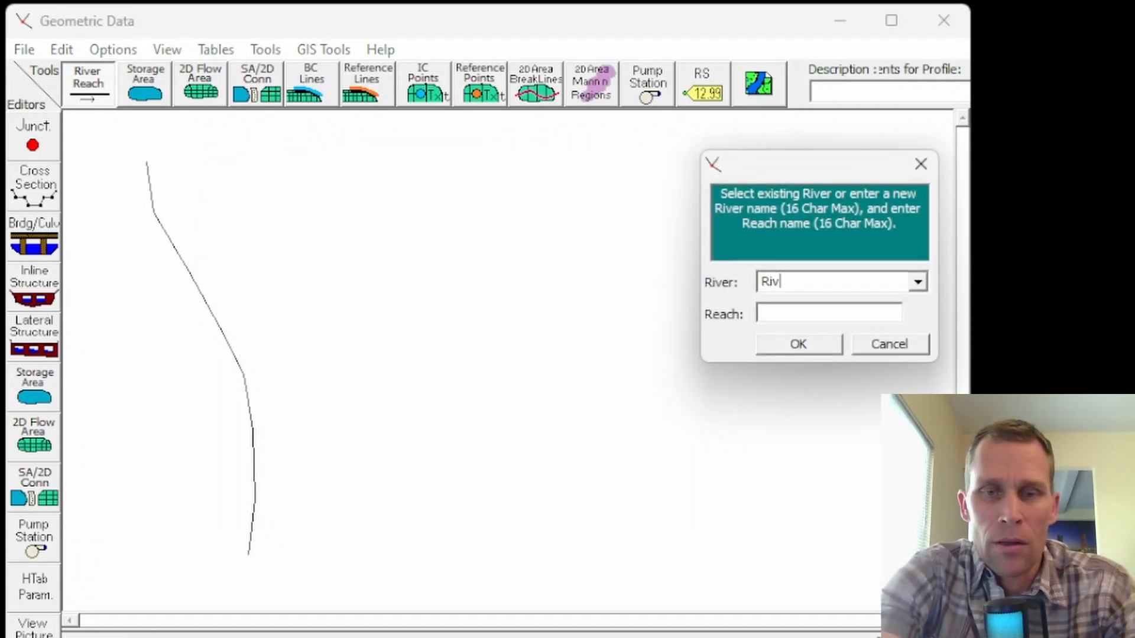
type("Reach 1")
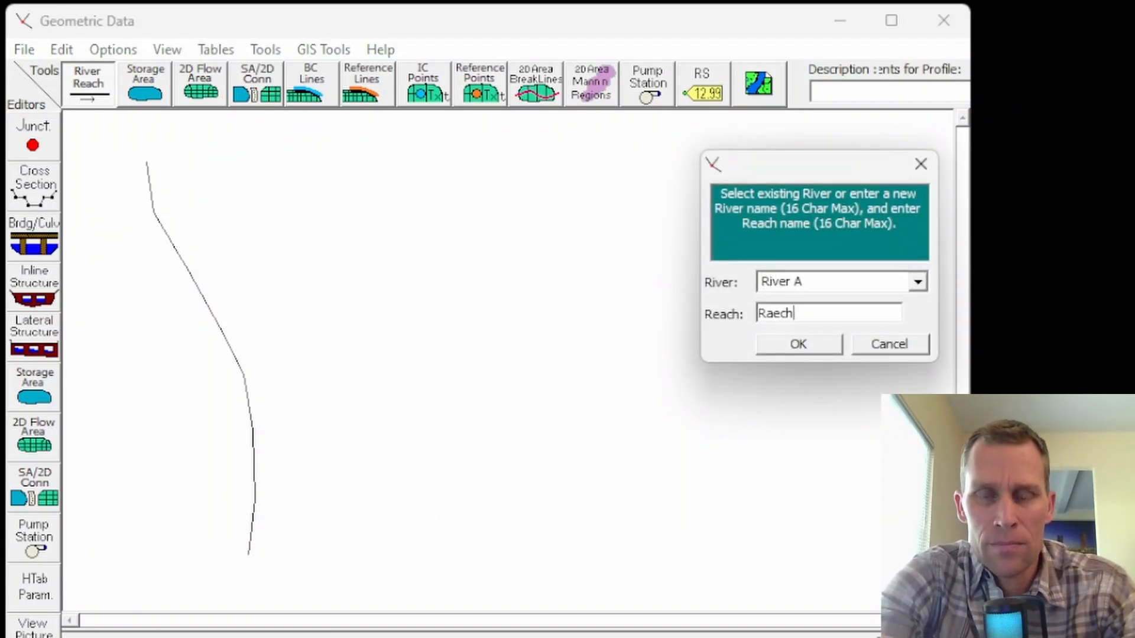
key("Return")
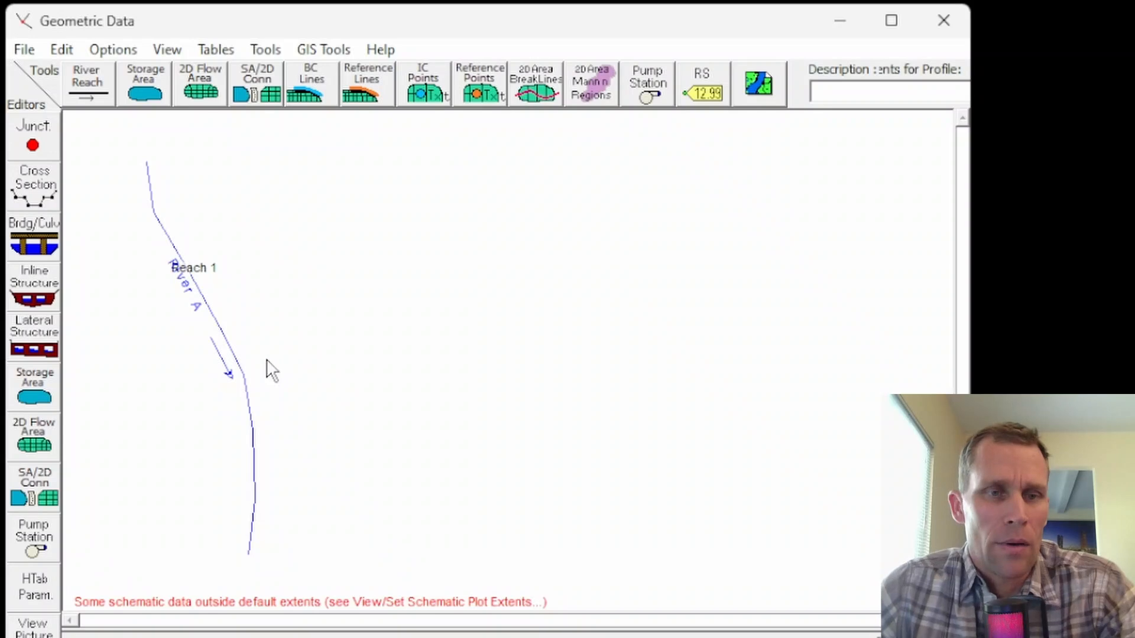
Add a new cross section at river station 0 in Reach 1 of River A.
left_click(33, 185)
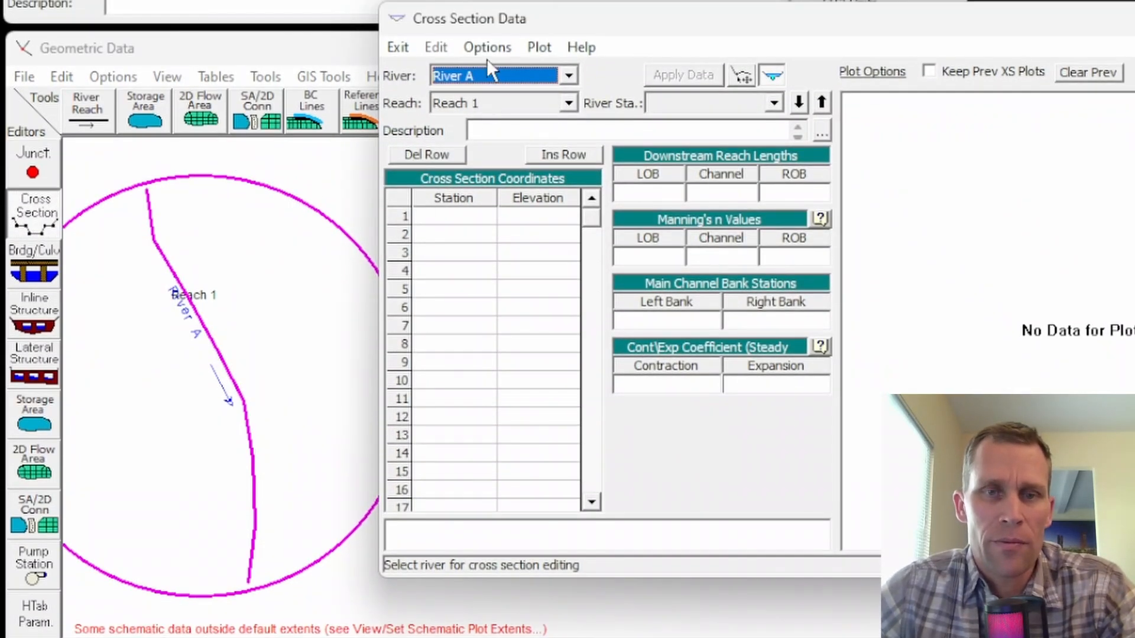
left_click(486, 50)
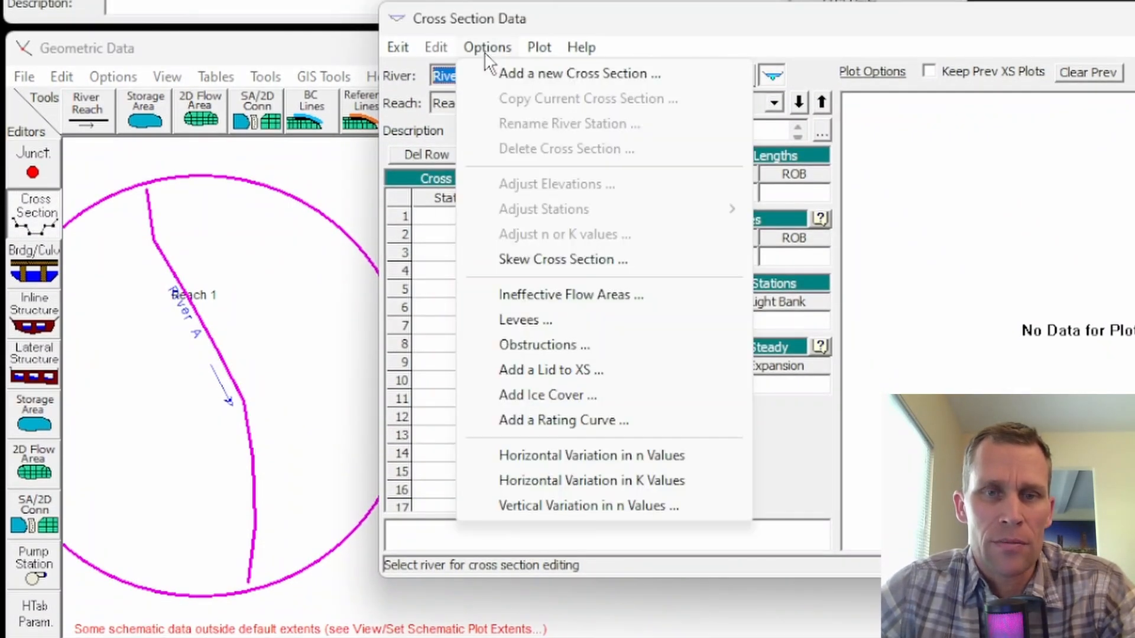
left_click(514, 77)
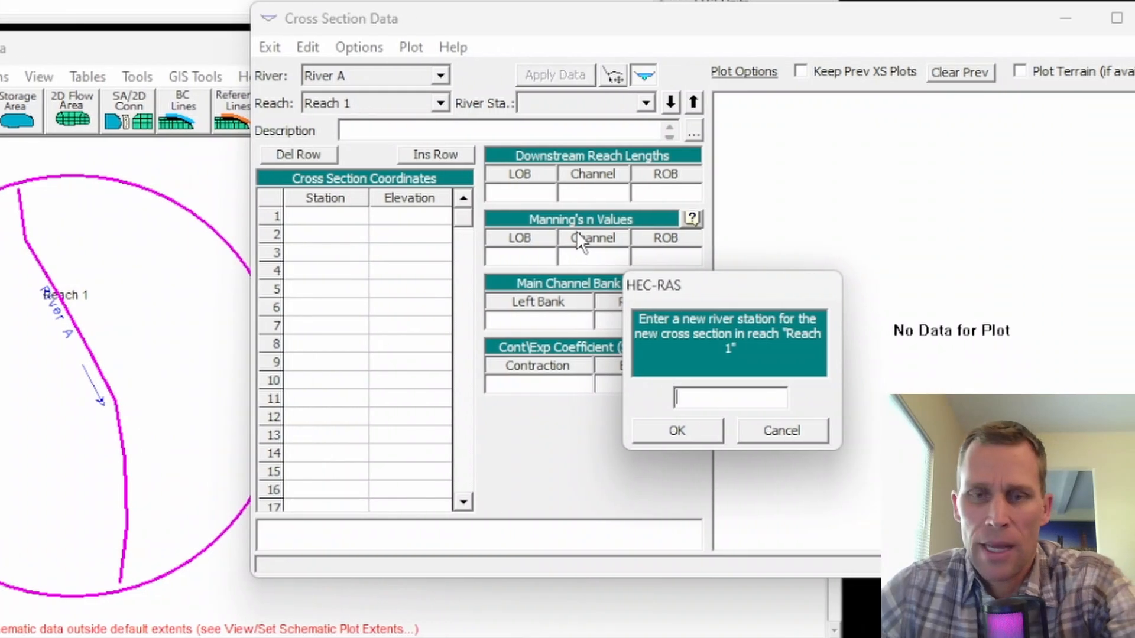
type("0")
left_click(689, 431)
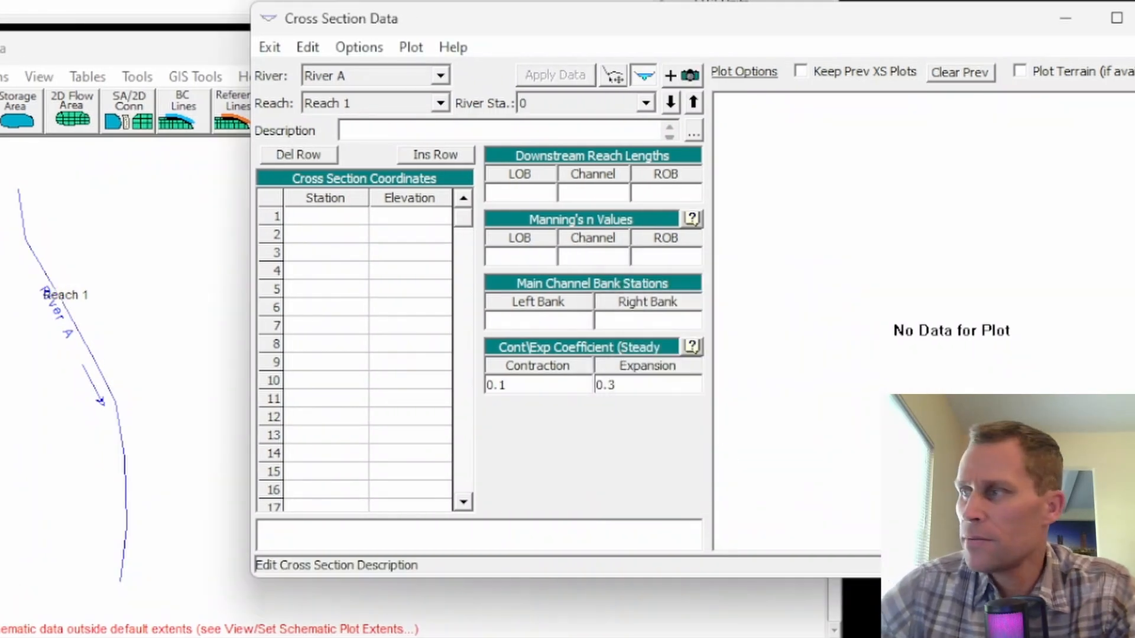
Paste the eight copied station-elevation points, from station 0 to 70, into the coordinates of cross section 0.
left_click_drag(316, 217, 379, 460)
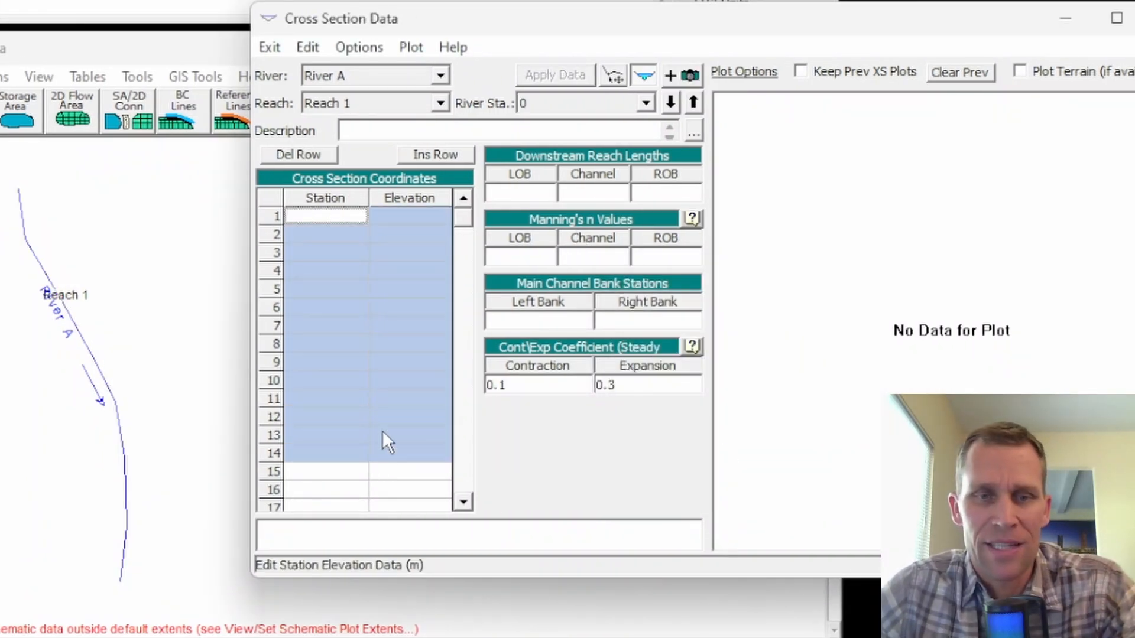
key("ctrl+v")
left_click(310, 423)
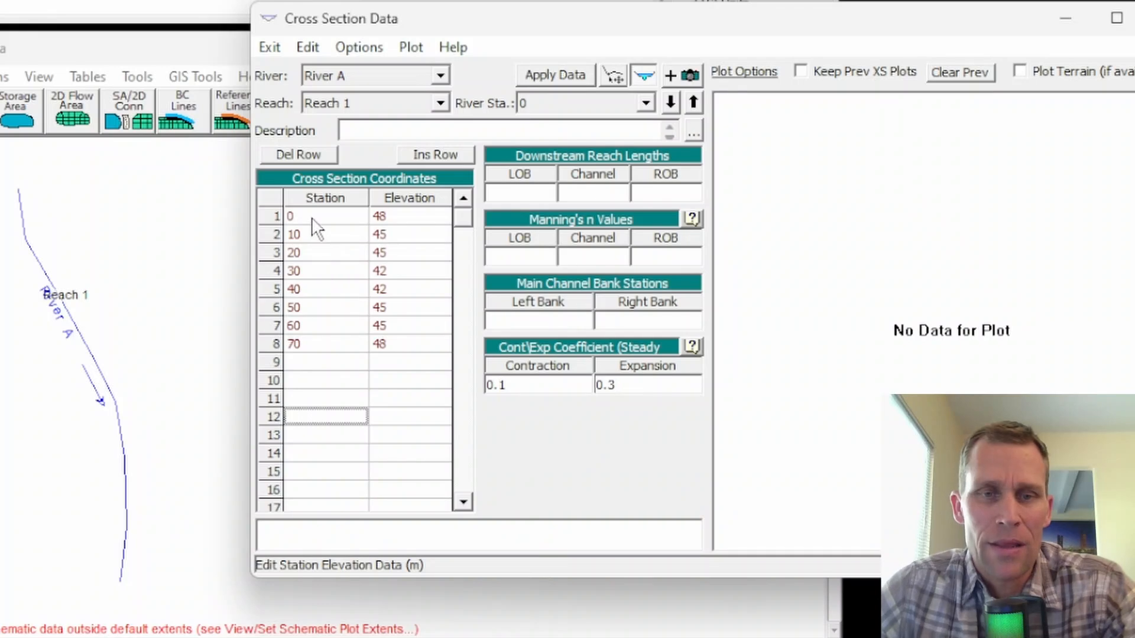
Set the downstream reach lengths of cross section 0 to 0 for the LOB, channel and ROB.
left_click(542, 195)
type("0")
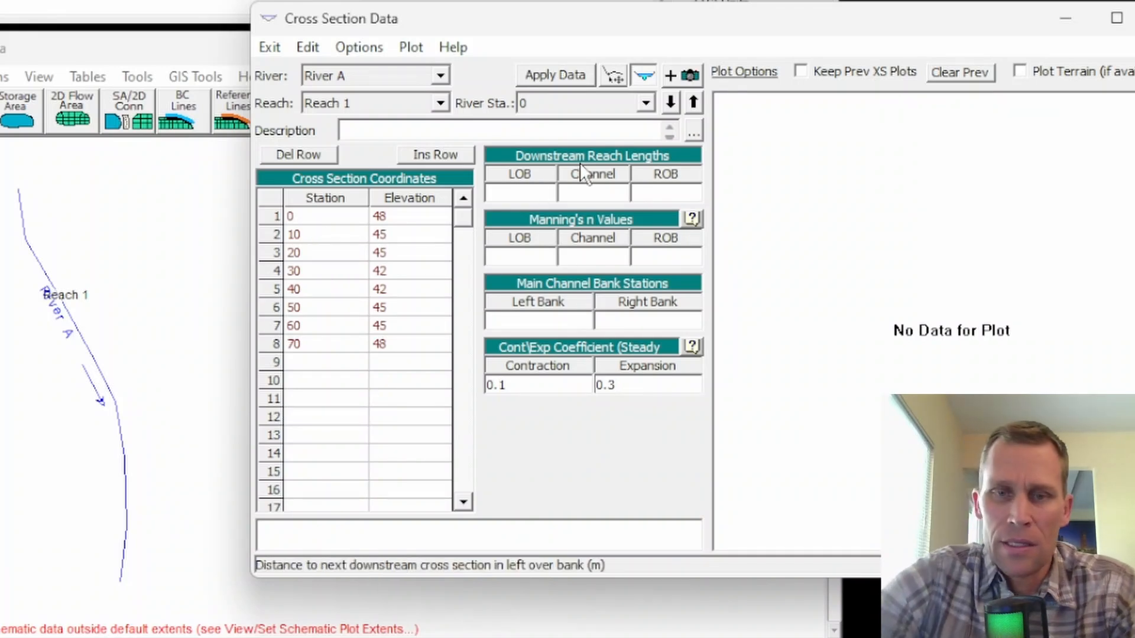
key("Tab")
type("0")
key("Tab")
type("0")
Set the Manning's n values of cross section 0 to 0.05 LOB, 0.03 channel and 0.05 ROB.
key("Tab")
type("0.05")
key("Tab")
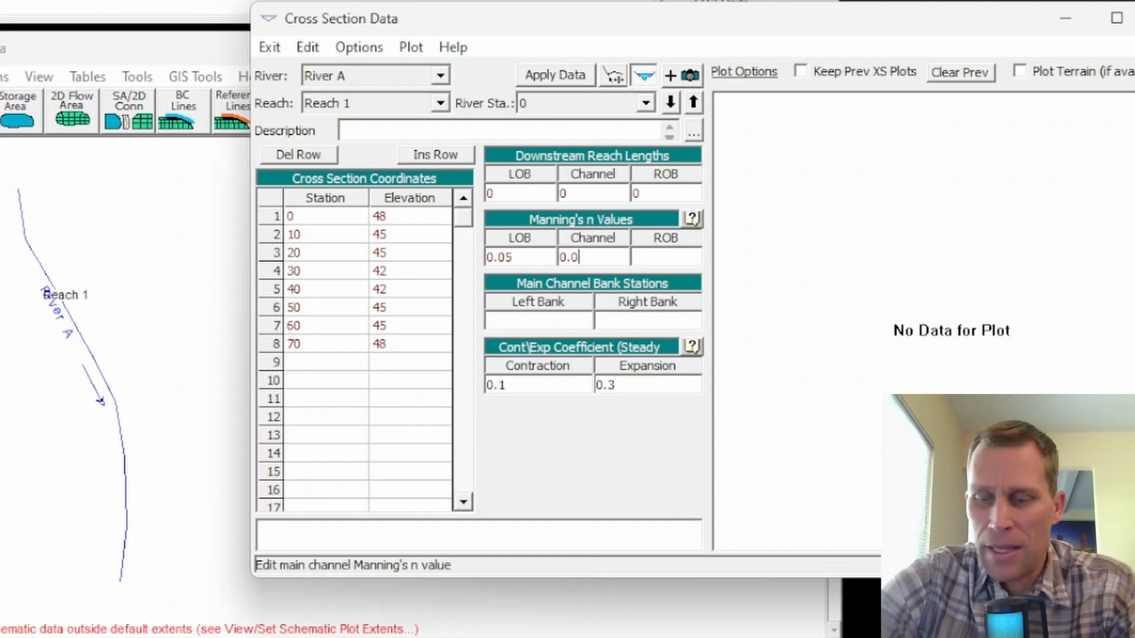
key("Tab")
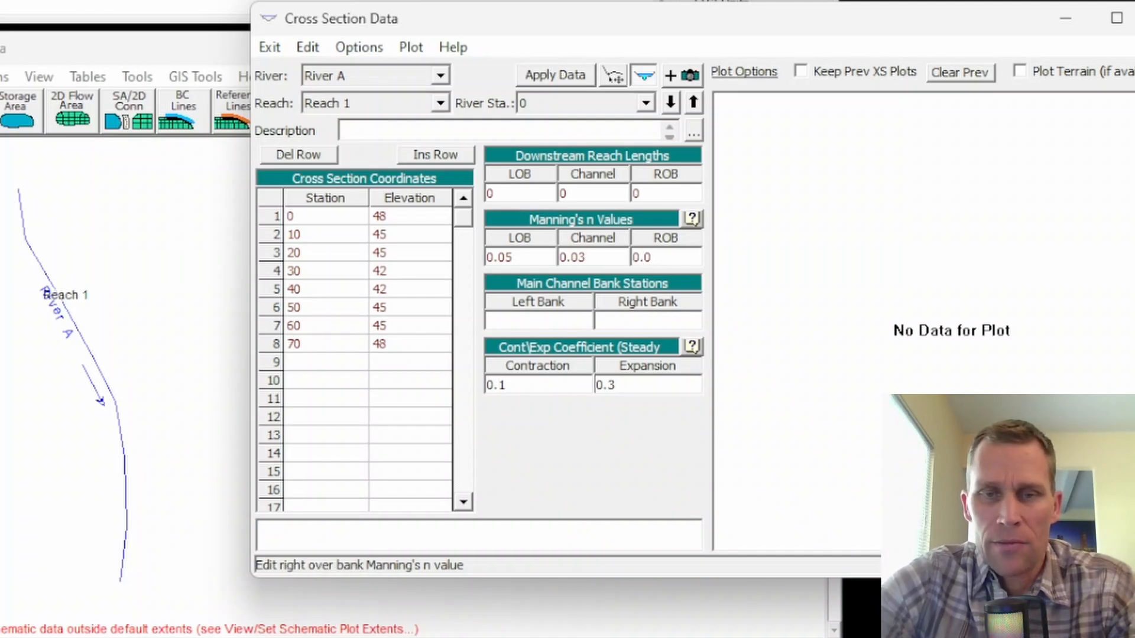
type("0.05")
key("Tab")
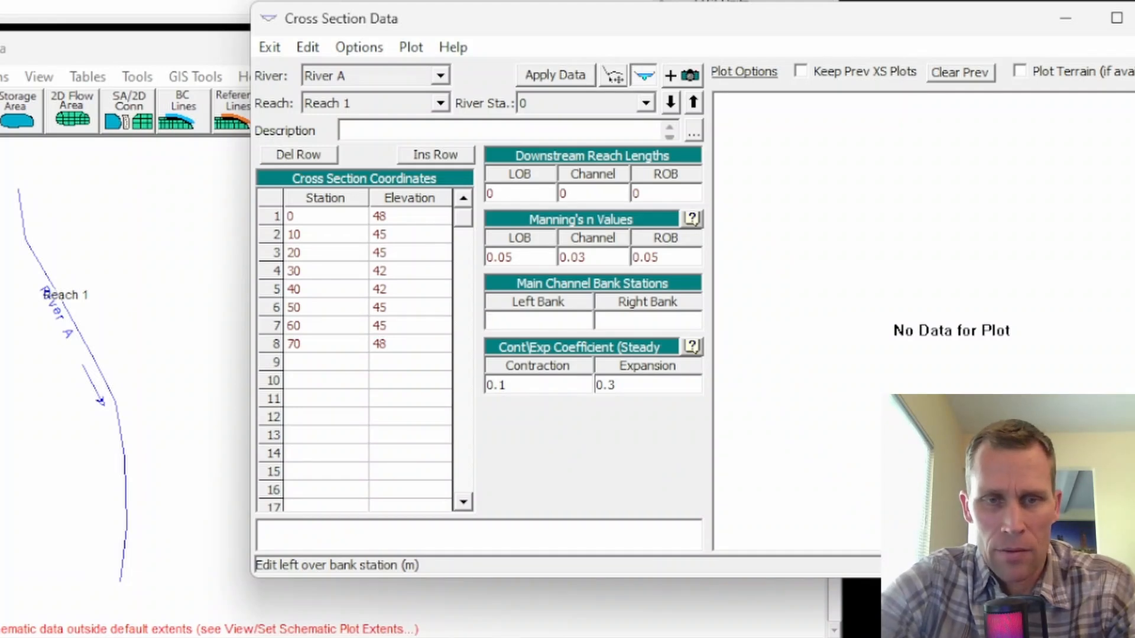
Set the main channel bank stations of cross section 0 to 20 left and 50 right, and apply the data.
key("Tab")
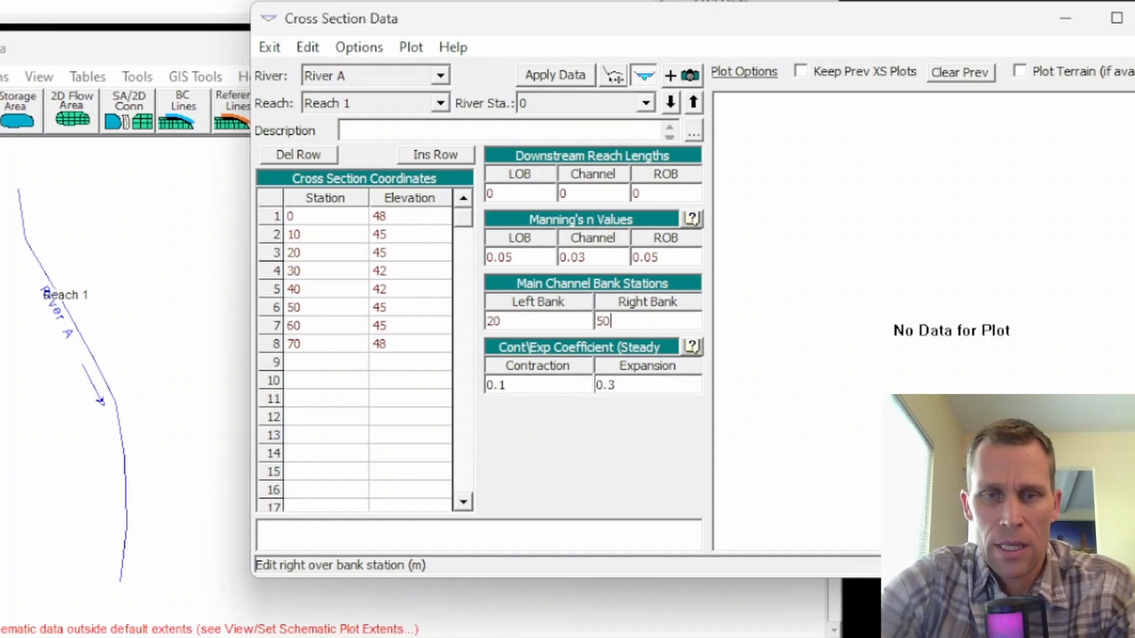
left_click(537, 71)
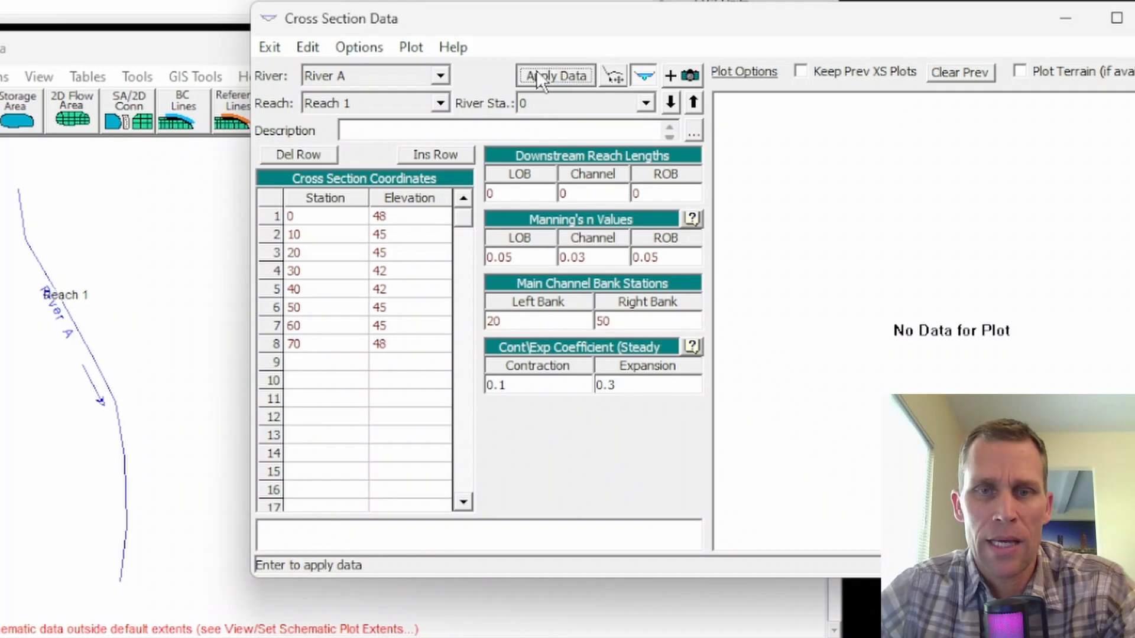
left_click_drag(606, 28, 541, 31)
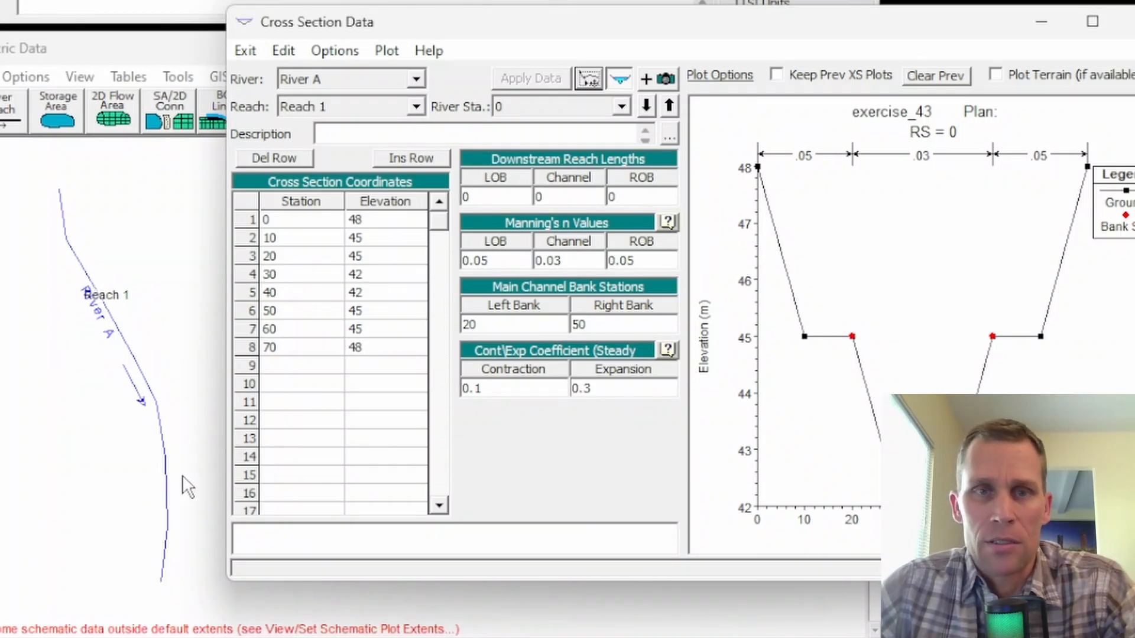
Copy cross section 0 to a new river station 1000 in Reach 1 of River A.
left_click(337, 52)
left_click(369, 101)
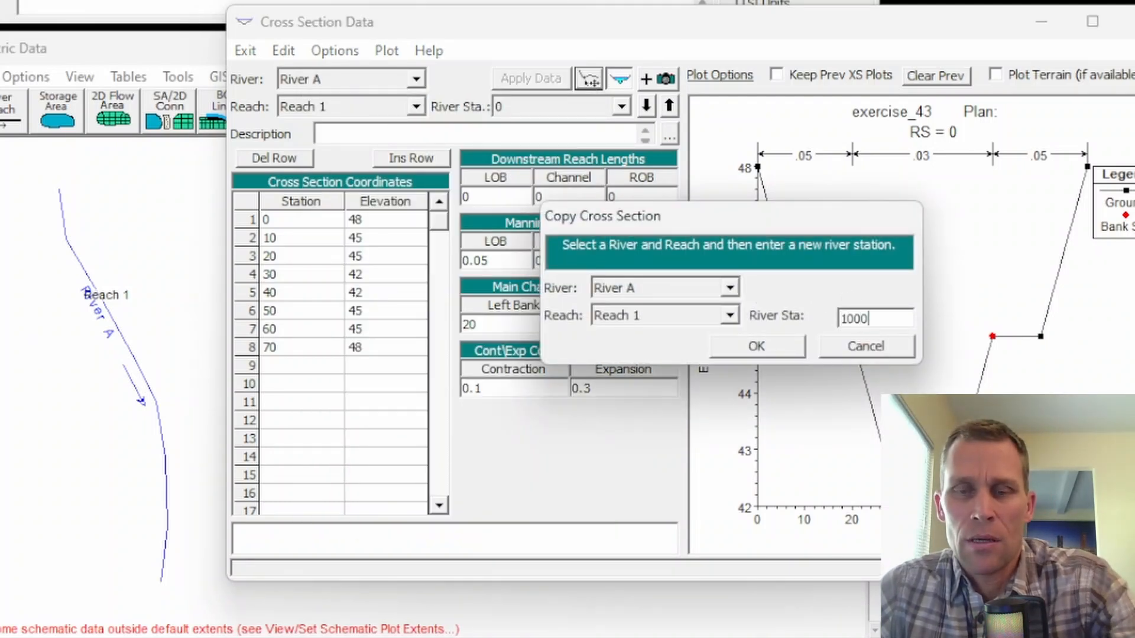
left_click(772, 345)
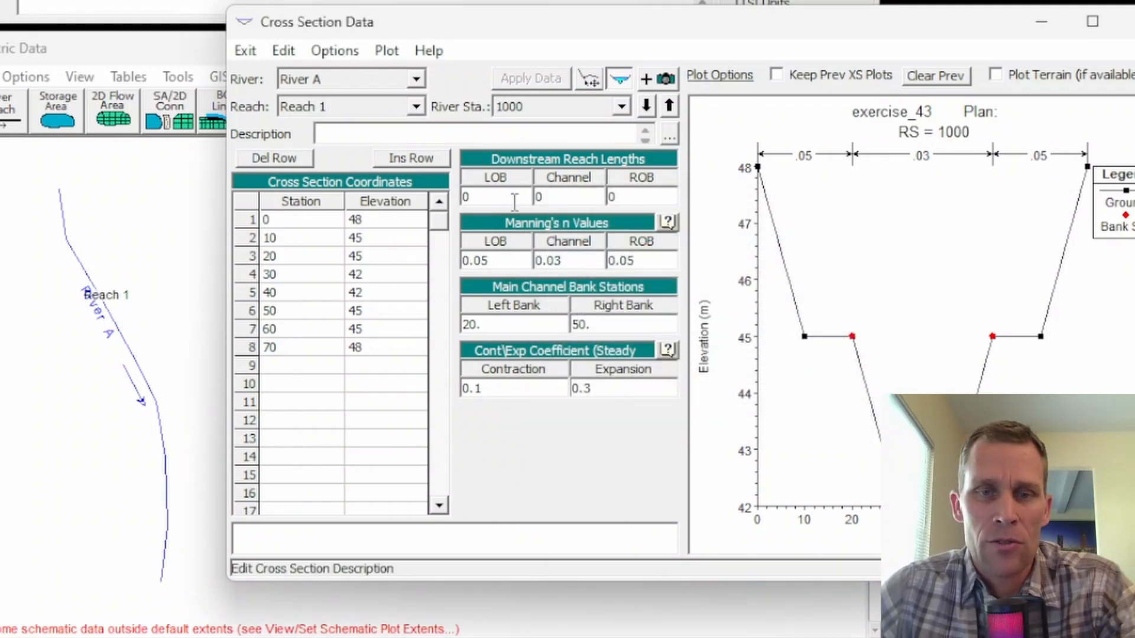
Set the downstream reach lengths of cross section 1000 to 1000 for the LOB, channel and ROB.
left_click(486, 198)
type("1000")
left_click_drag(490, 198, 448, 204)
key("ctrl+c")
key("Tab")
key("ctrl+v")
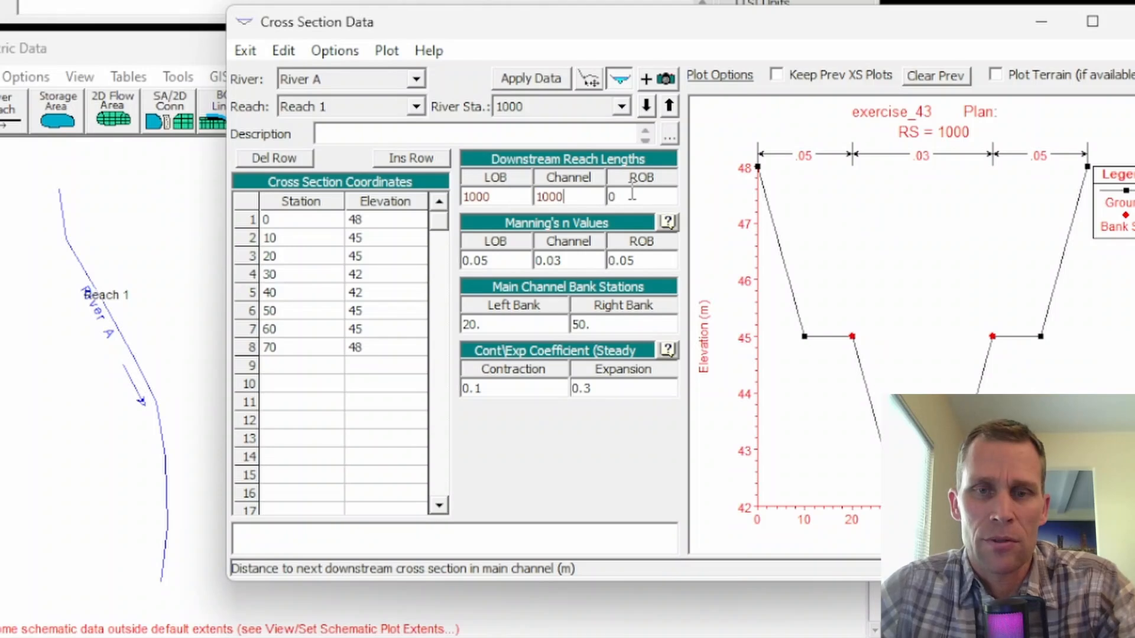
key("Tab")
key("ctrl+v")
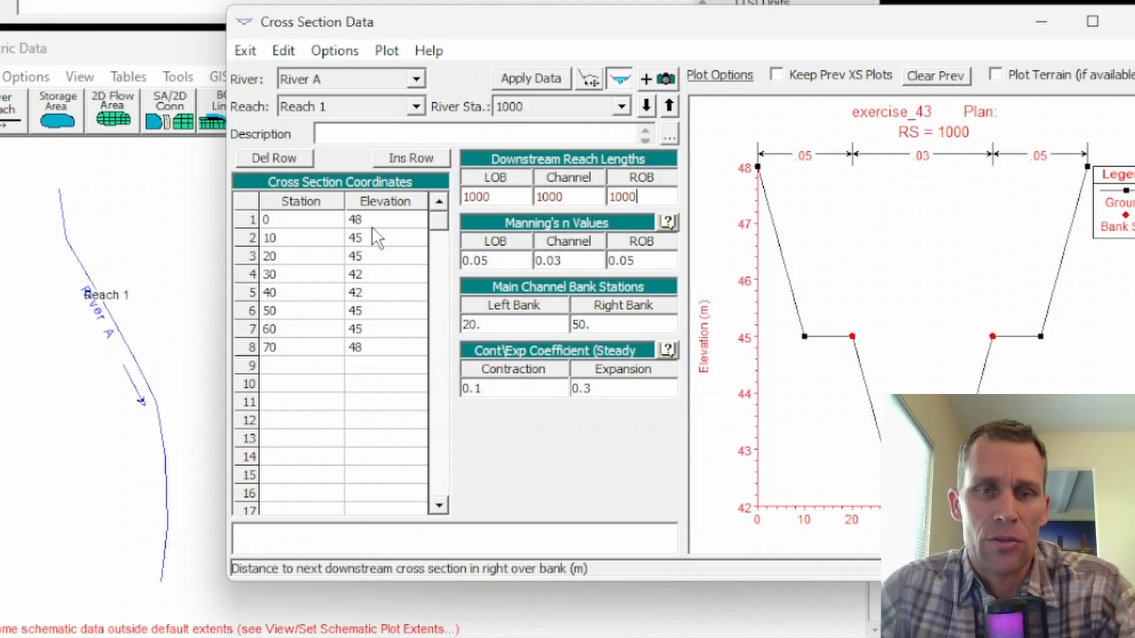
Raise all elevations of cross section 1000 by 2 m, apply the data and close the cross section editor.
left_click_drag(371, 225, 371, 346)
left_click(370, 332)
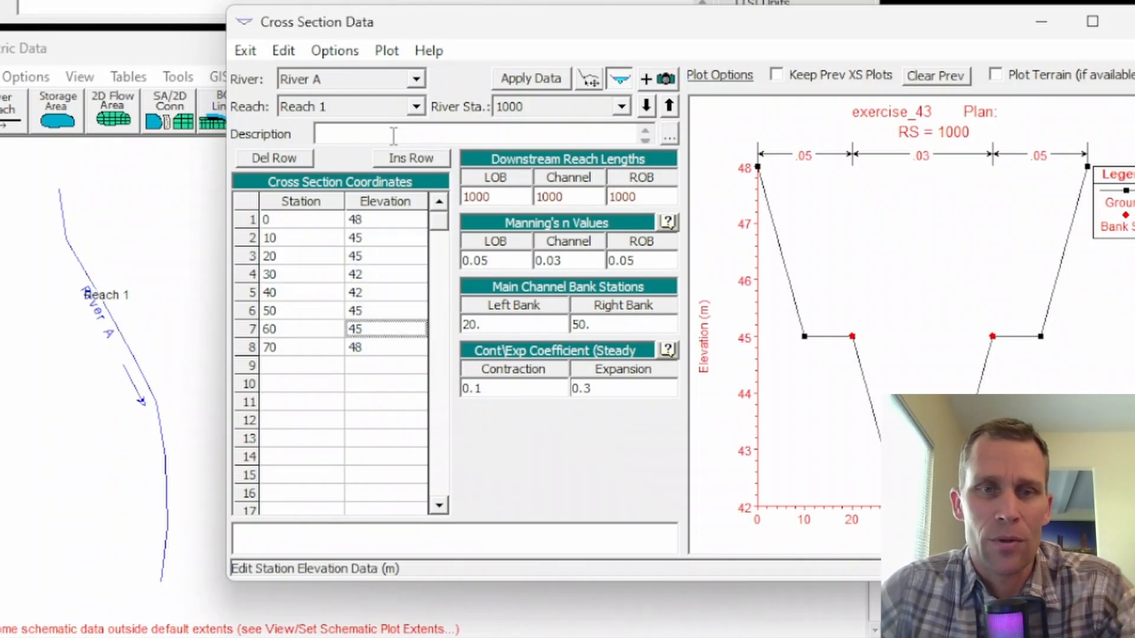
left_click(351, 55)
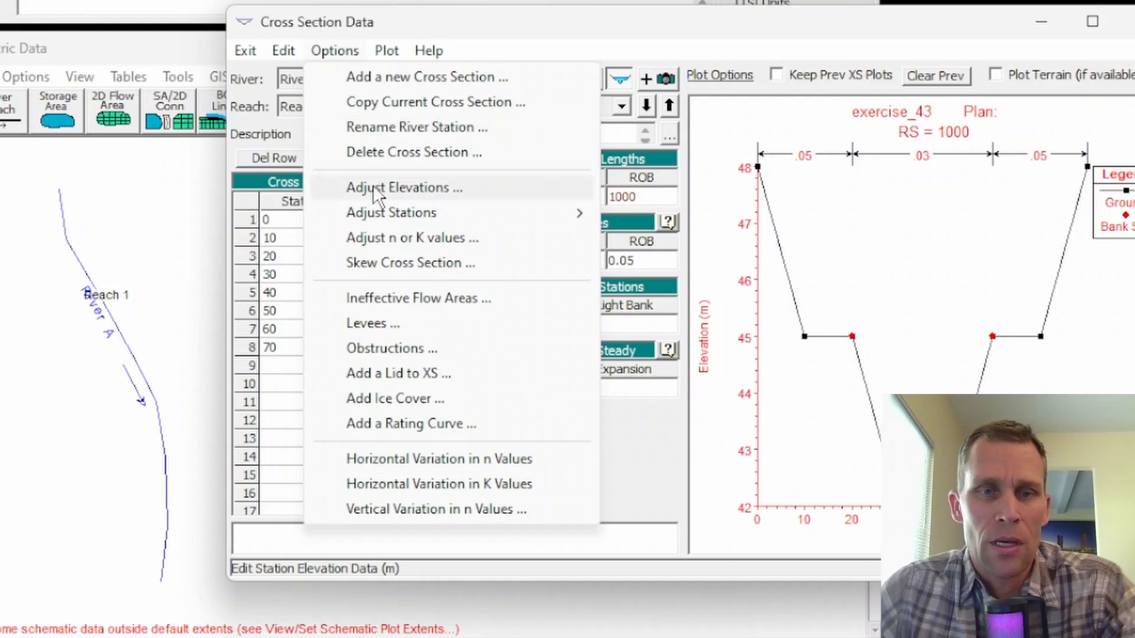
left_click(395, 187)
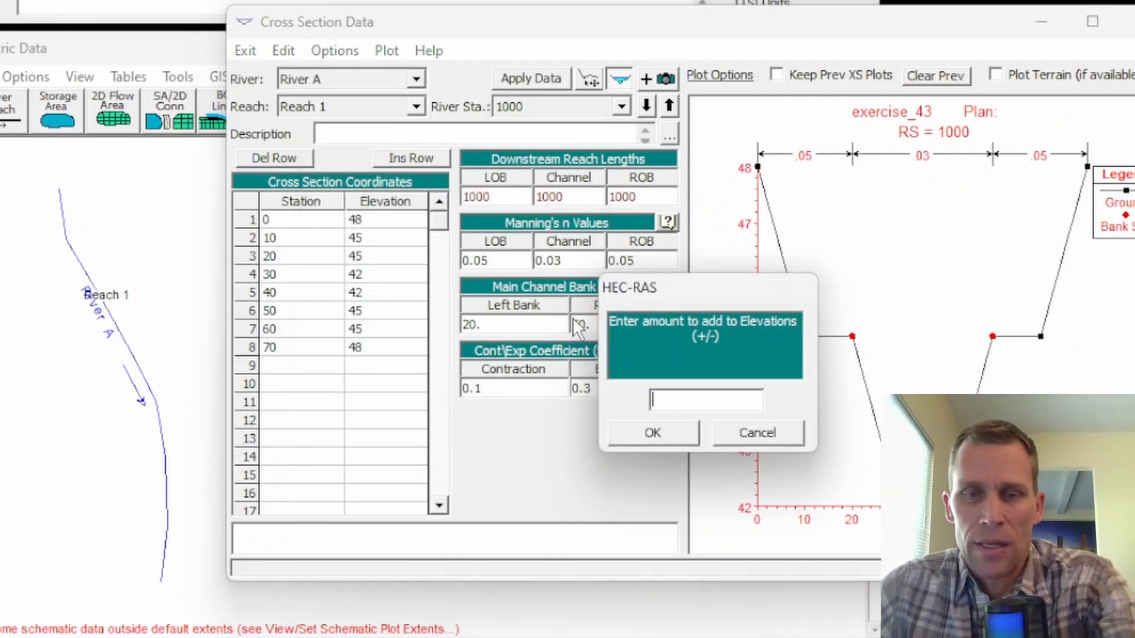
type("2")
left_click(662, 430)
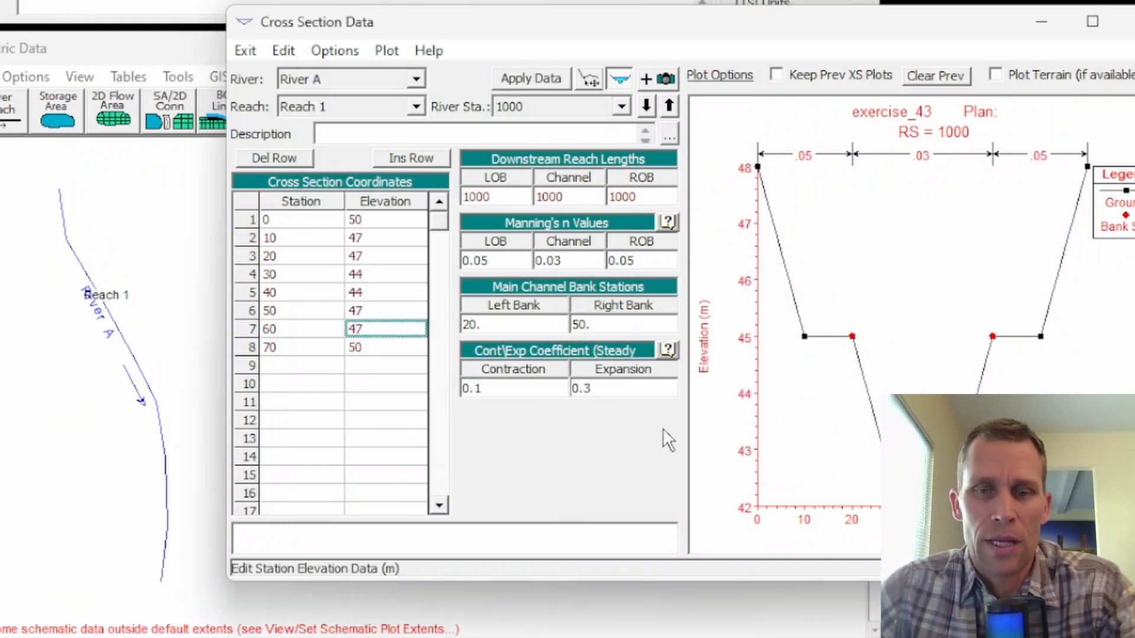
left_click(535, 84)
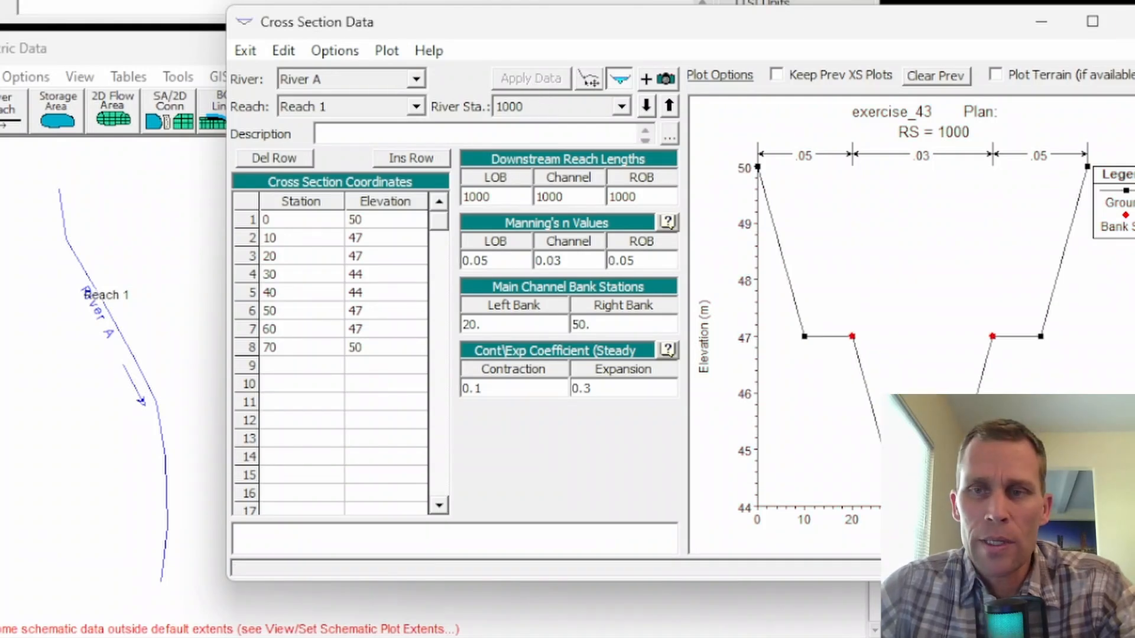
left_click(1131, 22)
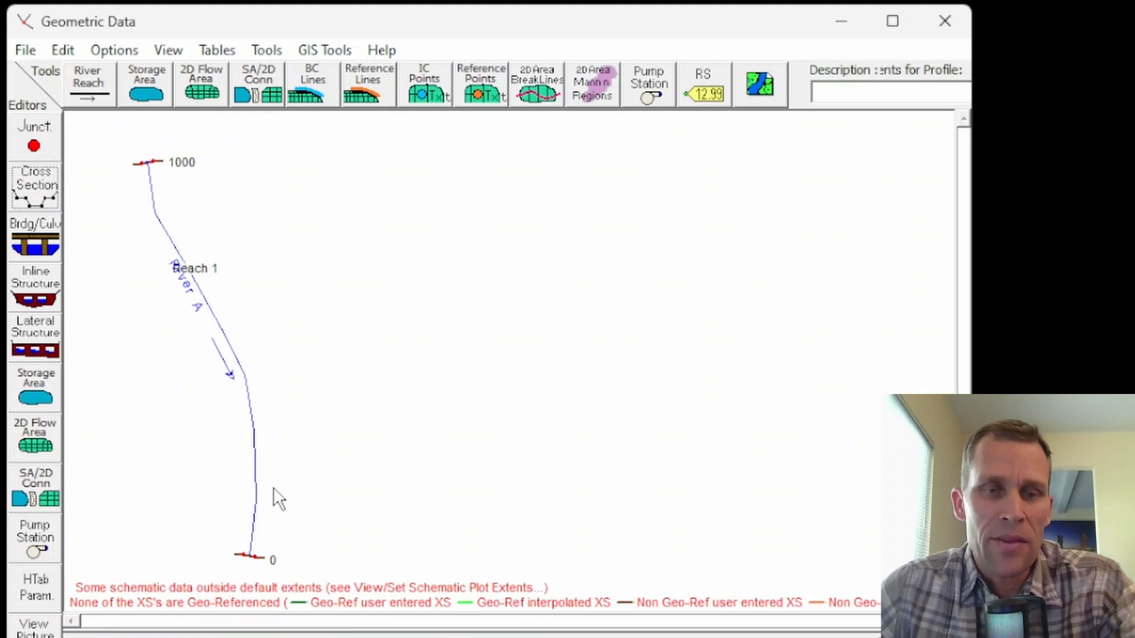
Interpolate cross sections within Reach 1 of River A at a maximum distance of 100 between sections.
left_click(267, 51)
mouse_move(311, 77)
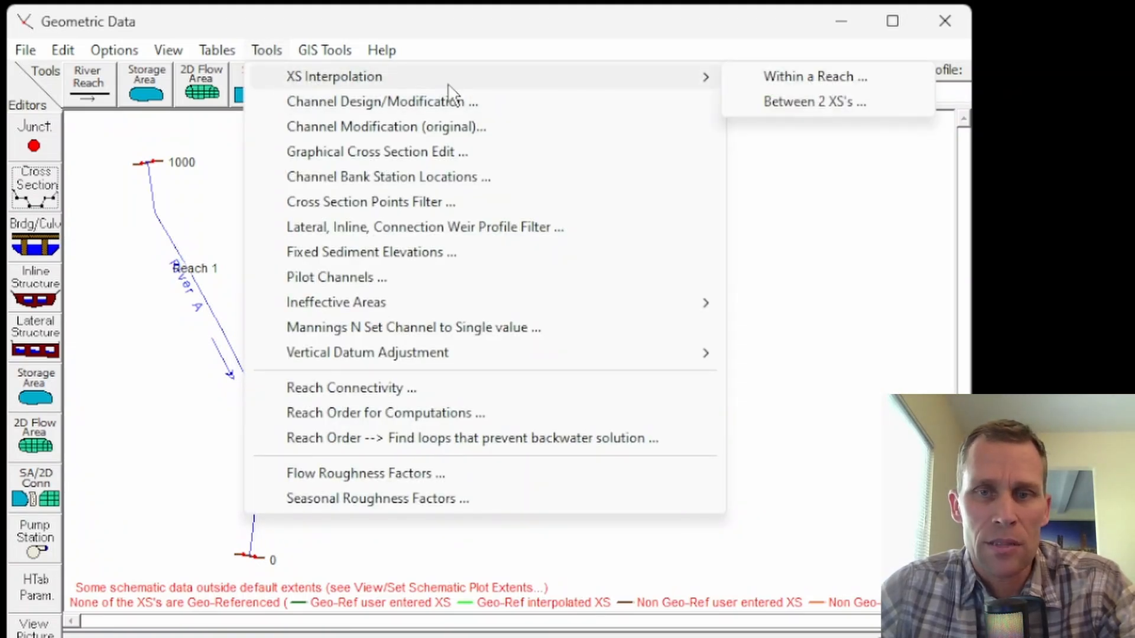
left_click(789, 78)
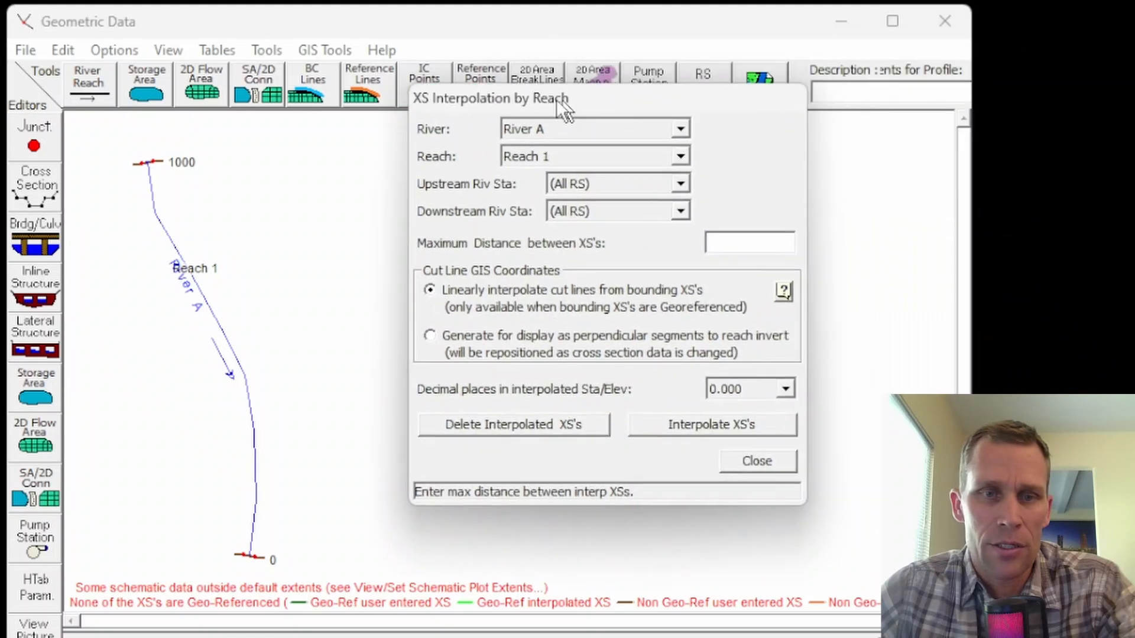
left_click_drag(556, 99, 502, 94)
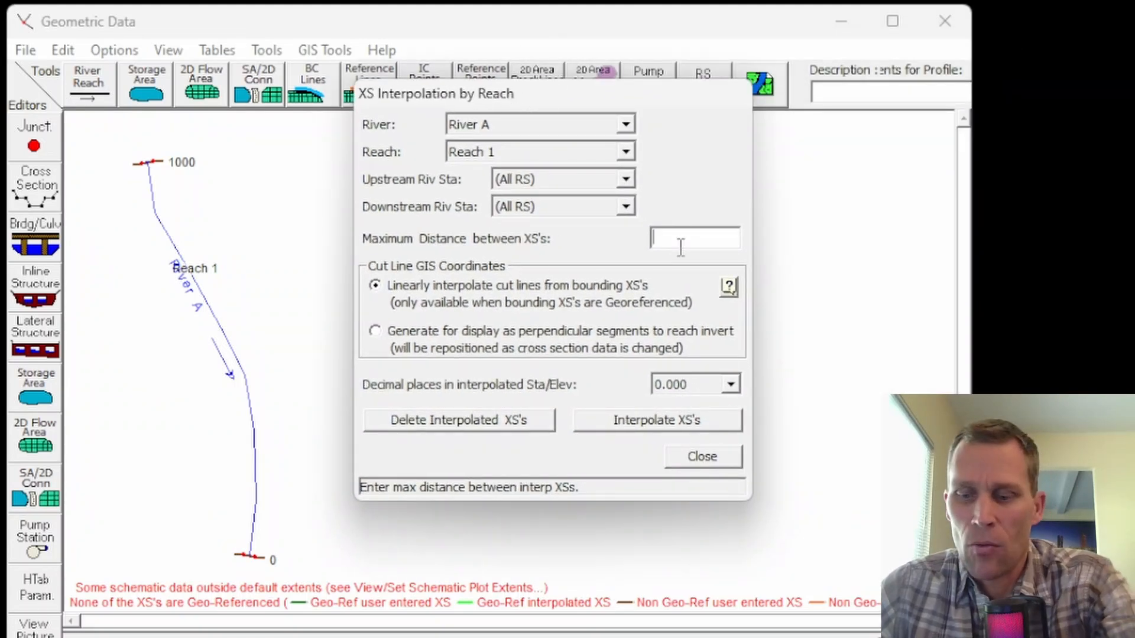
left_click(635, 424)
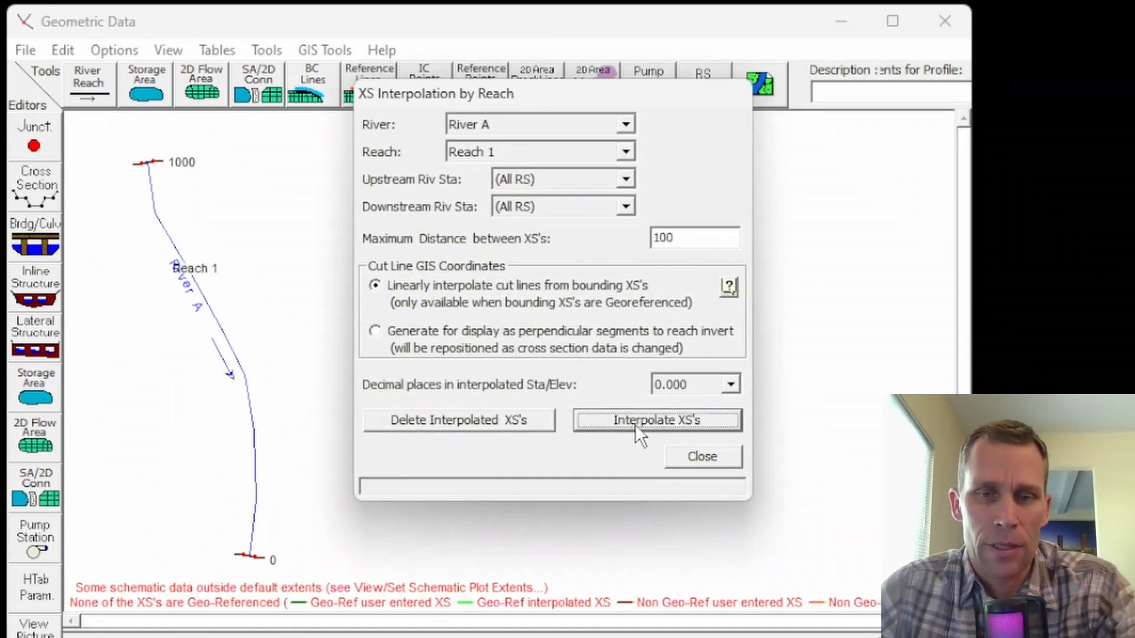
left_click(691, 457)
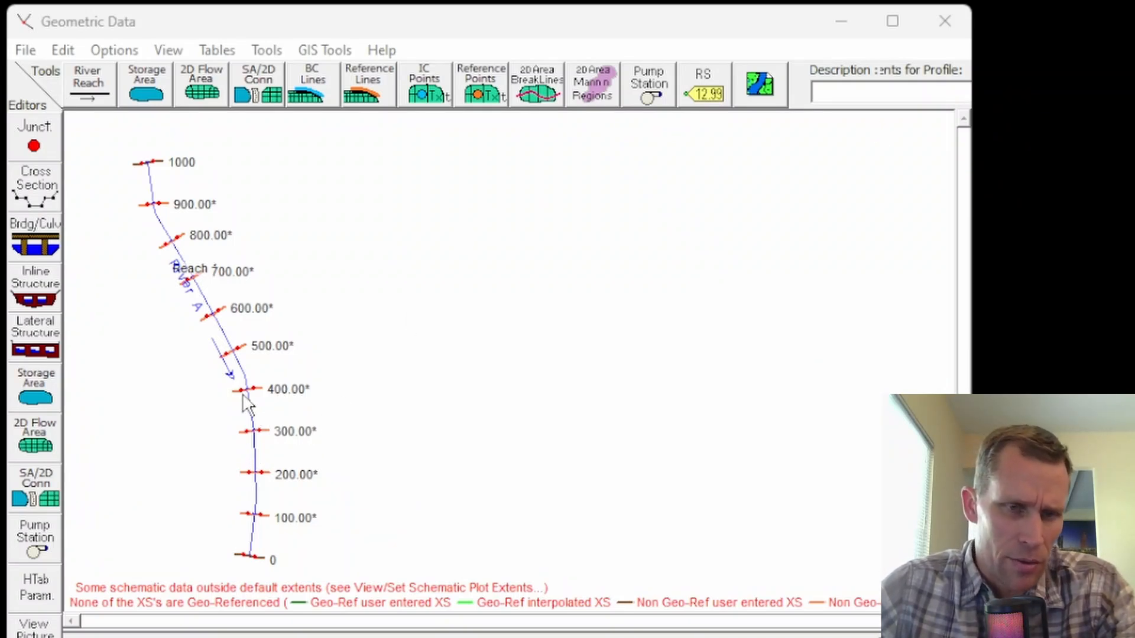
scroll(217, 398, "up", 2)
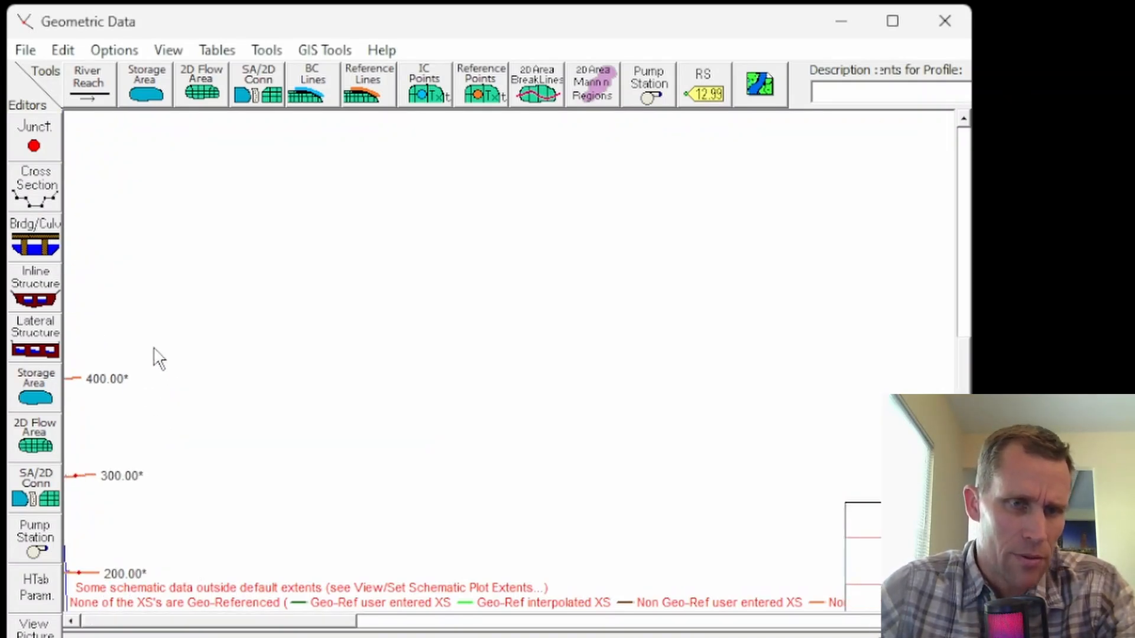
scroll(157, 349, "down", 1)
scroll(157, 349, "down", 1)
left_click(162, 51)
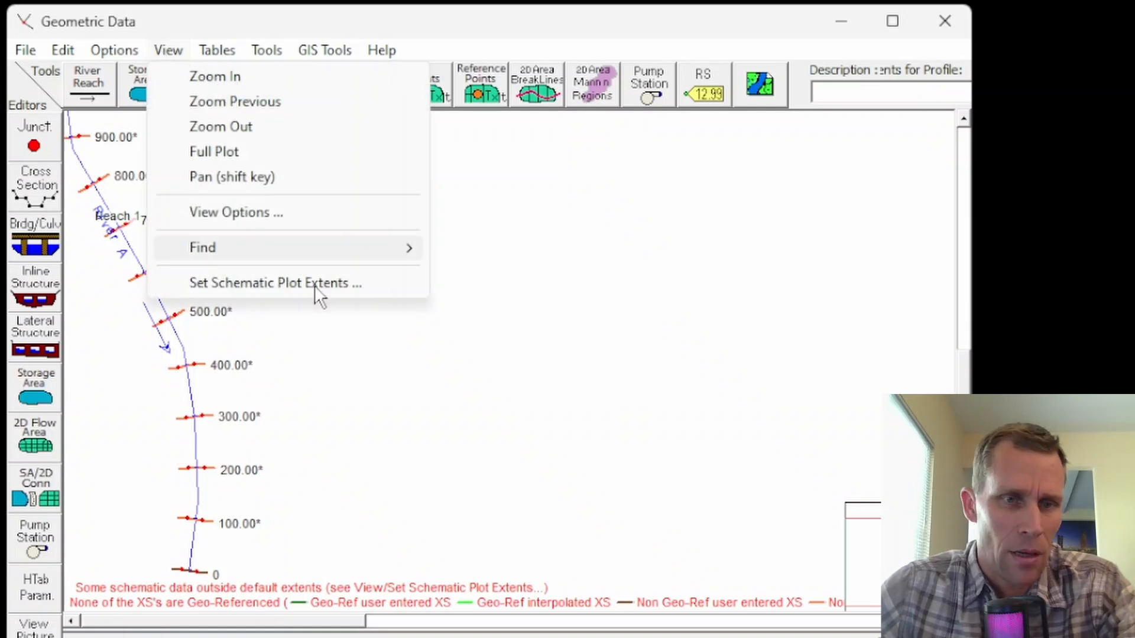
left_click(311, 358)
scroll(310, 358, "down", 1)
Set the schematic plot extents to left -1, right 2, top 2 and bottom -1.
left_click(169, 50)
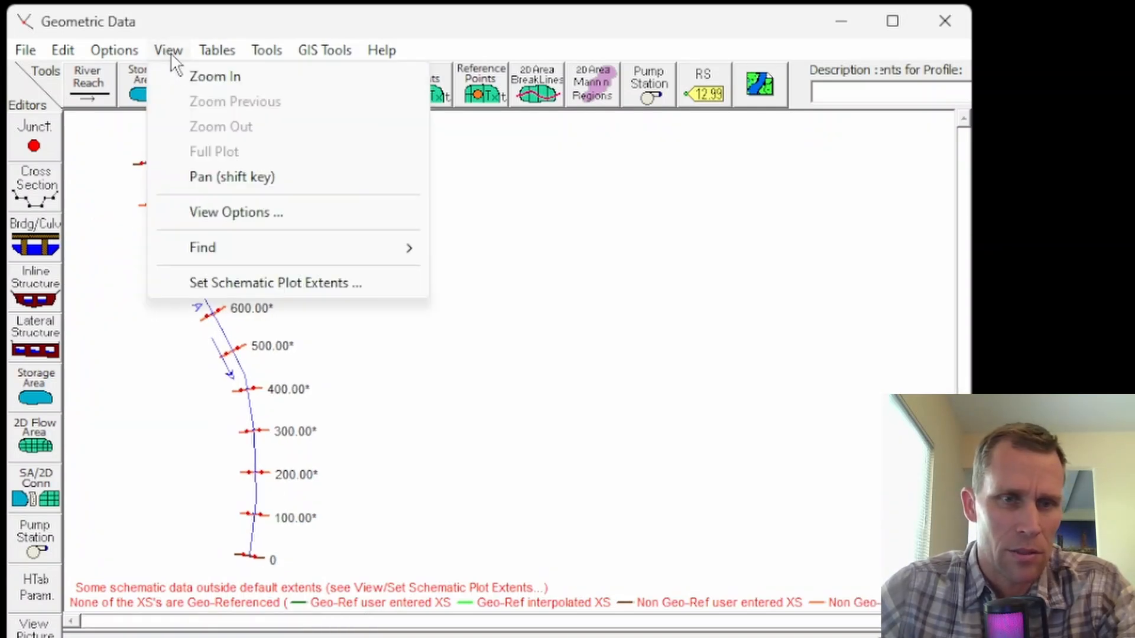
left_click(233, 284)
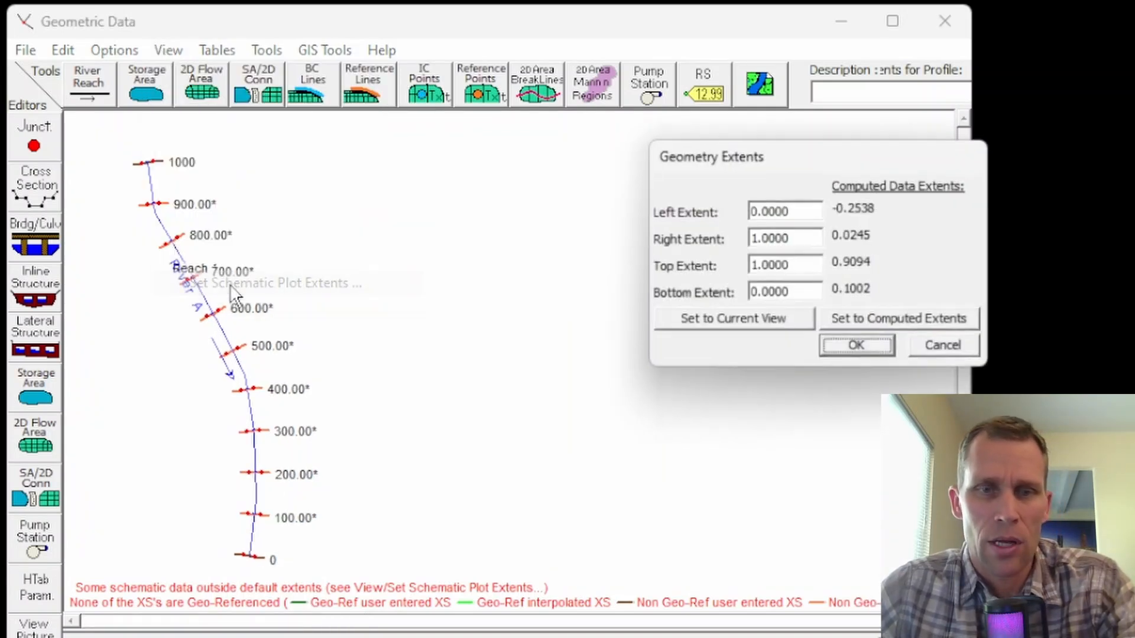
left_click_drag(803, 211, 718, 211)
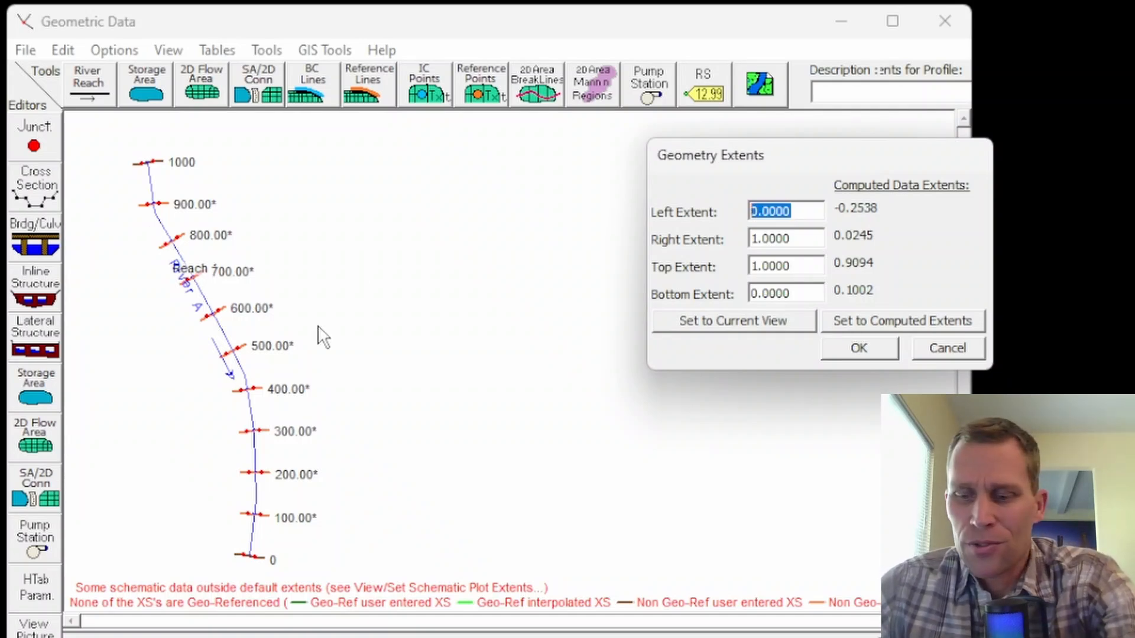
type("-1")
left_click_drag(795, 294, 746, 292)
type("-1")
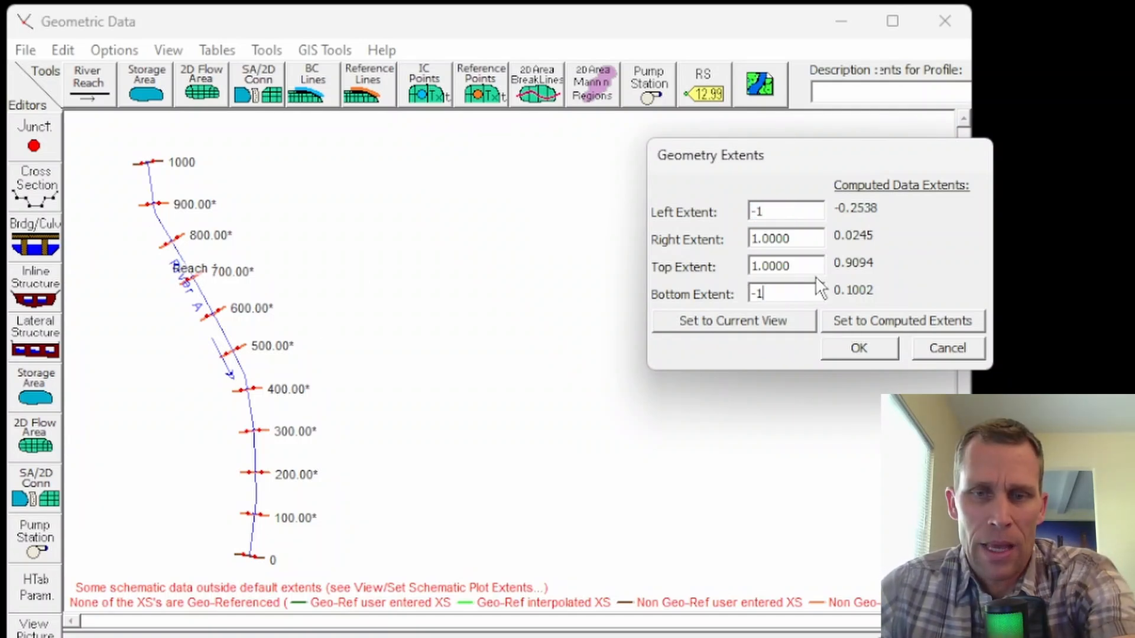
left_click_drag(799, 268, 705, 273)
type("2")
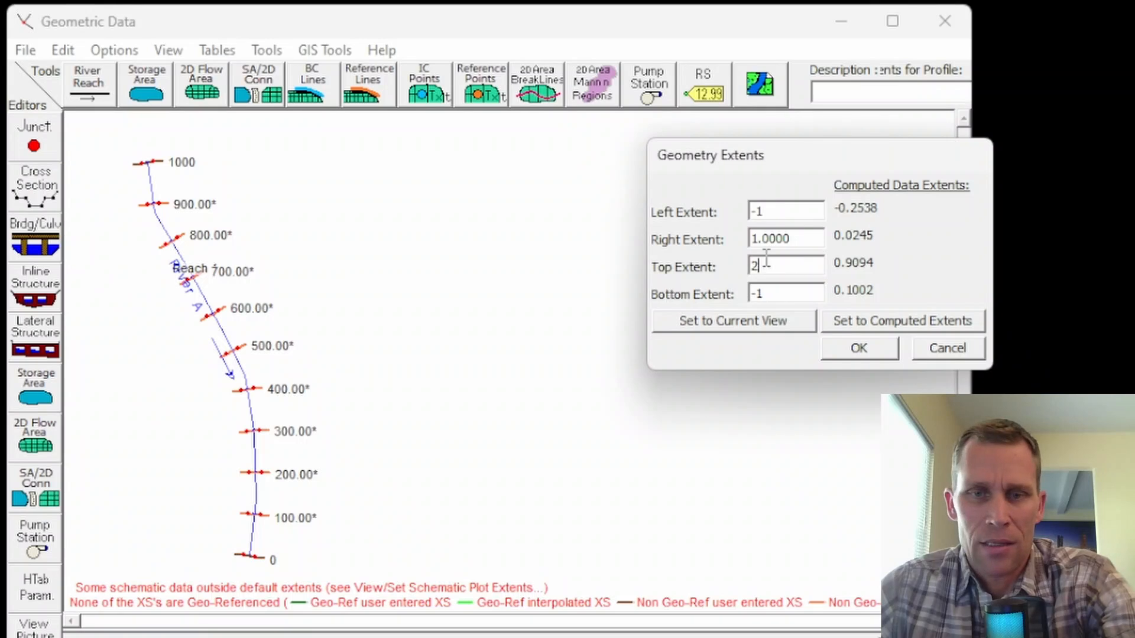
left_click_drag(795, 238, 703, 254)
type("2")
left_click(862, 347)
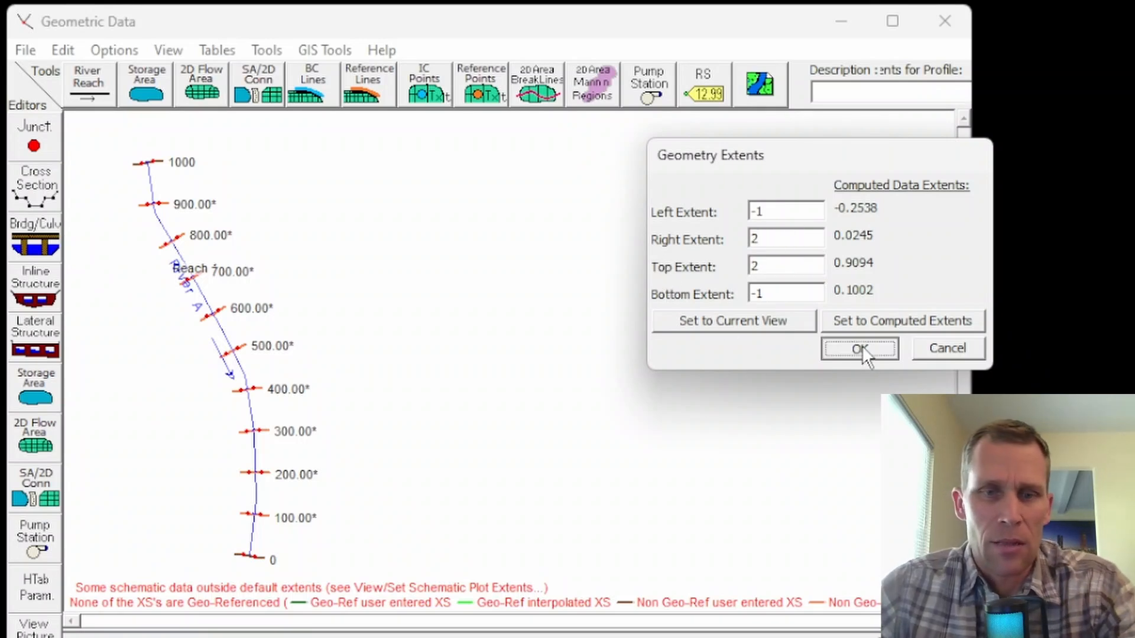
Draw a two-segment tributary reach from the open area east of River A down to River A at cross section 400.
scroll(459, 382, "up", 3)
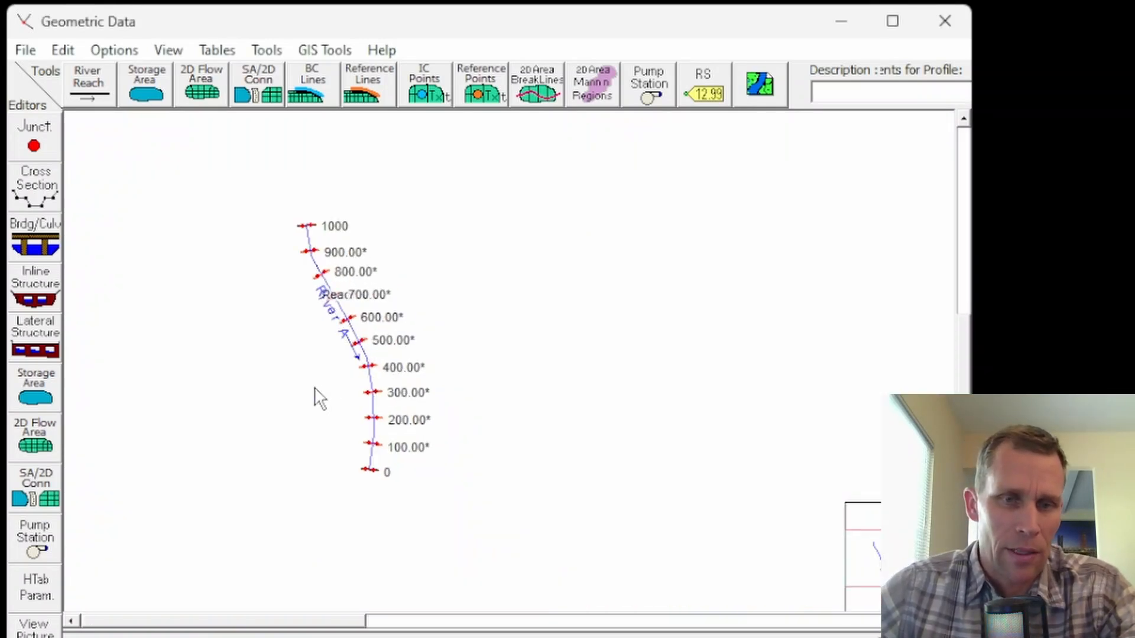
left_click_drag(549, 369, 281, 363)
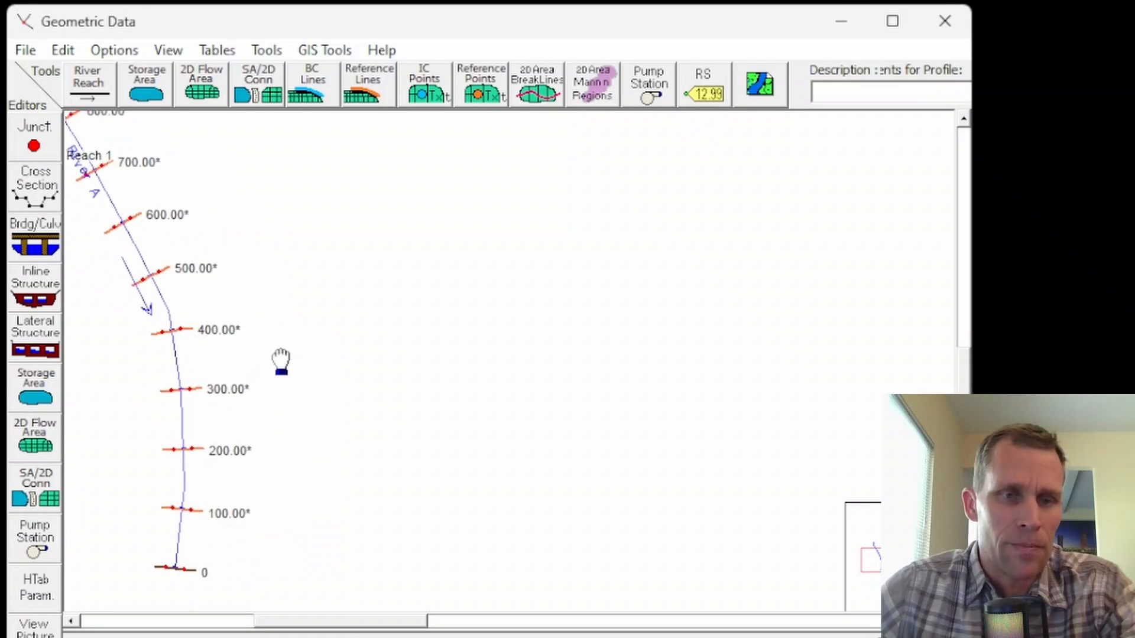
scroll(332, 286, "up", 2)
left_click_drag(331, 286, 404, 355)
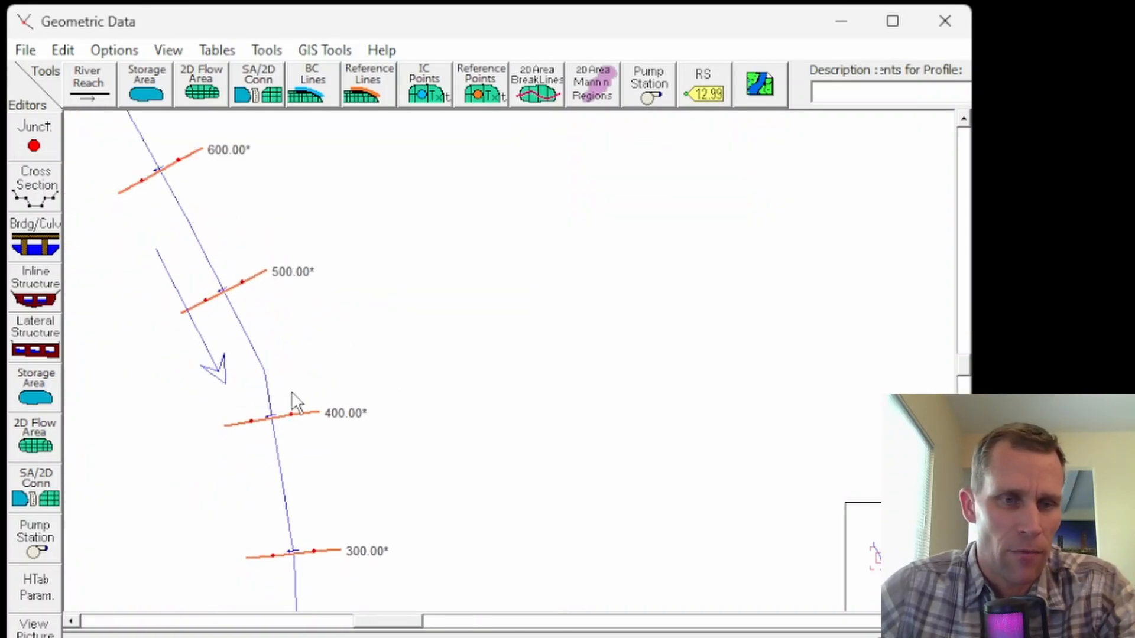
left_click(101, 87)
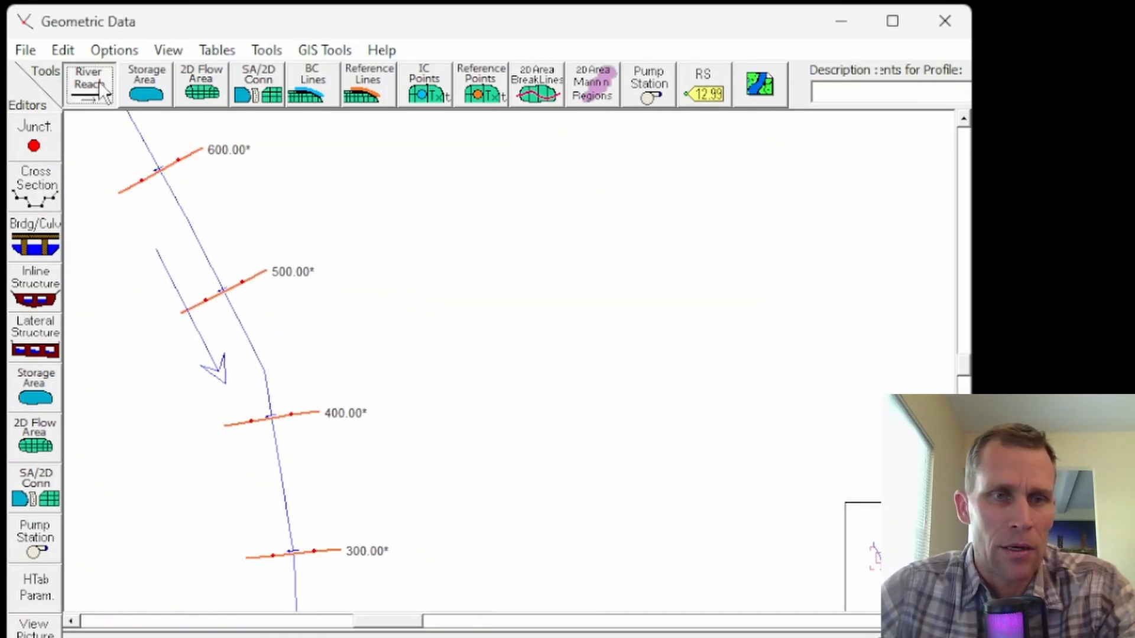
left_click(442, 261)
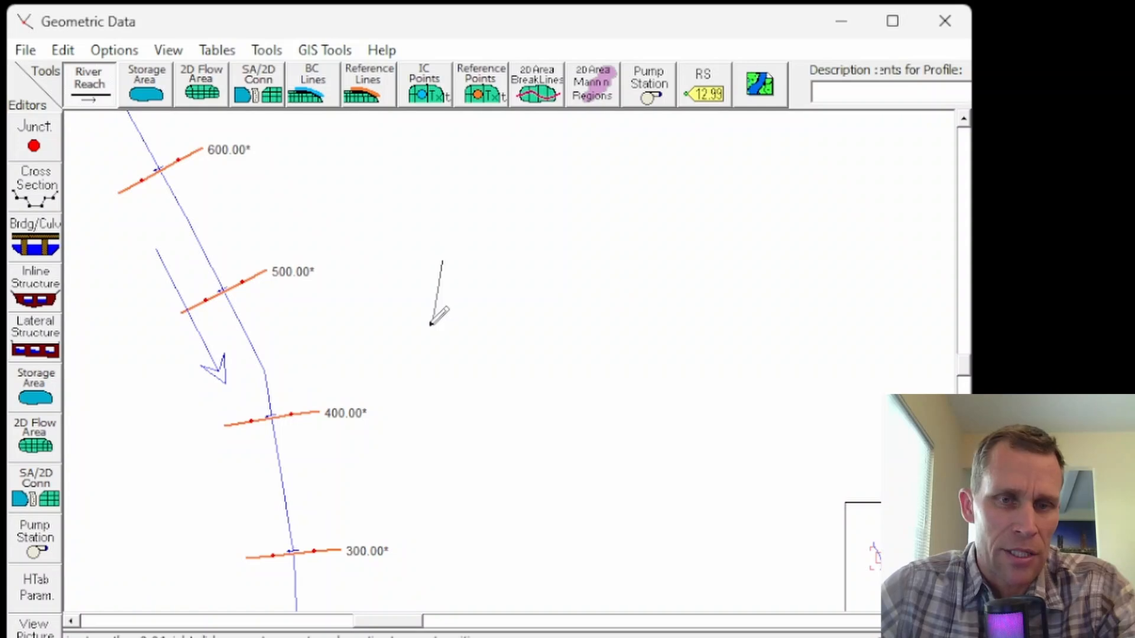
left_click(429, 326)
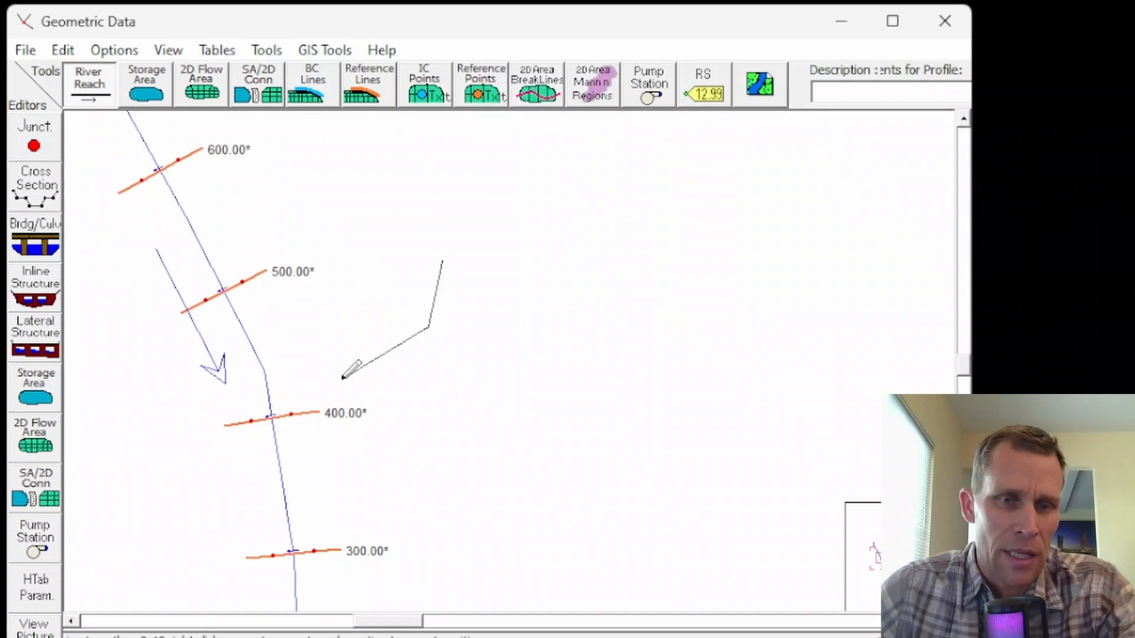
double_click(271, 413)
Name the new tributary's river Trib400 and keep Reach 1 as its reach name.
left_click_drag(805, 168, 580, 116)
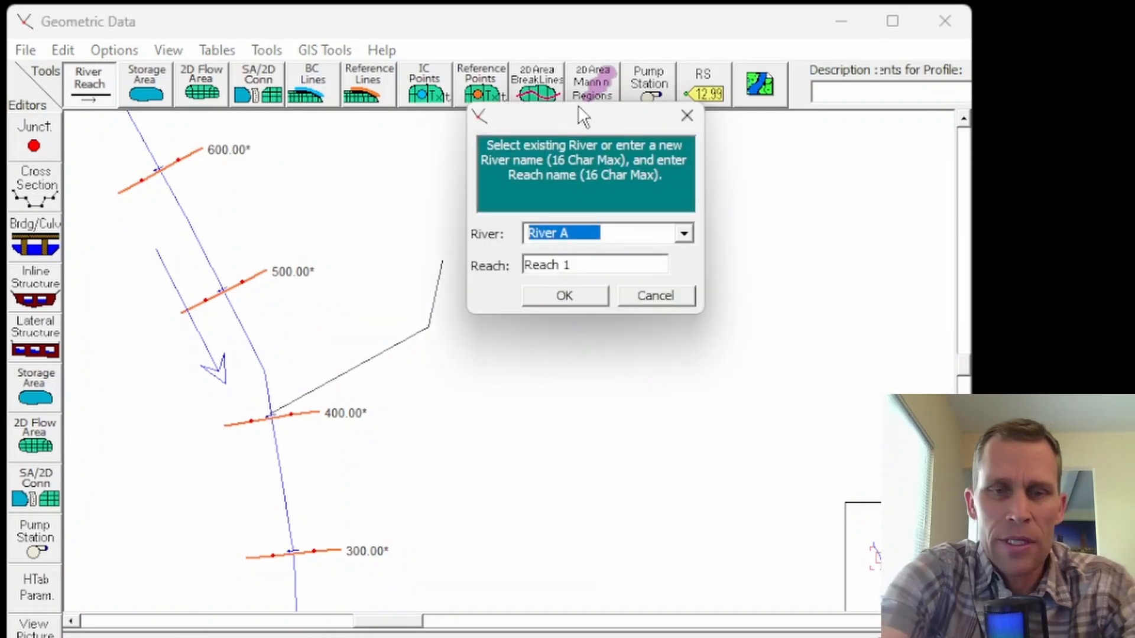
type("Trib 1")
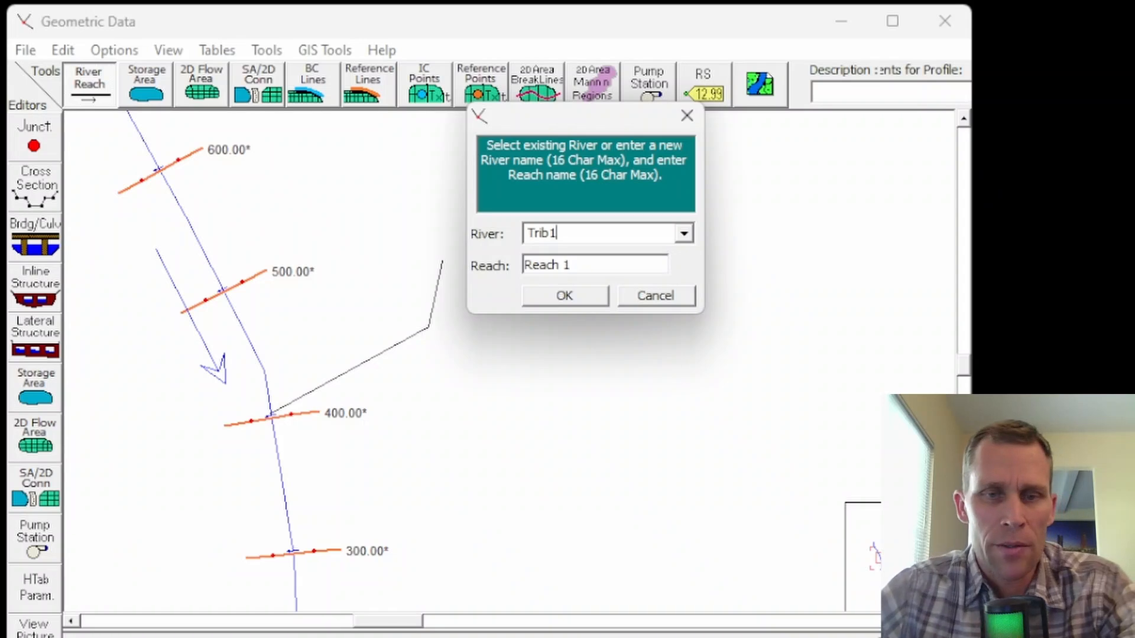
key("BackSpace")
type("400")
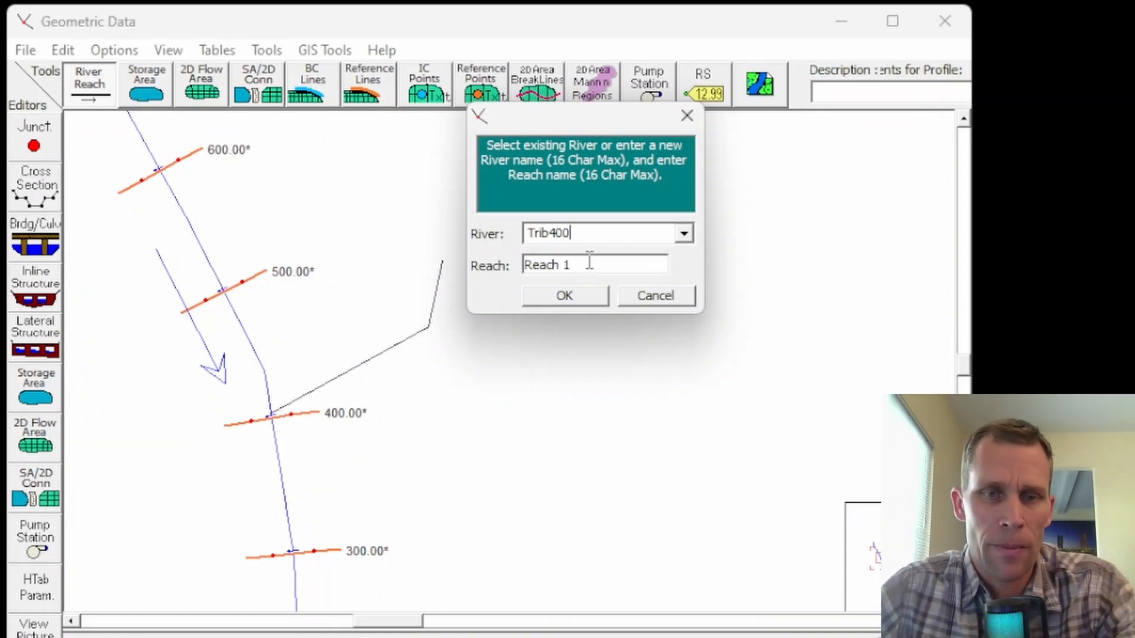
left_click(566, 295)
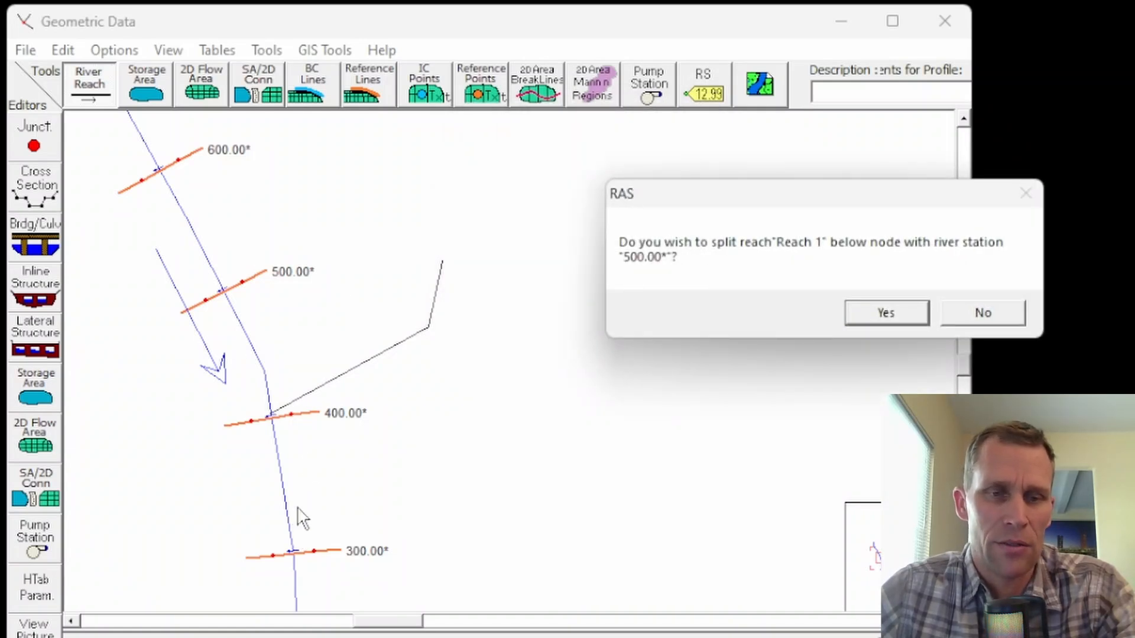
Split River A's Reach 1 below river station 500 and name the new downstream reach Reach 2.
left_click(879, 310)
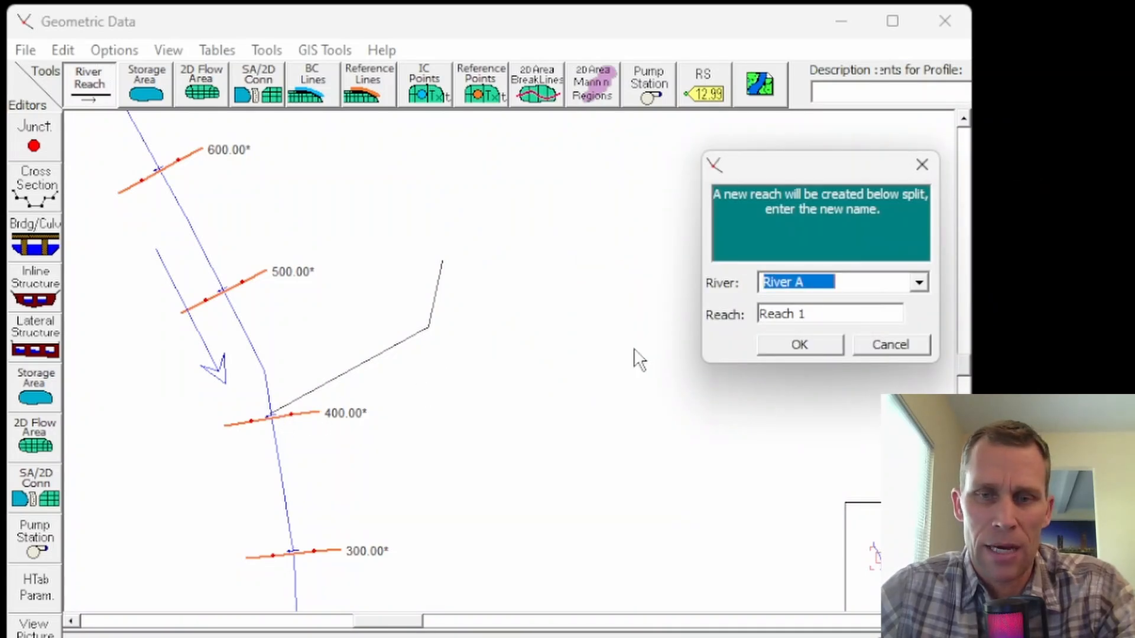
left_click(836, 313)
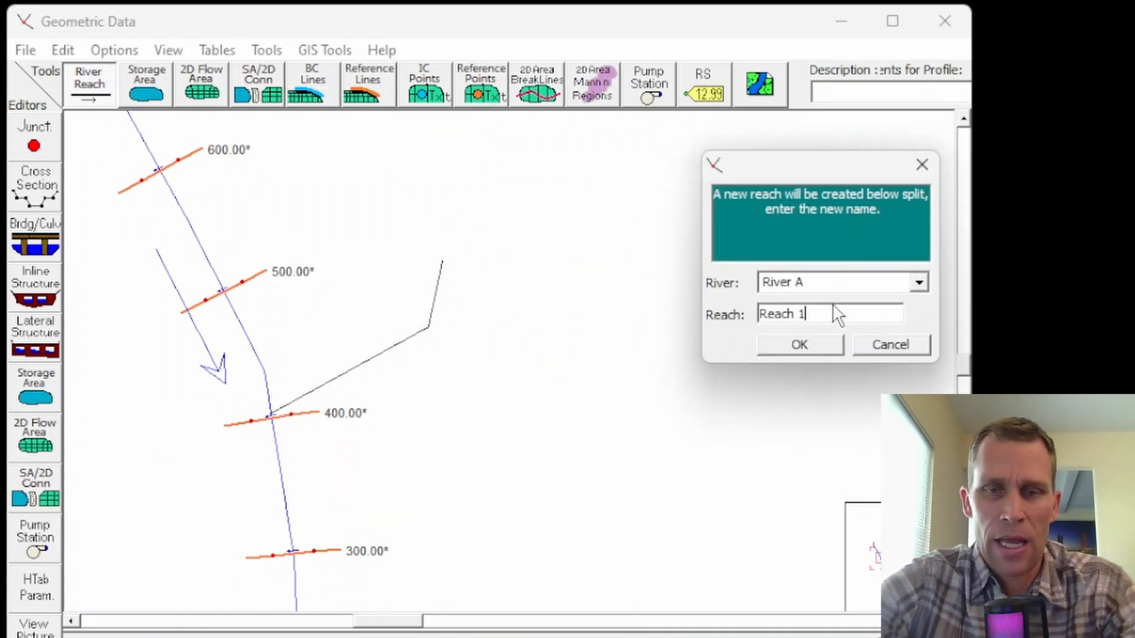
key("BackSpace")
type("2")
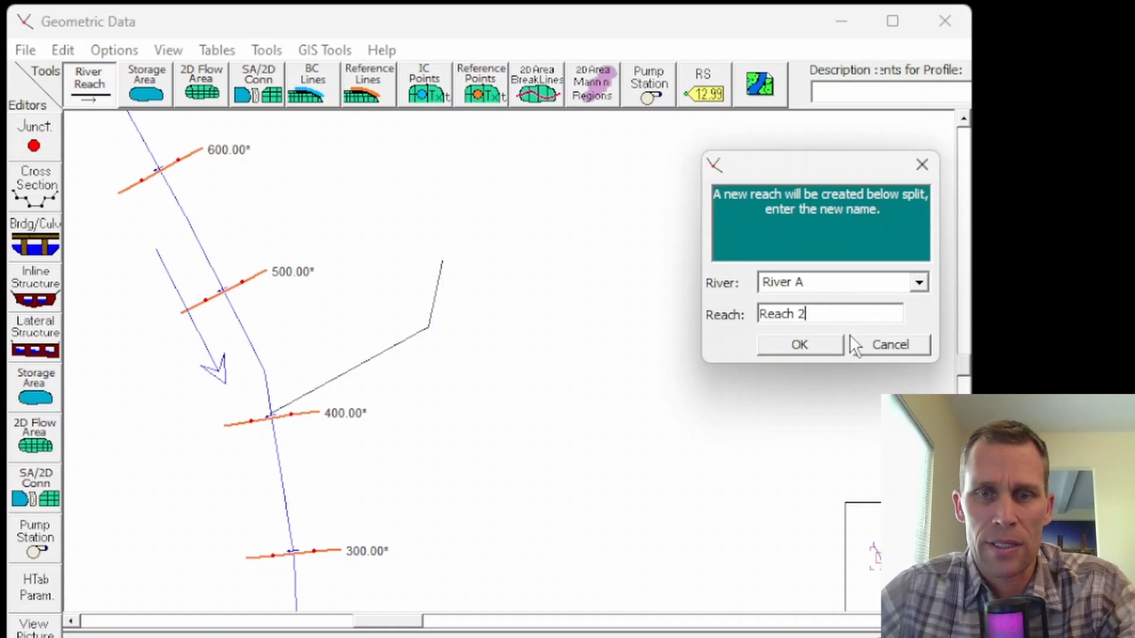
left_click(821, 346)
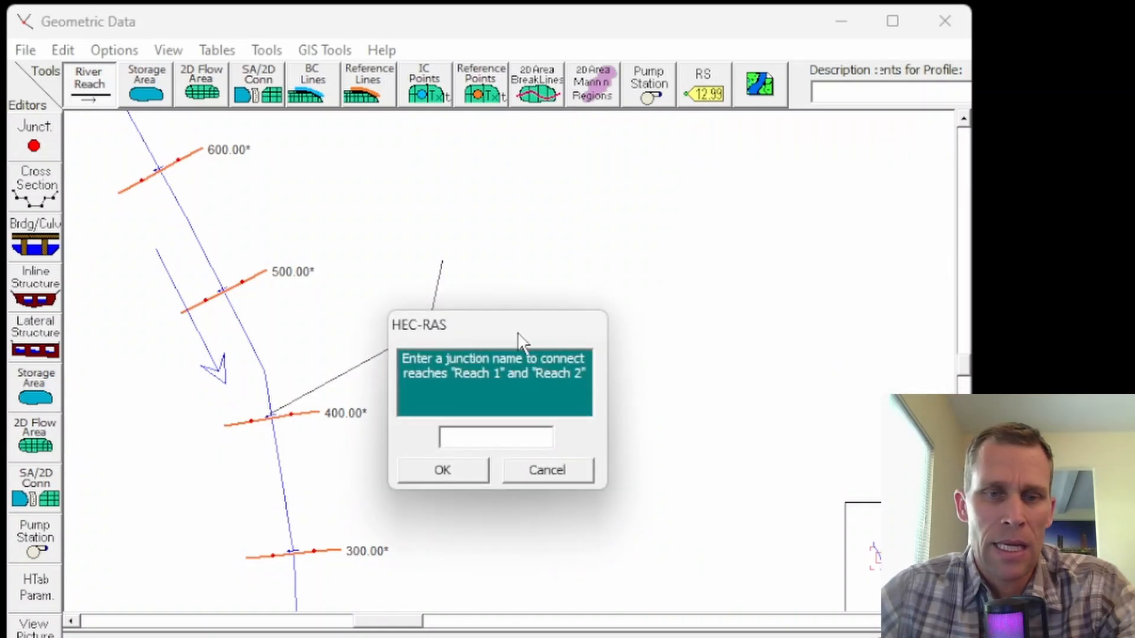
Name the junction connecting Reach 1 and Reach 2 J400.
left_click_drag(519, 337, 644, 235)
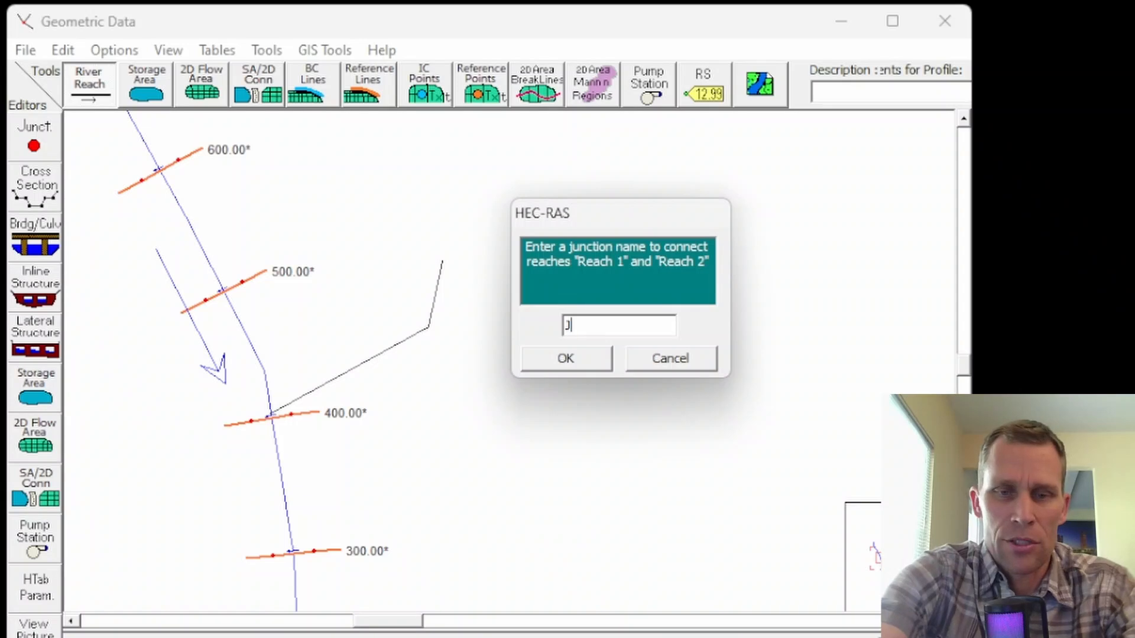
left_click(567, 359)
scroll(476, 394, "down", 2)
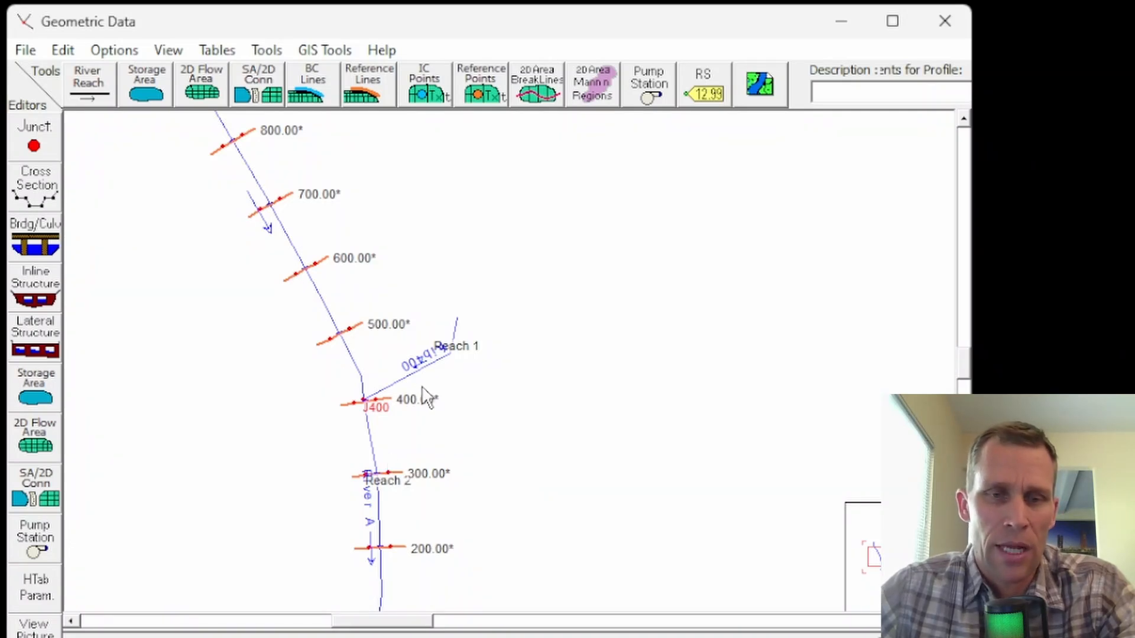
Bring up the cross section data of River A, Reach 2, station 400, just below the junction.
scroll(423, 398, "up", 2)
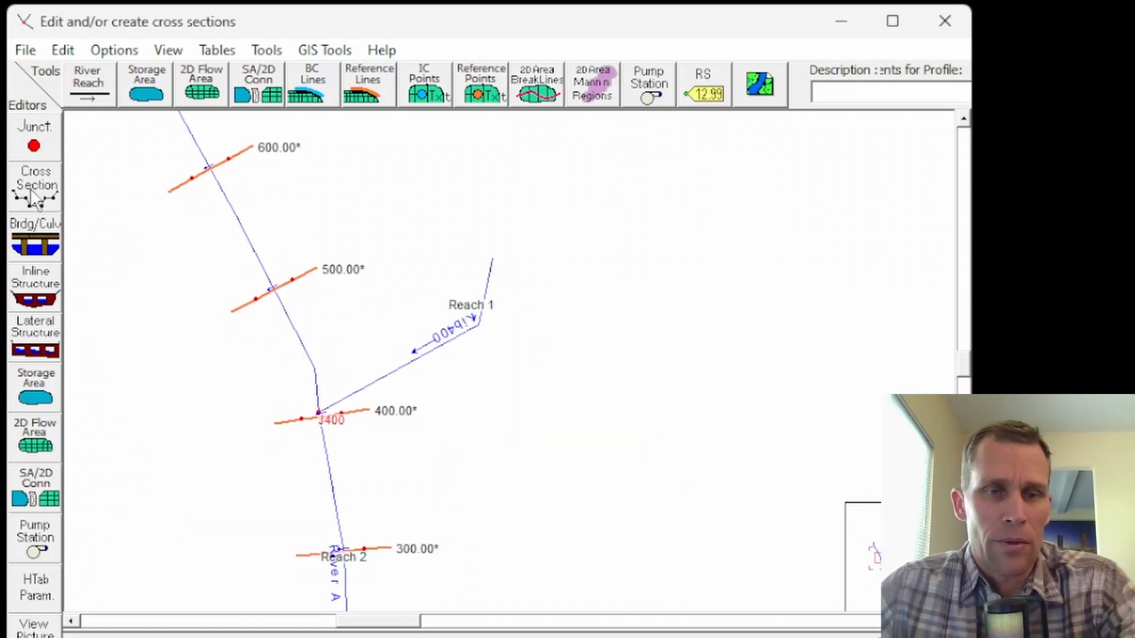
left_click_drag(562, 367, 434, 316)
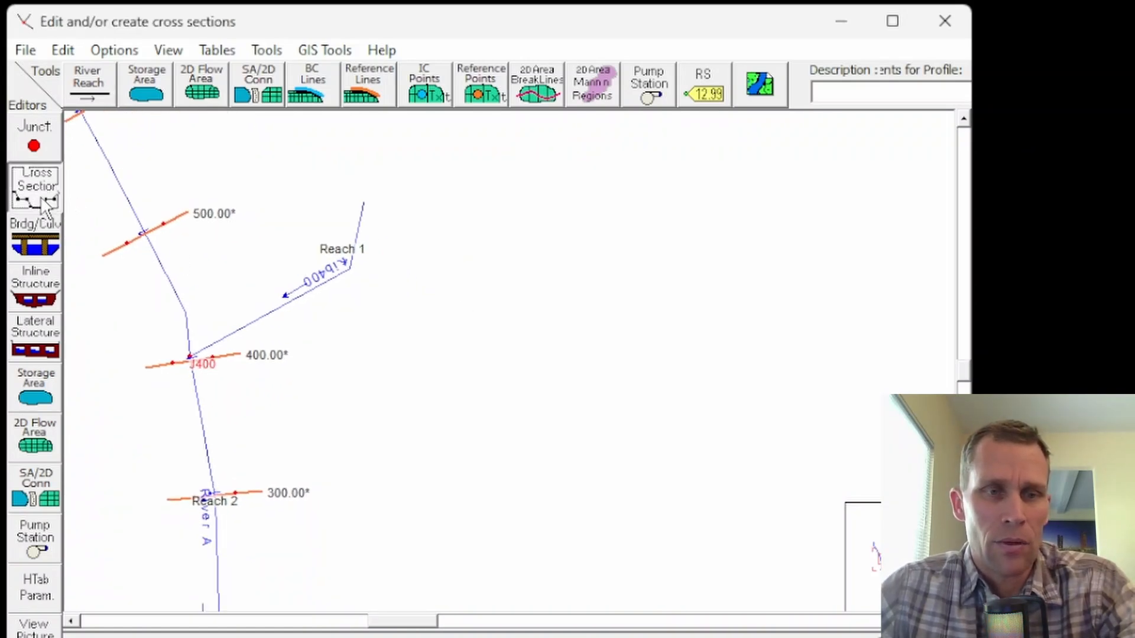
left_click(35, 187)
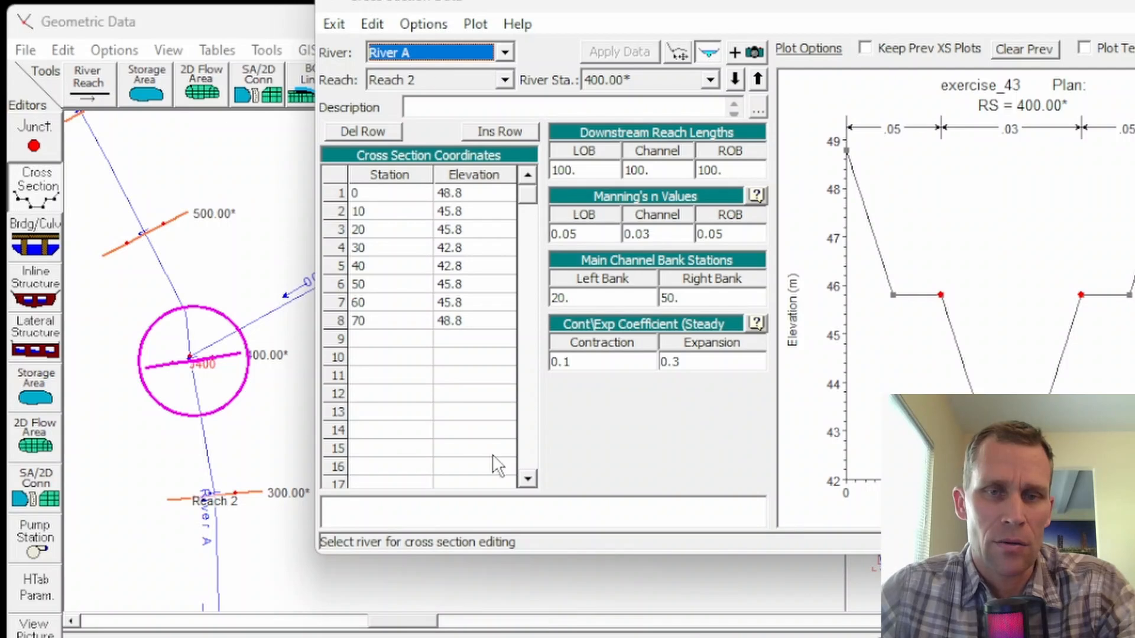
left_click_drag(584, 17, 633, 19)
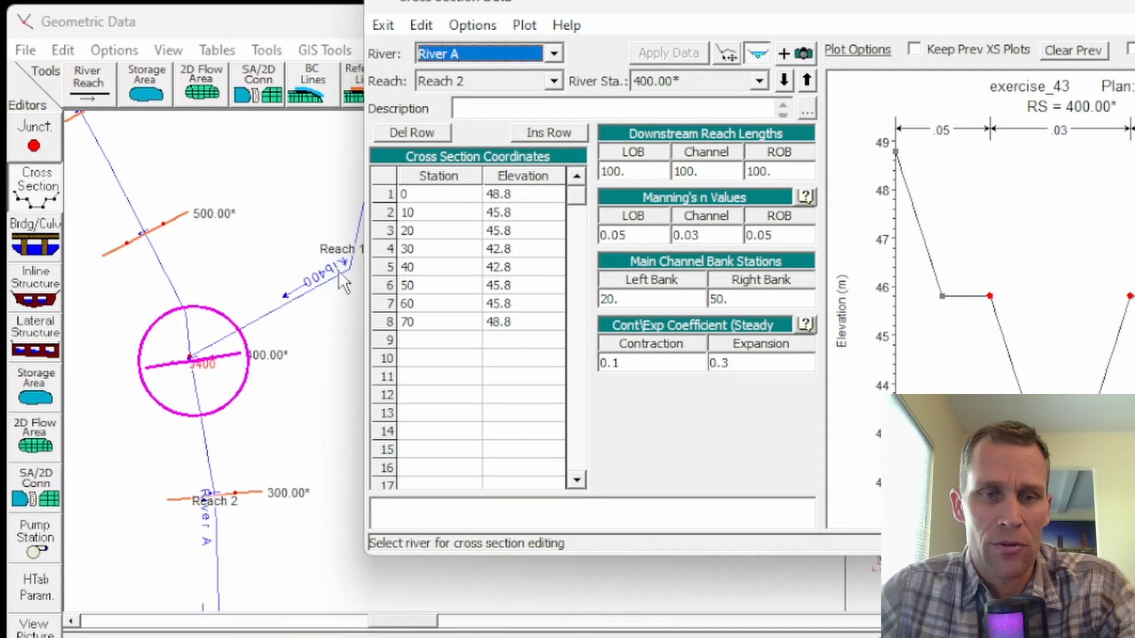
left_click(295, 372)
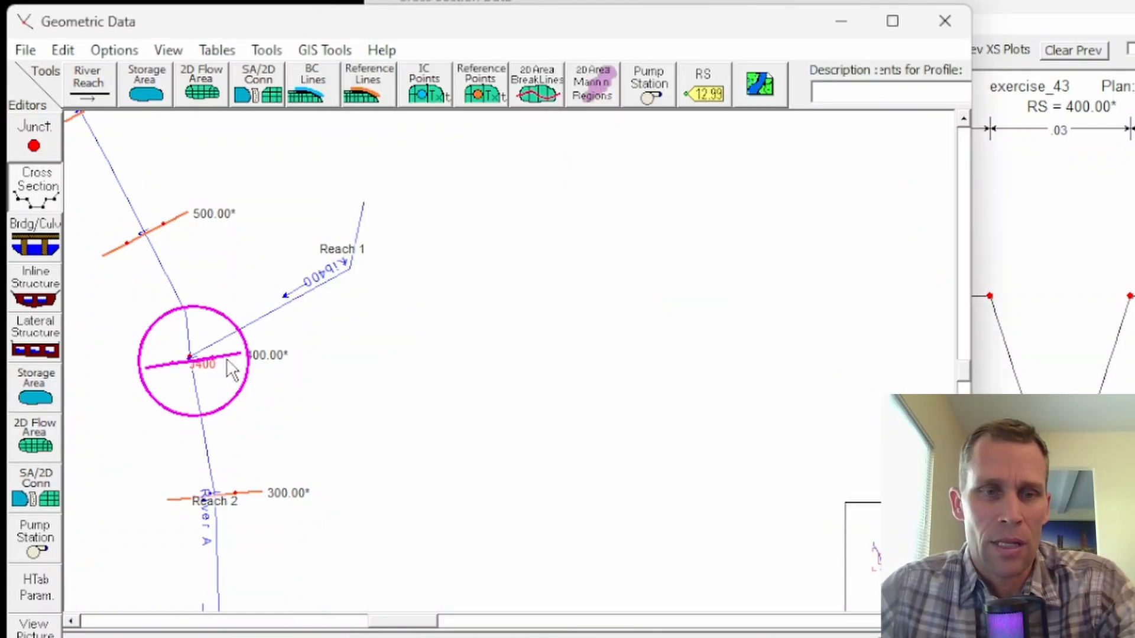
left_click(1009, 22)
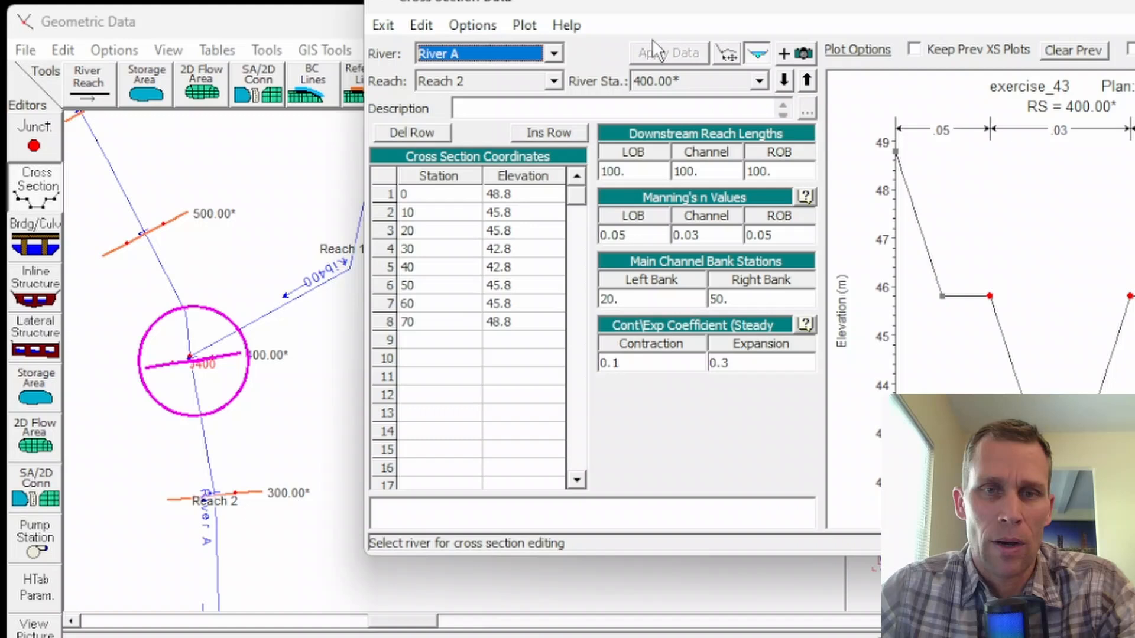
Copy River A's cross section 400 to Trib400, Reach 1 as river station 0.
left_click(473, 25)
left_click(514, 77)
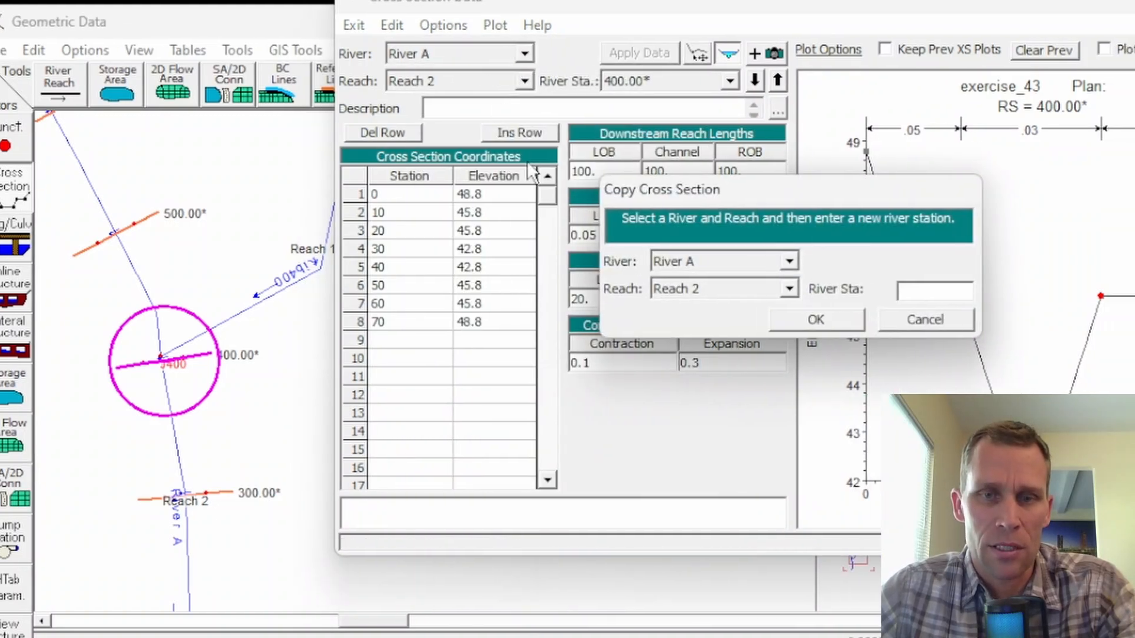
left_click(696, 262)
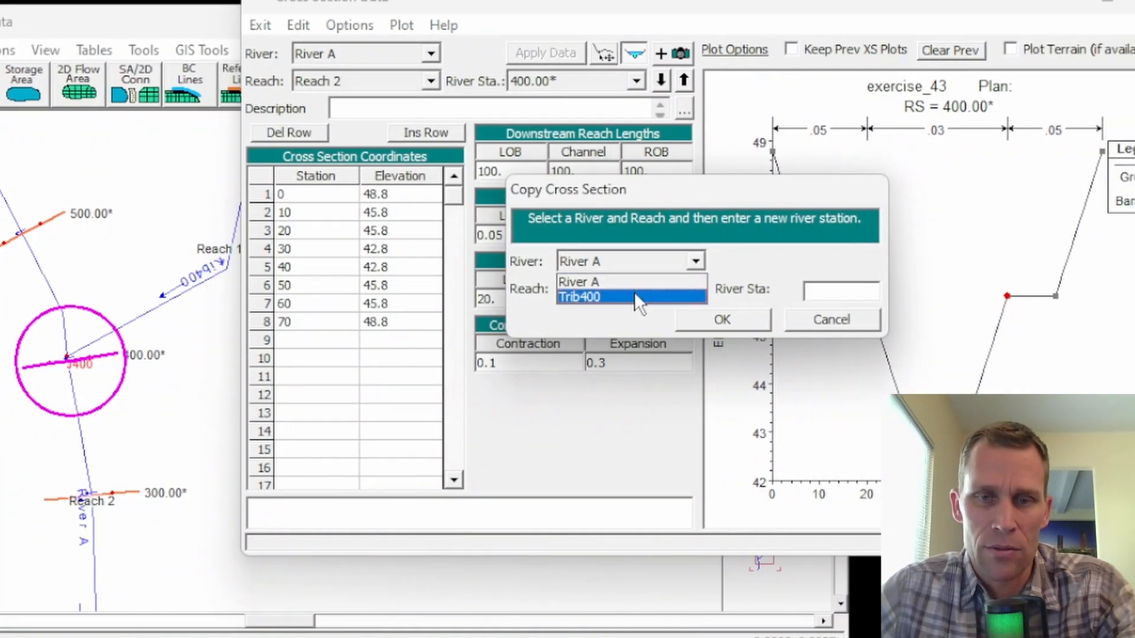
left_click(634, 292)
left_click(629, 296)
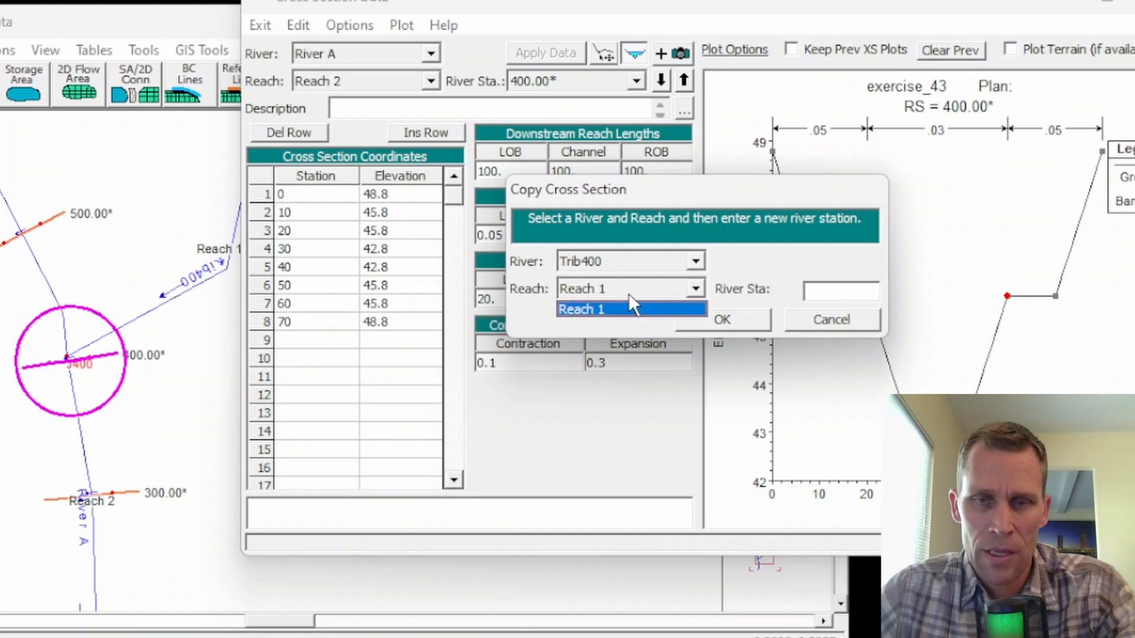
left_click(629, 308)
left_click(833, 285)
type("0")
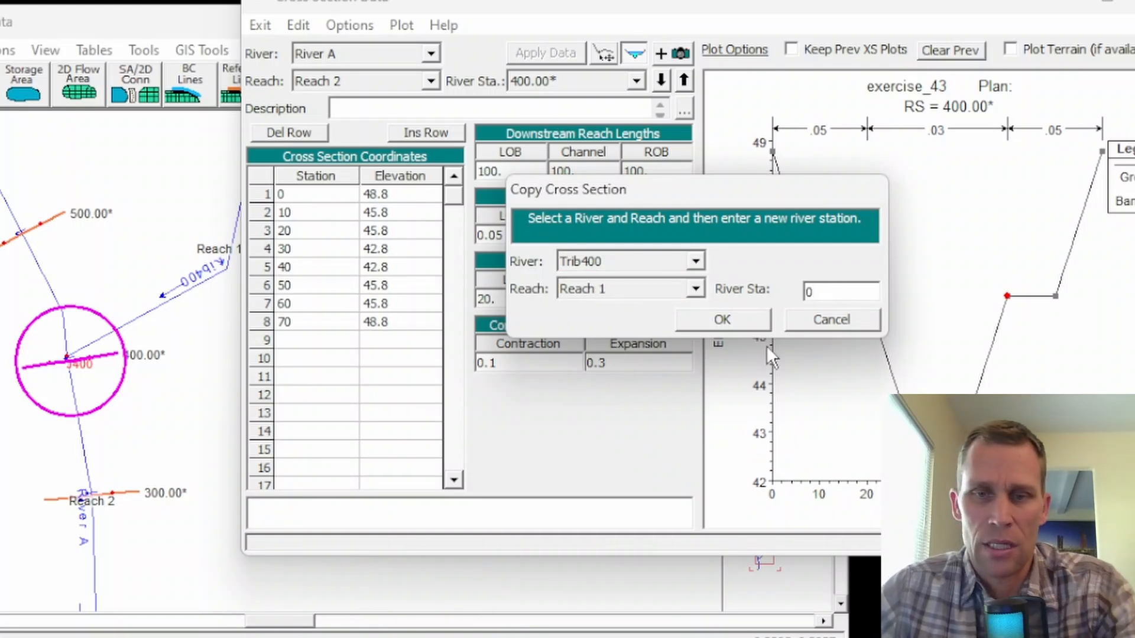
left_click(718, 315)
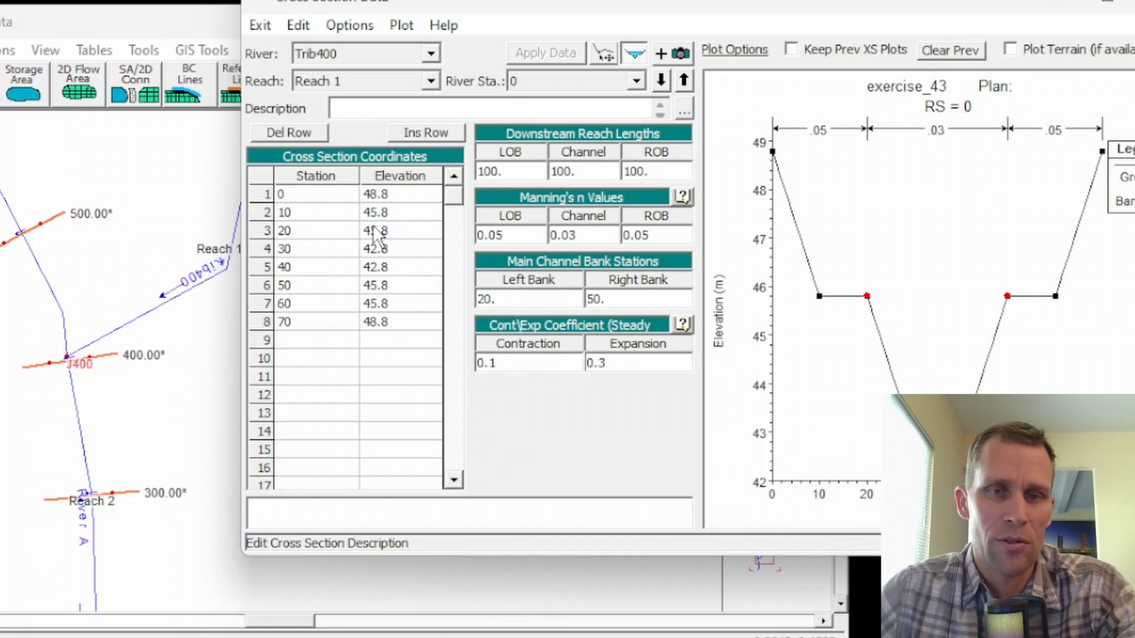
Switch the cross section data to River A, Reach 1, river station 500.
left_click_drag(476, 4, 537, 5)
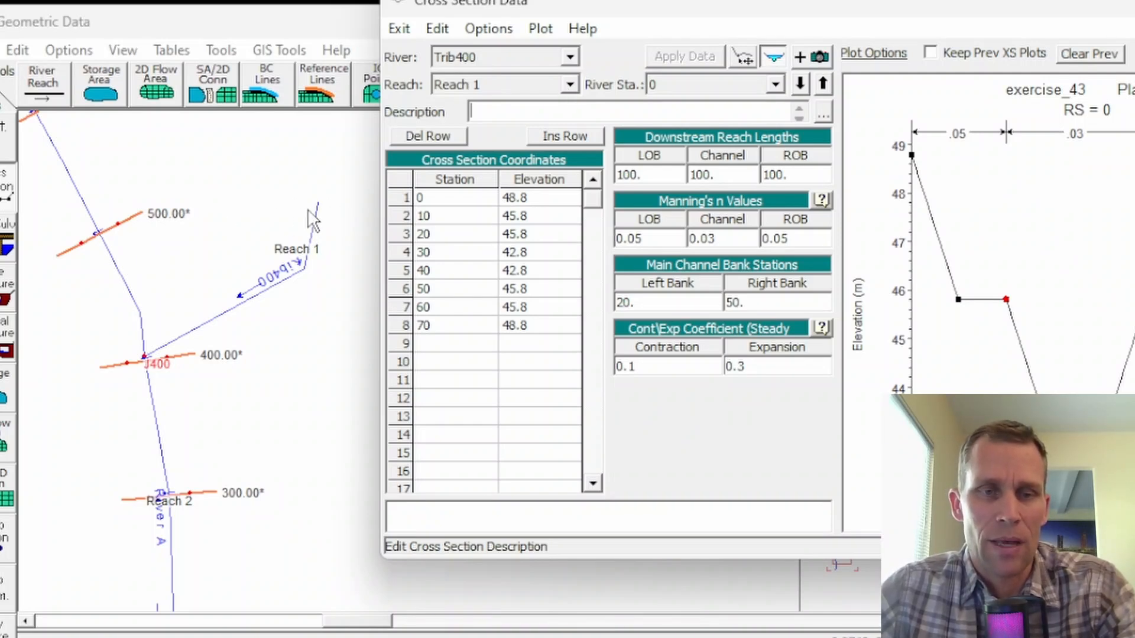
left_click(568, 57)
left_click(535, 76)
left_click(683, 84)
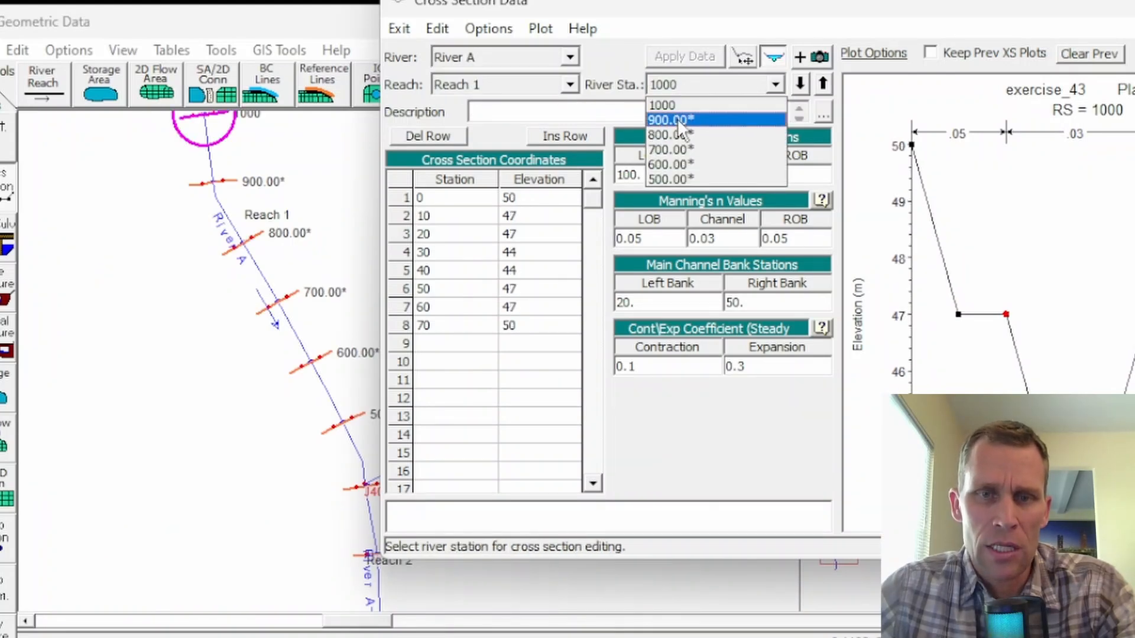
left_click(677, 178)
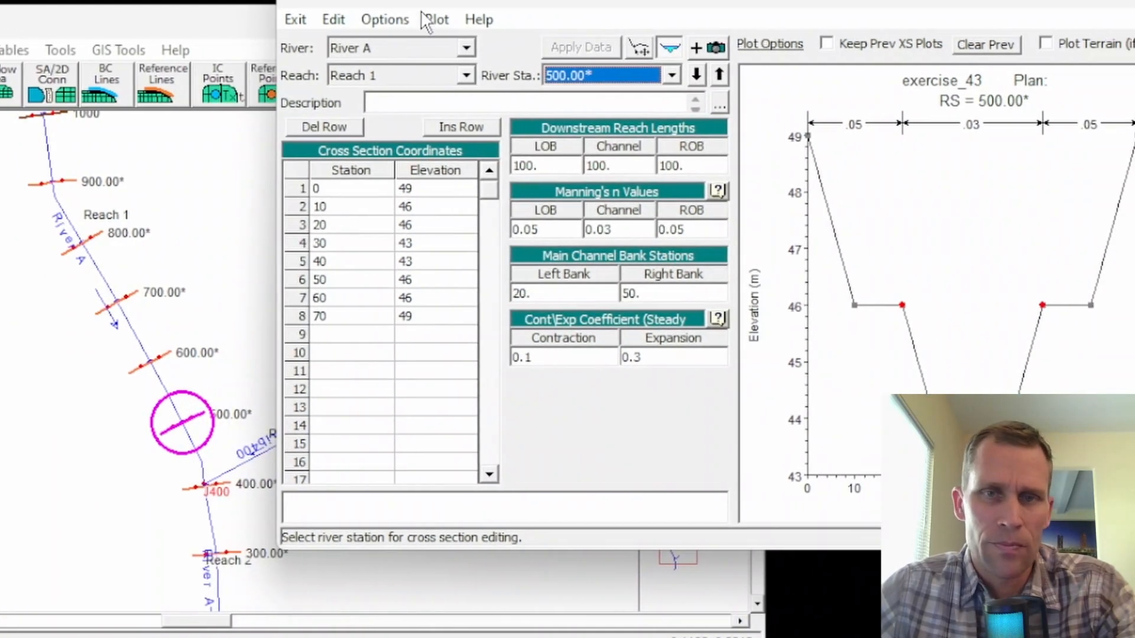
Copy River A's cross section 500 to Trib400, Reach 1 as river station 100.
left_click(483, 29)
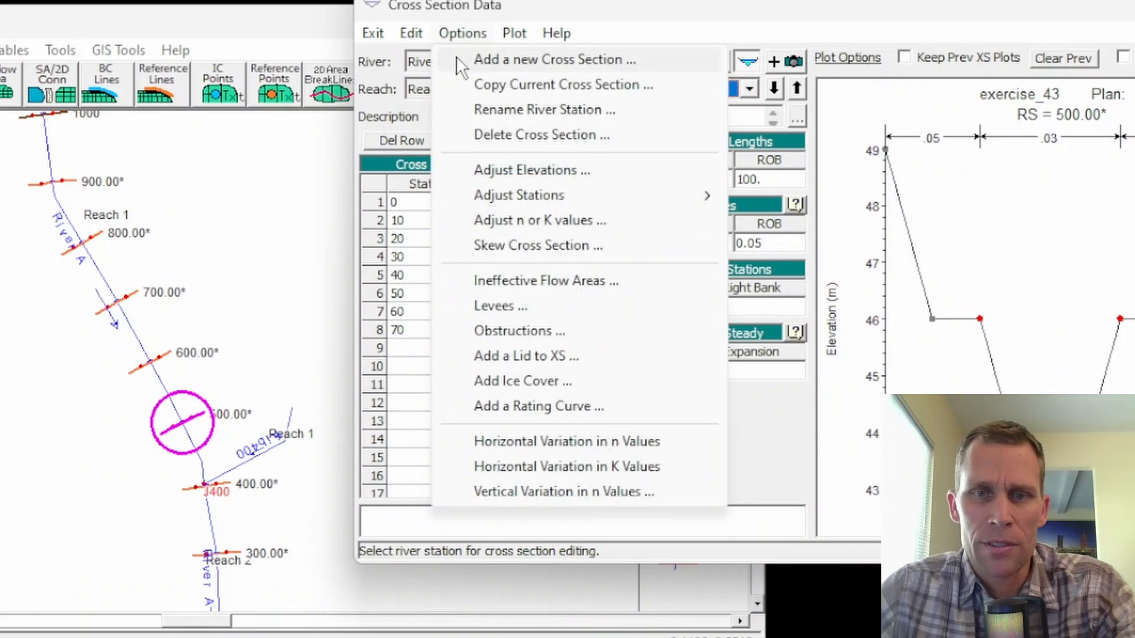
left_click(466, 85)
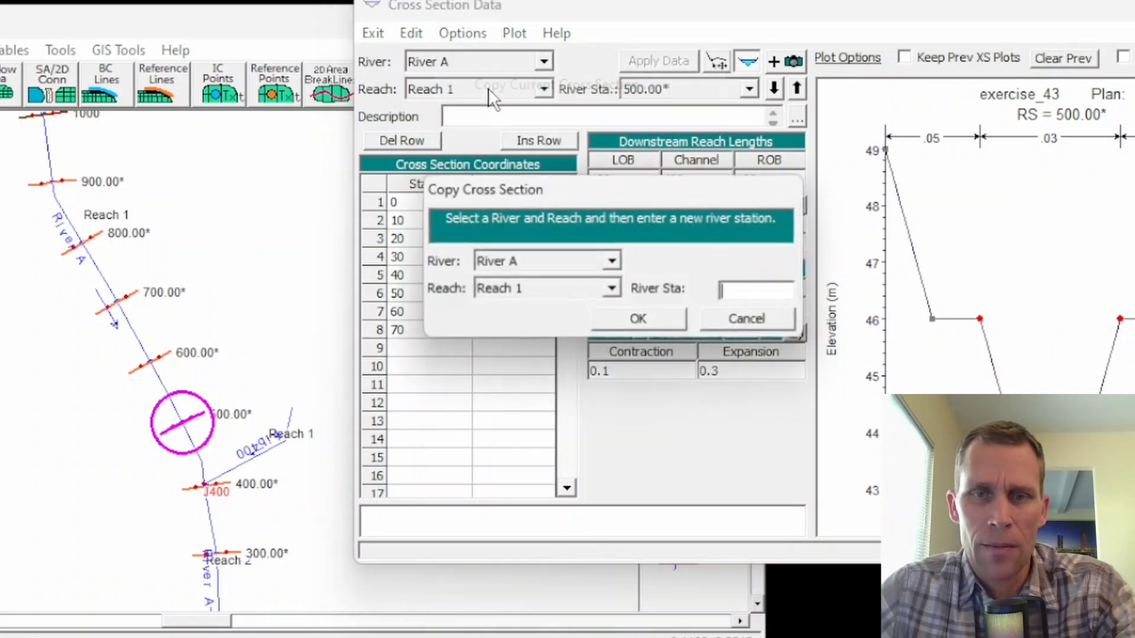
left_click(613, 261)
left_click(531, 297)
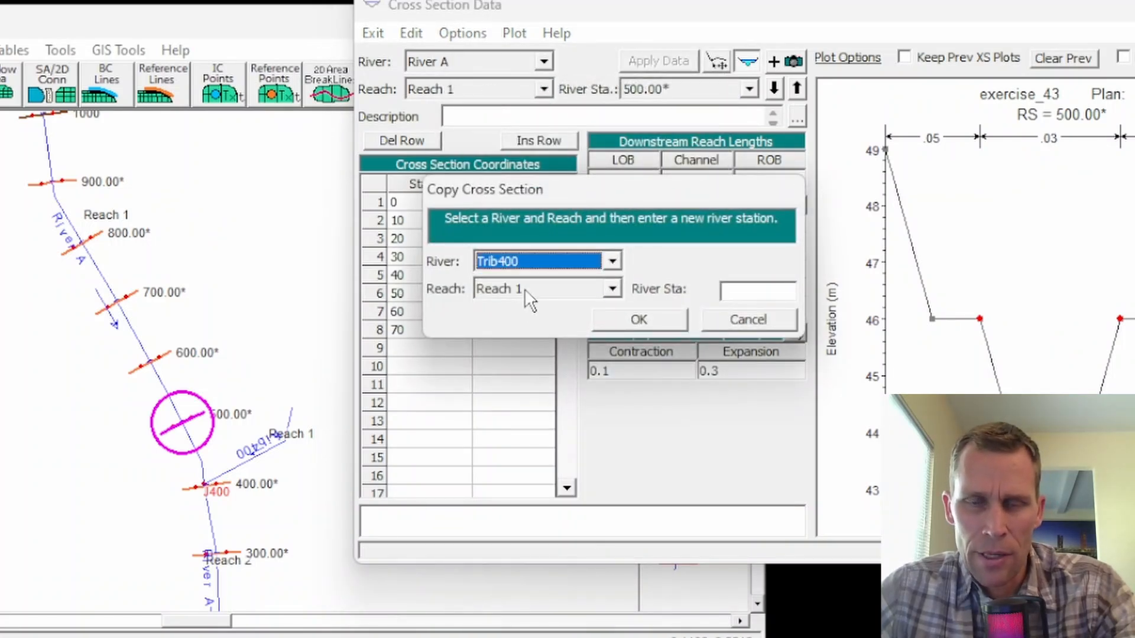
left_click(723, 290)
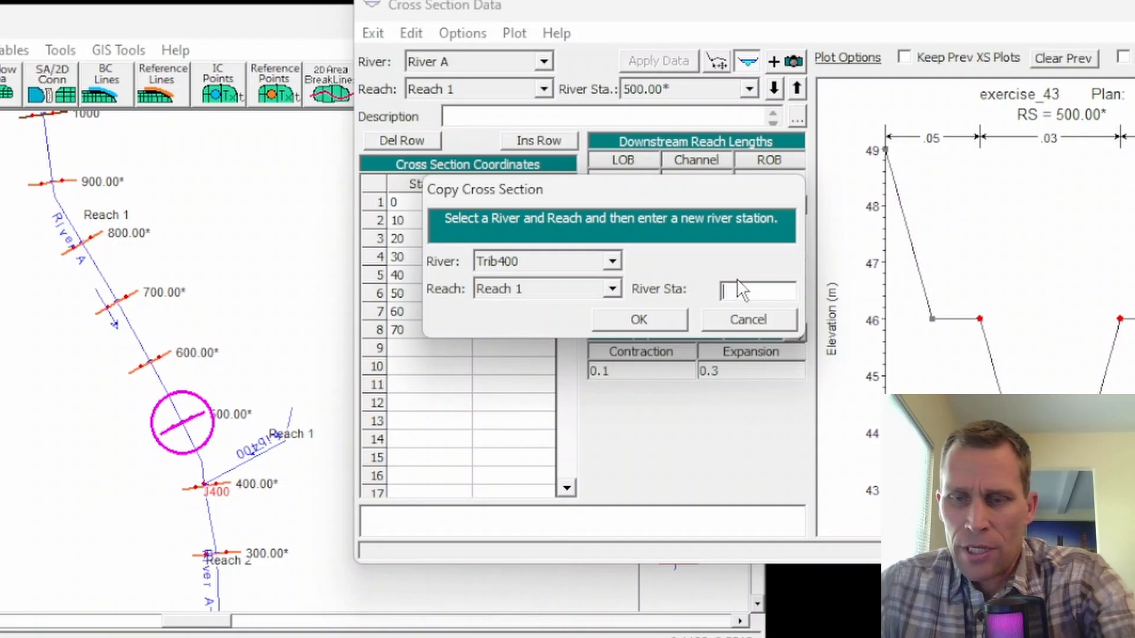
type("100")
left_click(646, 320)
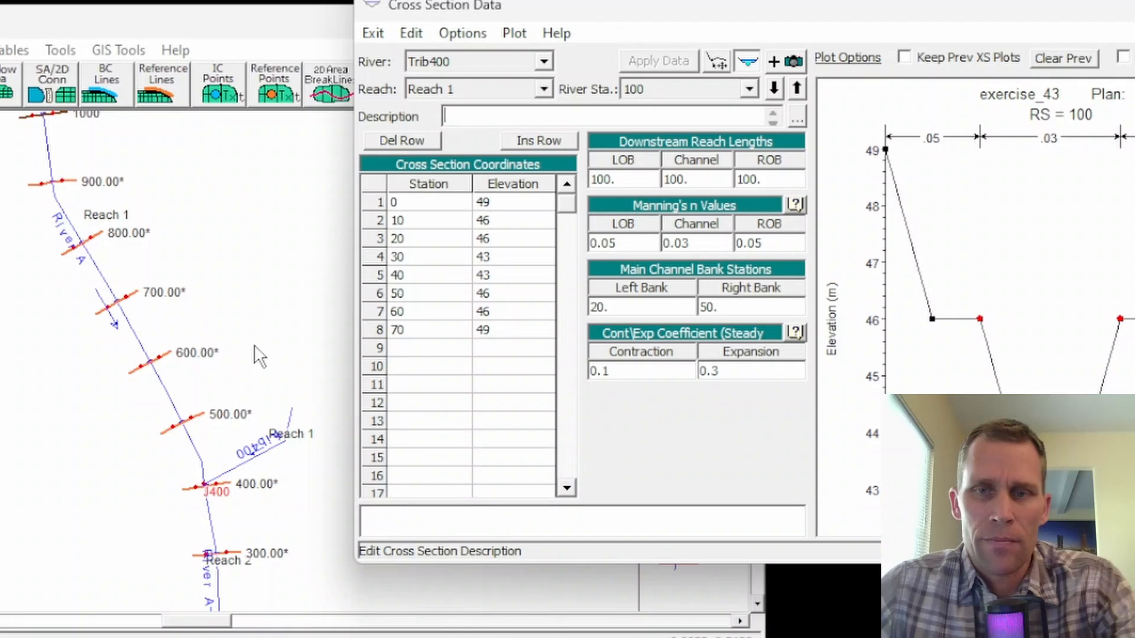
Leave the cross section data and bring up the lateral structure editor for River A, Reach 1.
left_click(1132, 5)
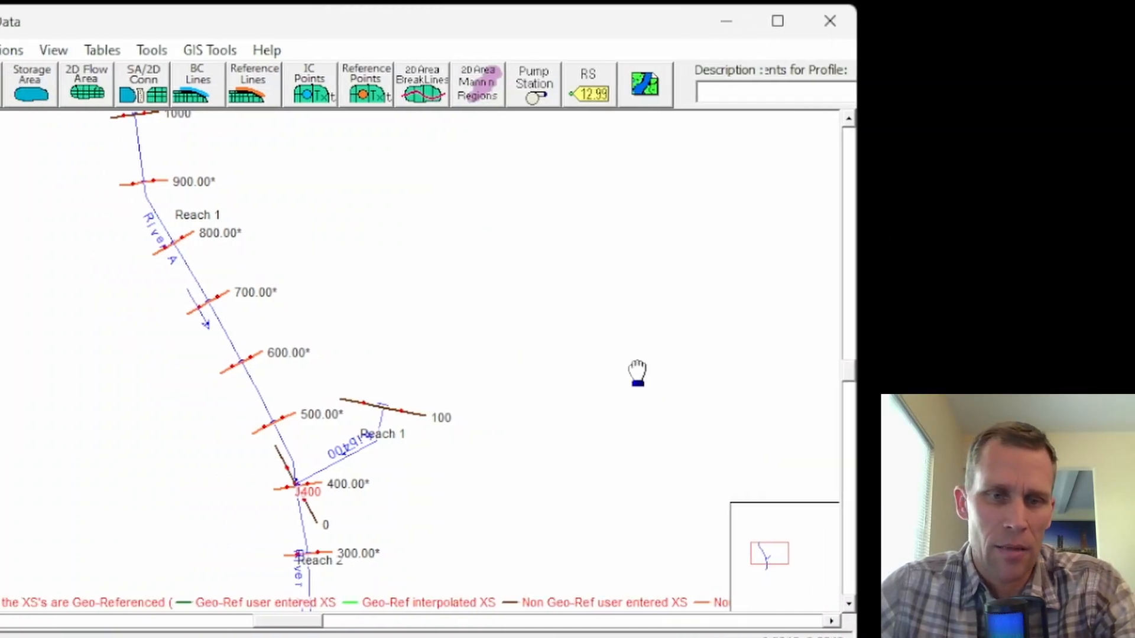
left_click_drag(538, 371, 399, 312)
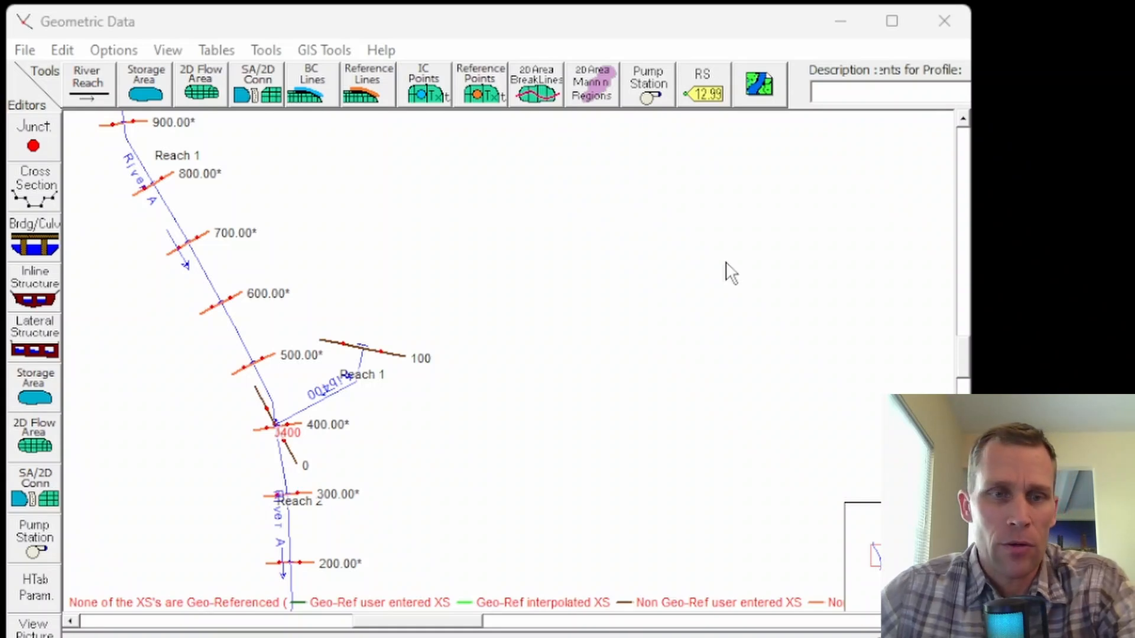
left_click(413, 261)
left_click_drag(388, 241, 719, 374)
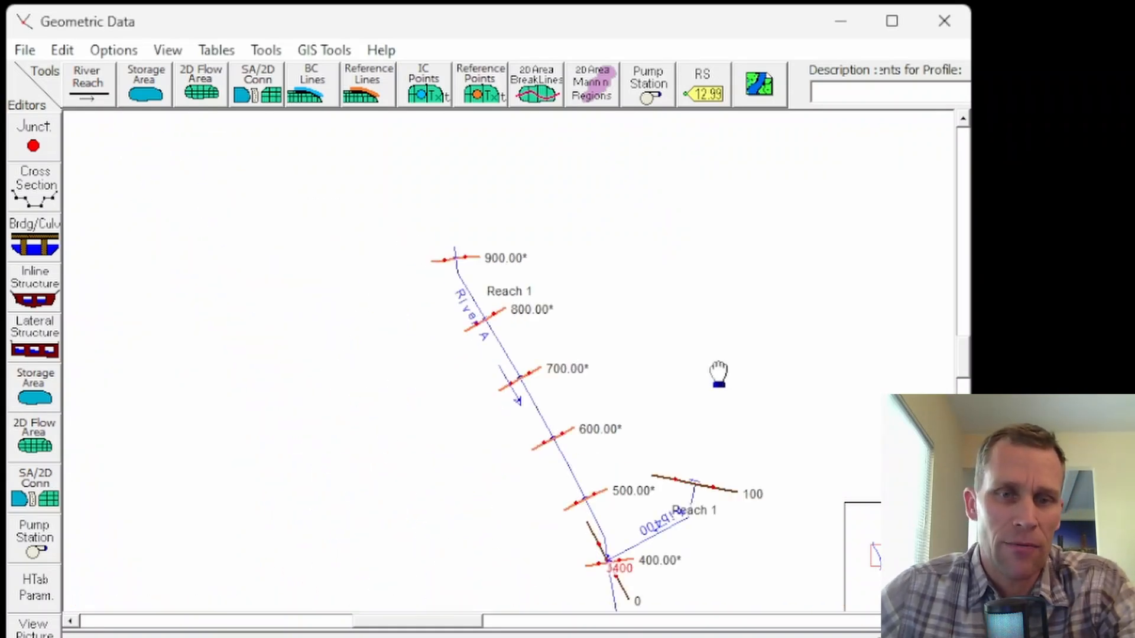
left_click_drag(656, 324, 369, 260)
scroll(291, 368, "up", 2)
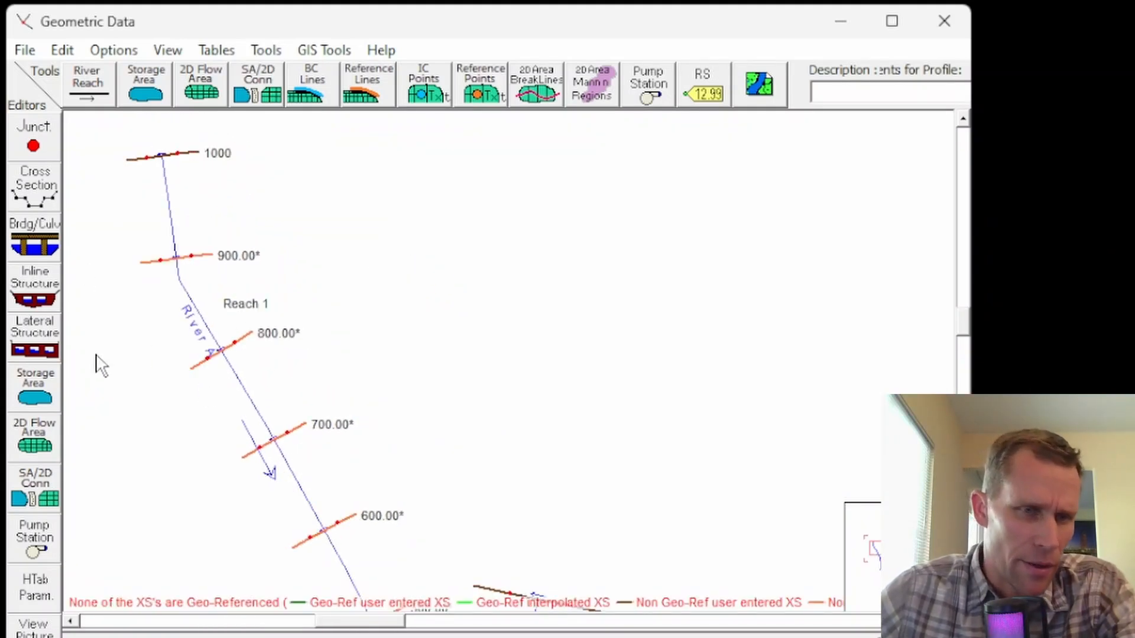
left_click(48, 319)
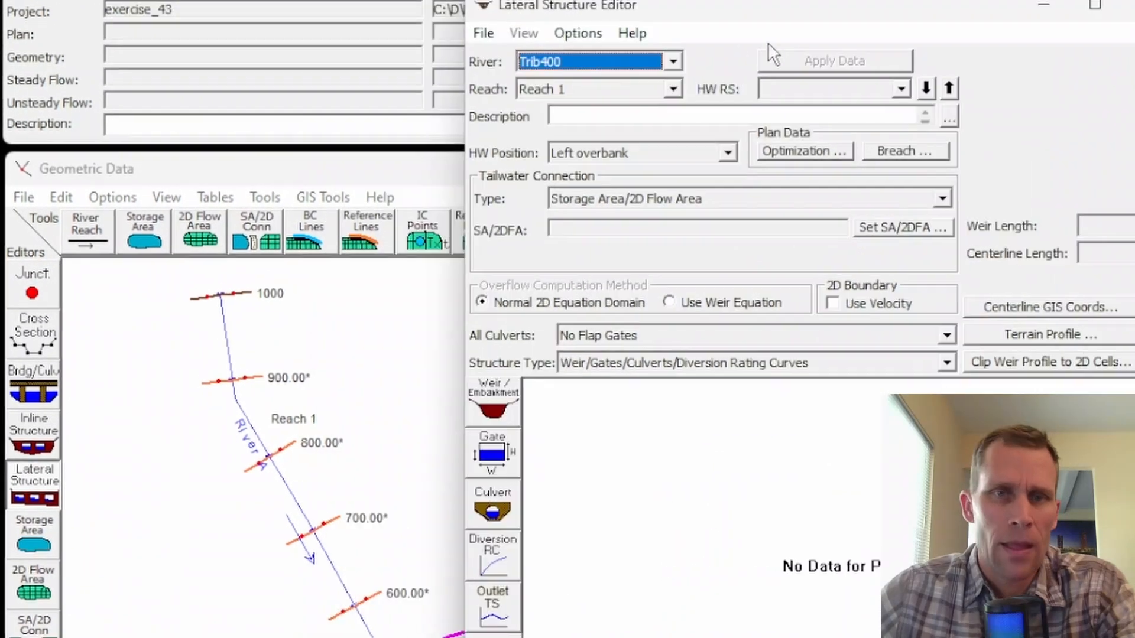
left_click(672, 61)
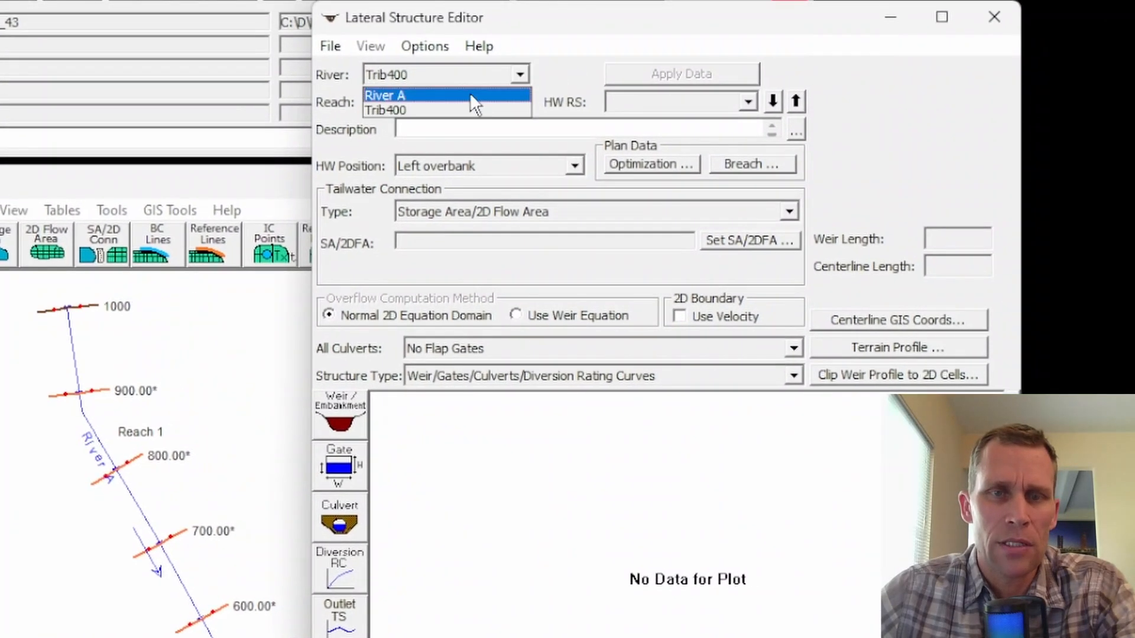
left_click(623, 80)
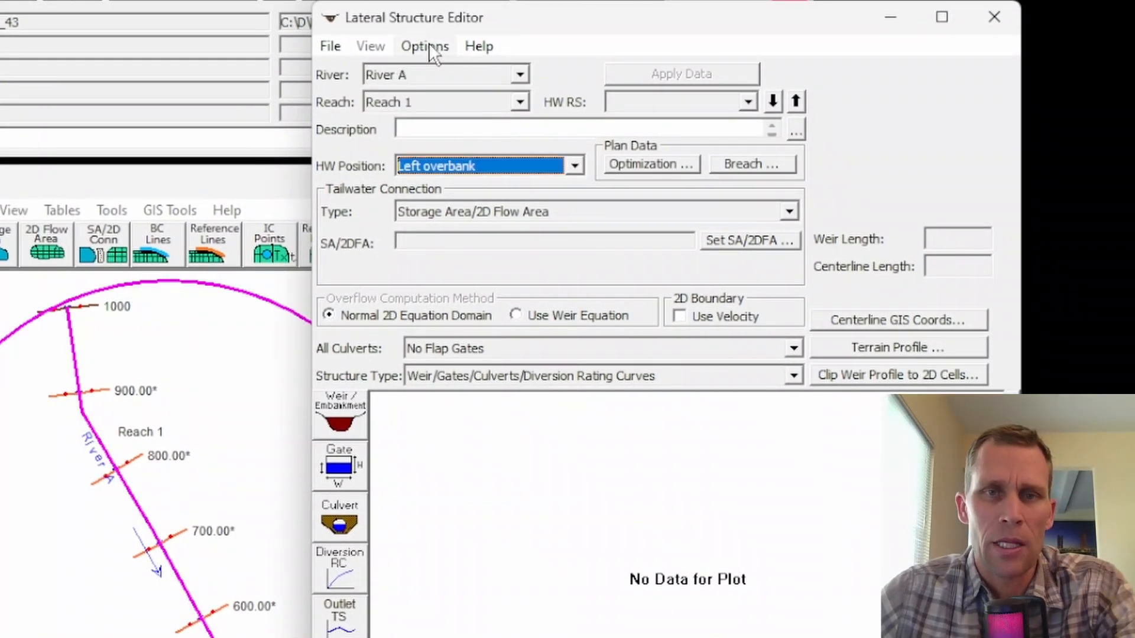
Add a new lateral structure to River A, Reach 1 at river station 810.
left_click(426, 46)
left_click(454, 72)
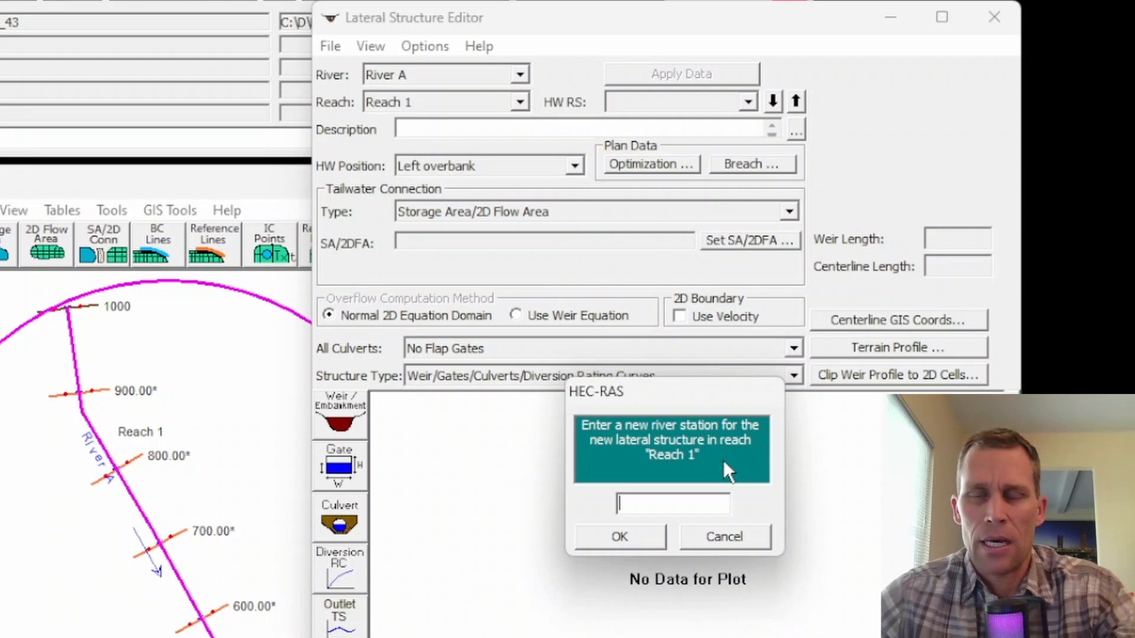
type("810")
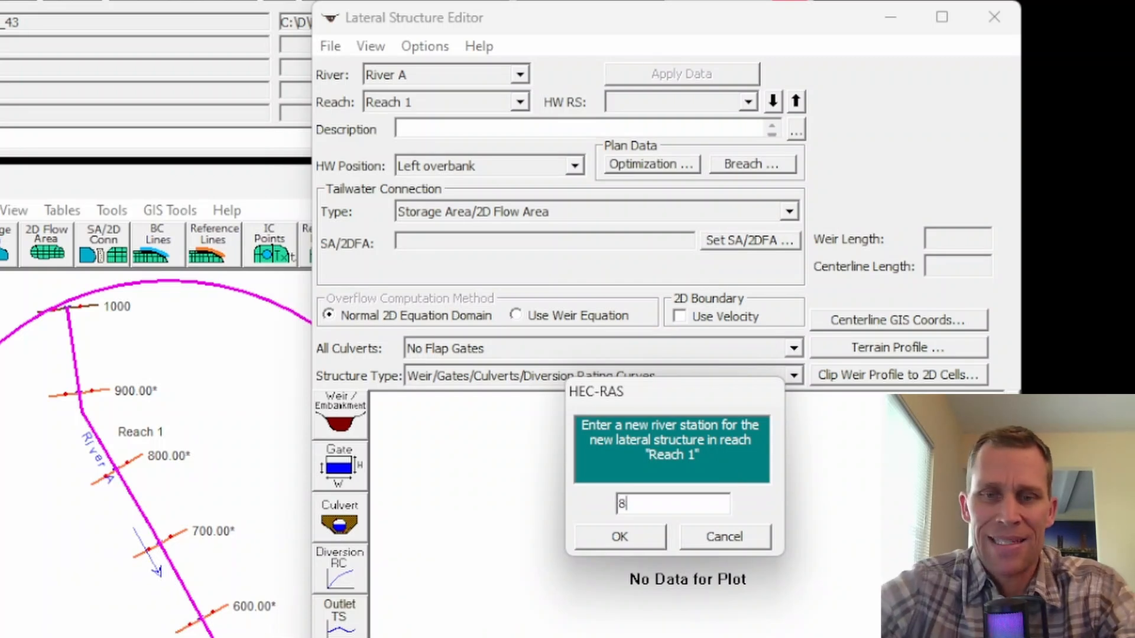
left_click(649, 539)
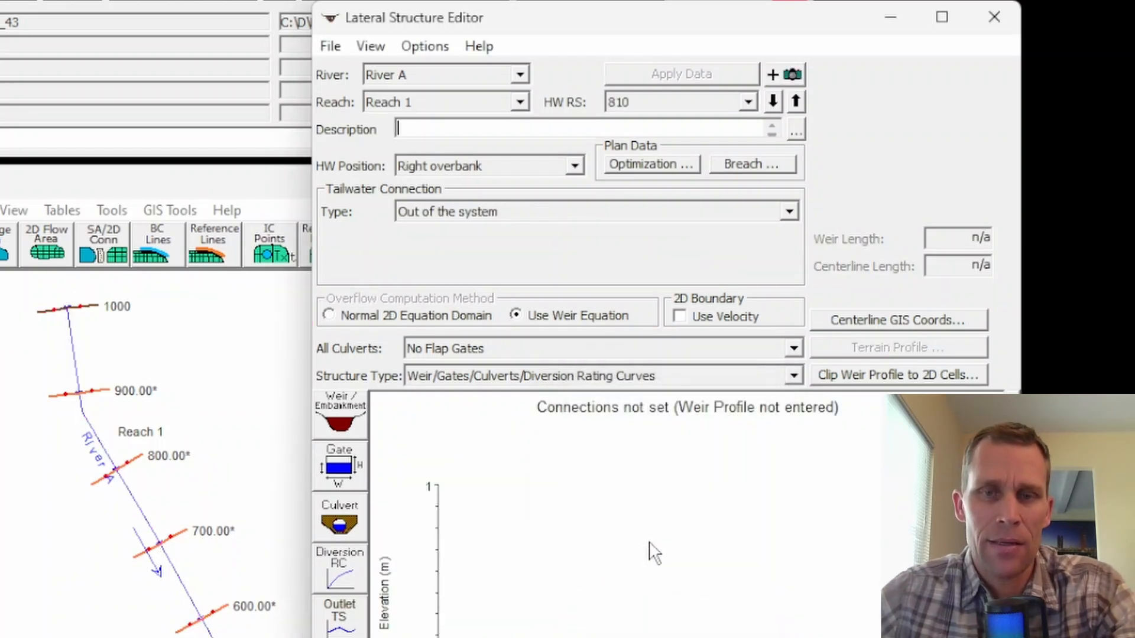
Set the lateral structure's headwater position to Right overbank and its tailwater connection to Out of the system.
left_click(505, 171)
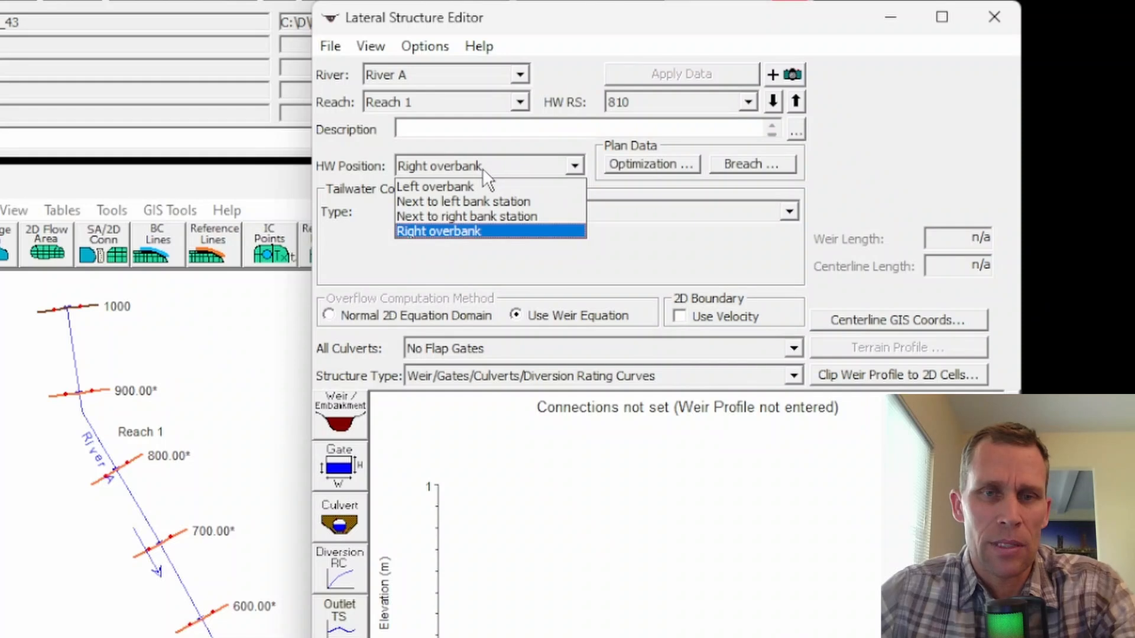
left_click(459, 229)
left_click(453, 212)
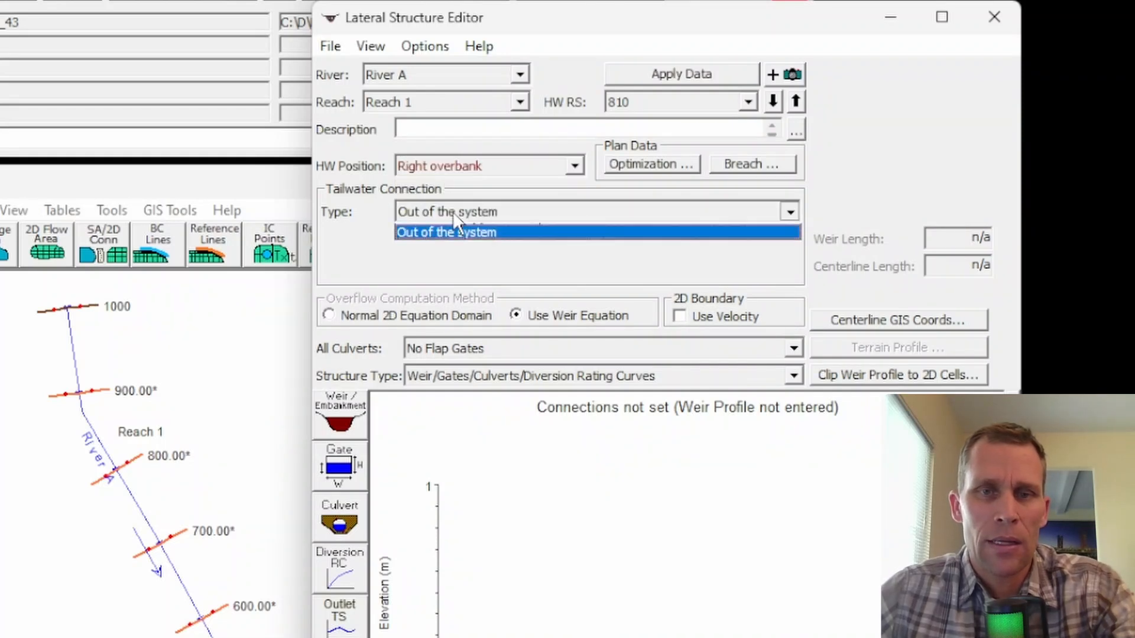
left_click(452, 212)
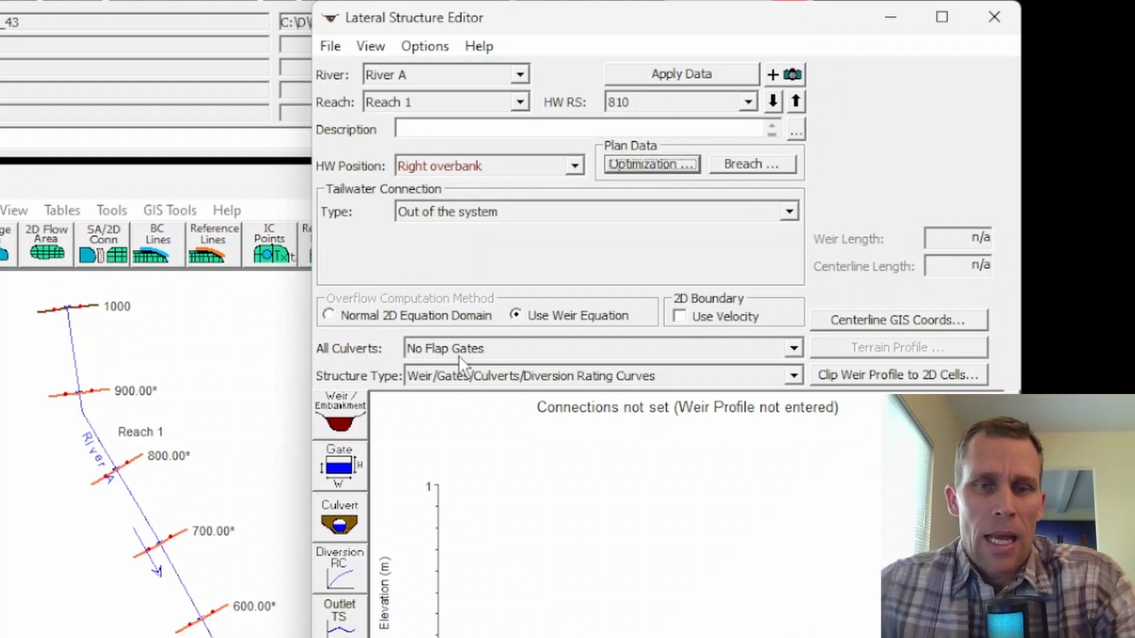
Open the lateral structure's weir embankment data and check the elevations of River A's cross section 800.
left_click(339, 416)
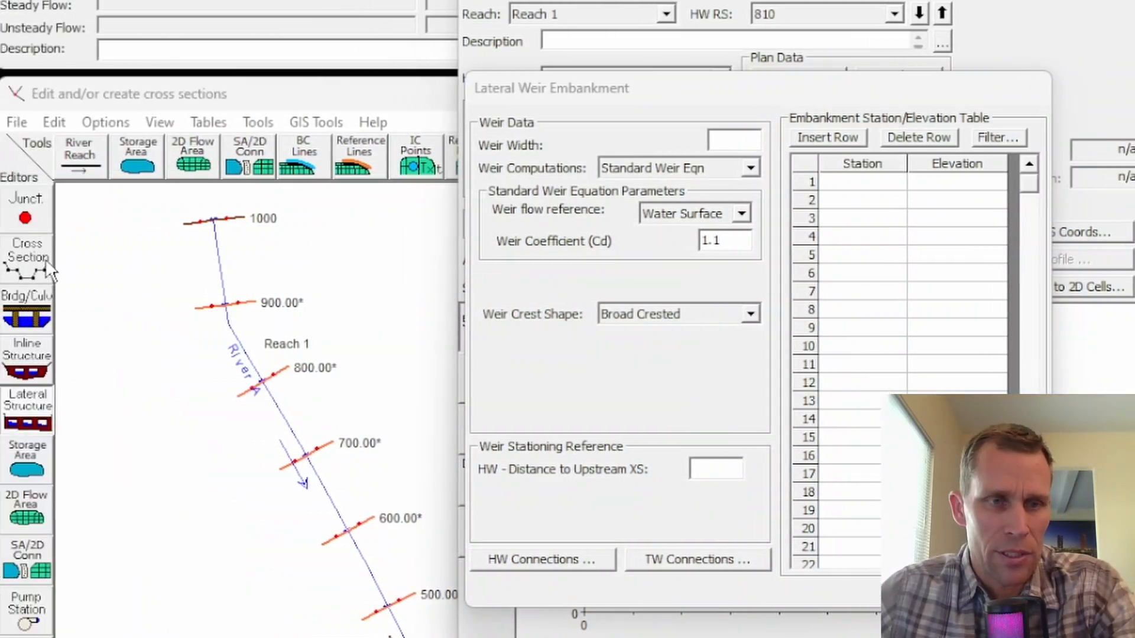
left_click(37, 265)
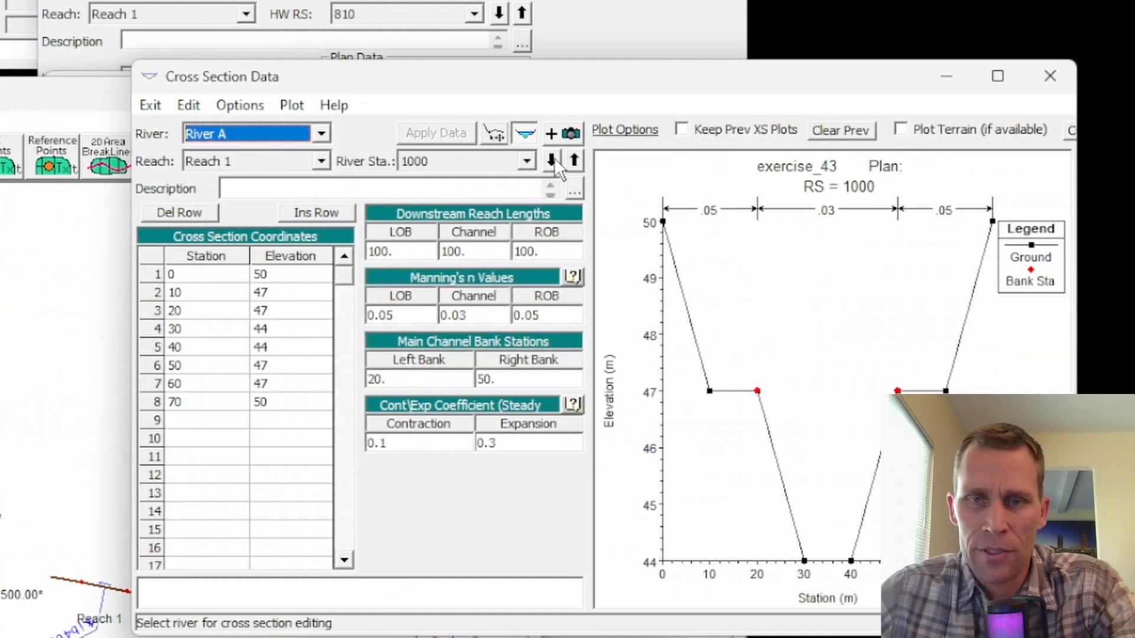
left_click(981, 161)
left_click(980, 161)
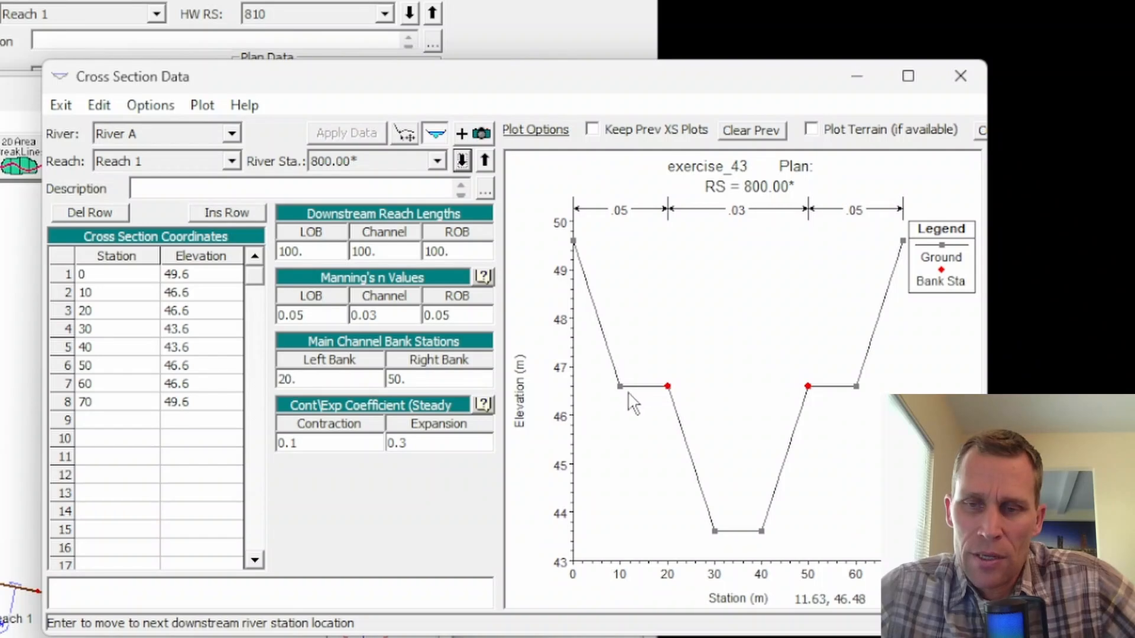
left_click(180, 372)
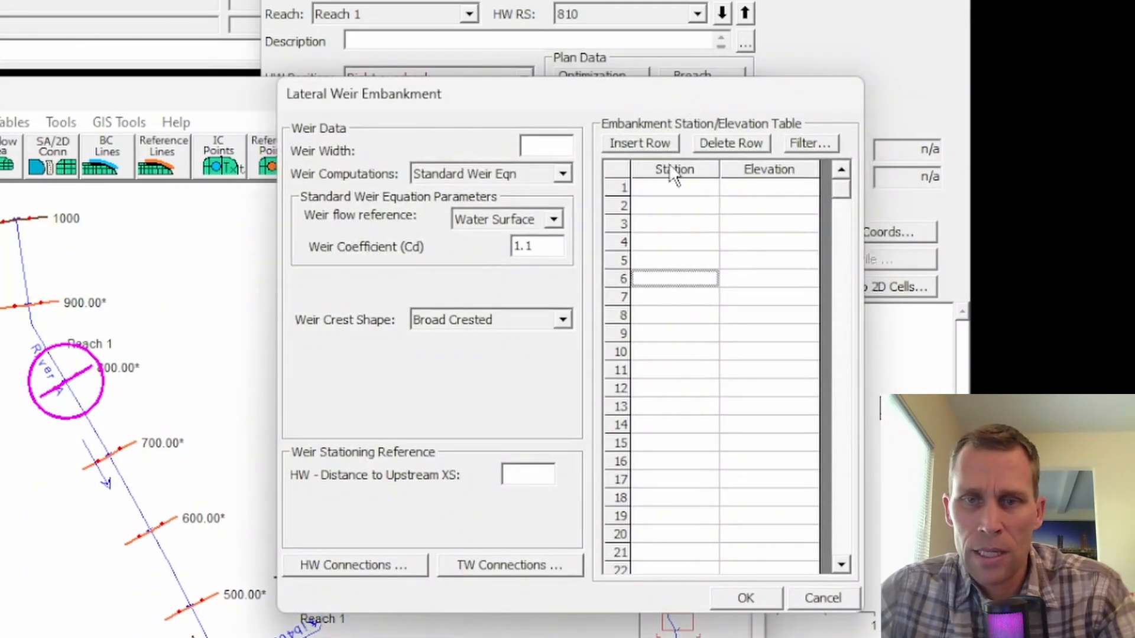
Paste the embankment station/elevation pairs 0/49, 5/49, 5/45, 15/45, 15/49 and 20/49 into the lateral weir's table.
left_click_drag(674, 188, 755, 339)
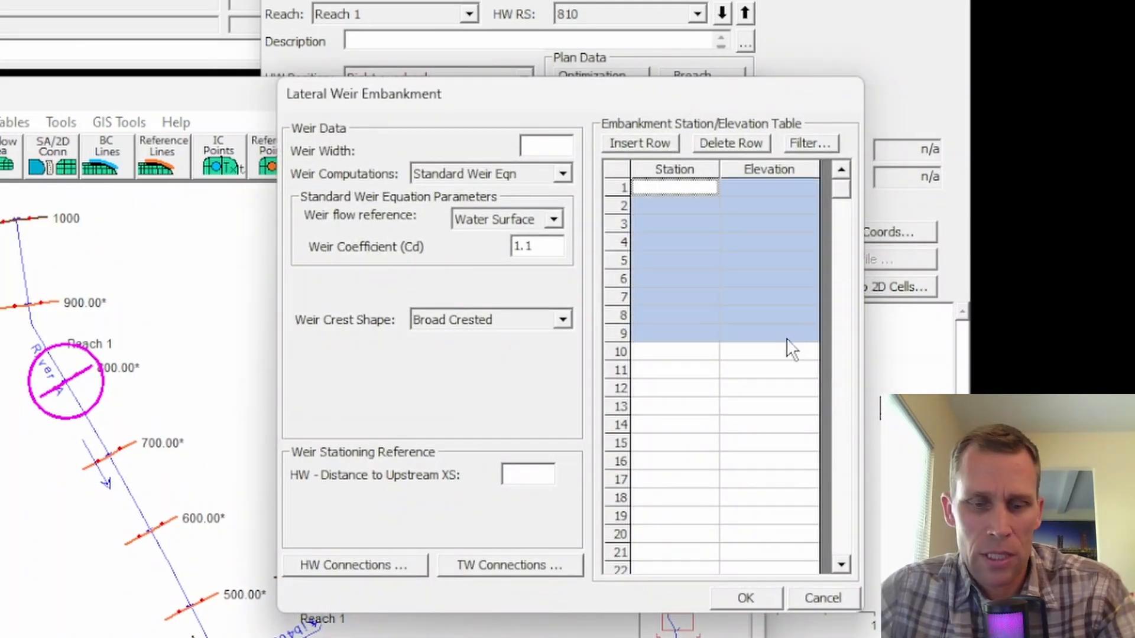
key("ctrl+v")
left_click(715, 309)
left_click_drag(697, 191, 764, 290)
left_click(764, 291)
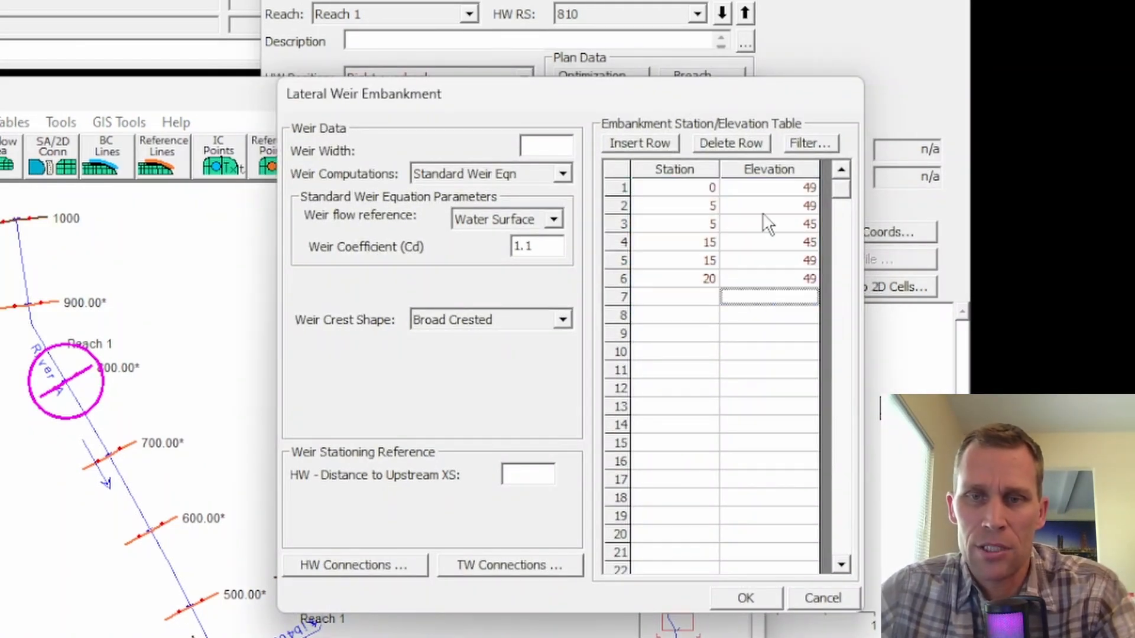
left_click(792, 190)
left_click(791, 225)
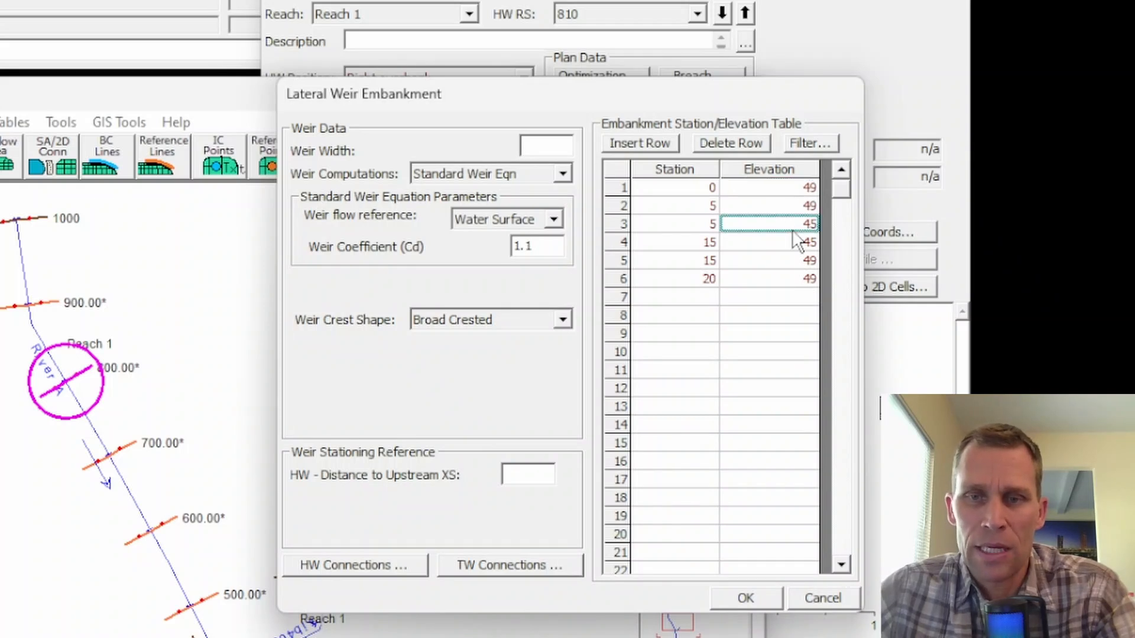
left_click_drag(689, 228, 690, 236)
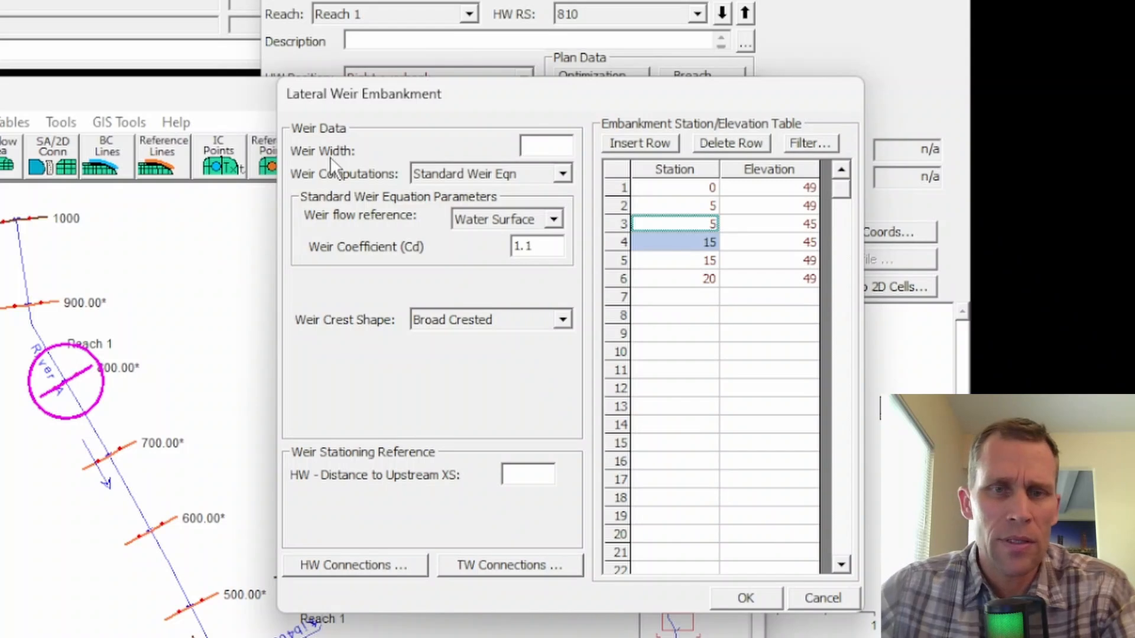
Set the weir width to 3 and the headwater distance to the upstream cross section to 90, and accept the embankment.
left_click(539, 147)
type("3")
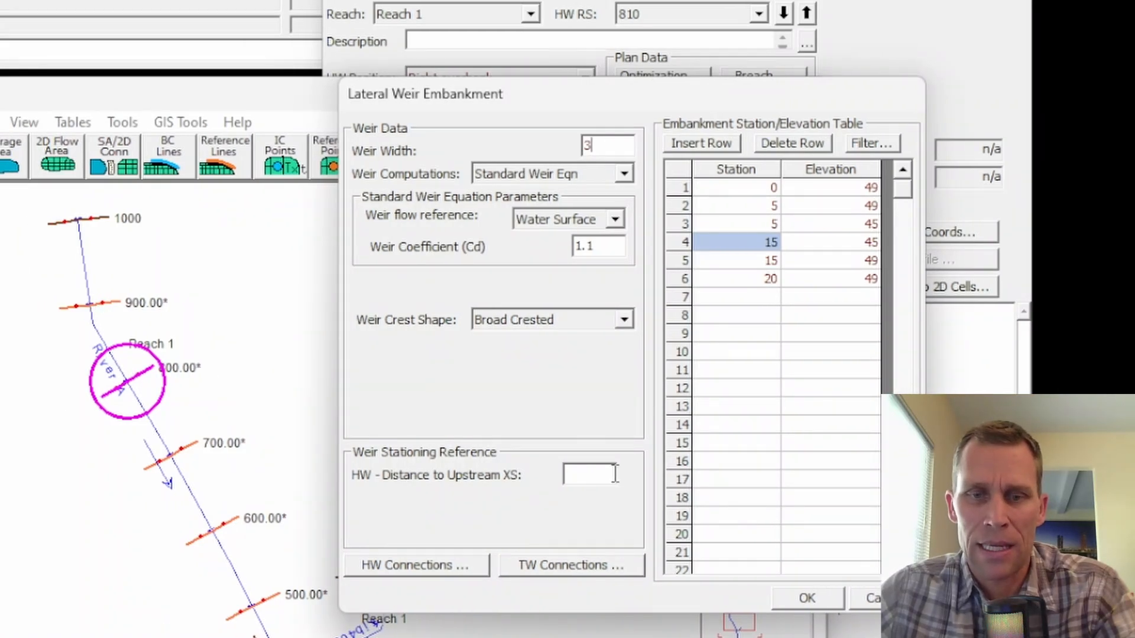
left_click(615, 473)
type("90")
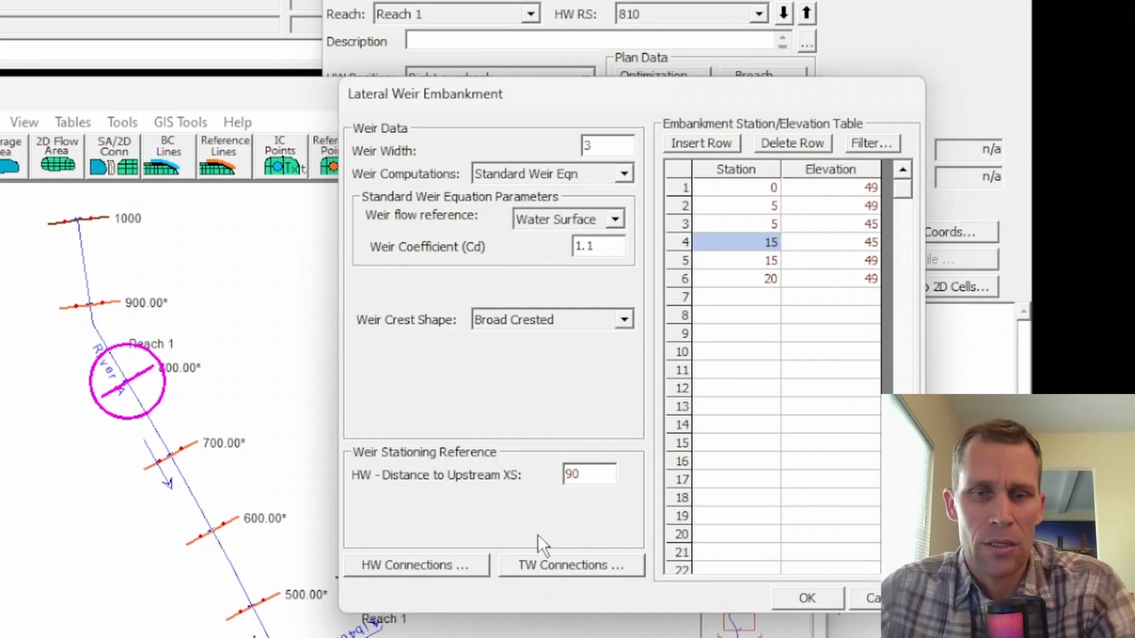
left_click(803, 599)
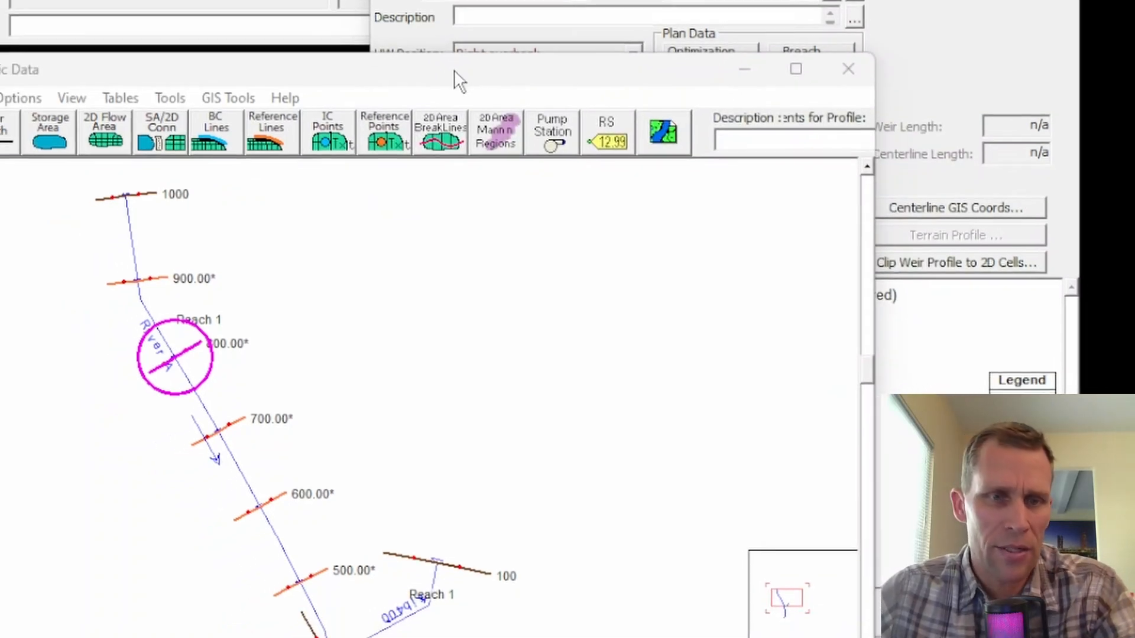
Examine the river schematic down to the outlet and the elevations of River A's Reach 2 cross section at station 0.
left_click_drag(550, 36, 541, 35)
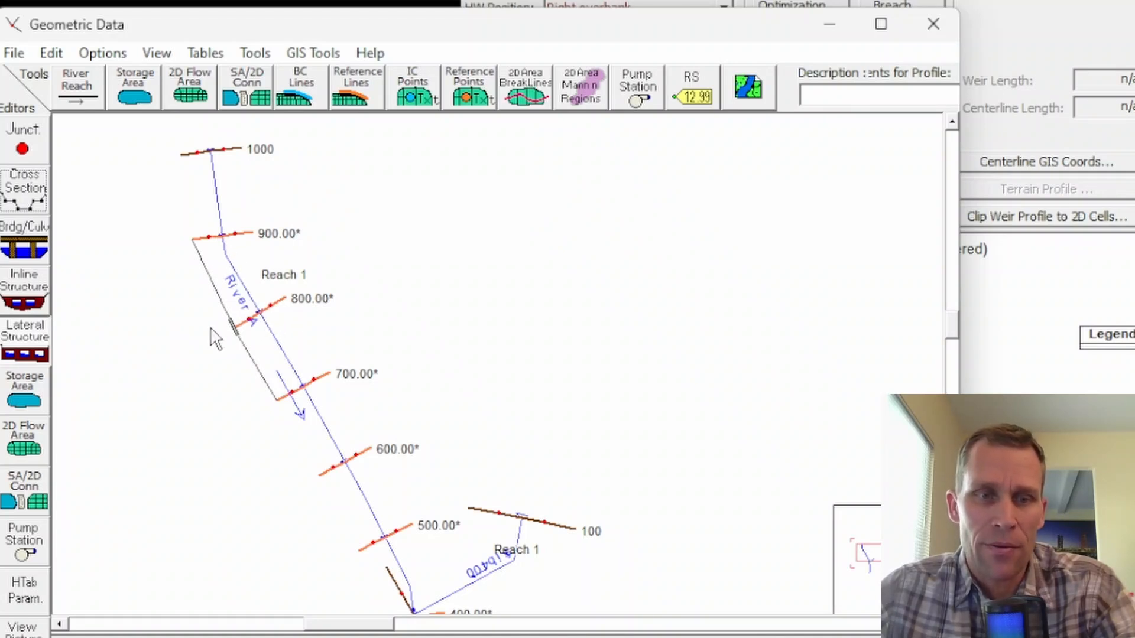
left_click_drag(452, 434, 347, 132)
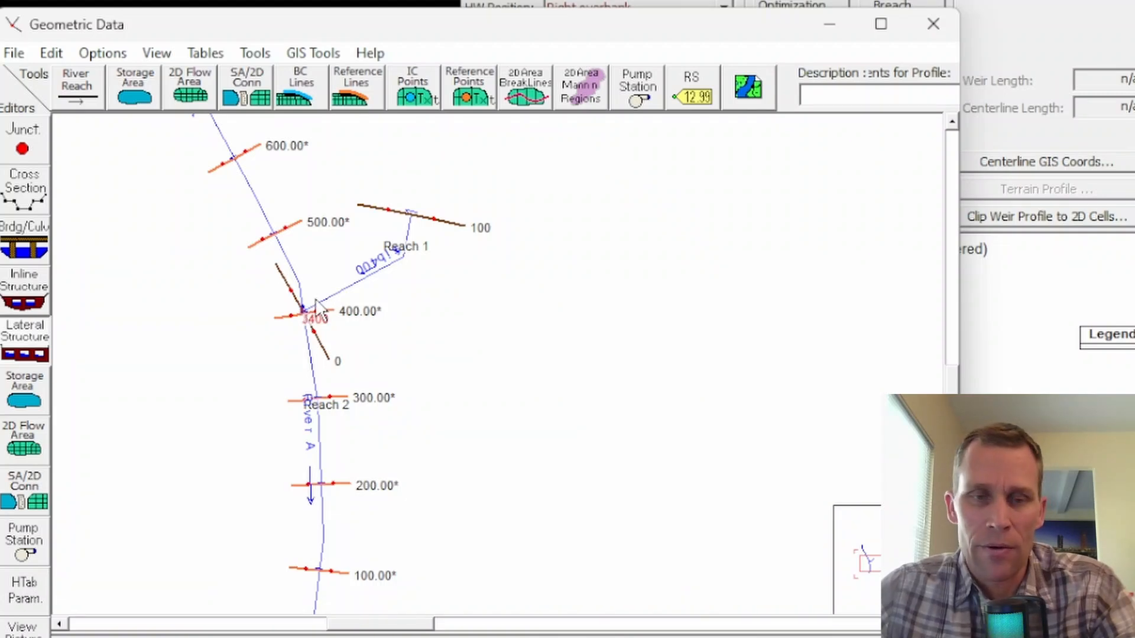
left_click_drag(408, 456, 427, 297)
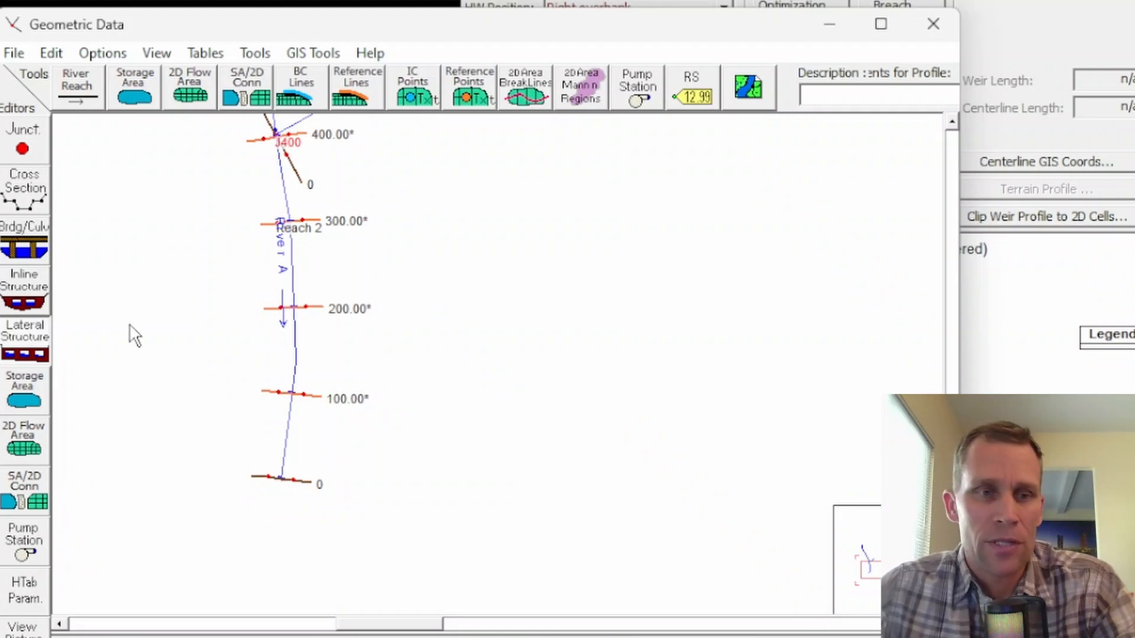
left_click(20, 198)
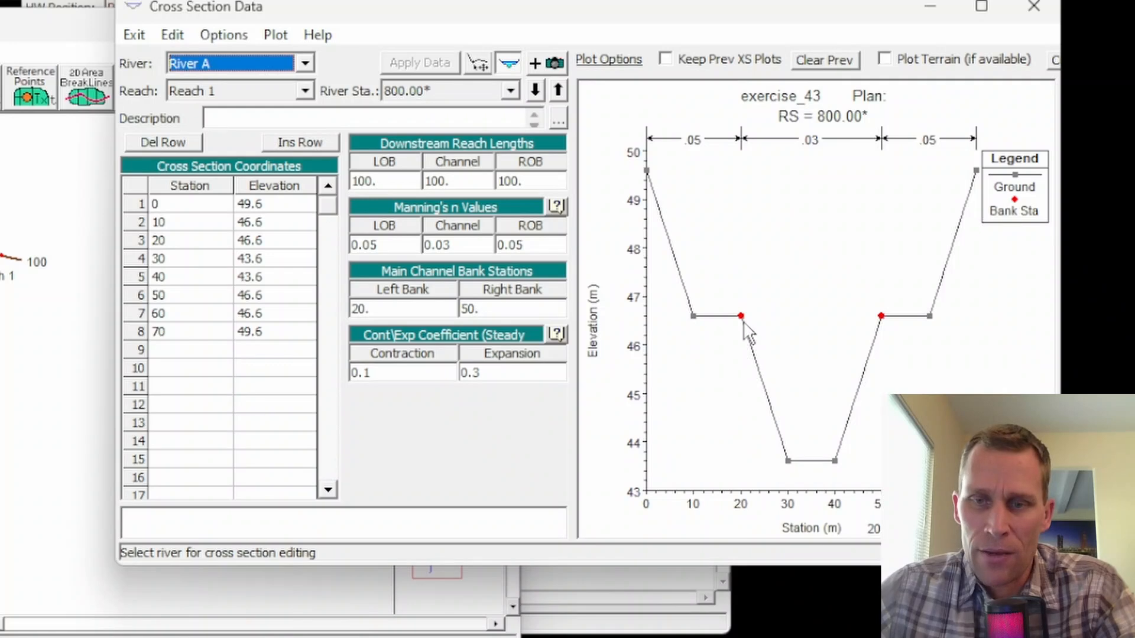
left_click(304, 90)
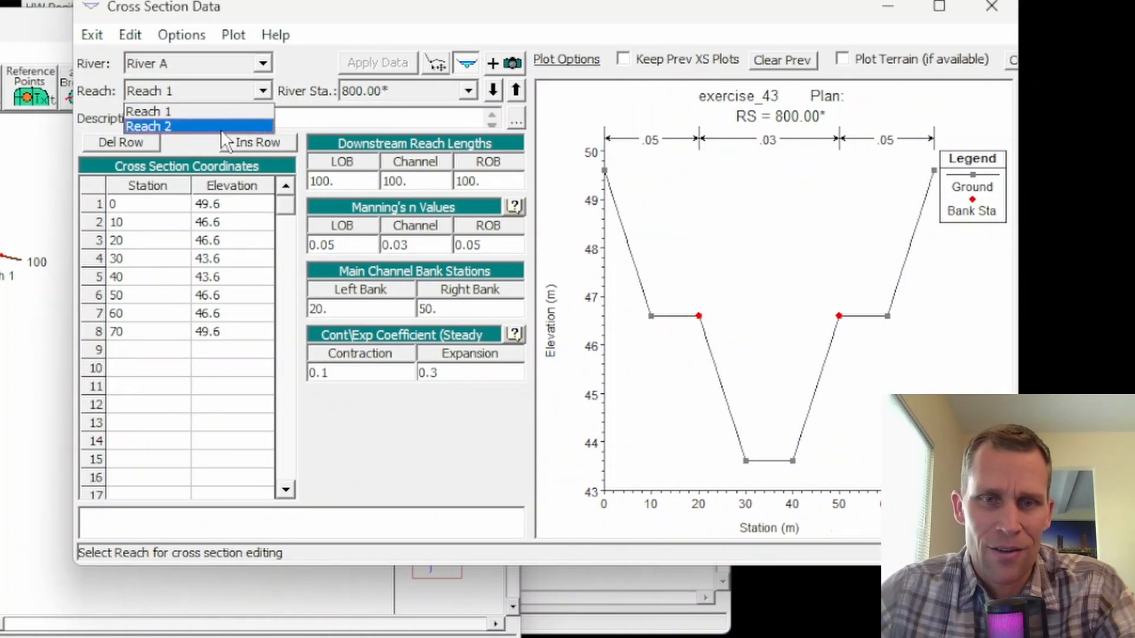
left_click(264, 129)
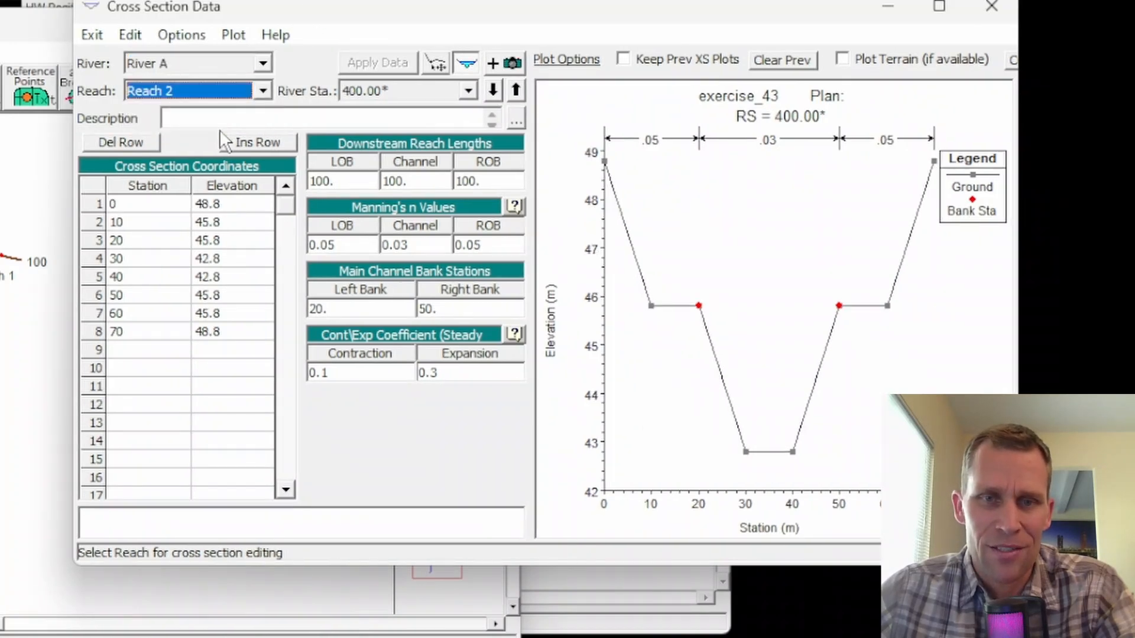
left_click(469, 90)
left_click(398, 171)
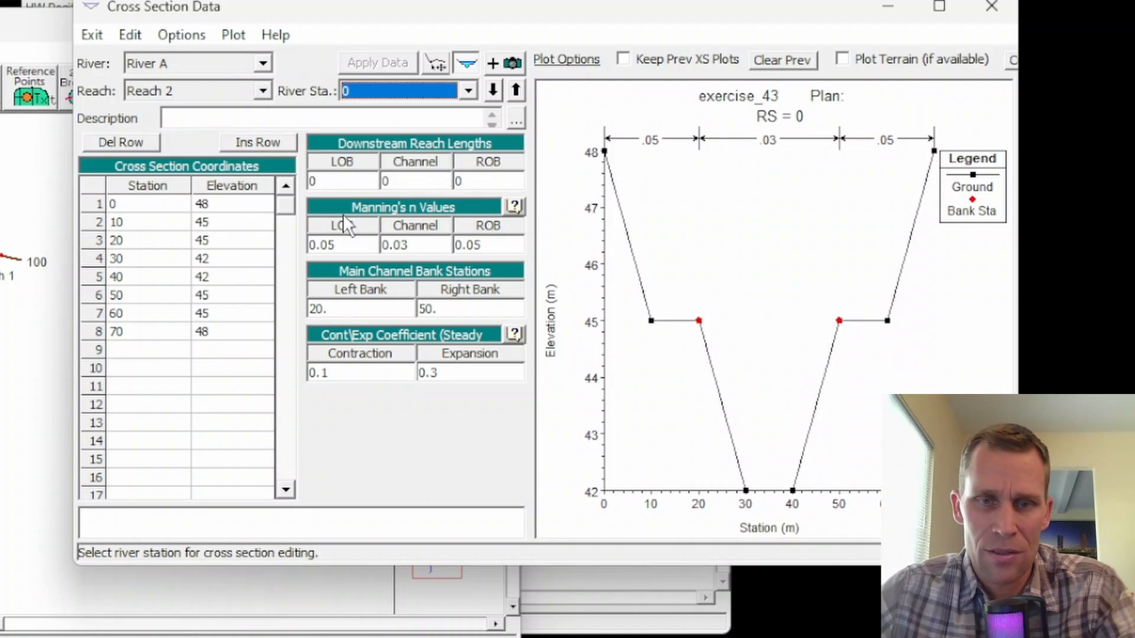
left_click(205, 240)
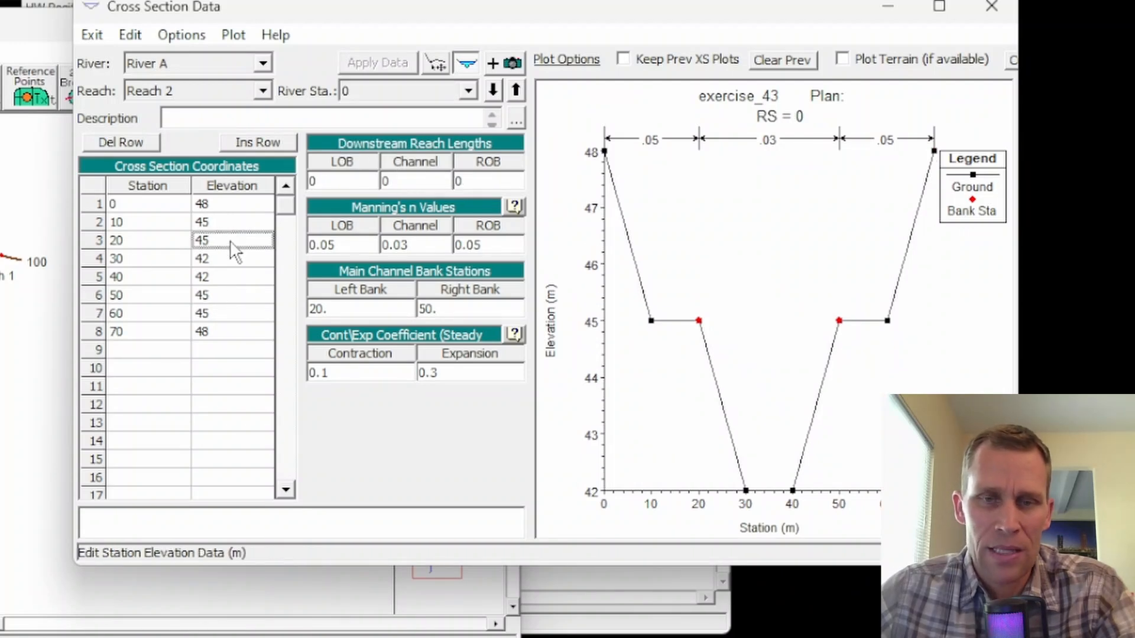
left_click_drag(204, 222, 246, 238)
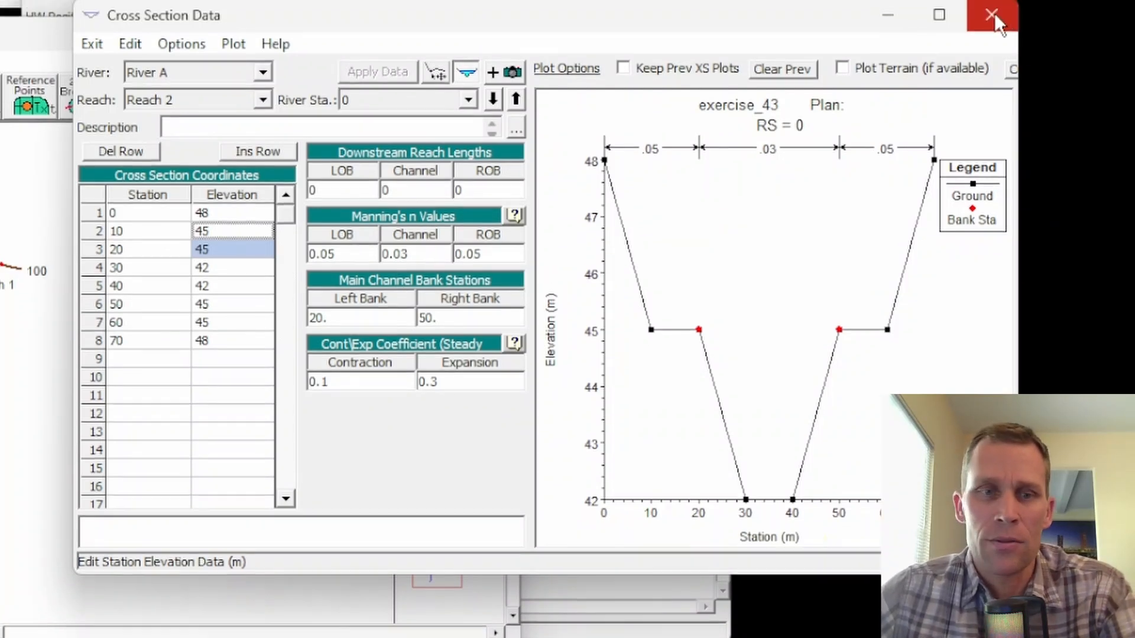
left_click(993, 8)
Save the geometry data with the title base in the project folder and close the lateral structure editor.
left_click(25, 64)
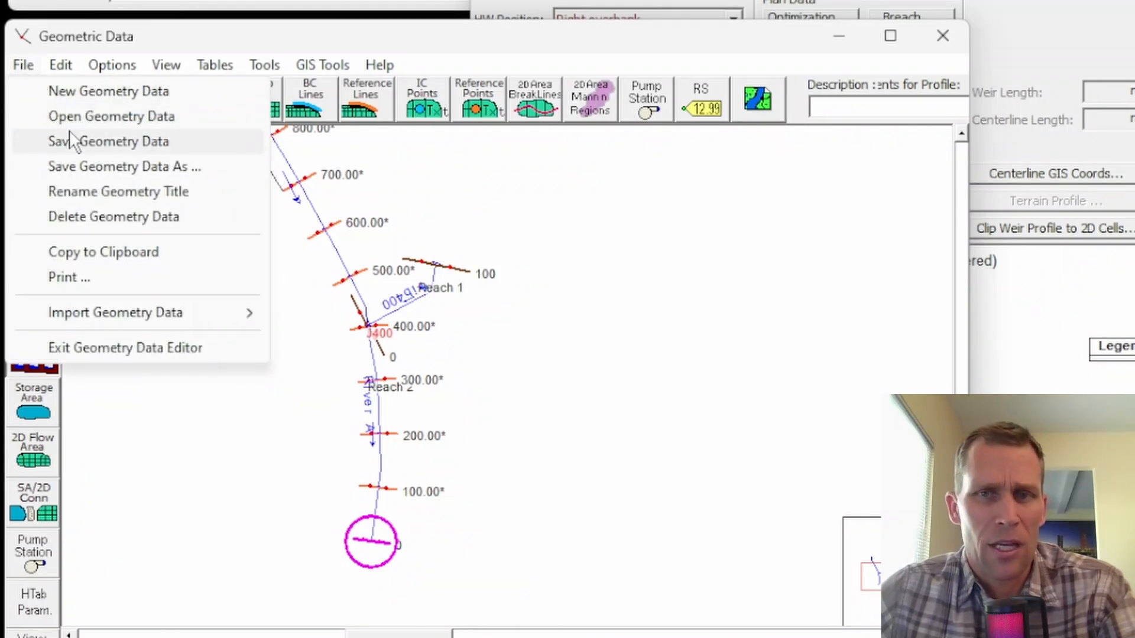
left_click(89, 142)
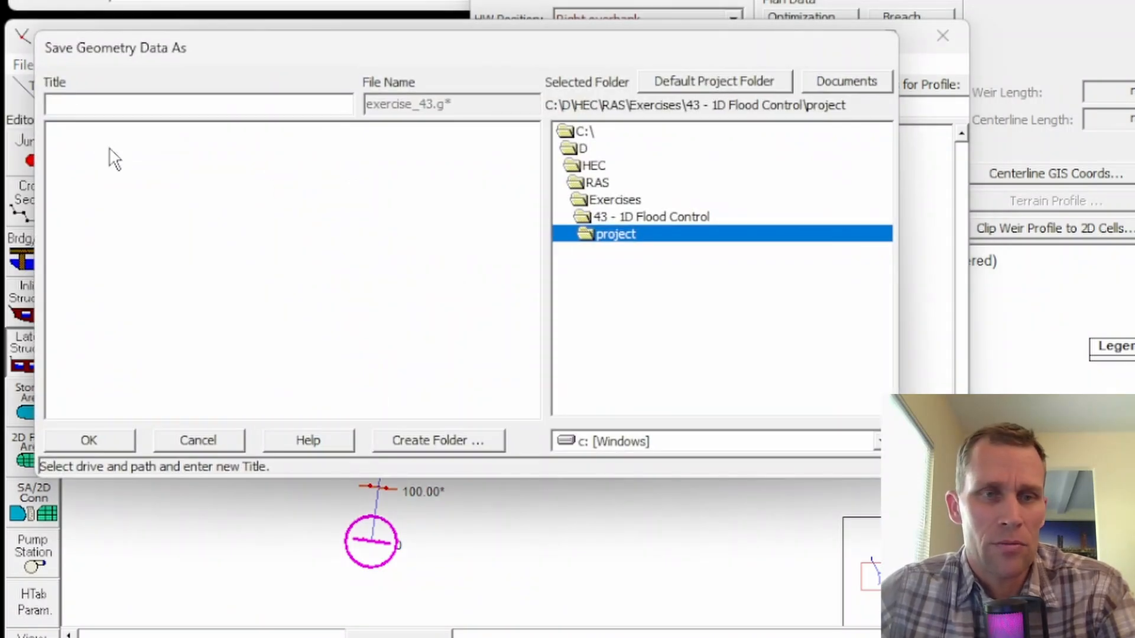
type("base")
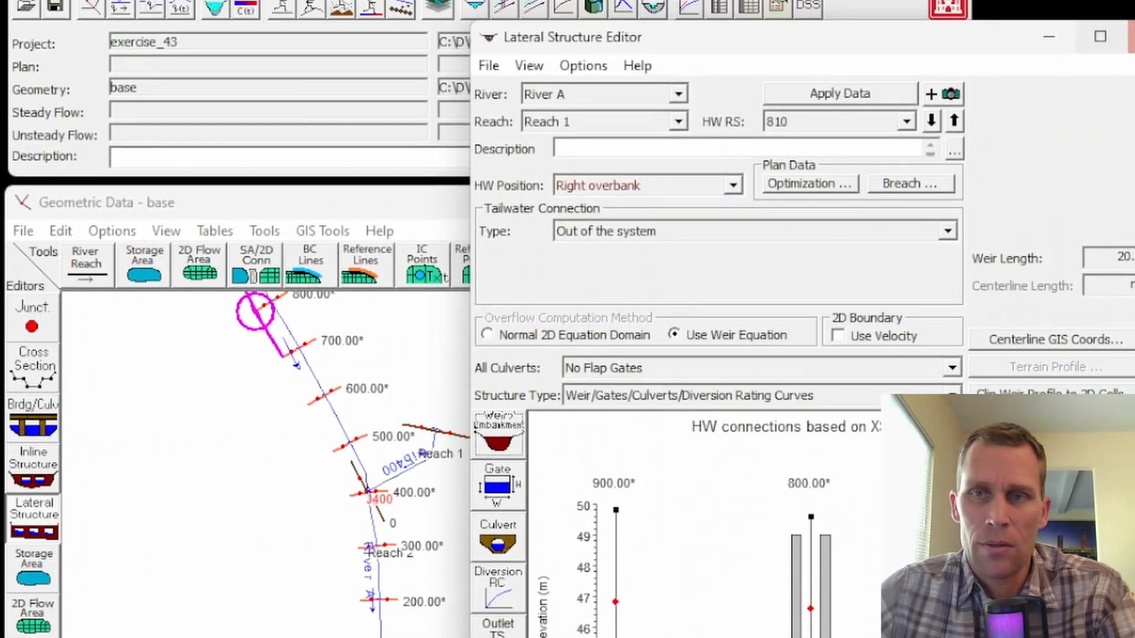
left_click(1132, 37)
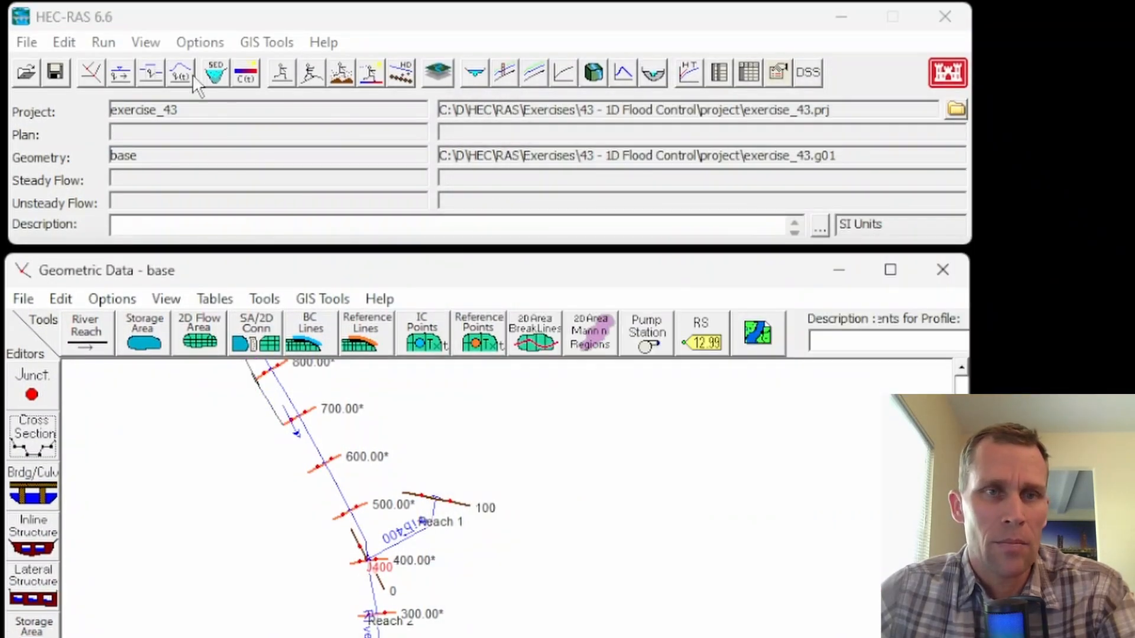
Open the unsteady flow data and assign a normal depth boundary with a friction slope to River A, Reach 2, station 0.
left_click(190, 76)
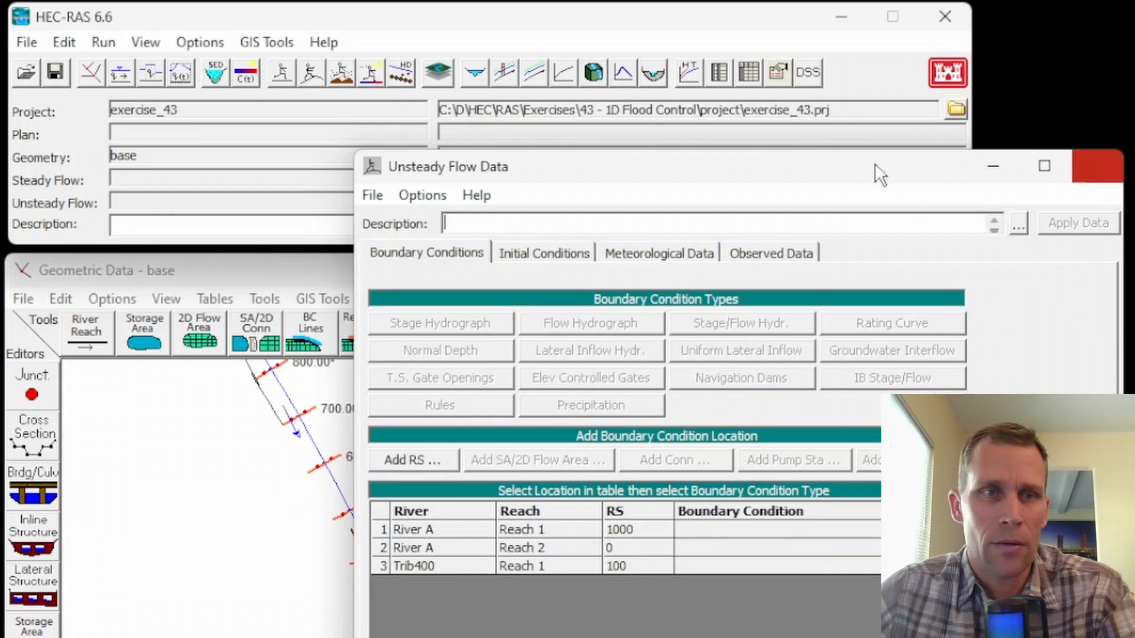
left_click(1098, 166)
left_click(64, 43)
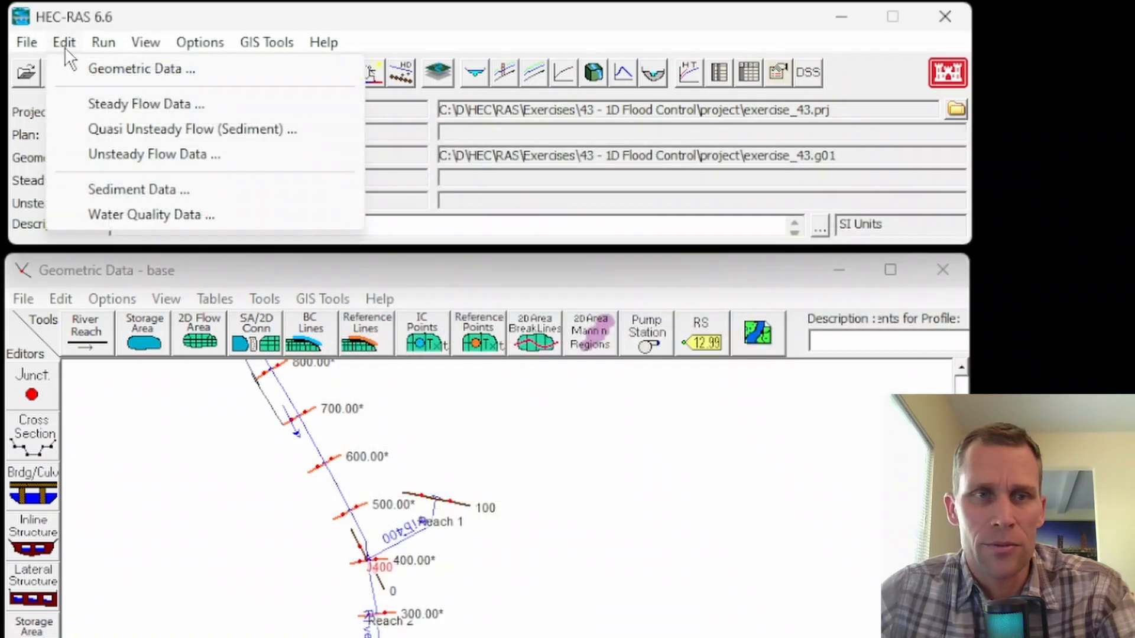
left_click(113, 155)
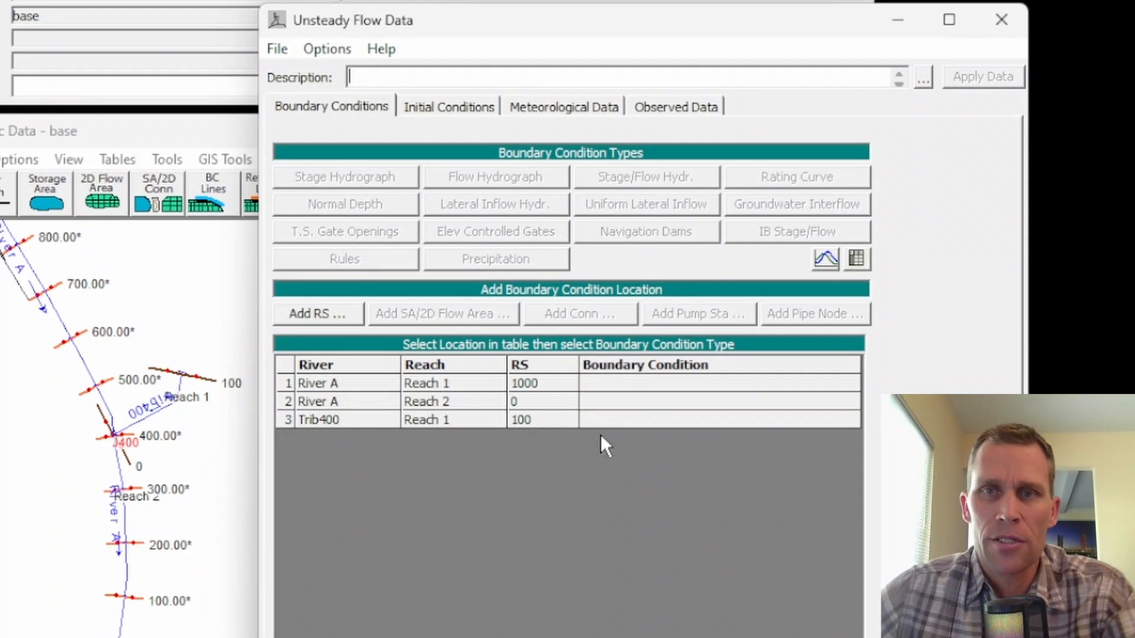
left_click(439, 404)
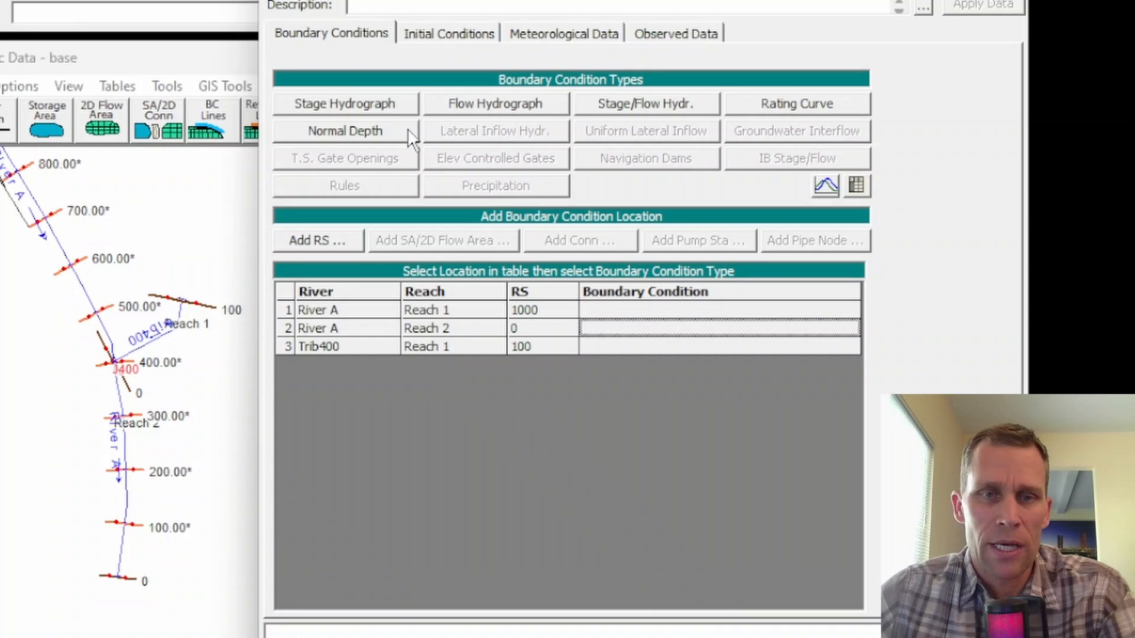
left_click(362, 130)
double_click(864, 271)
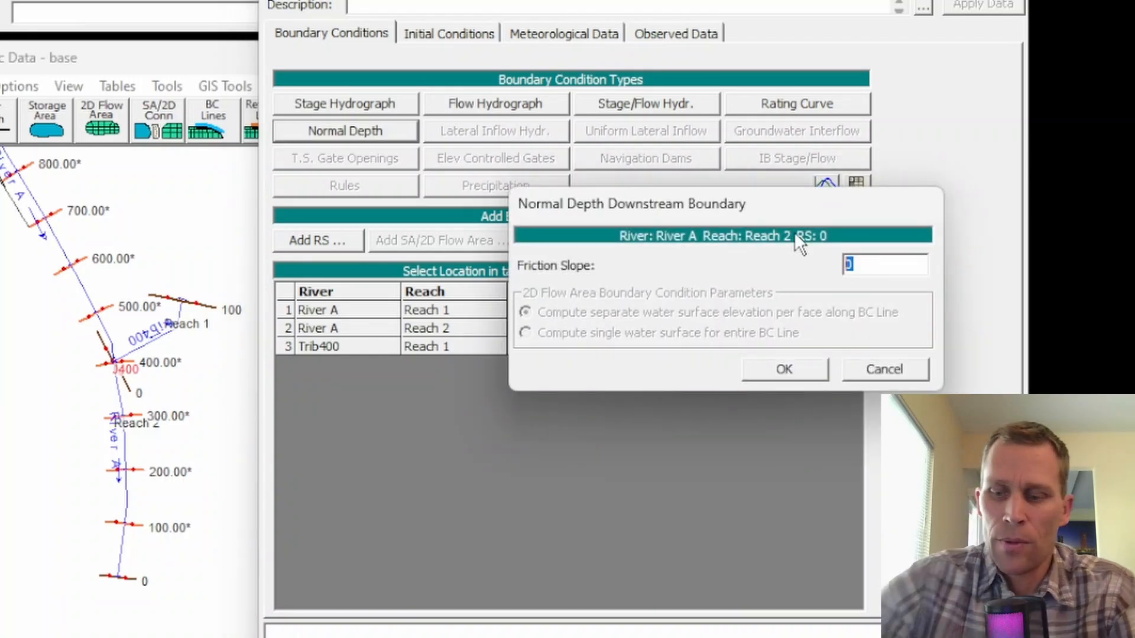
type("0.002")
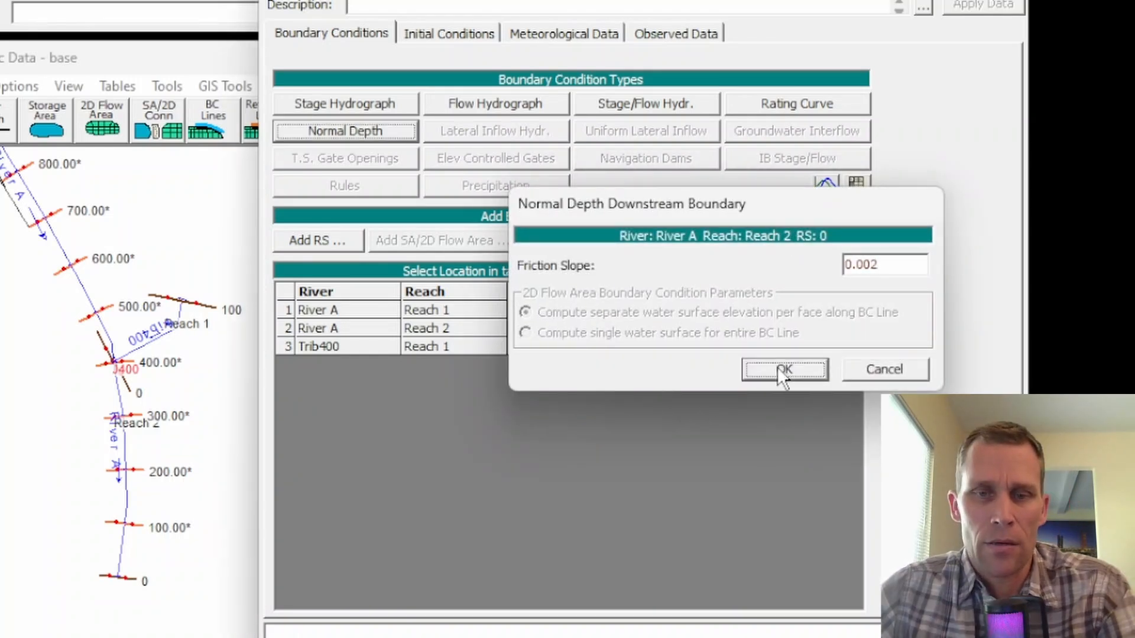
left_click(779, 370)
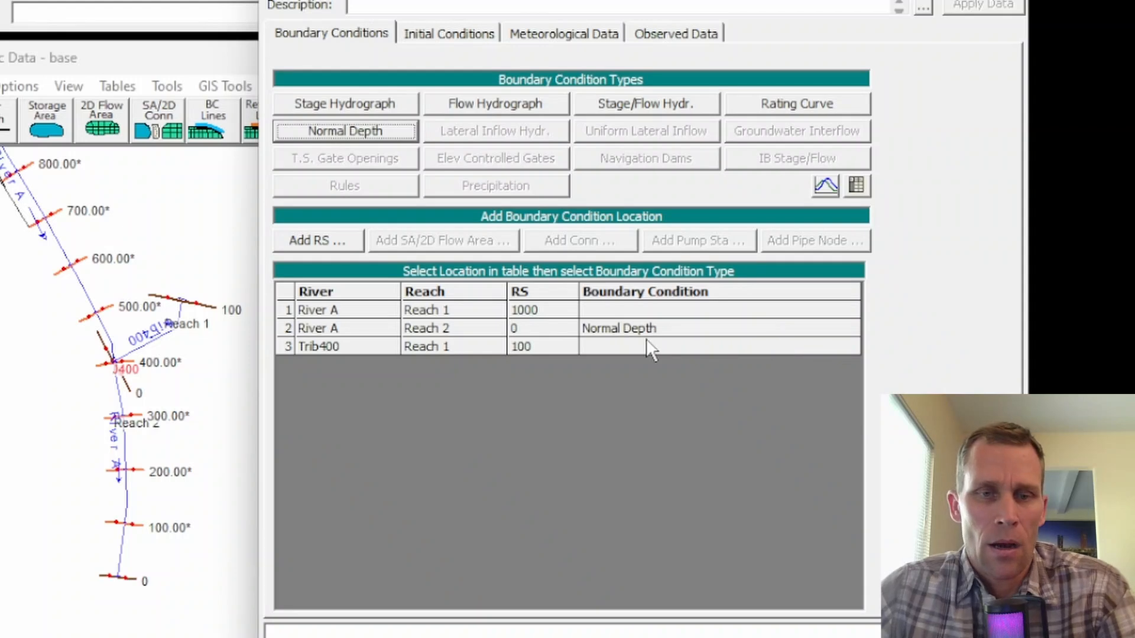
Create a flow hydrograph boundary for Trib400, Reach 1, station 100 with a data time interval of 1 Day.
left_click(199, 325)
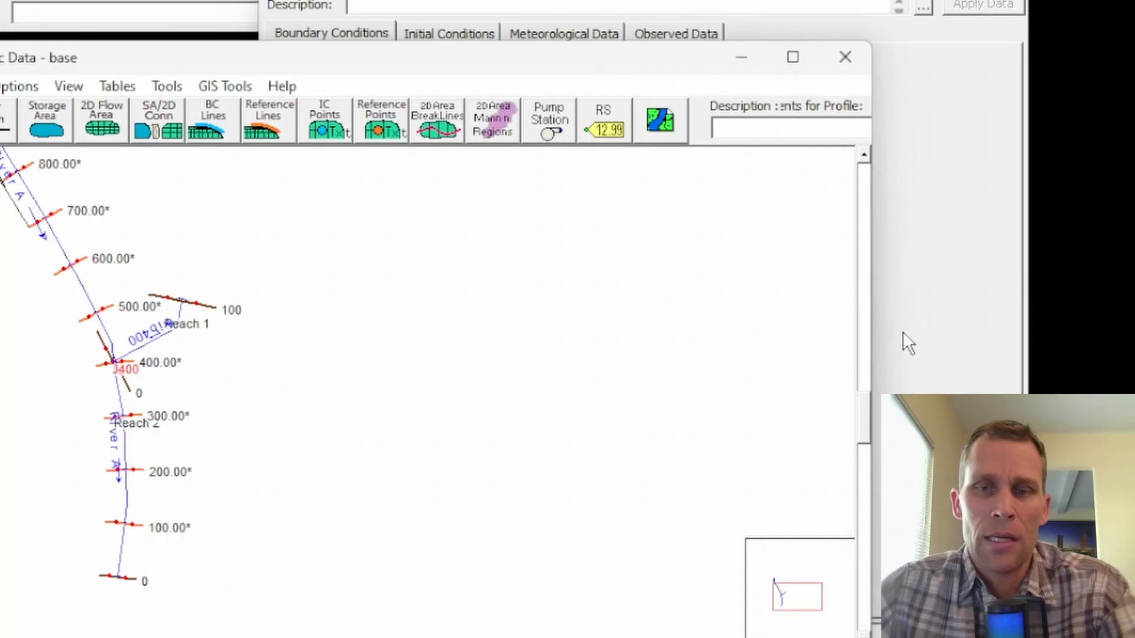
left_click(931, 349)
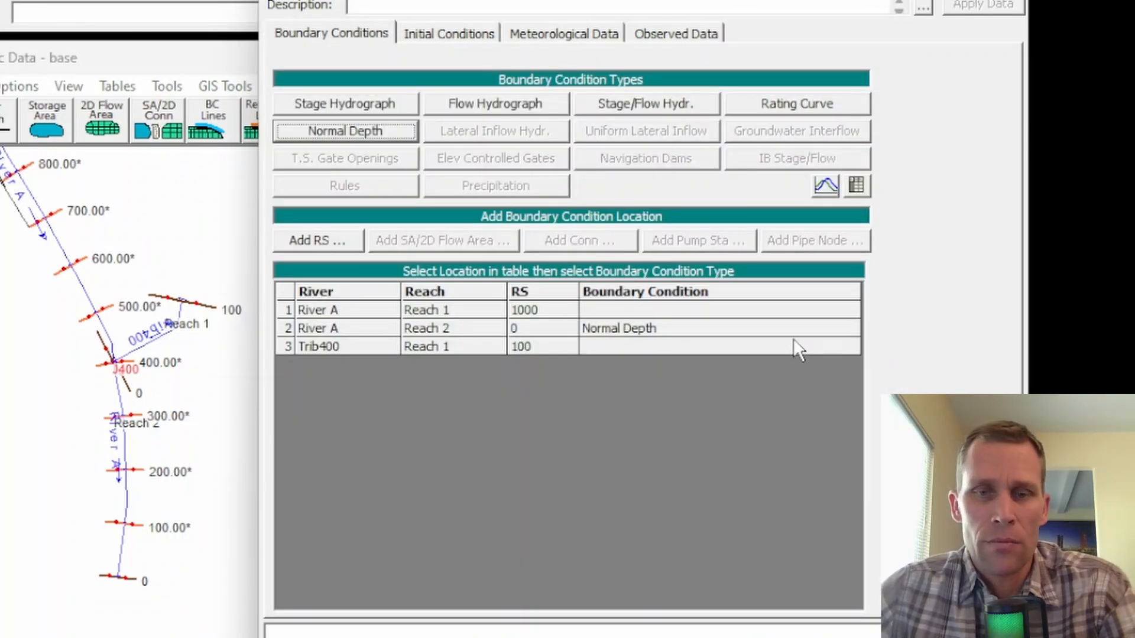
left_click(609, 347)
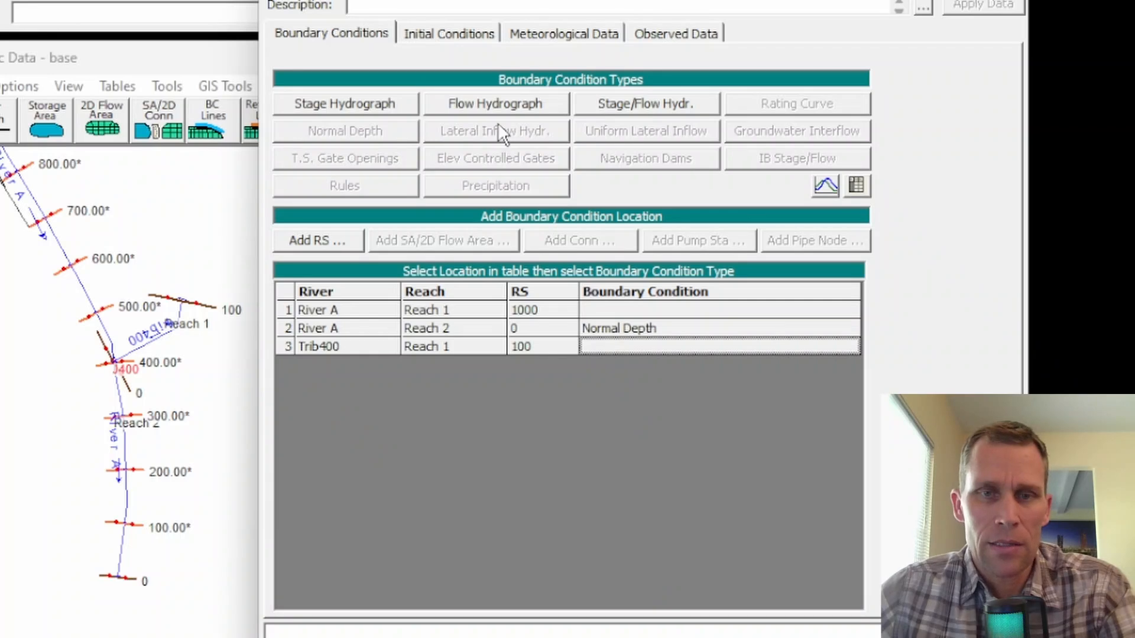
left_click(488, 105)
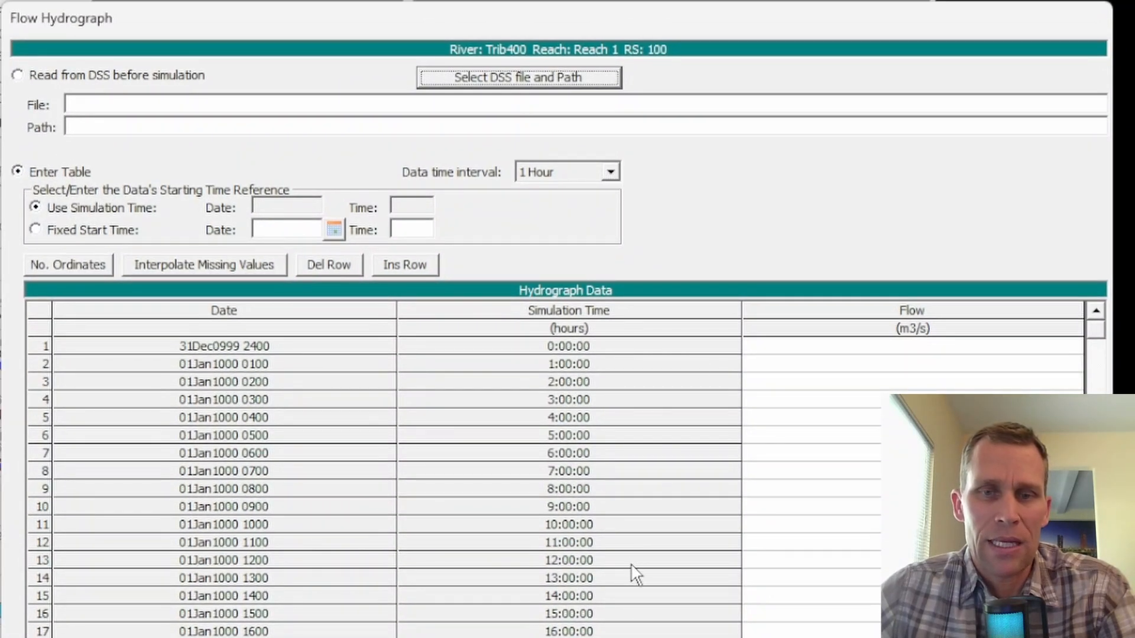
left_click(608, 171)
left_click(555, 294)
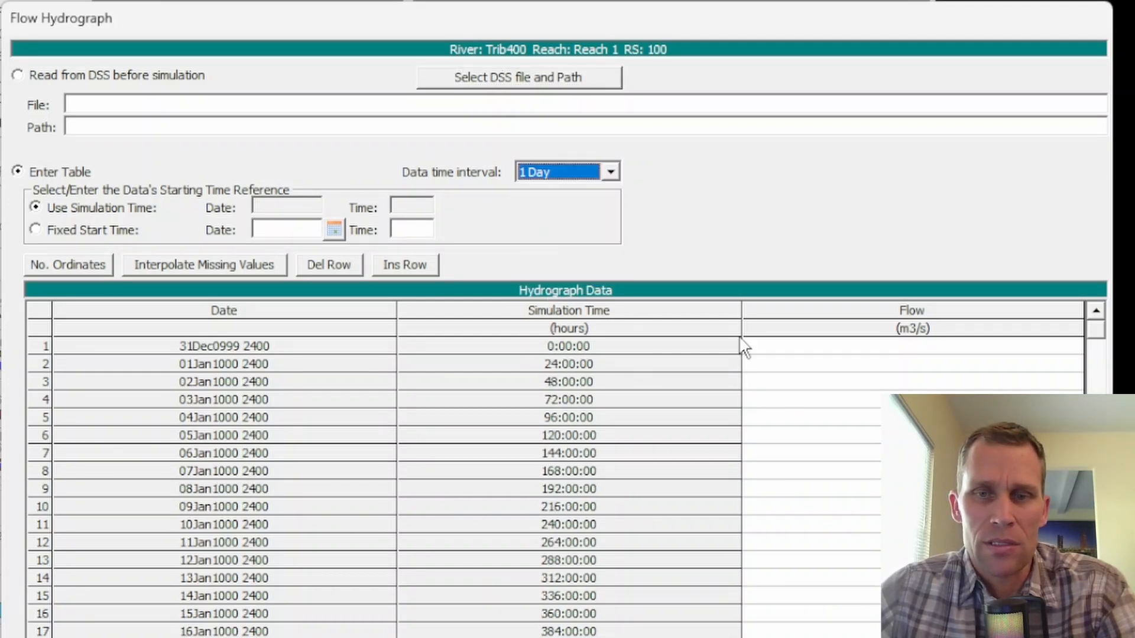
Enter a flow of 20 m3/s in the first three rows of Trib400's hydrograph and accept it.
left_click(803, 350)
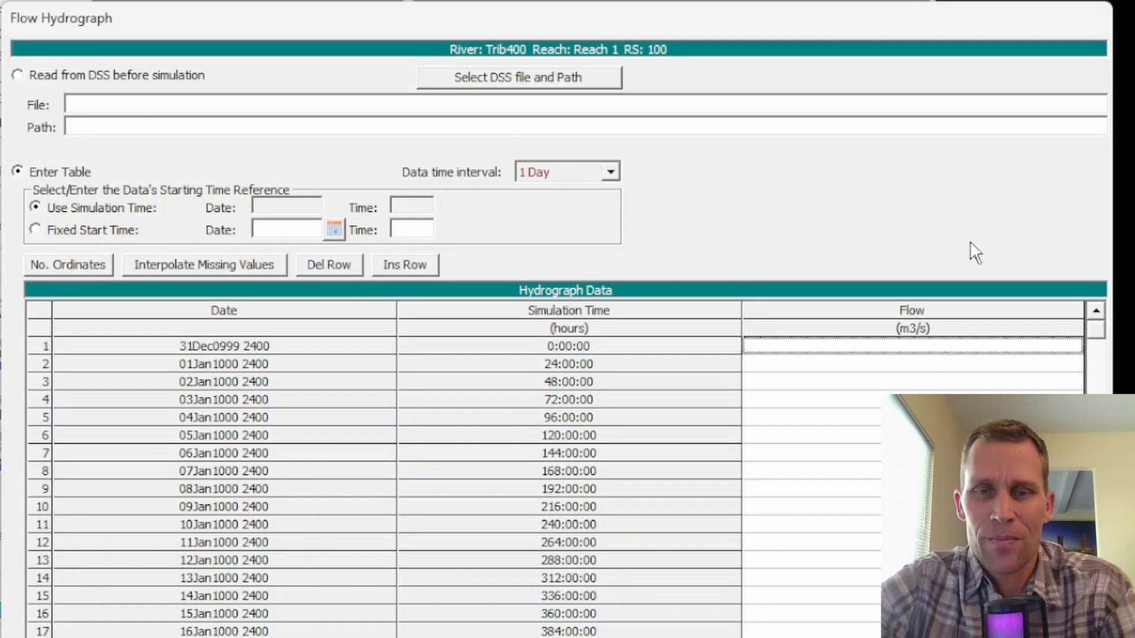
type("20")
key("Return")
type("20")
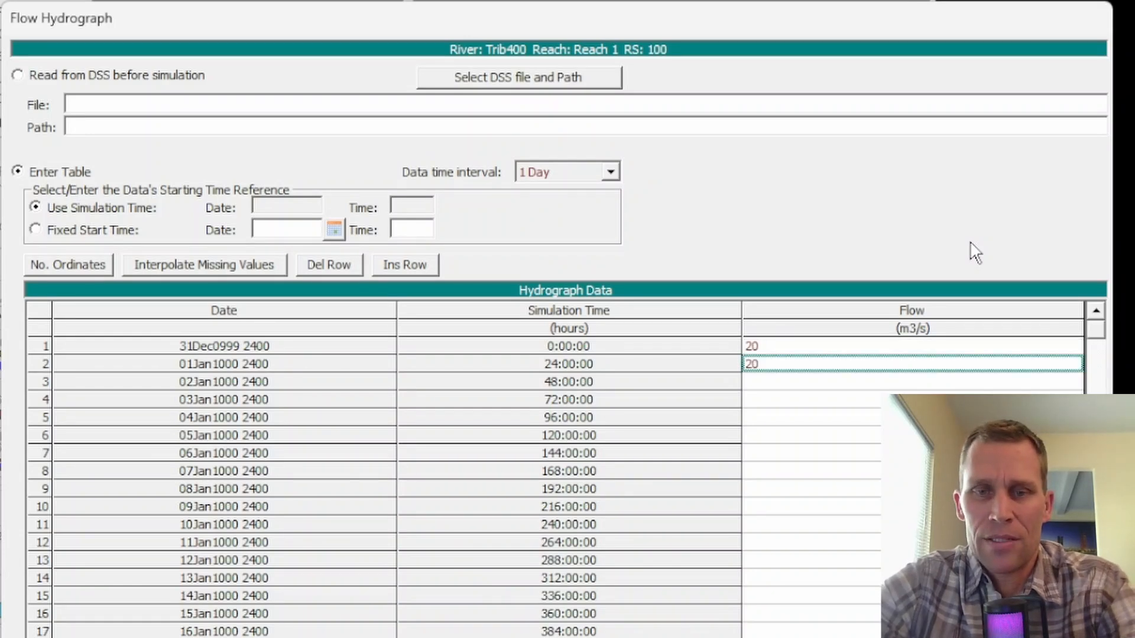
key("Return")
type("20")
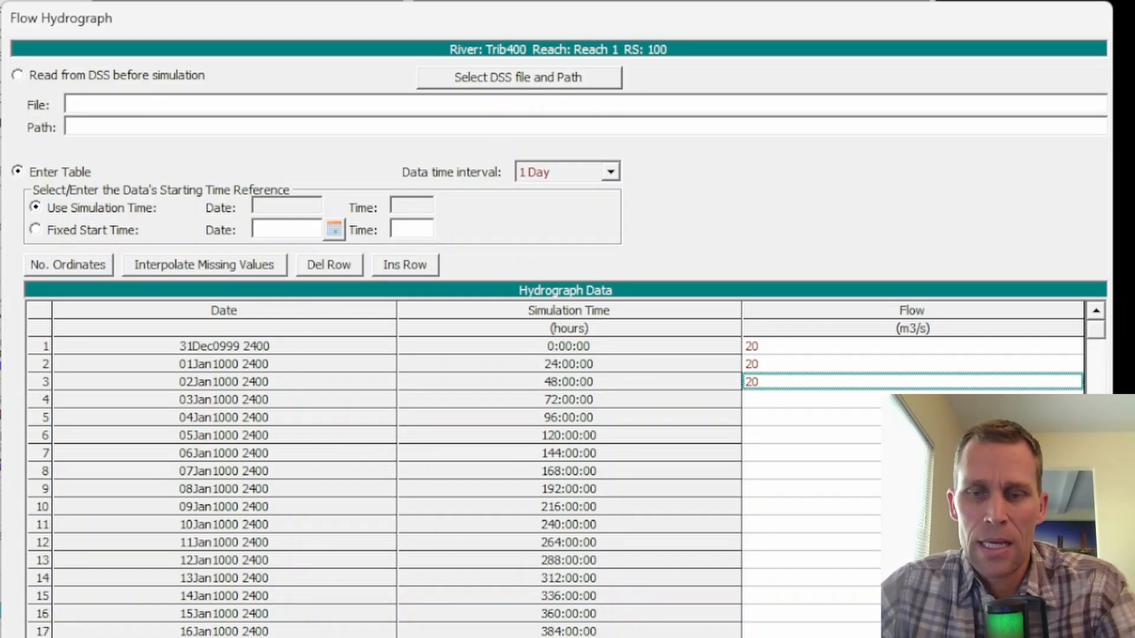
left_click(910, 634)
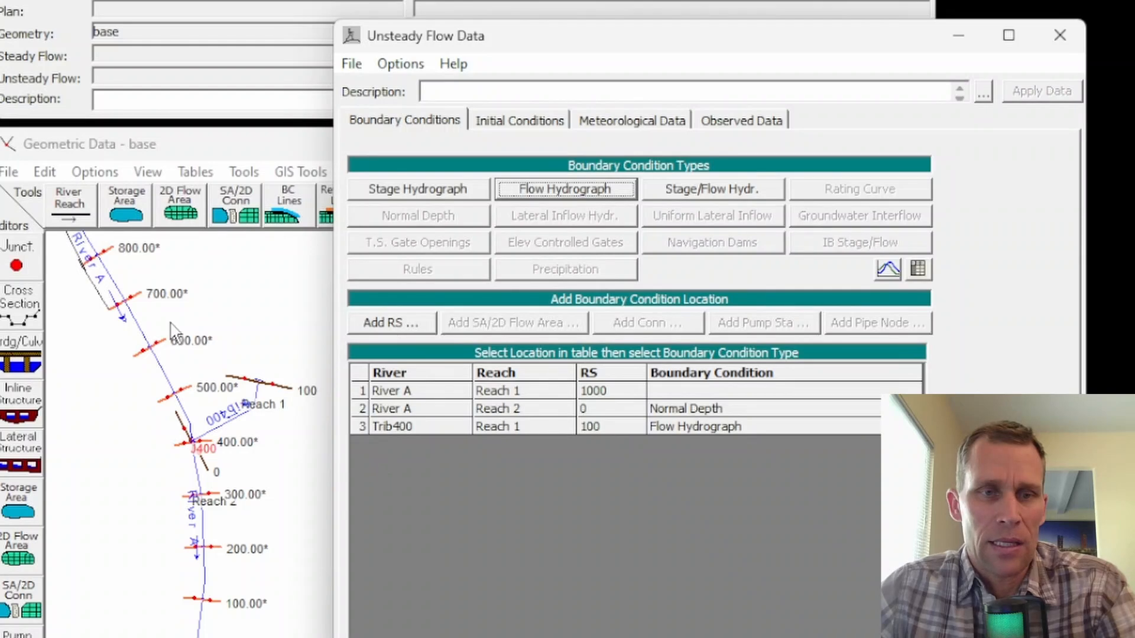
Create a flow hydrograph boundary for River A, Reach 1, station 1000 with a data time interval of 1 Day.
left_click(198, 301)
left_click_drag(300, 331, 395, 591)
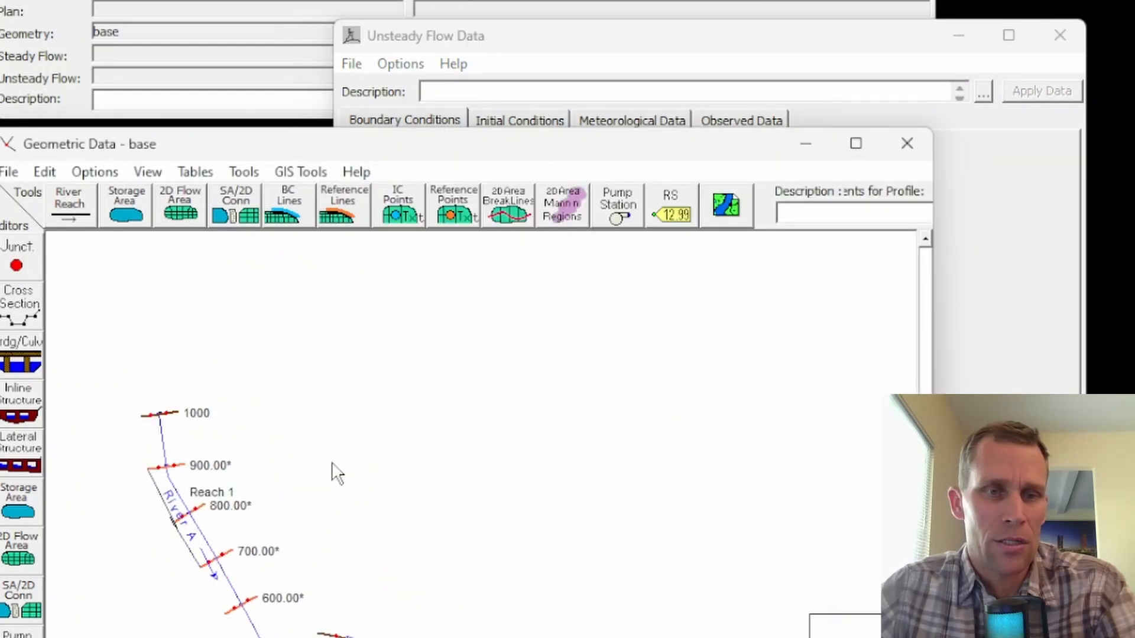
left_click_drag(330, 464, 297, 301)
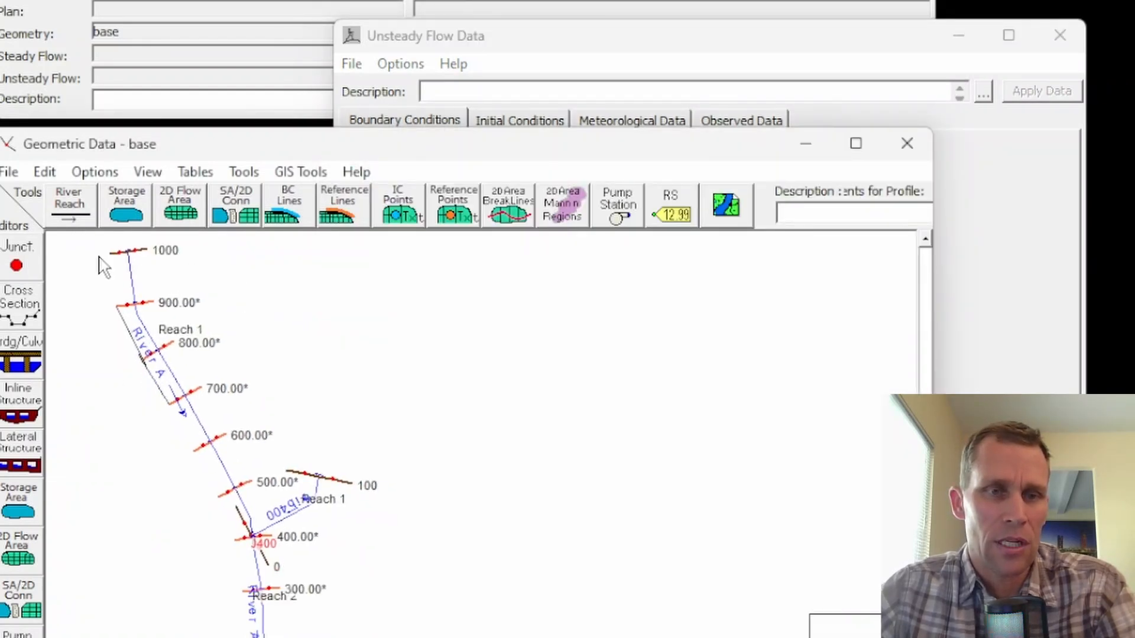
left_click(942, 367)
left_click(669, 393)
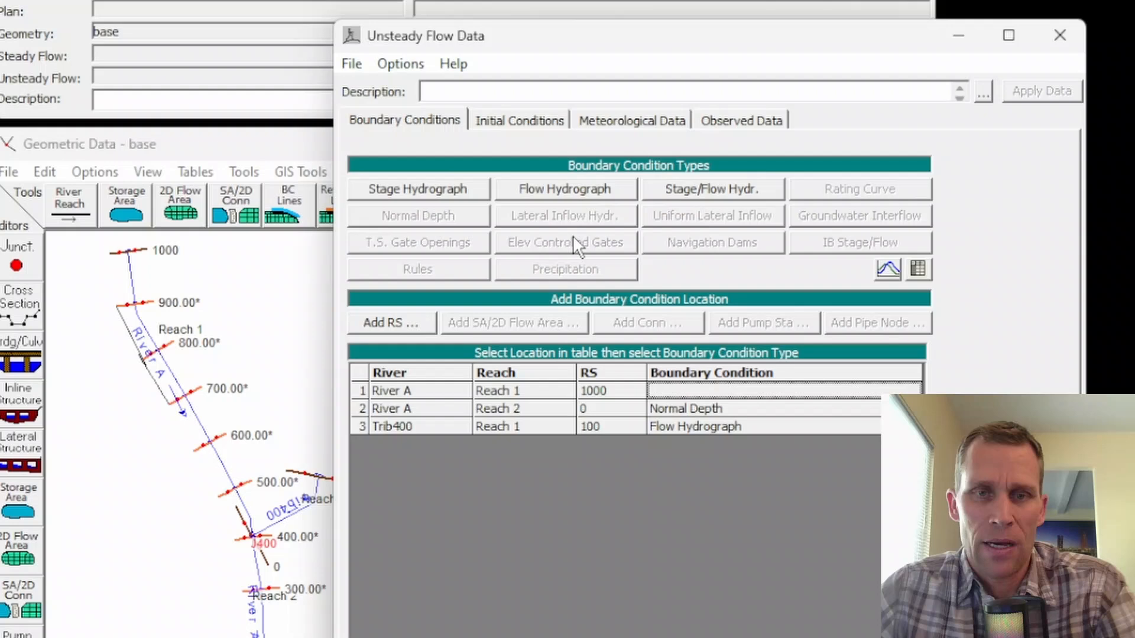
left_click(562, 189)
left_click(610, 172)
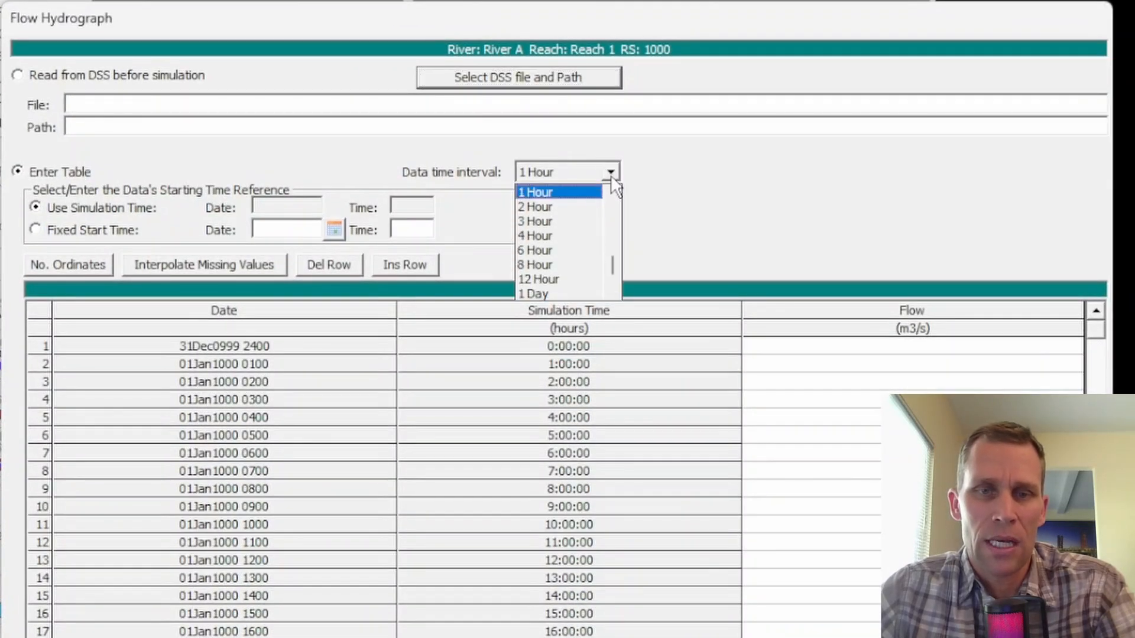
left_click(536, 292)
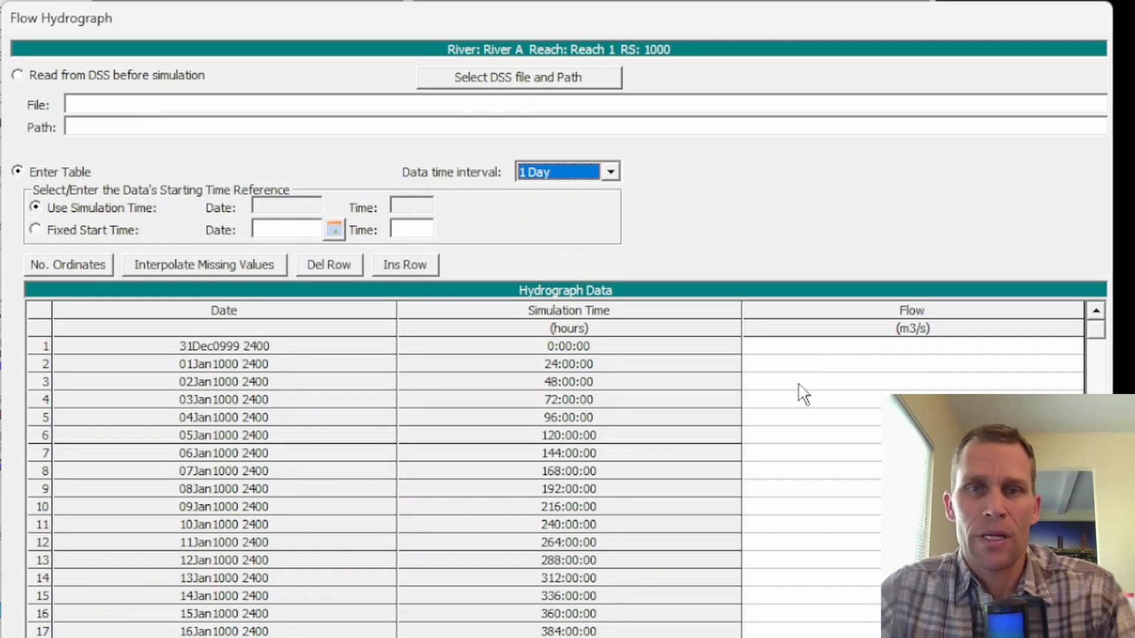
Enter a flow of 40 m3/s in the first three rows of River A's upstream hydrograph and accept it.
left_click(816, 352)
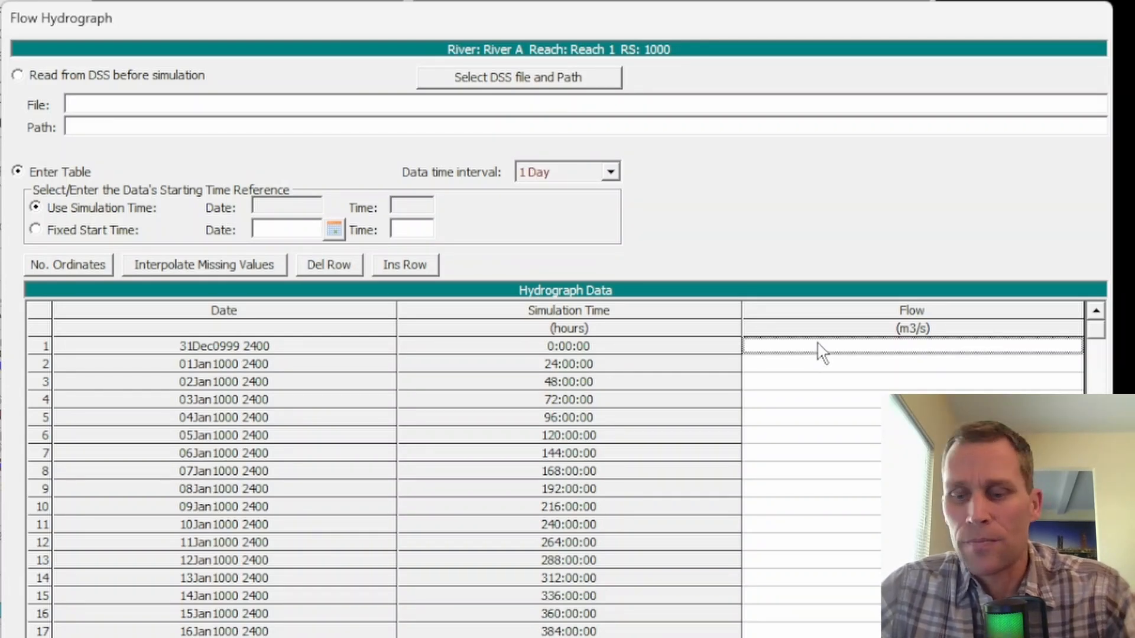
type("40")
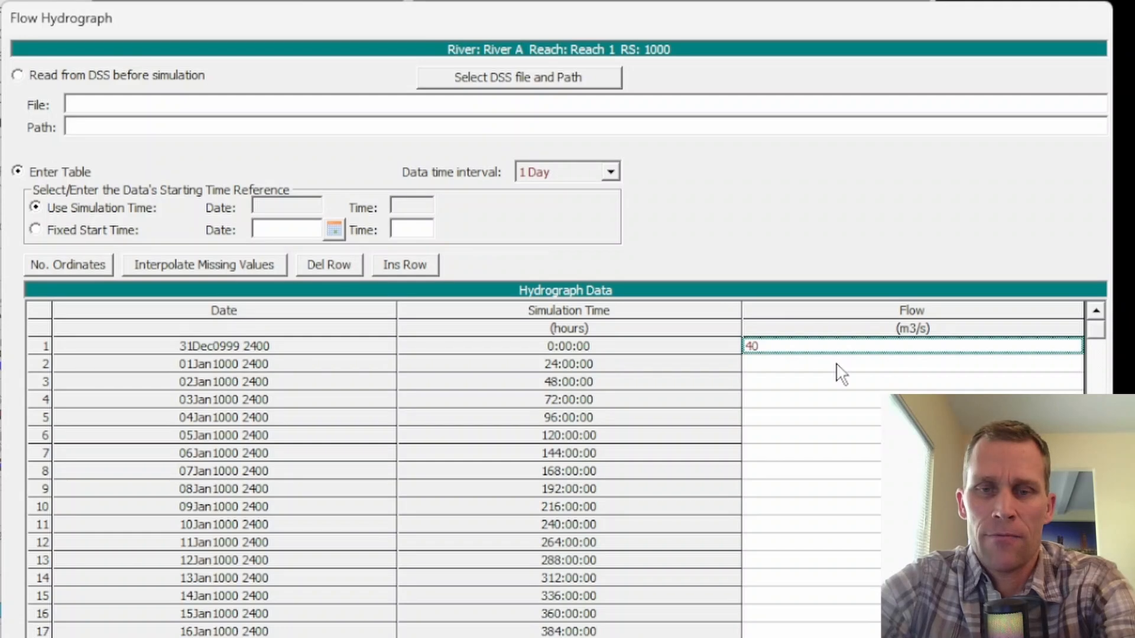
key("Return")
type("40")
key("Return")
type("40")
key("Return")
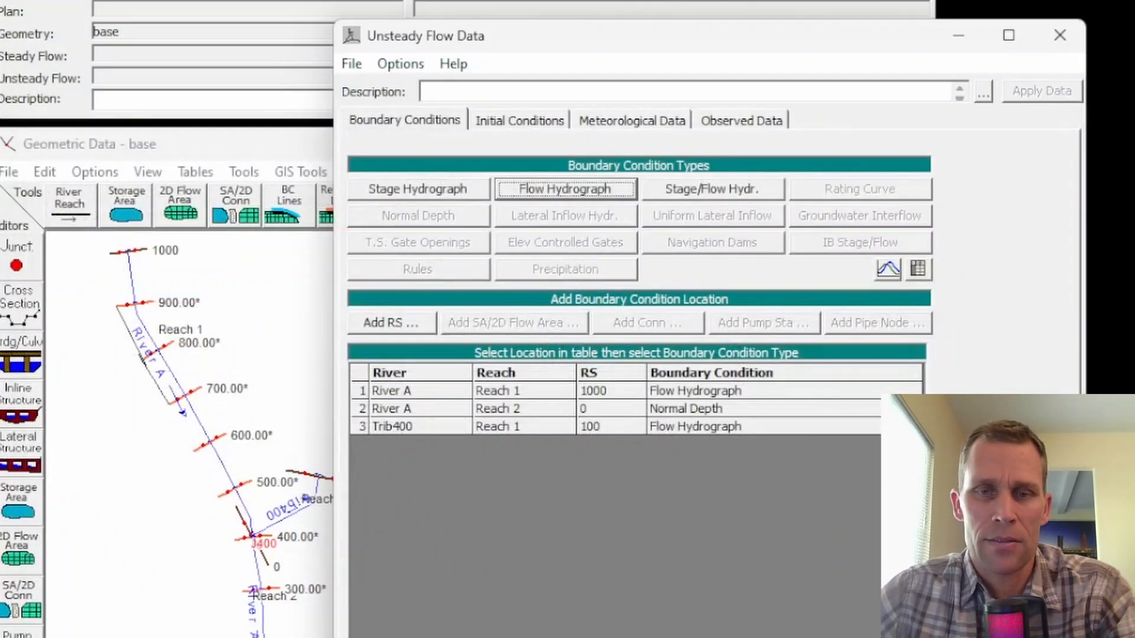
Save the unsteady flow data with the title base and close its editor.
left_click(352, 65)
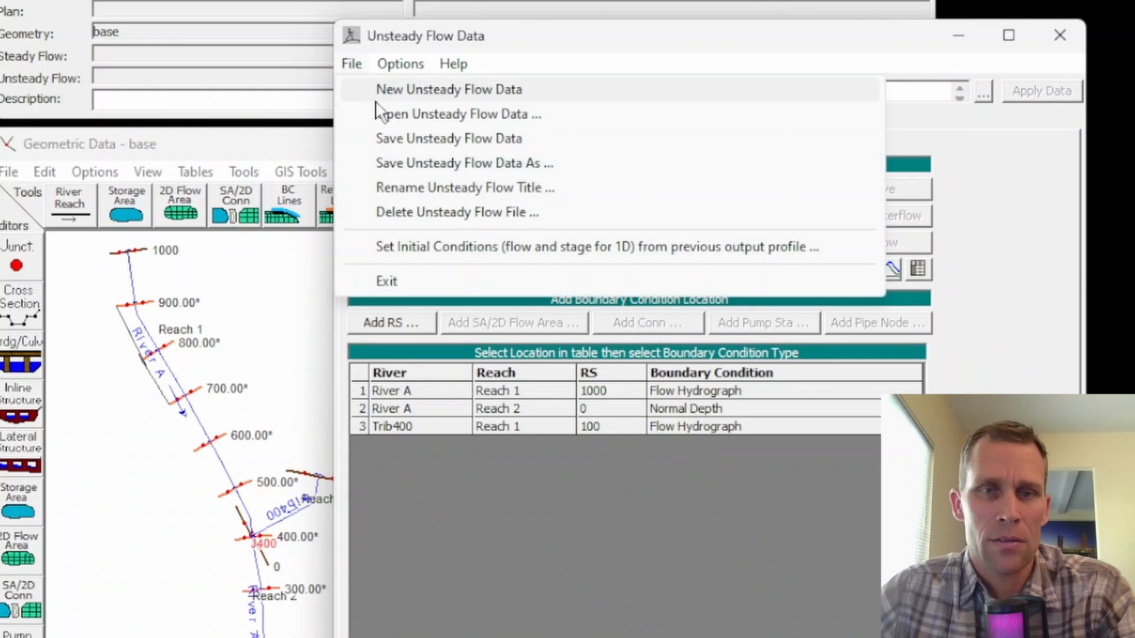
left_click(405, 138)
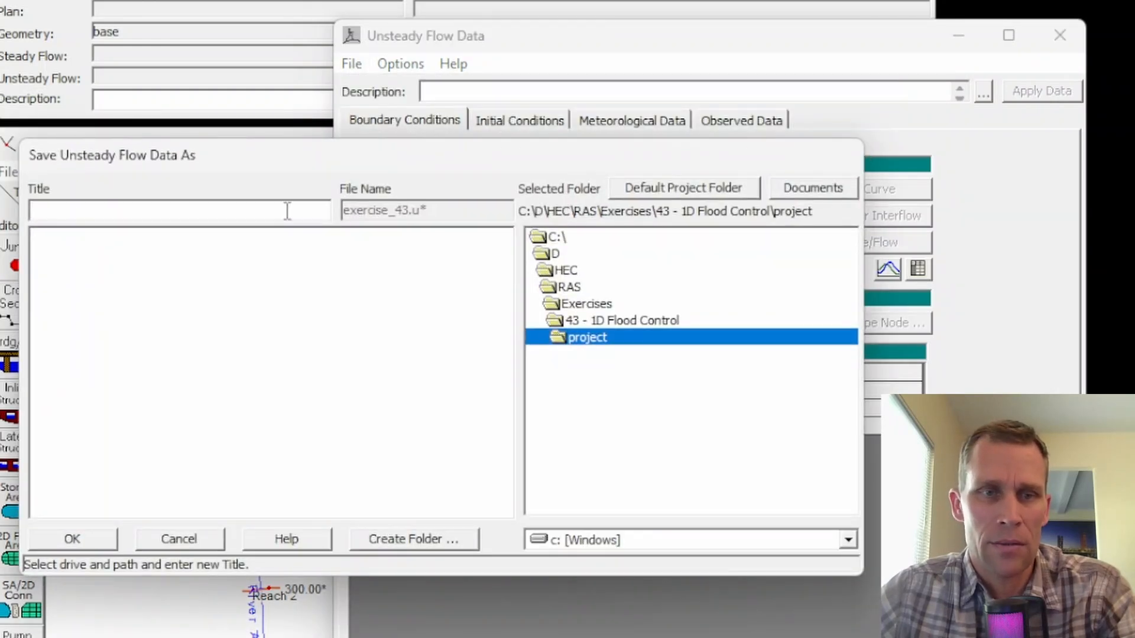
type("base")
left_click(112, 535)
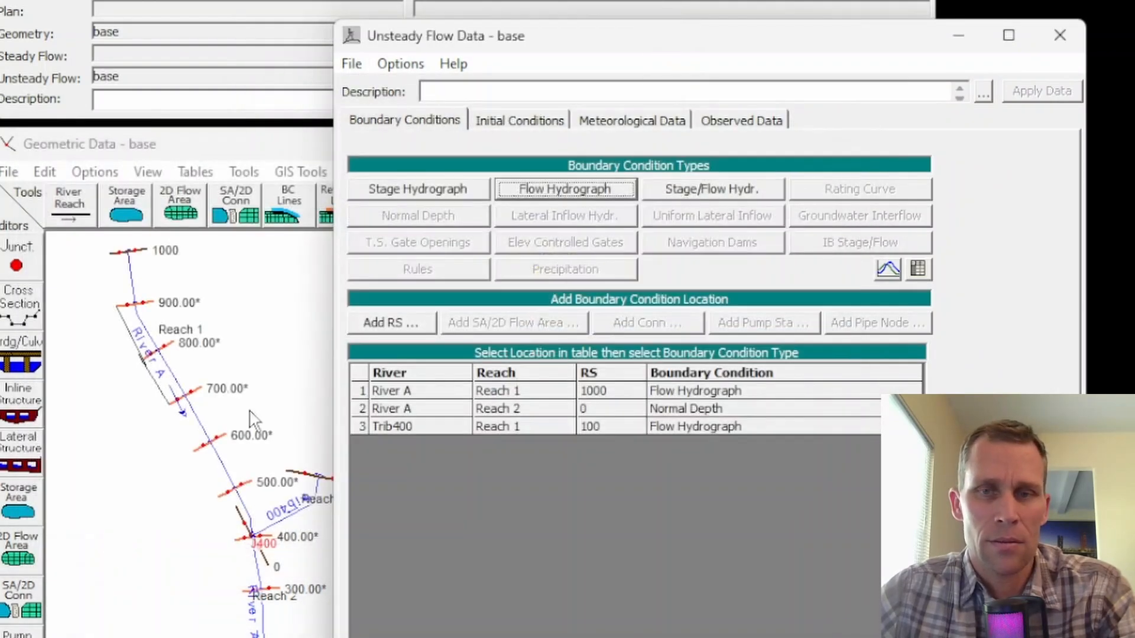
left_click(1059, 28)
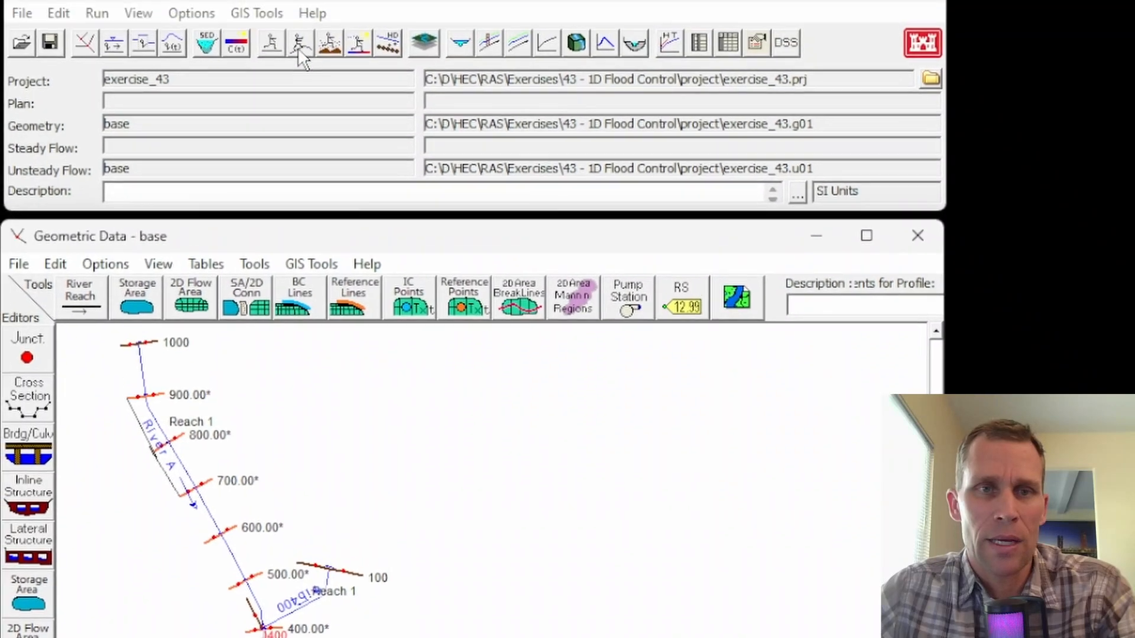
Open the unsteady flow analysis and enable the Geometry Preprocessor, Unsteady Flow Simulation and Post Processor programs.
left_click(299, 46)
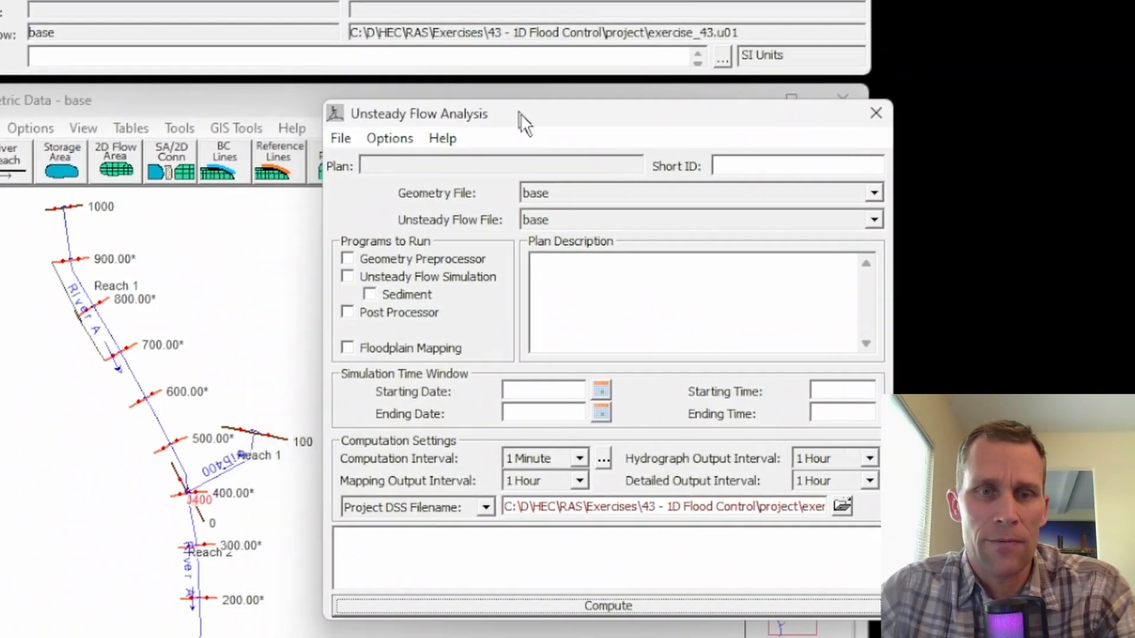
left_click_drag(521, 112, 528, 117)
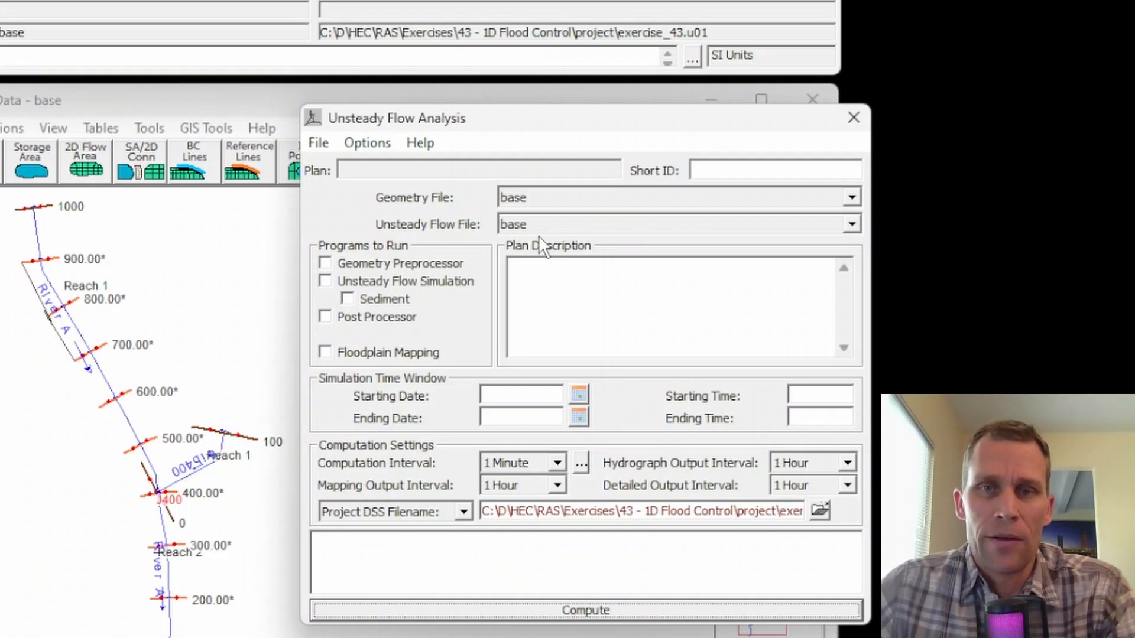
left_click(325, 263)
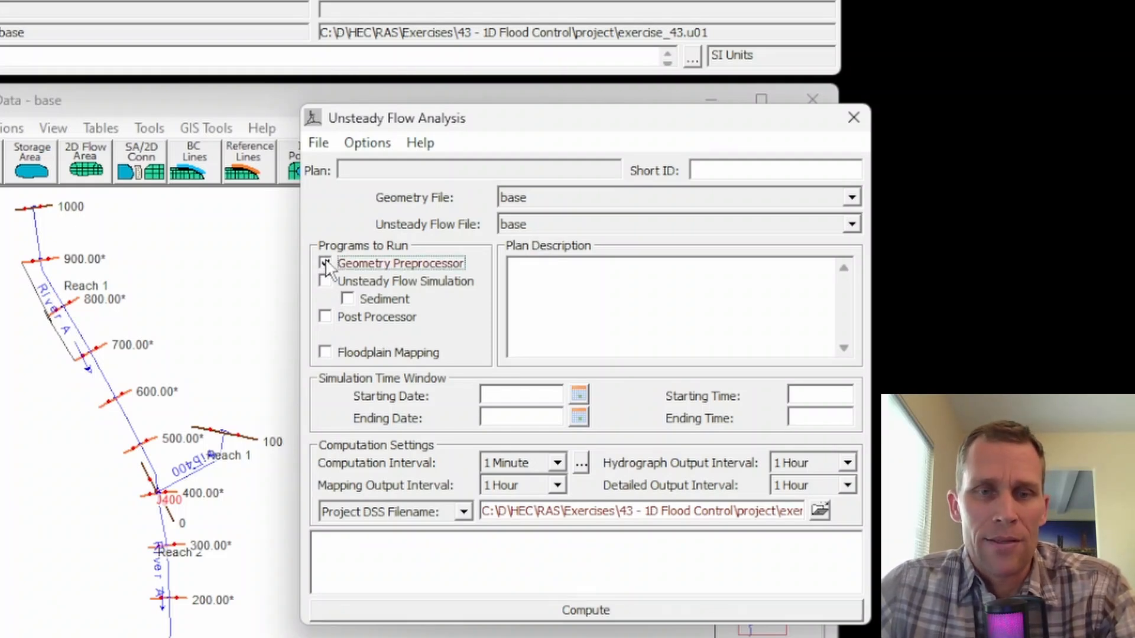
left_click(325, 282)
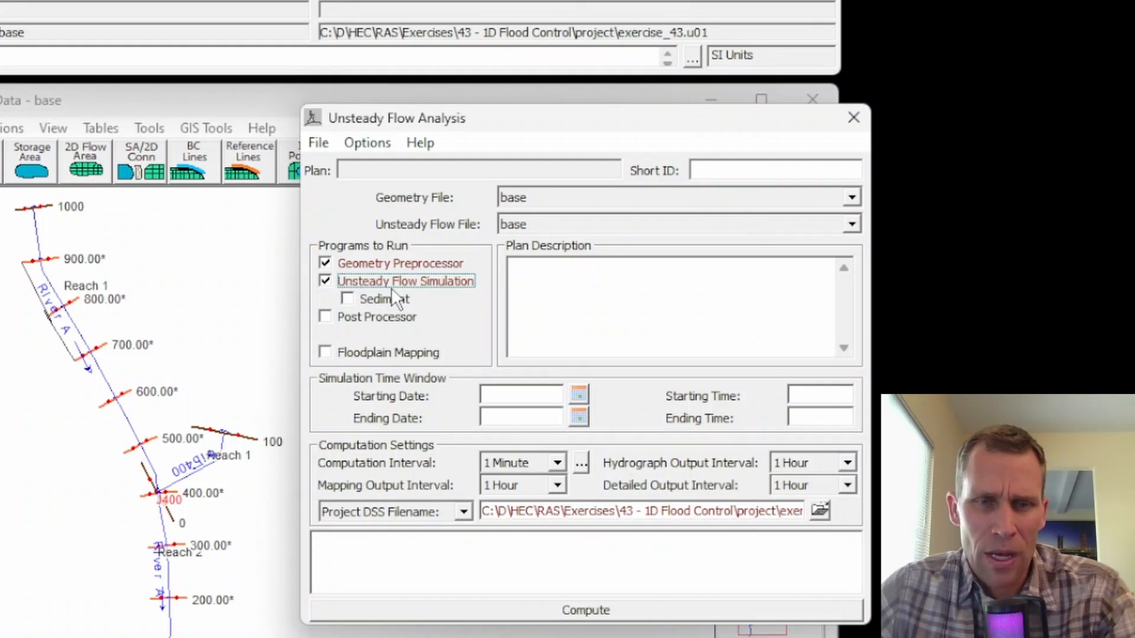
left_click(325, 318)
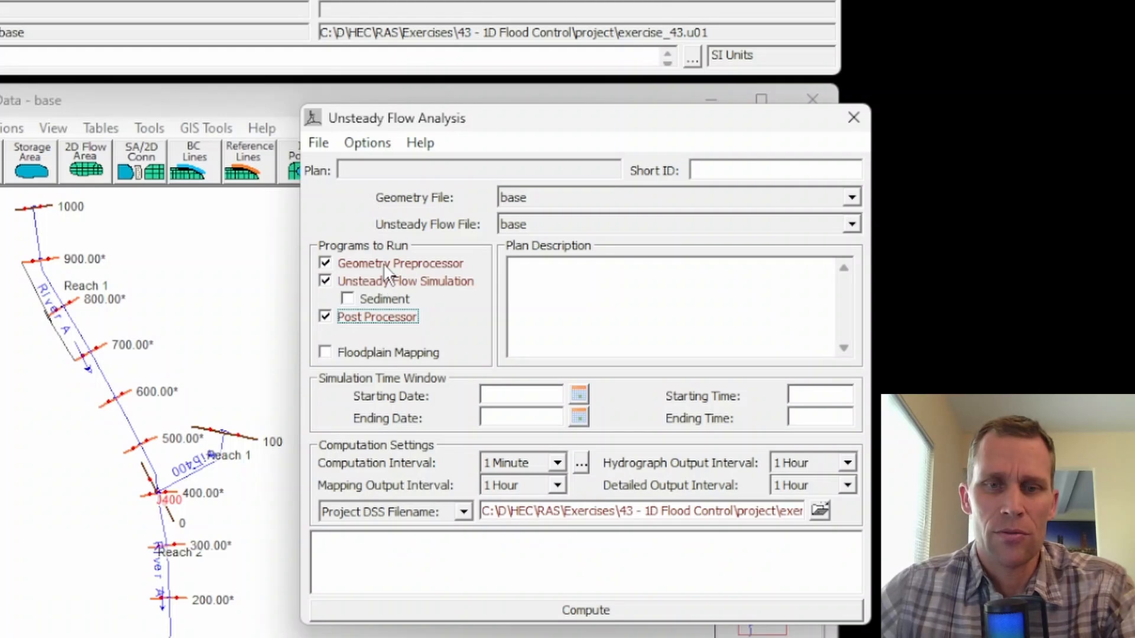
Save the plan with the title base and the short identifier base.
left_click(318, 142)
left_click(385, 170)
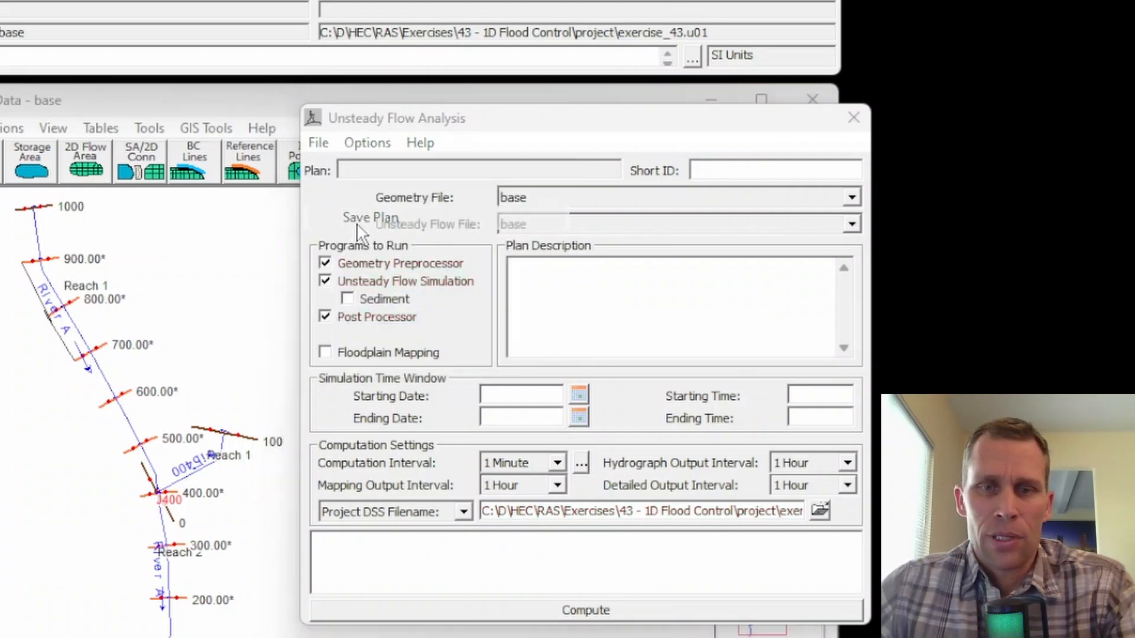
type("base")
left_click(76, 496)
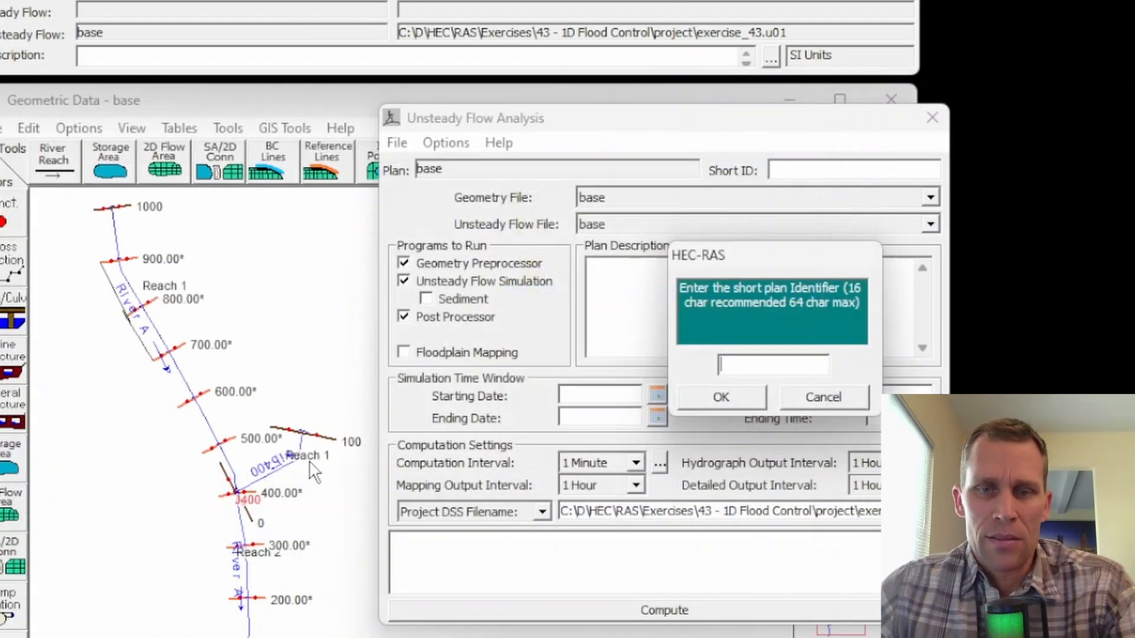
left_click(717, 395)
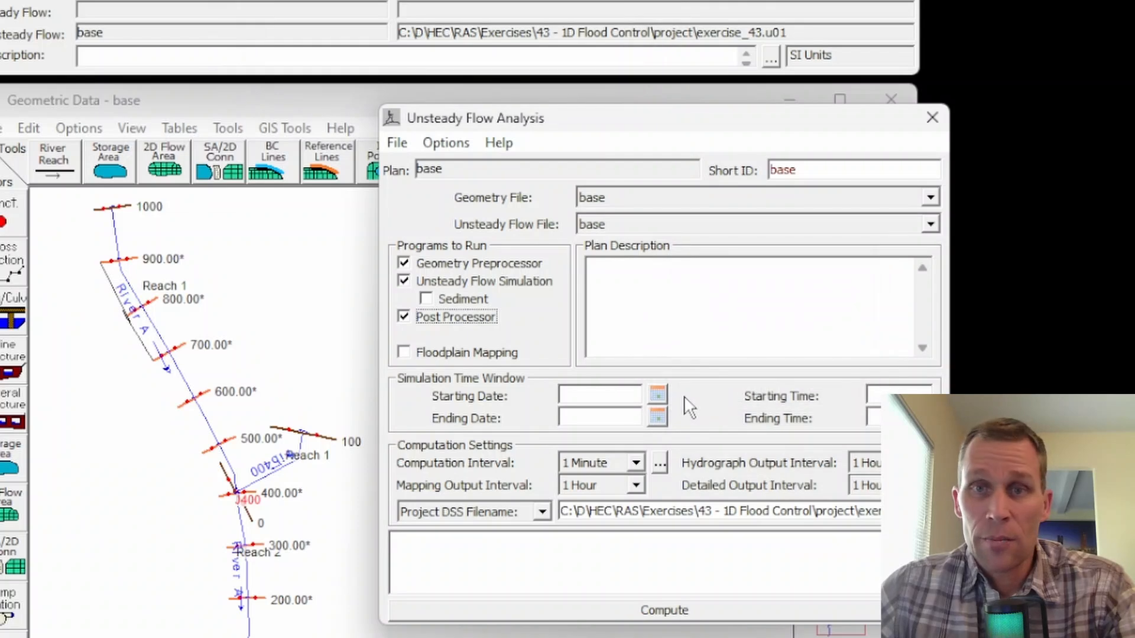
Set the simulation time window from 01JAN2020 at 0000 to 02JAN2020 at 0000.
left_click(580, 395)
type("01JAN")
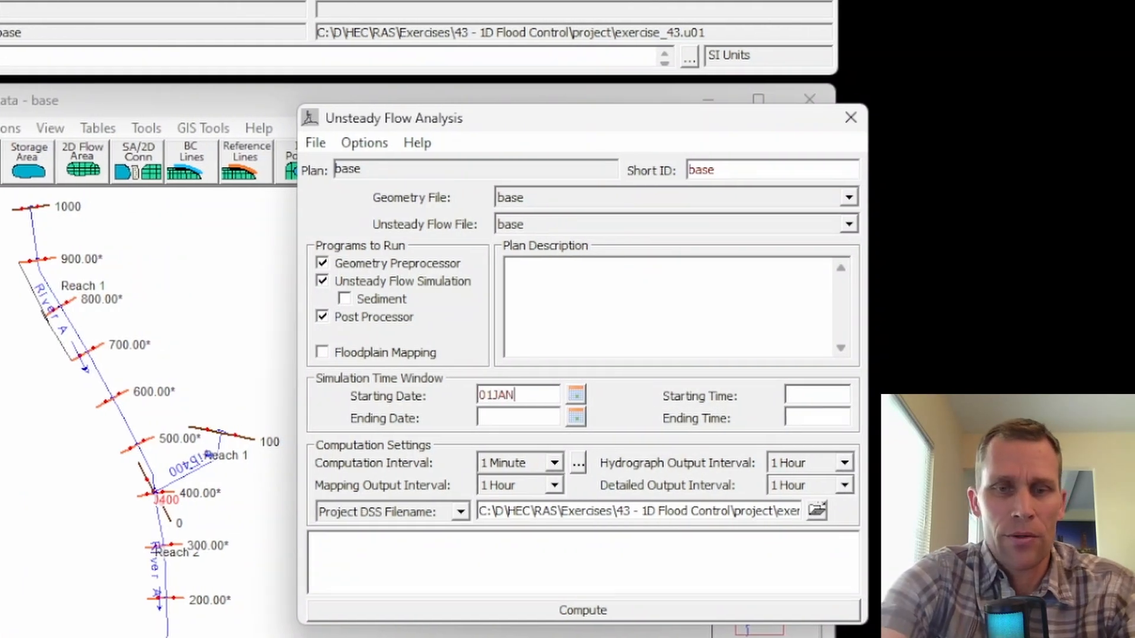
type("2020")
key("Tab")
key("Tab")
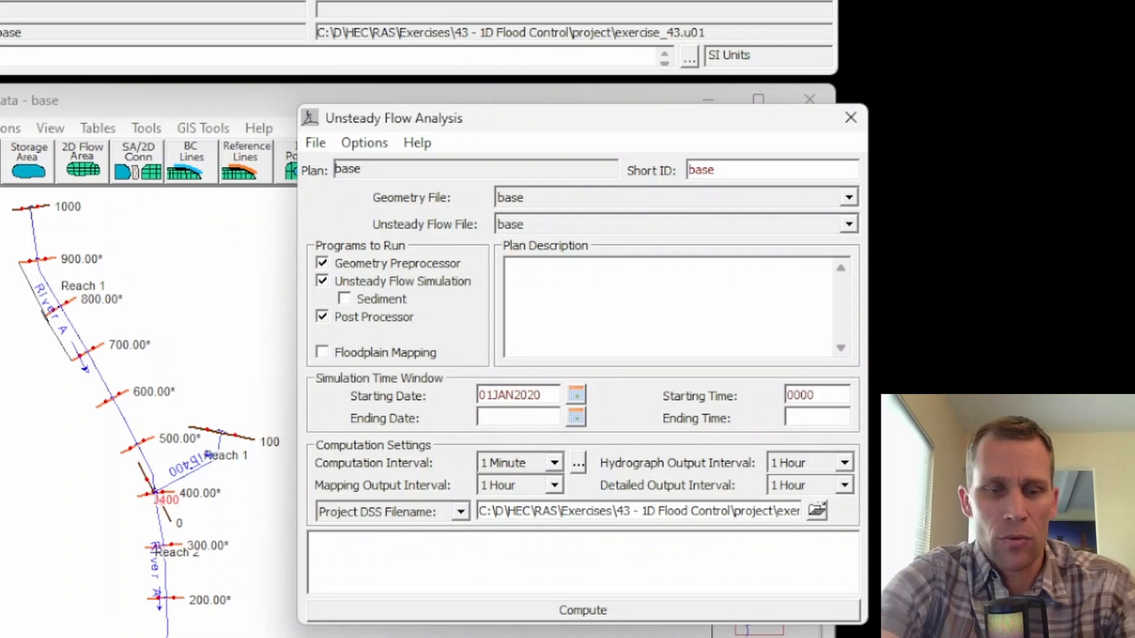
type("02JAN2020")
key("Tab")
key("Tab")
type("0000")
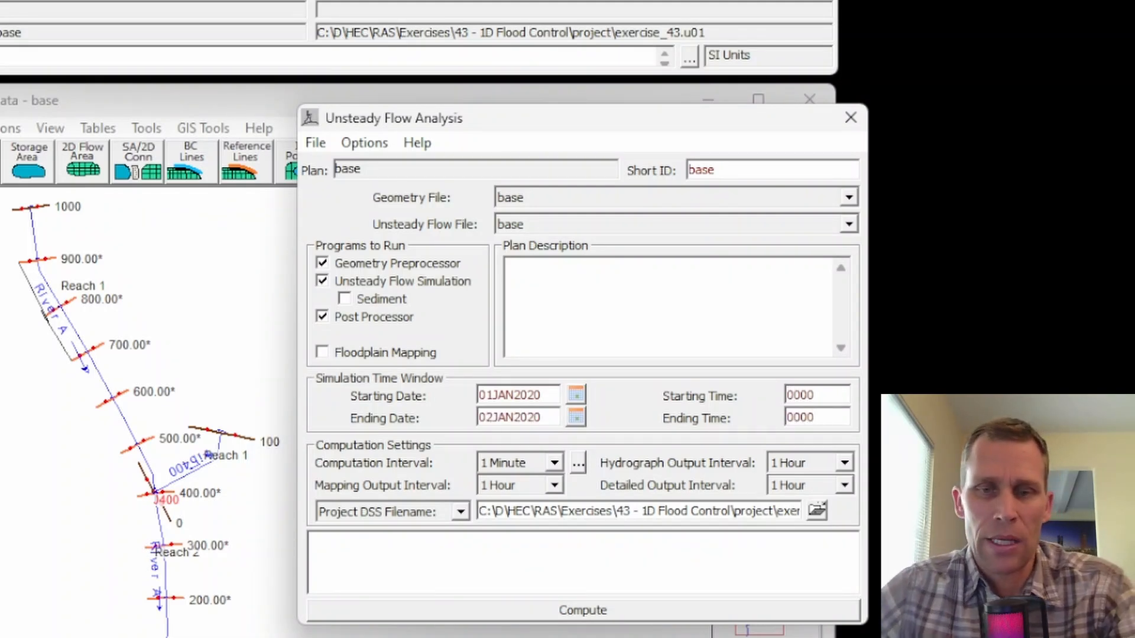
Set the number of warm up time steps to 60 in the computation options and tolerances and accept it.
left_click(363, 143)
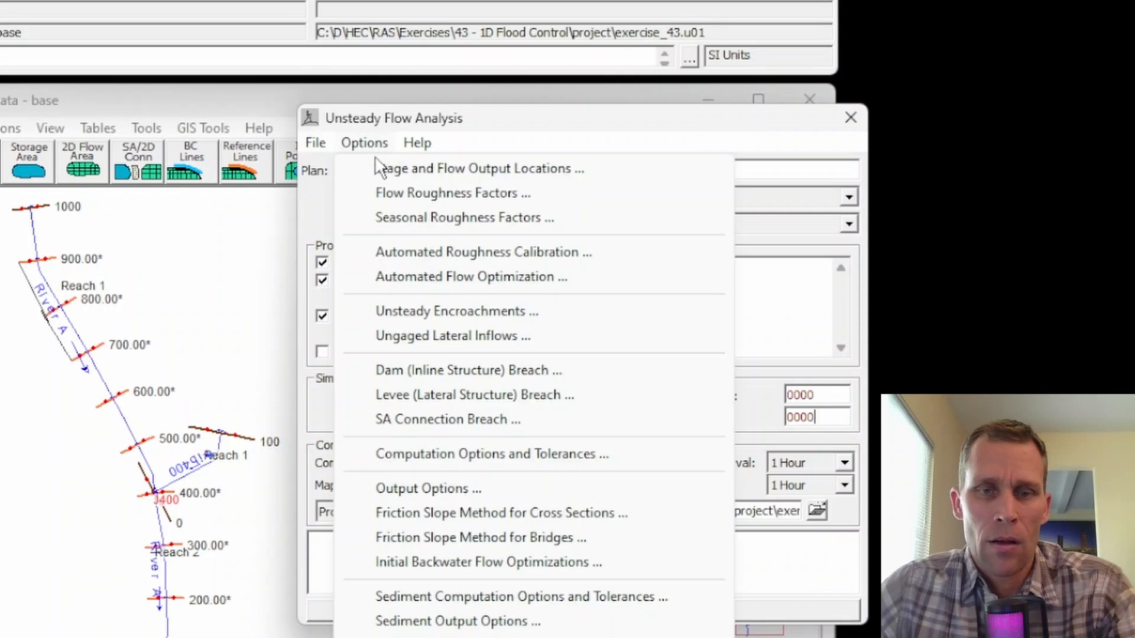
left_click(439, 460)
type("60")
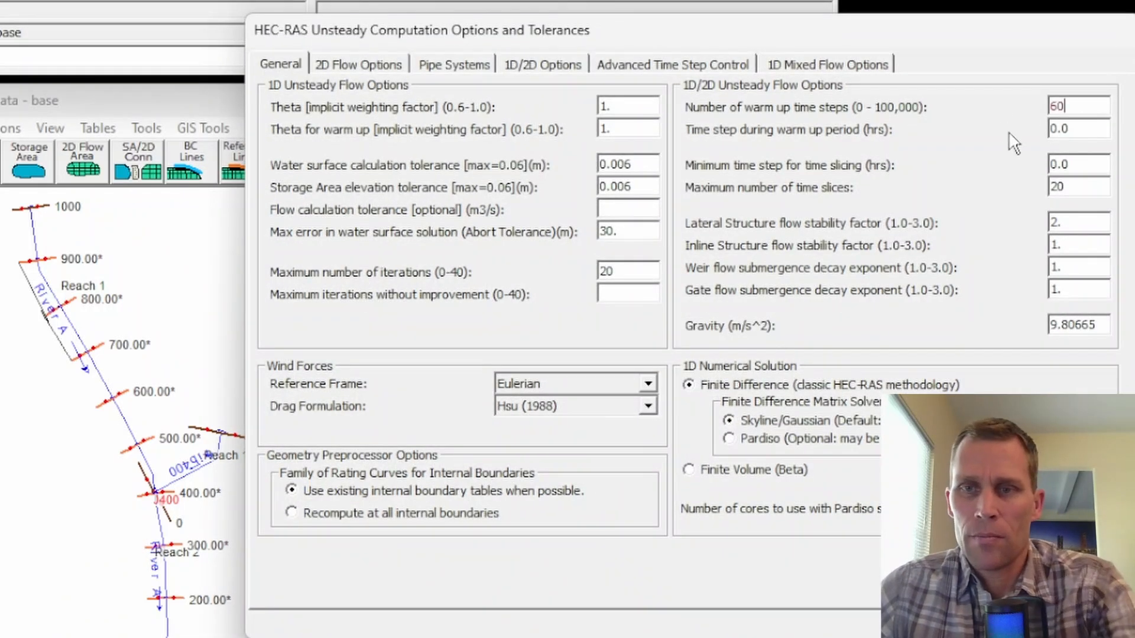
key("Return")
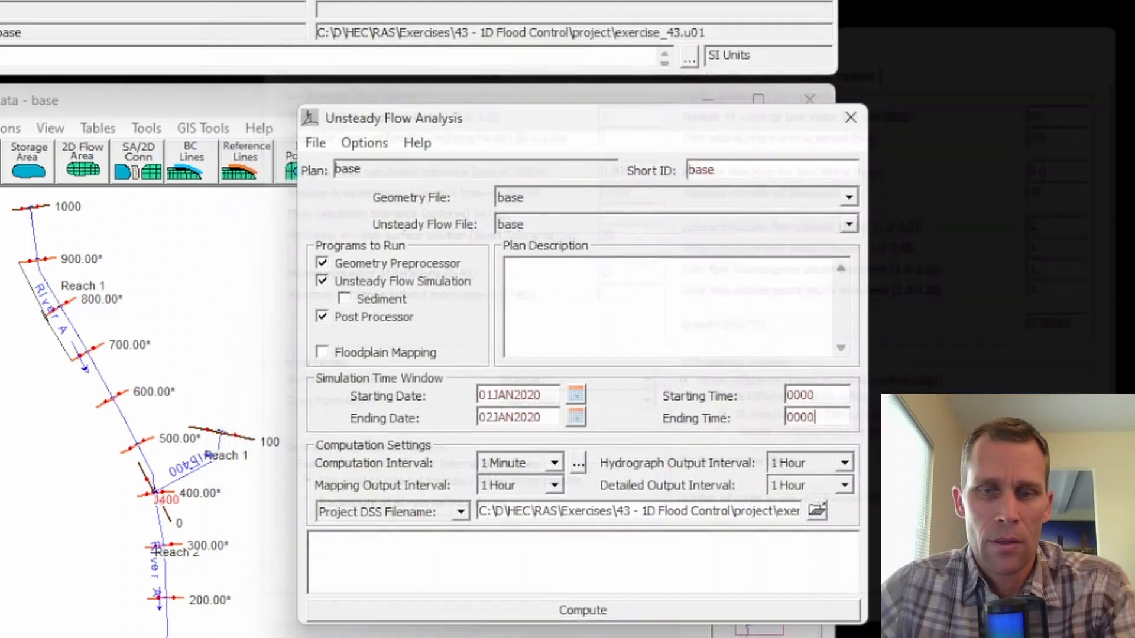
Save the plan, compute the unsteady flow simulation and close the computation window when it finishes.
left_click(316, 142)
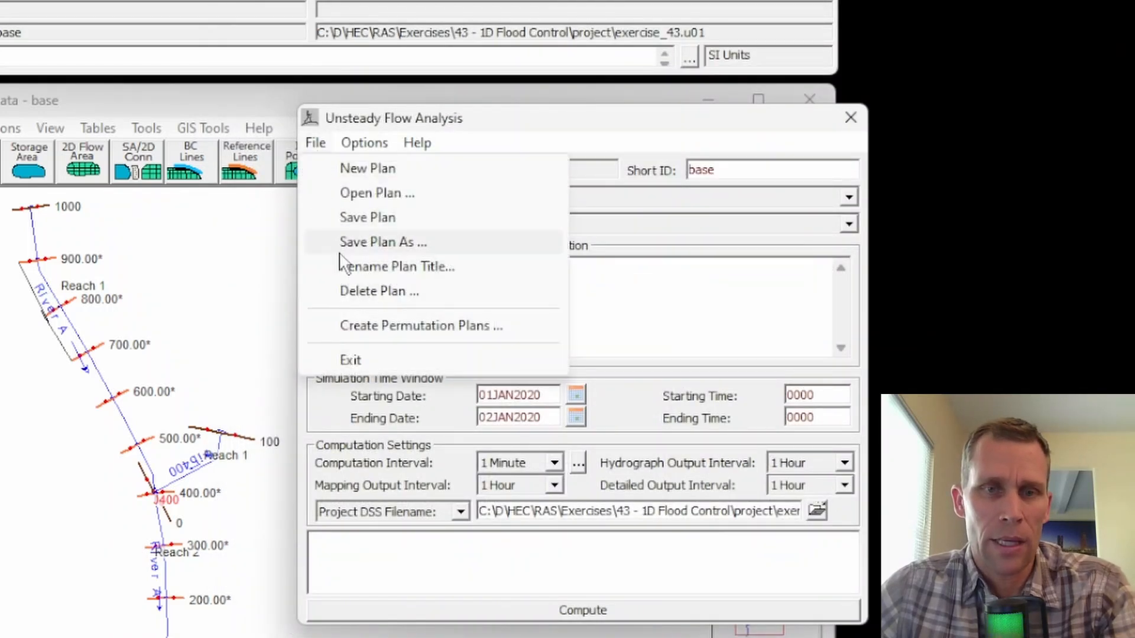
left_click(367, 218)
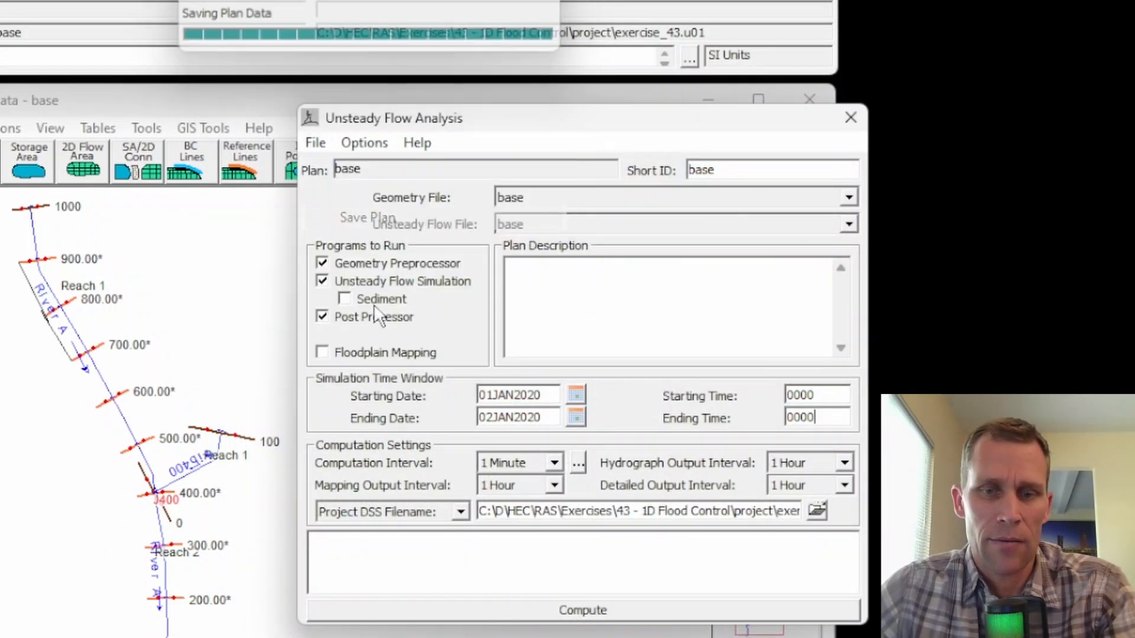
left_click(582, 610)
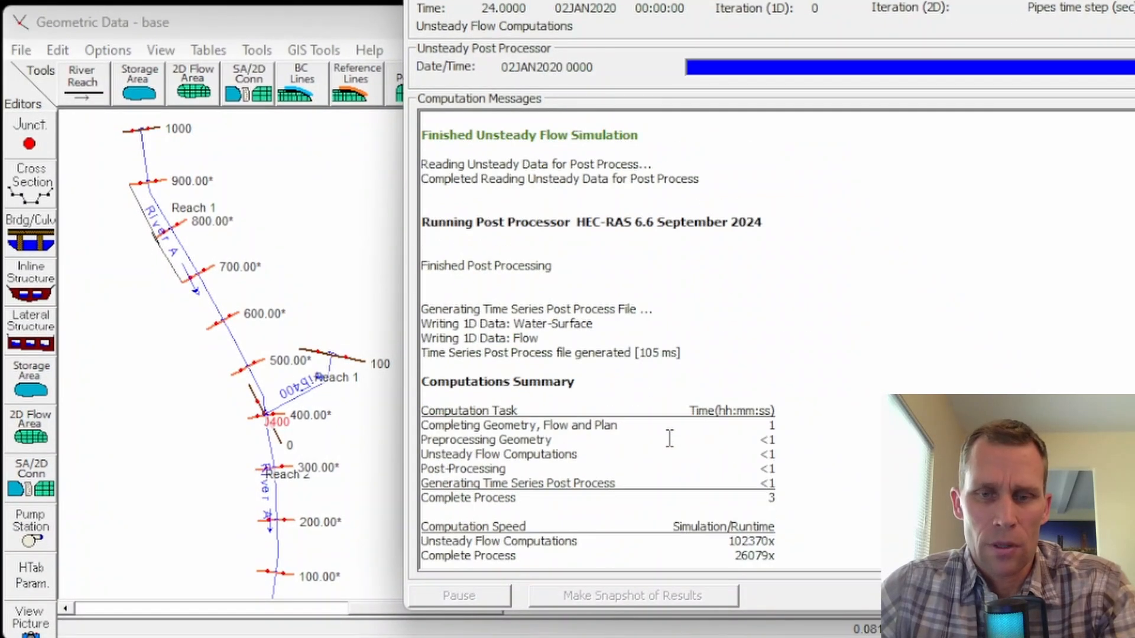
left_click(1087, 596)
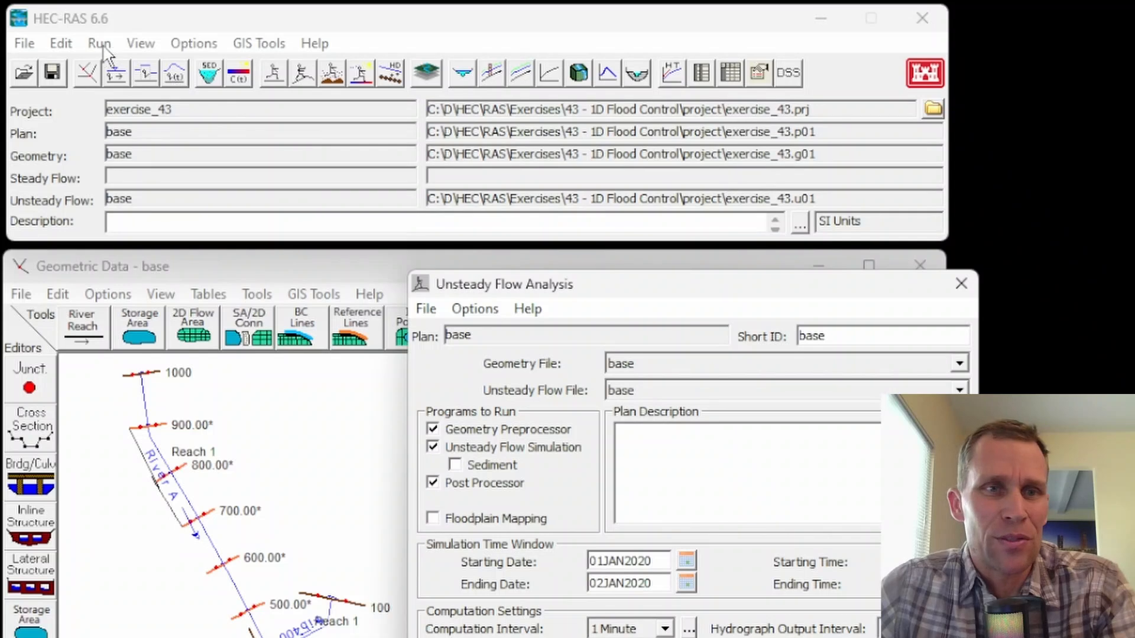
Plot the cross section at River A, Reach 2, station 0 and examine its location on the river schematic.
left_click(140, 44)
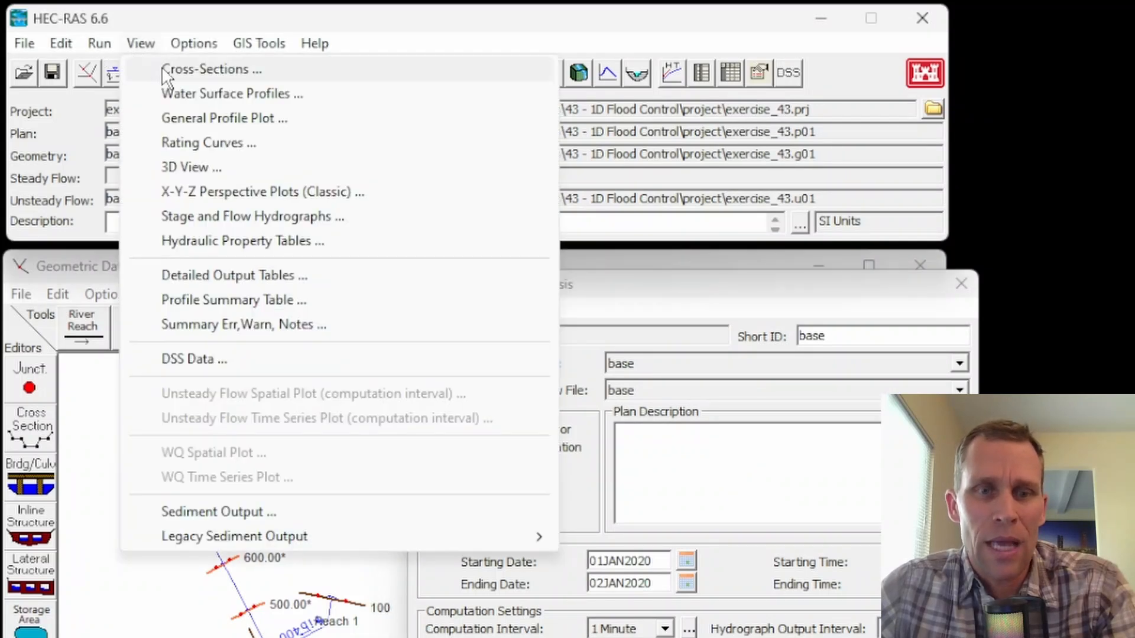
left_click(169, 70)
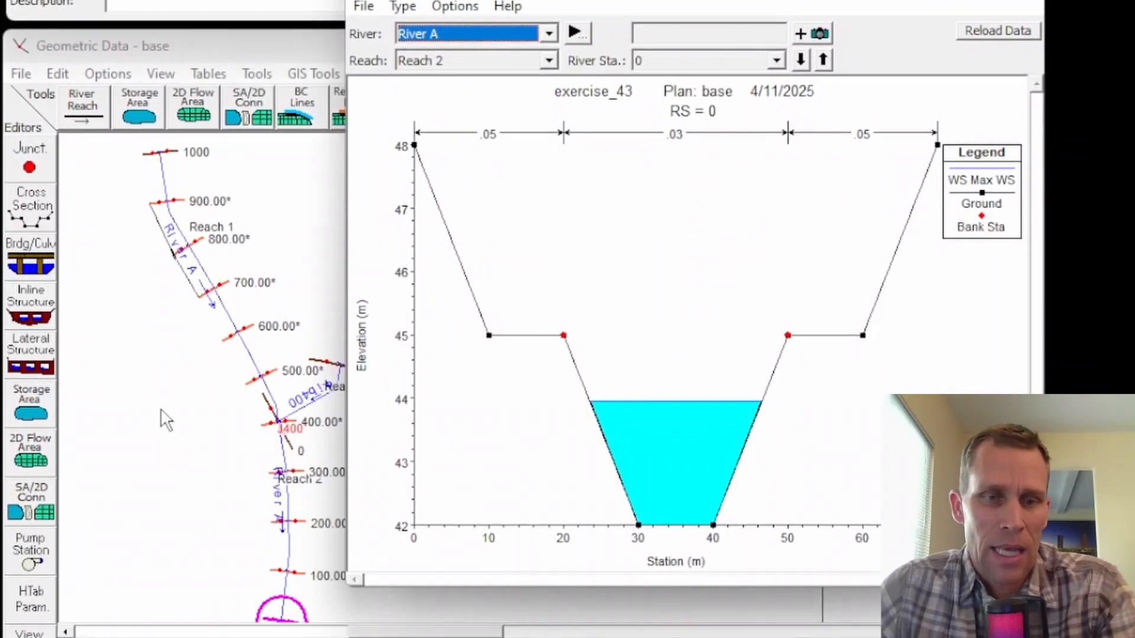
left_click(158, 520)
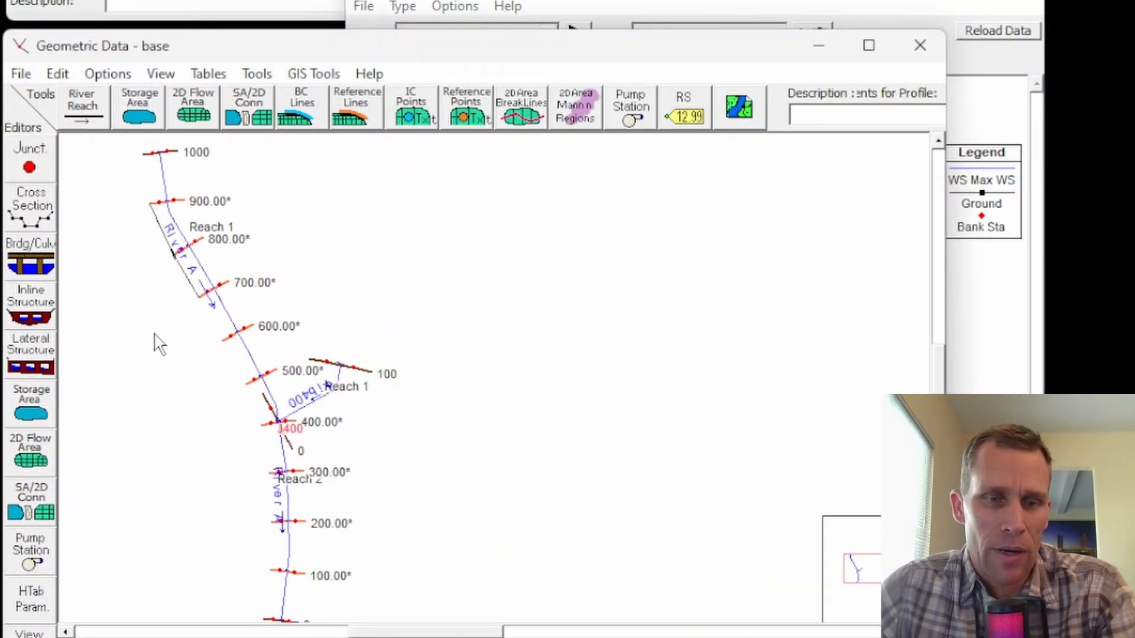
left_click_drag(186, 482, 182, 430)
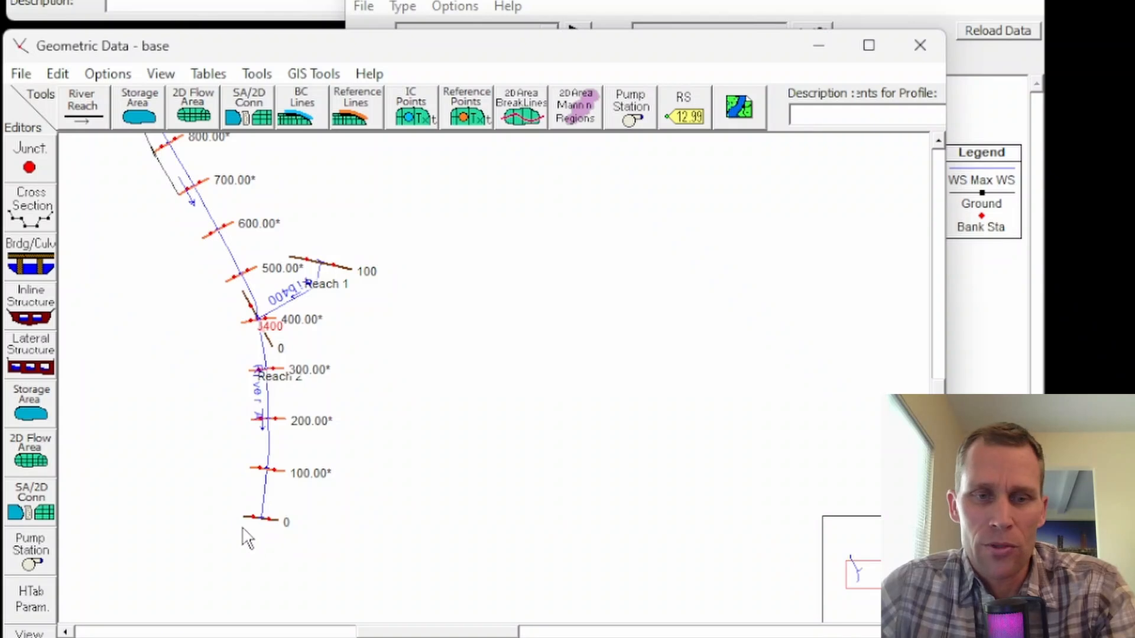
left_click(981, 411)
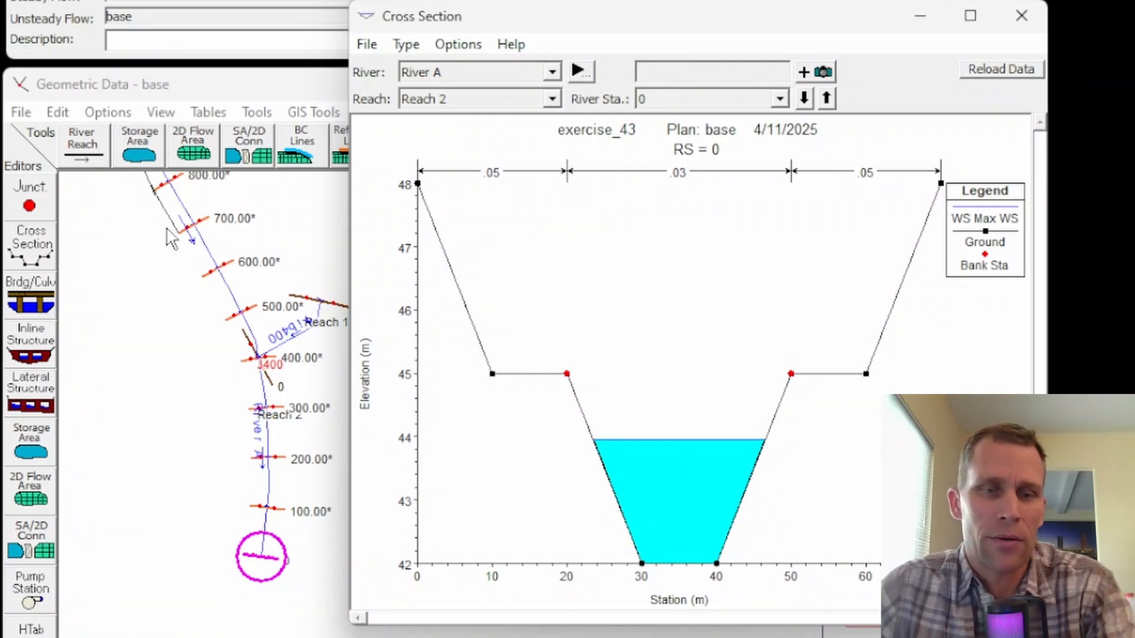
left_click(139, 252)
left_click_drag(144, 268, 154, 376)
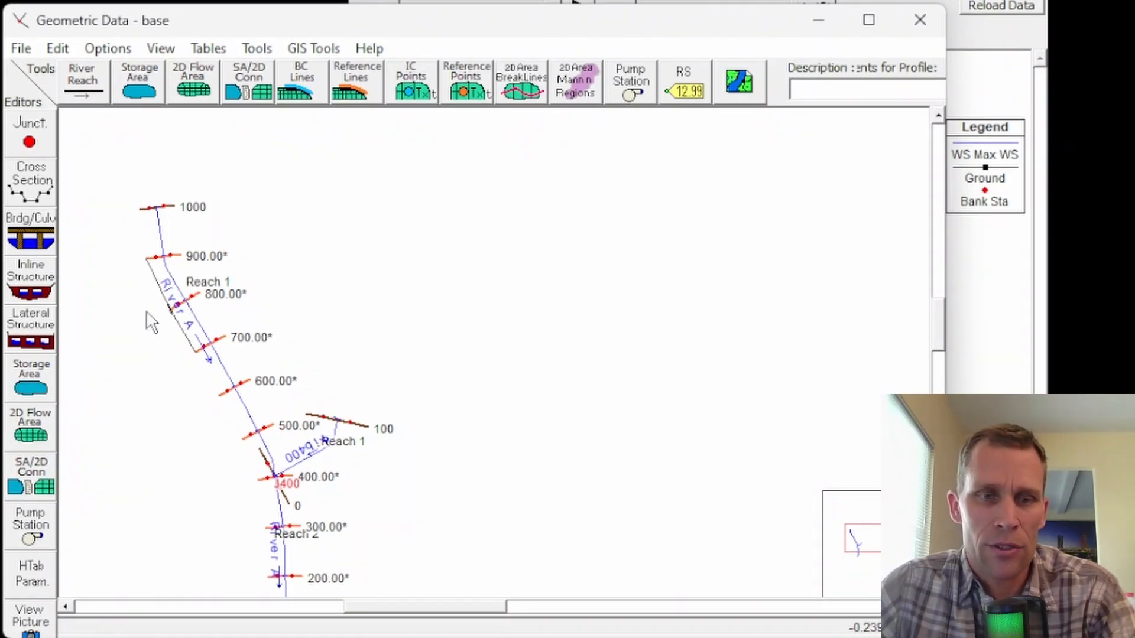
left_click_drag(369, 465, 339, 408)
left_click(973, 375)
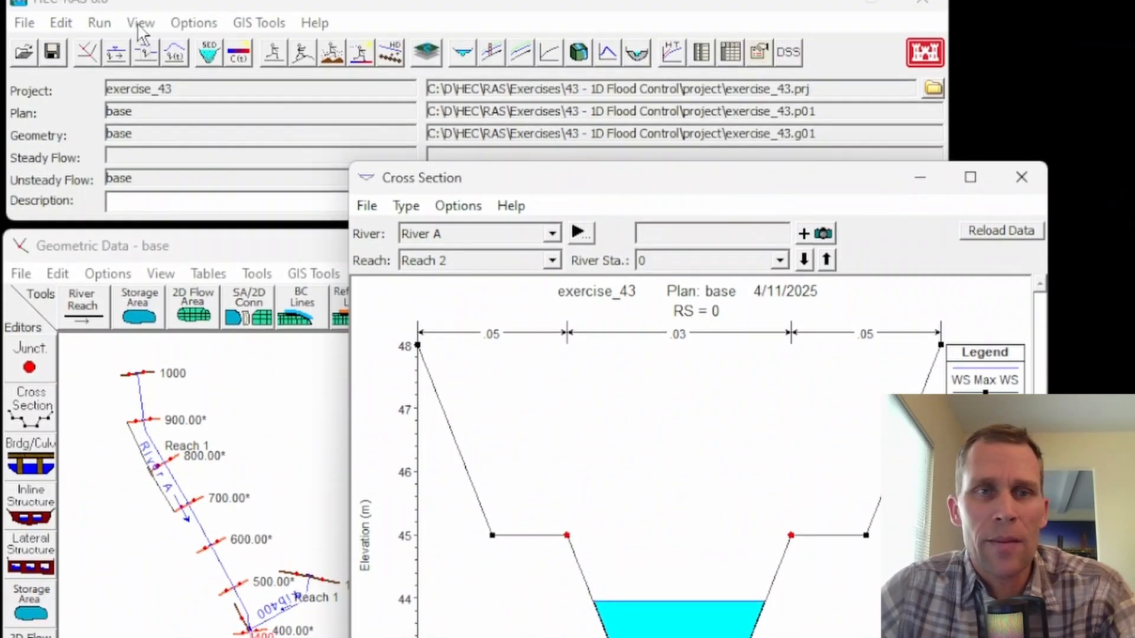
Open the profile summary table and replace the Max WS profile with the 02JAN2020 0000 profile.
left_click(140, 43)
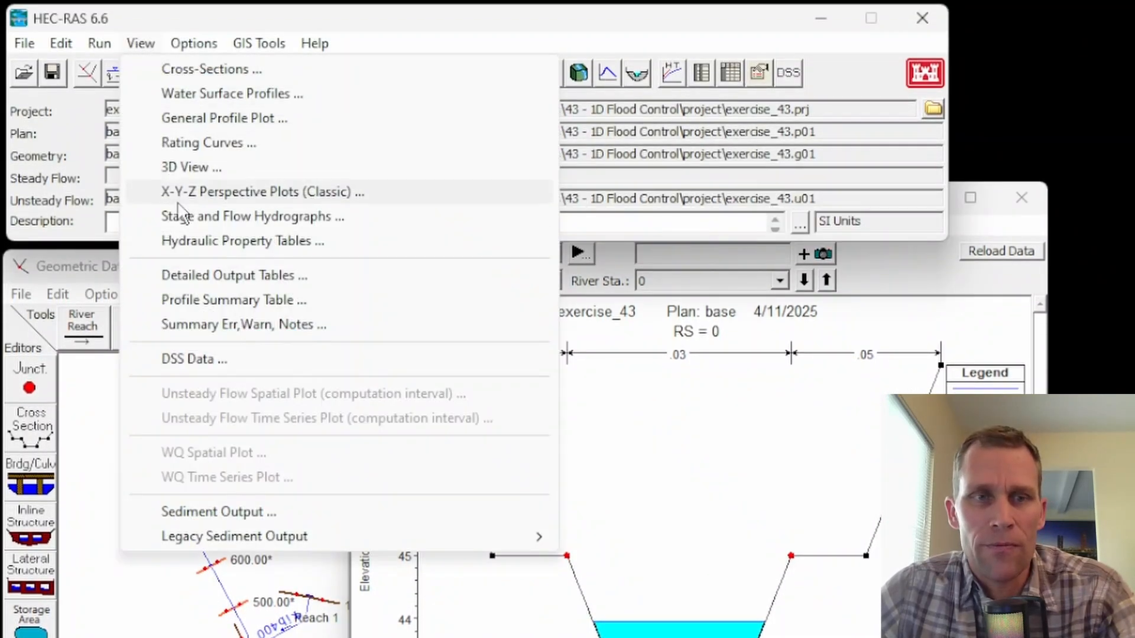
left_click(207, 301)
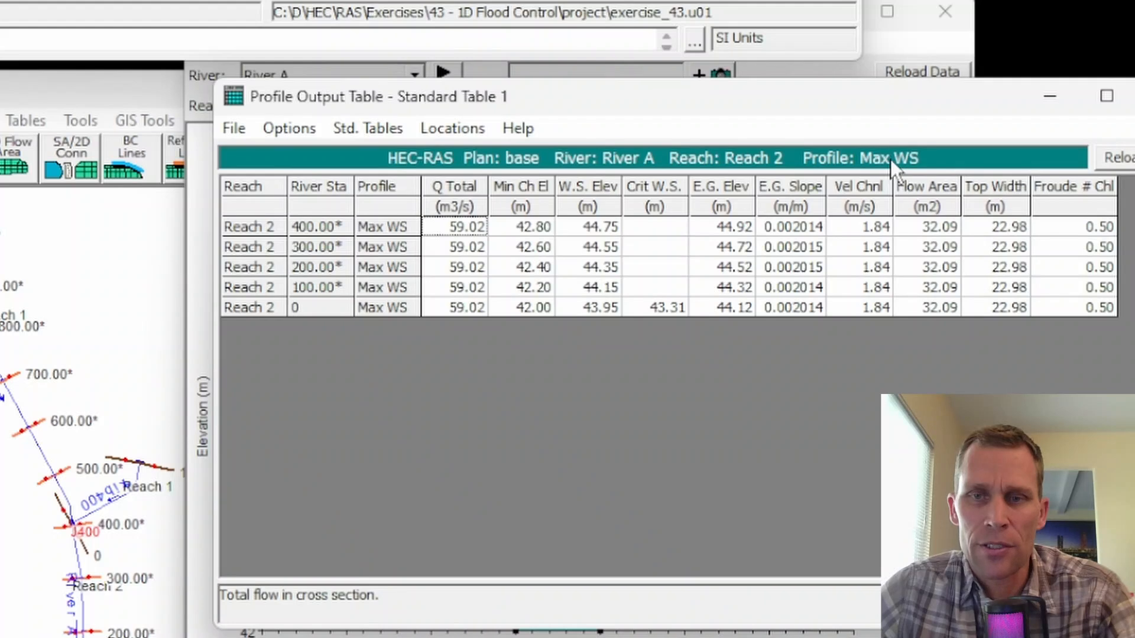
left_click(287, 129)
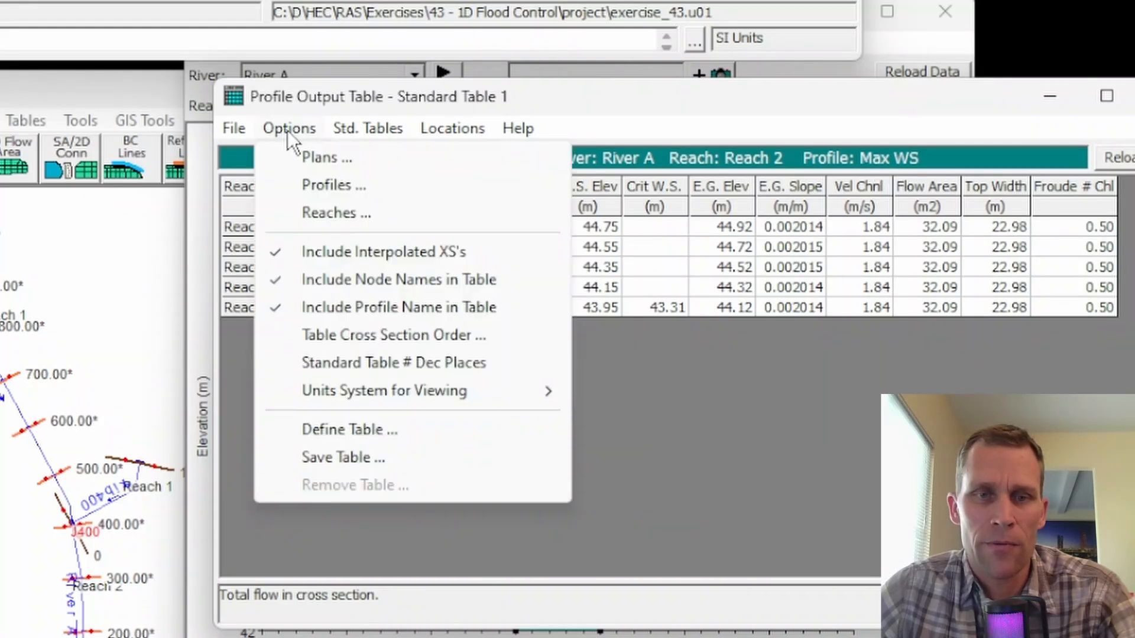
left_click(325, 186)
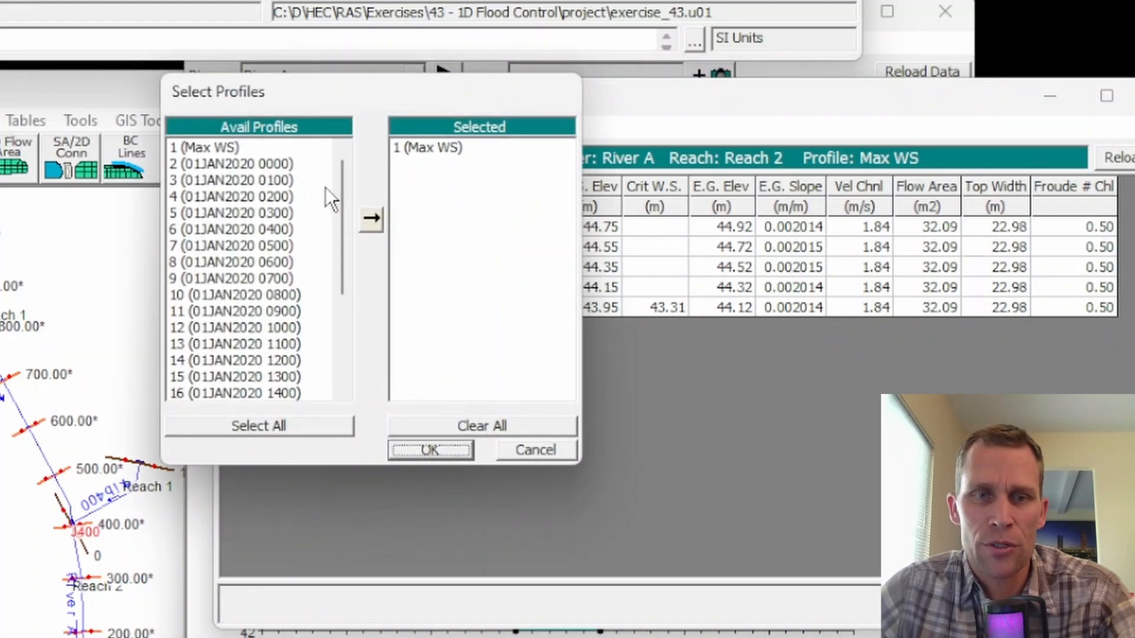
left_click(413, 149)
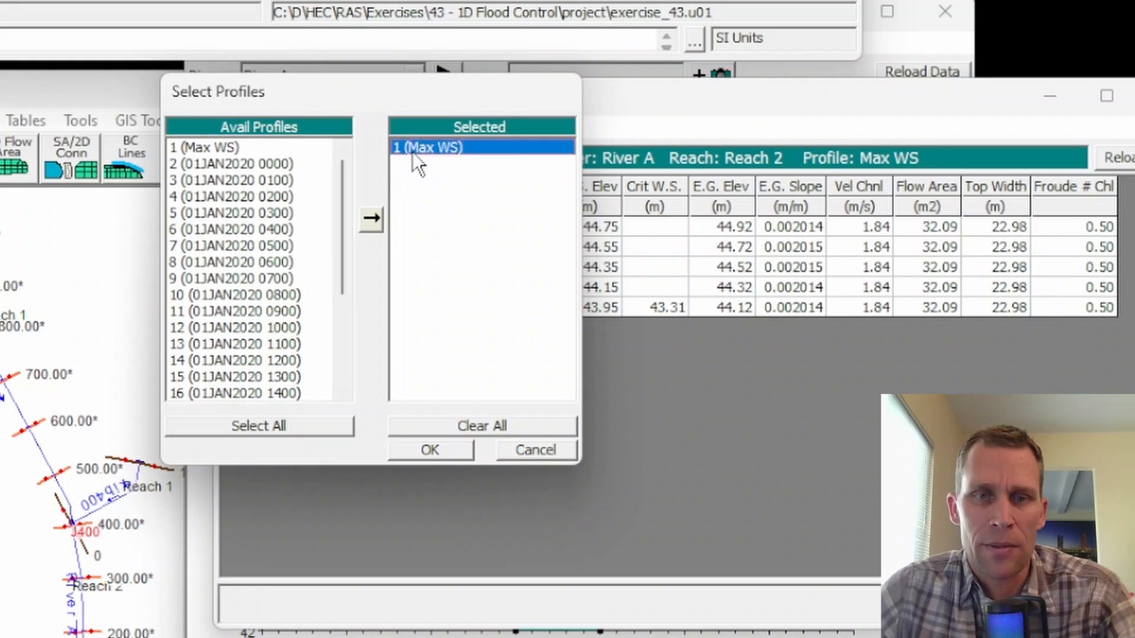
left_click(370, 216)
left_click_drag(349, 220, 340, 364)
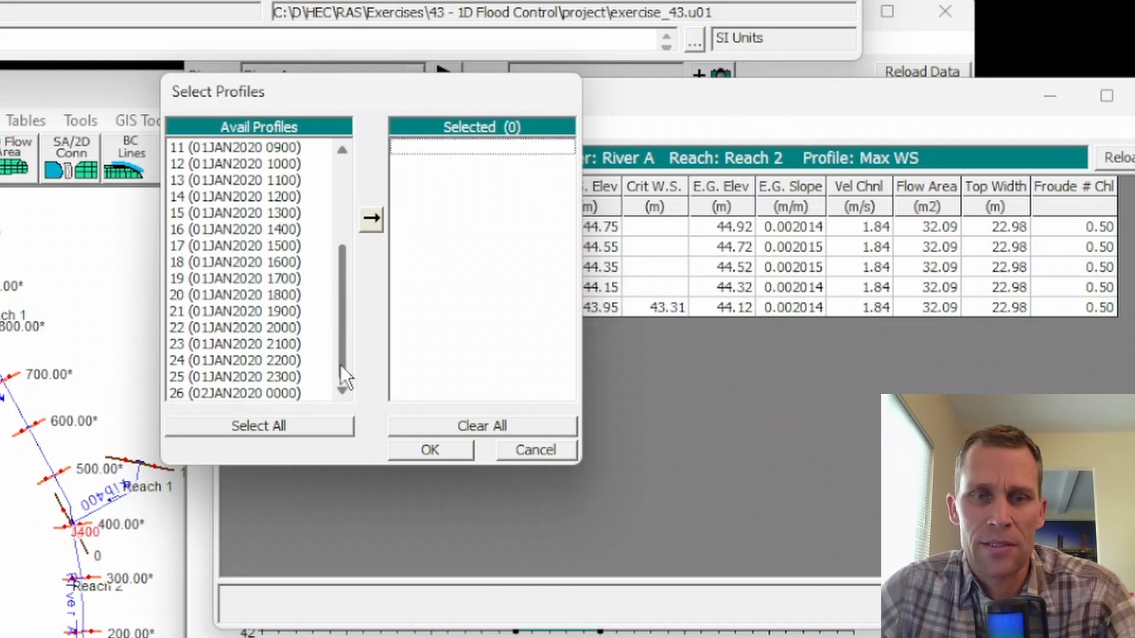
double_click(284, 396)
left_click(427, 450)
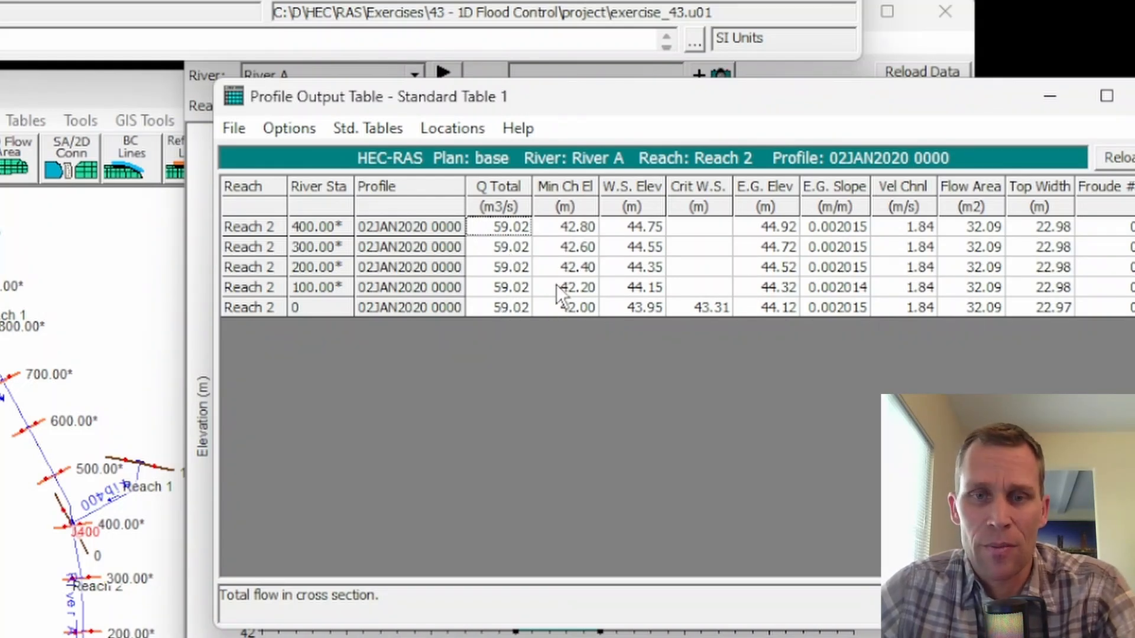
Switch to the Excel spreadsheet and enter station 0's water surface elevation, 43.95, as the WSEL of iteration 1.
left_click(631, 308)
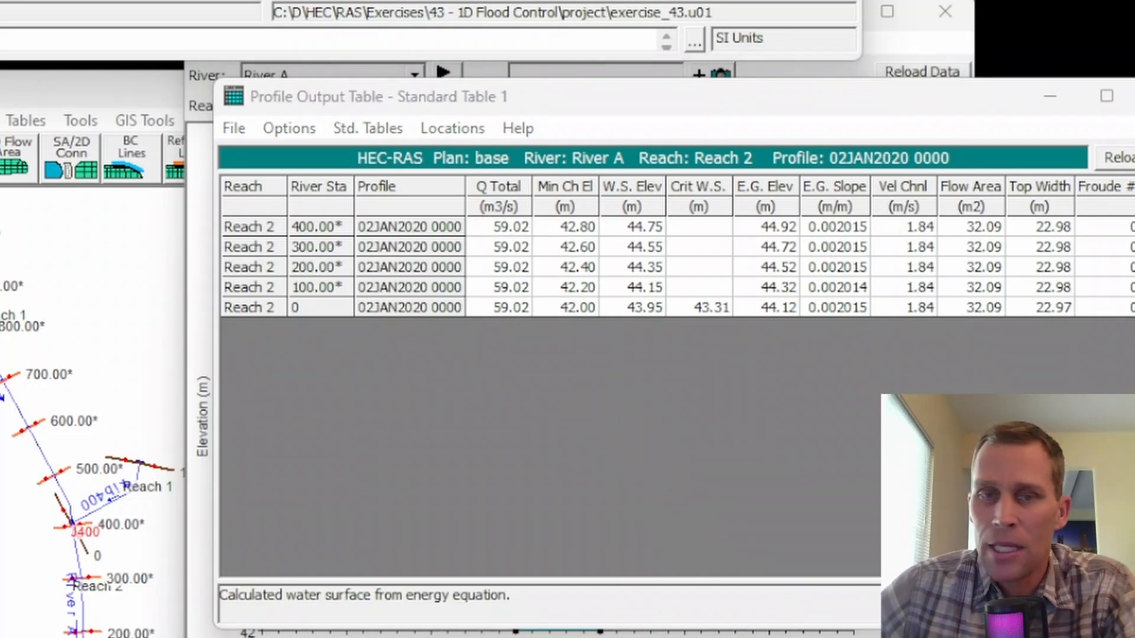
left_click_drag(1134, 2, 154, 2)
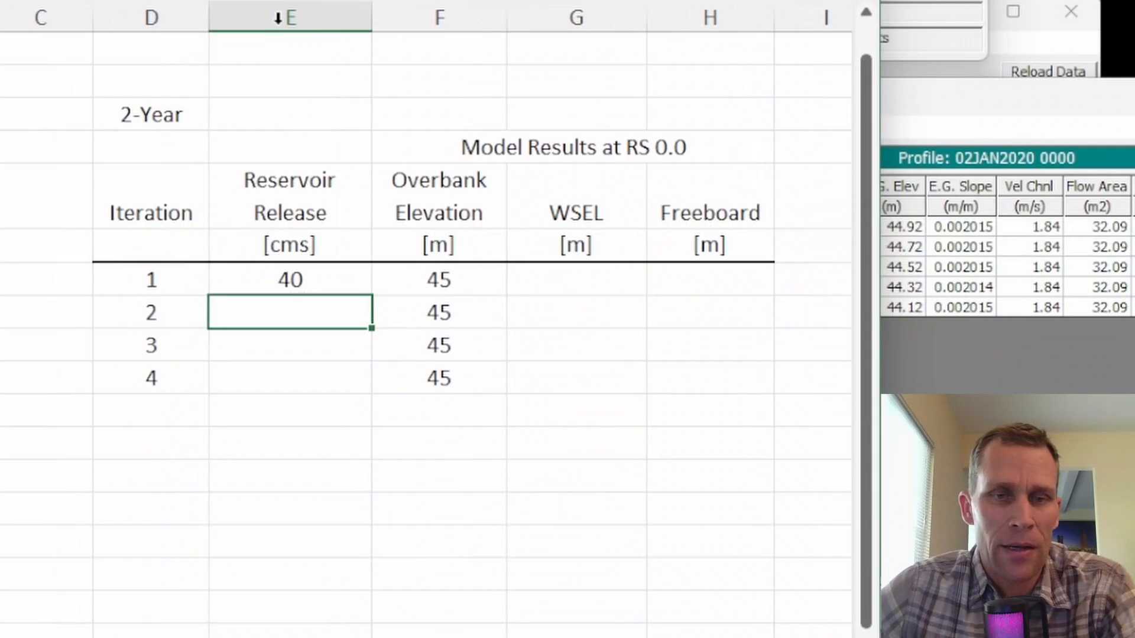
left_click(514, 286)
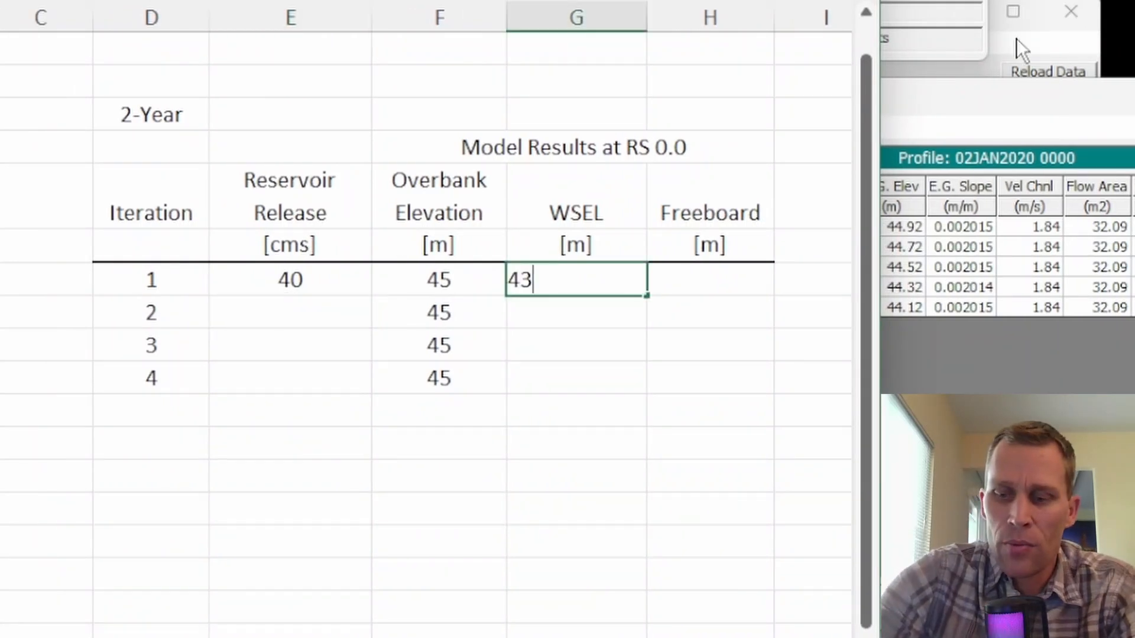
key("Tab")
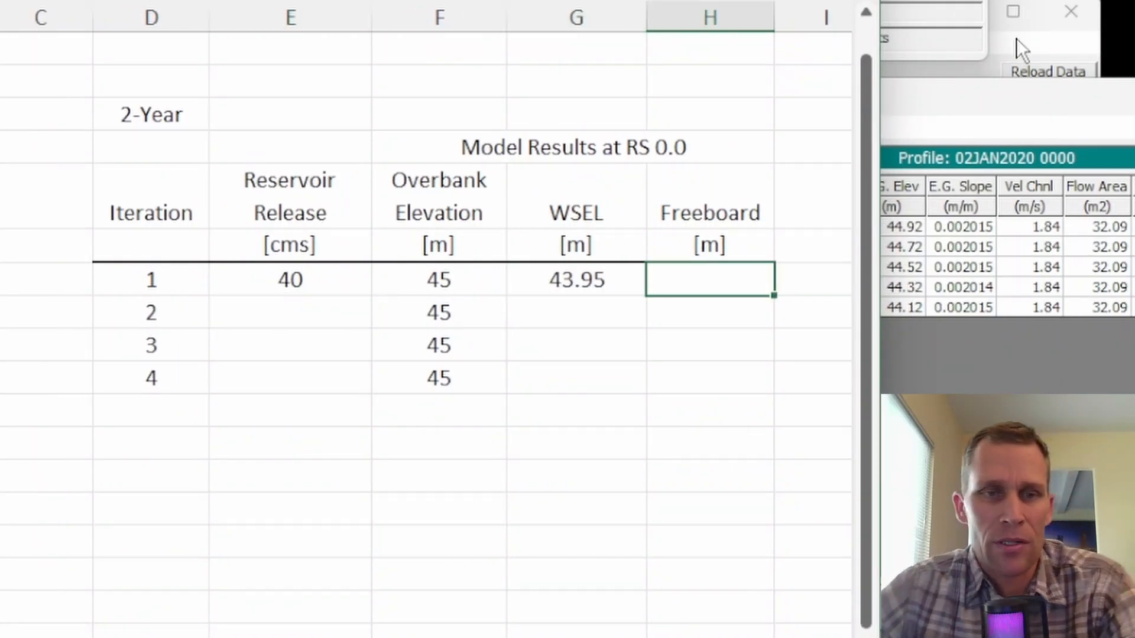
Calculate iteration 1's freeboard with a formula subtracting the WSEL from the overbank elevation.
left_click(312, 281)
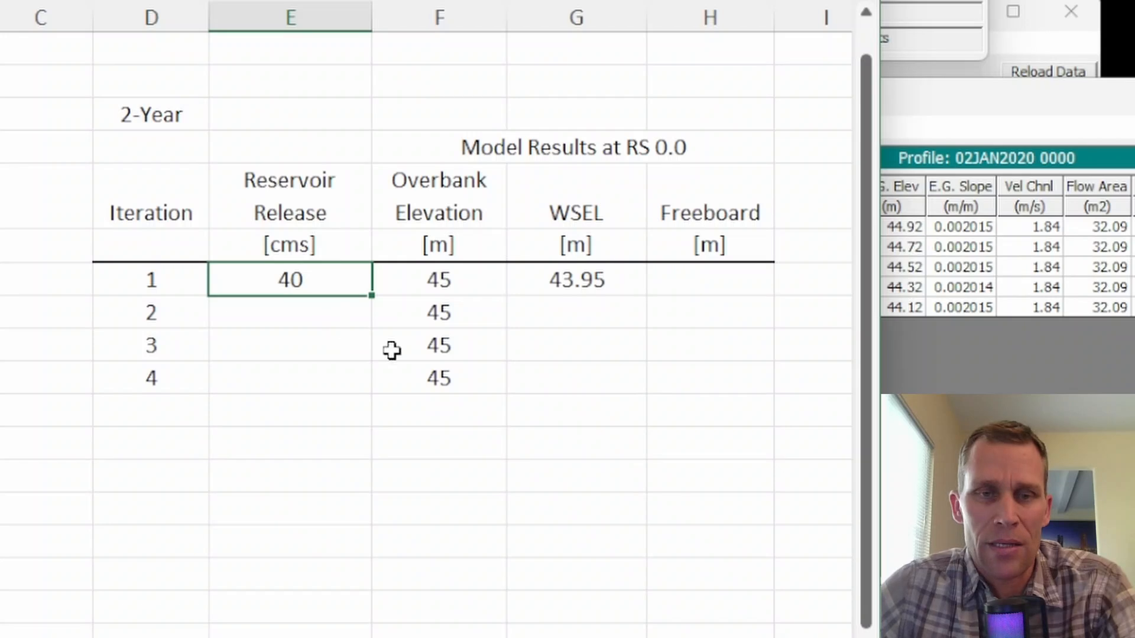
left_click(438, 283)
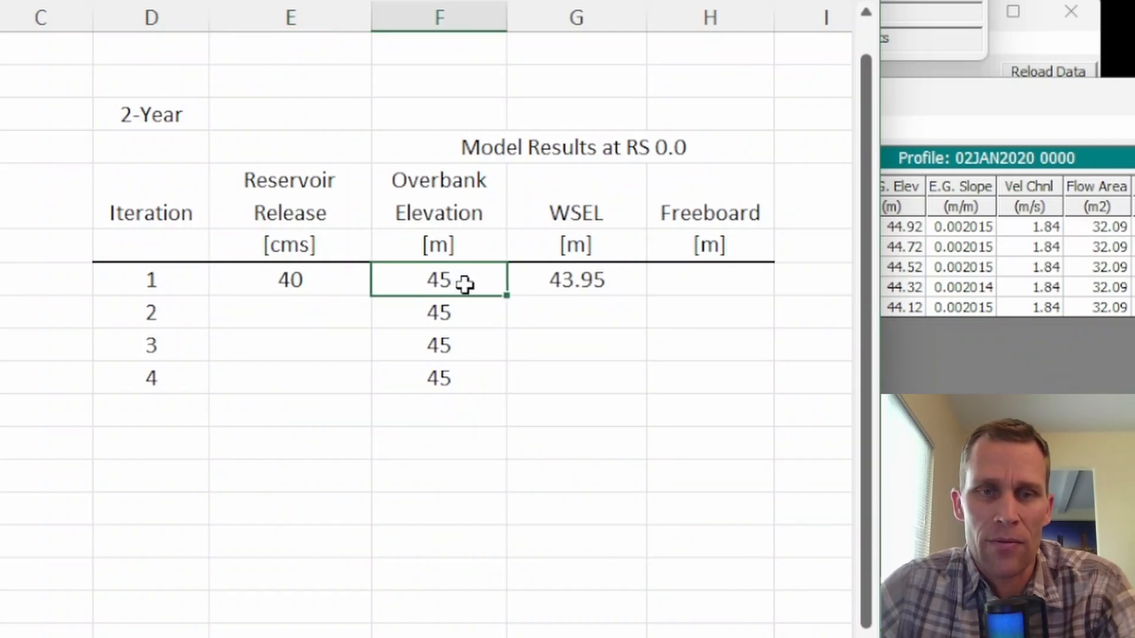
left_click(674, 281)
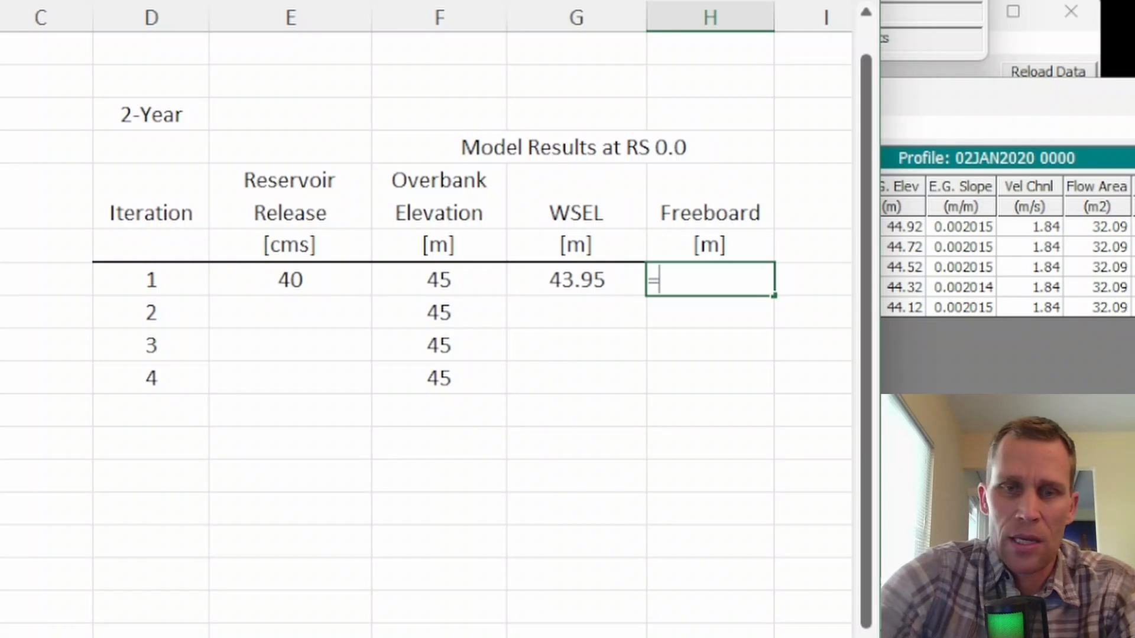
type("=")
key("Left")
key("Left")
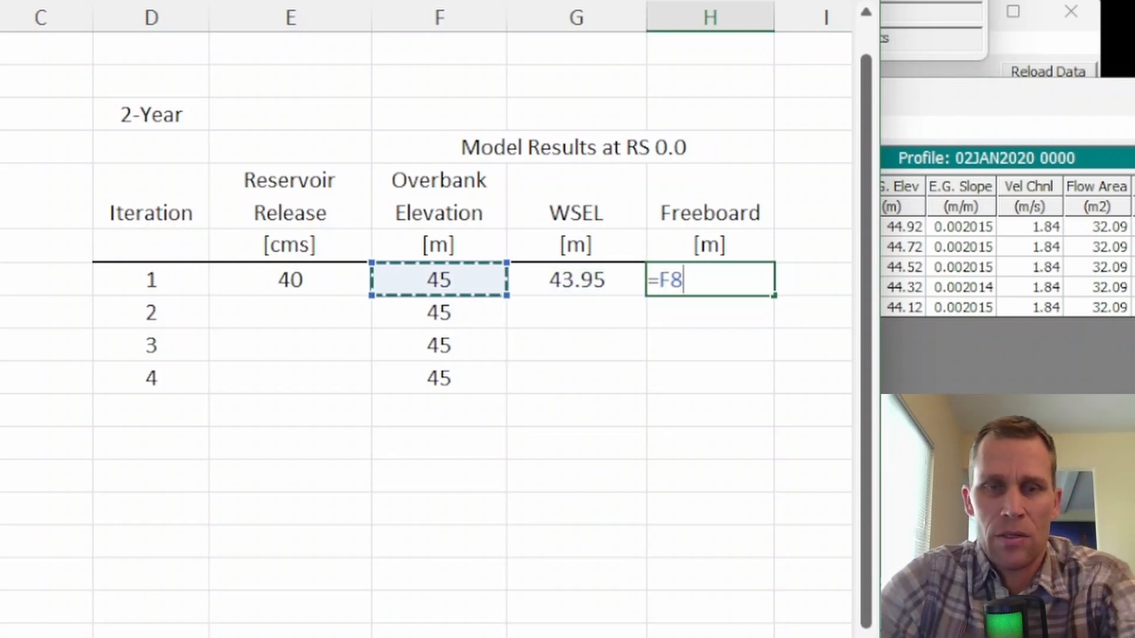
type("-")
key("Left")
key("Return")
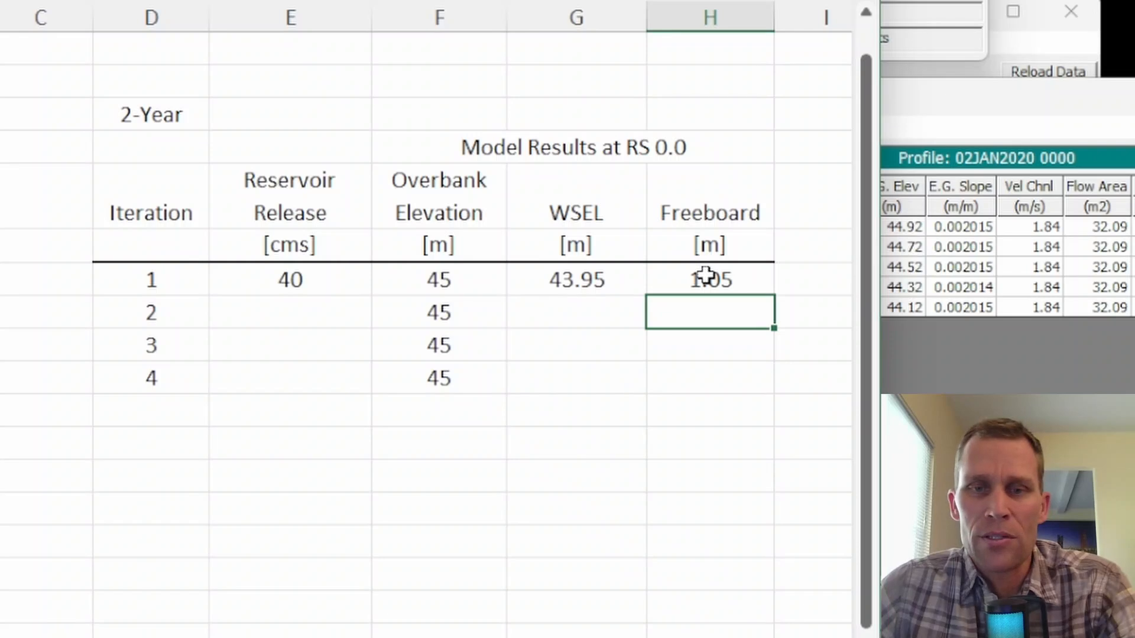
left_click(707, 278)
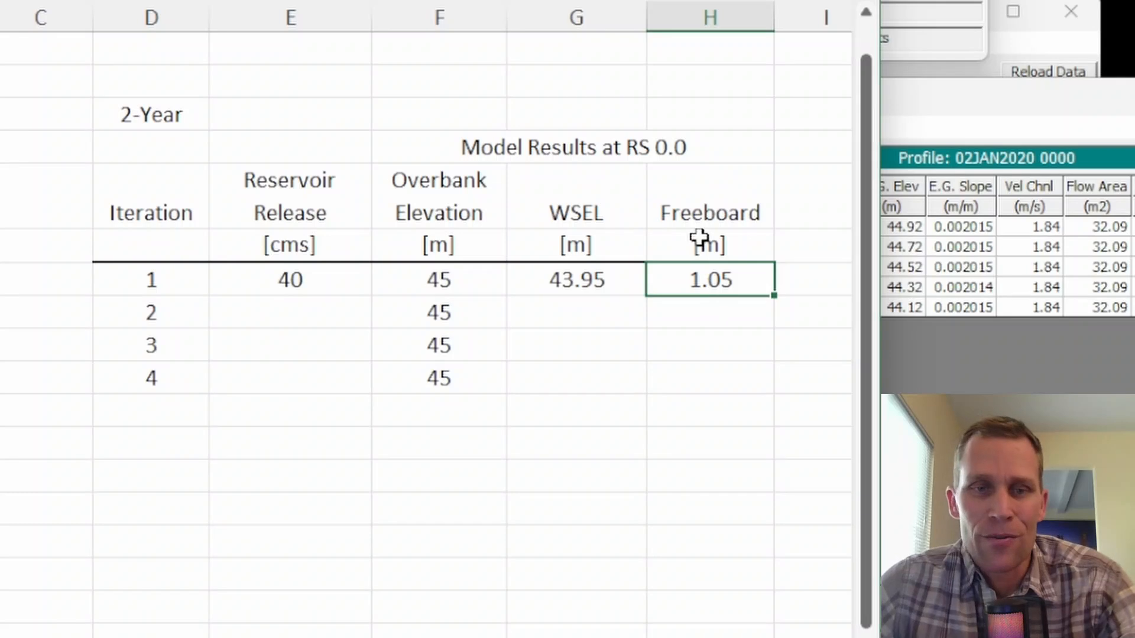
Enter 70 cms as the reservoir release of iteration 2.
left_click(299, 282)
left_click(305, 310)
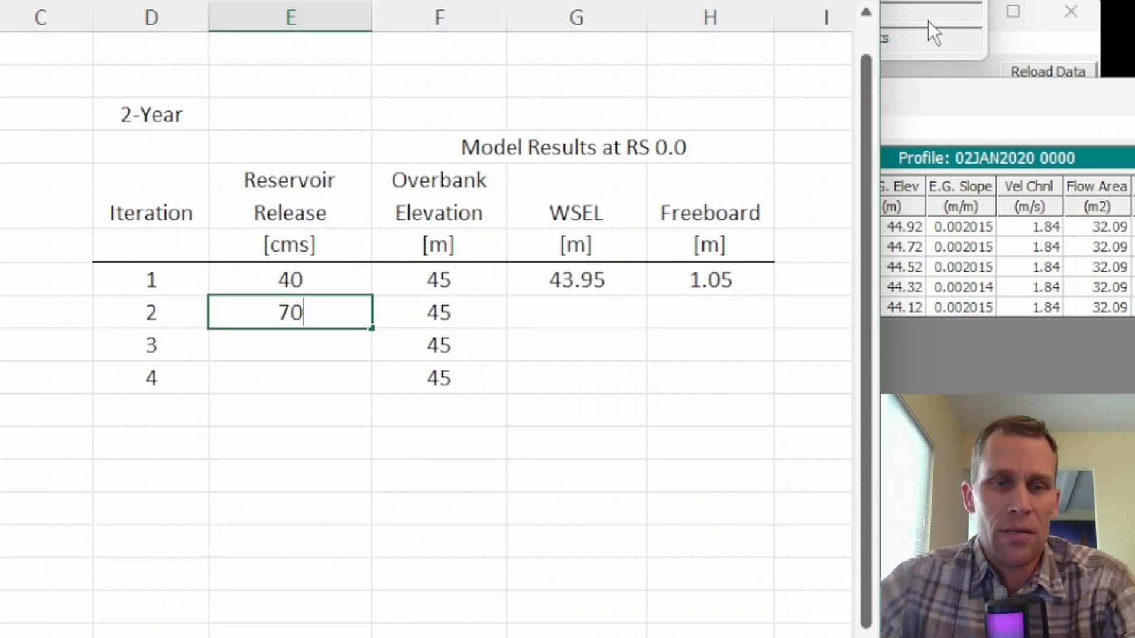
type("70")
key("Tab")
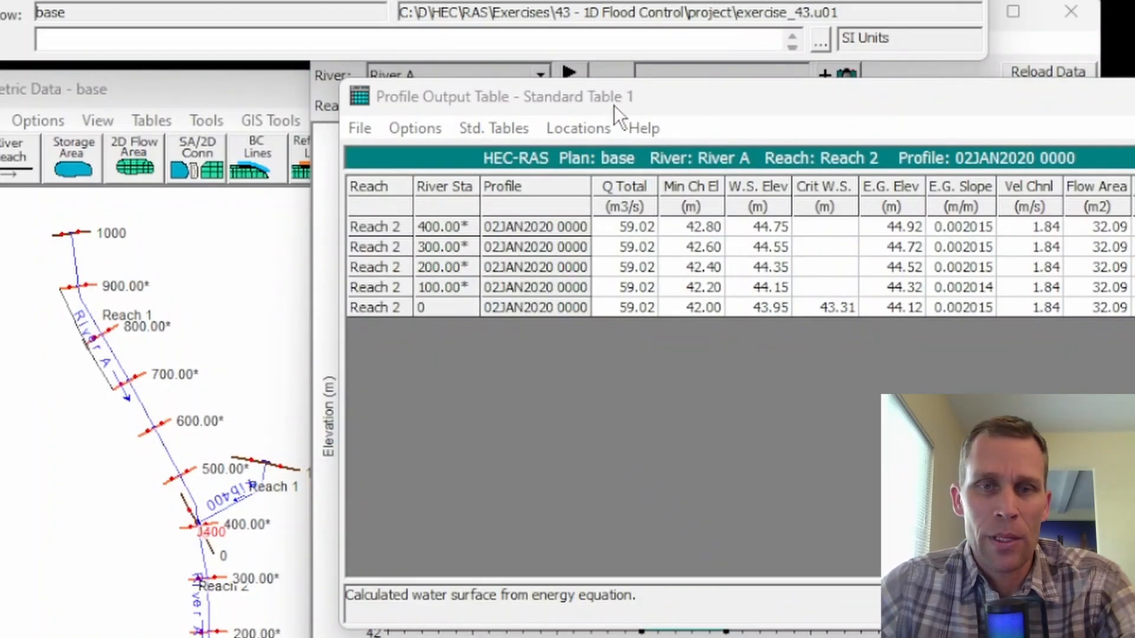
Switch to the HEC-RAS profile output table and show the Lateral Structures table for River A, Reach 1 instead of Reach 2.
left_click_drag(614, 105, 594, 111)
left_click(390, 135)
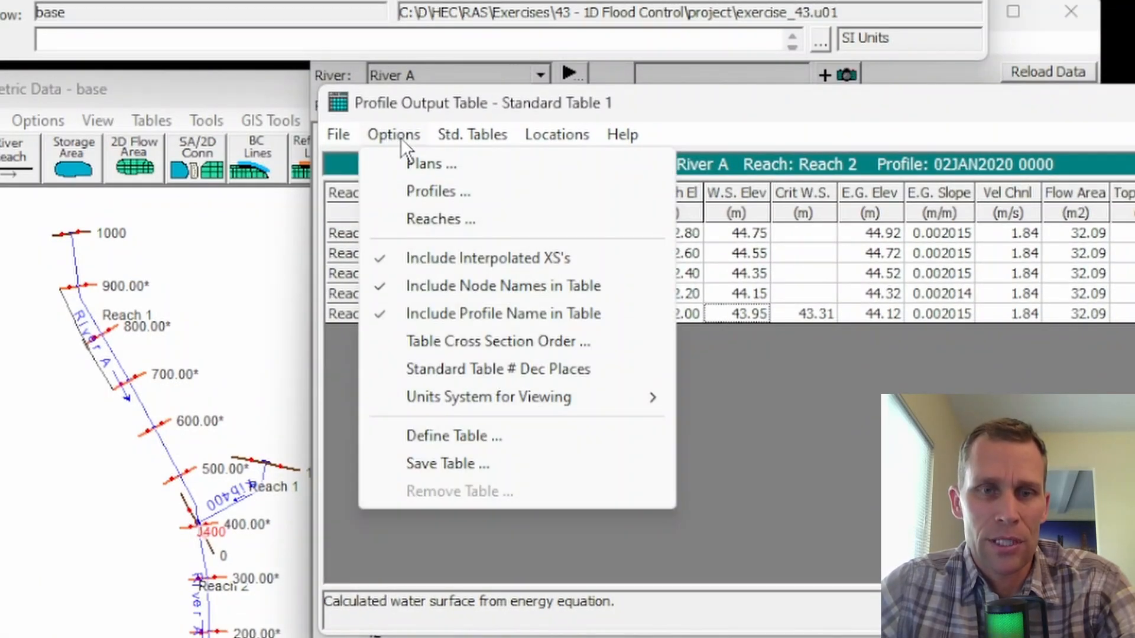
mouse_move(440, 136)
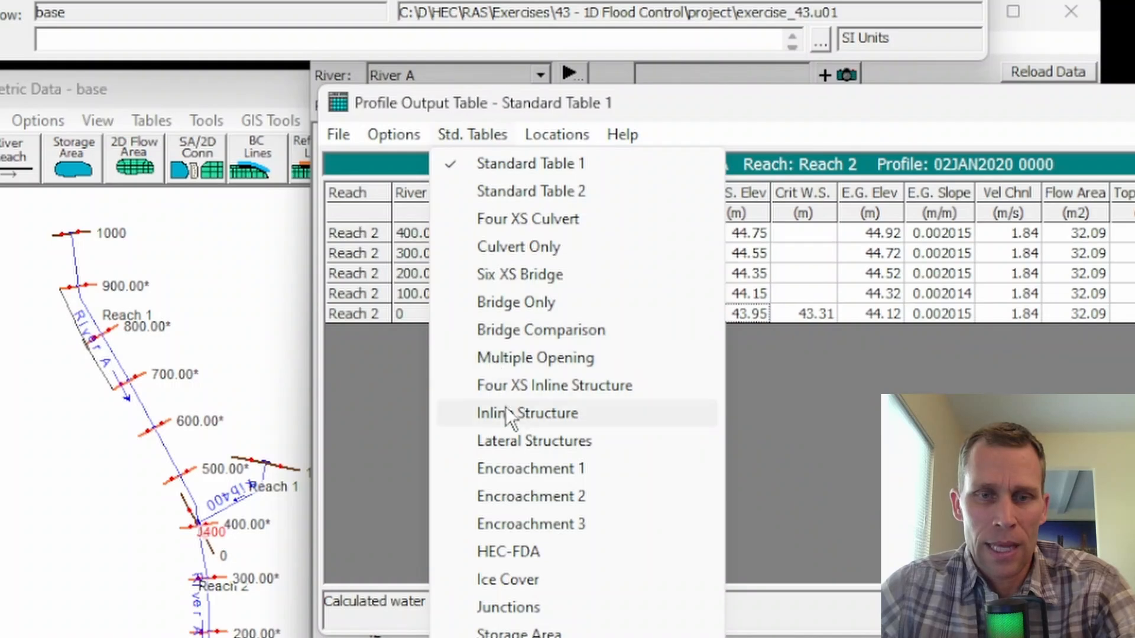
left_click(522, 440)
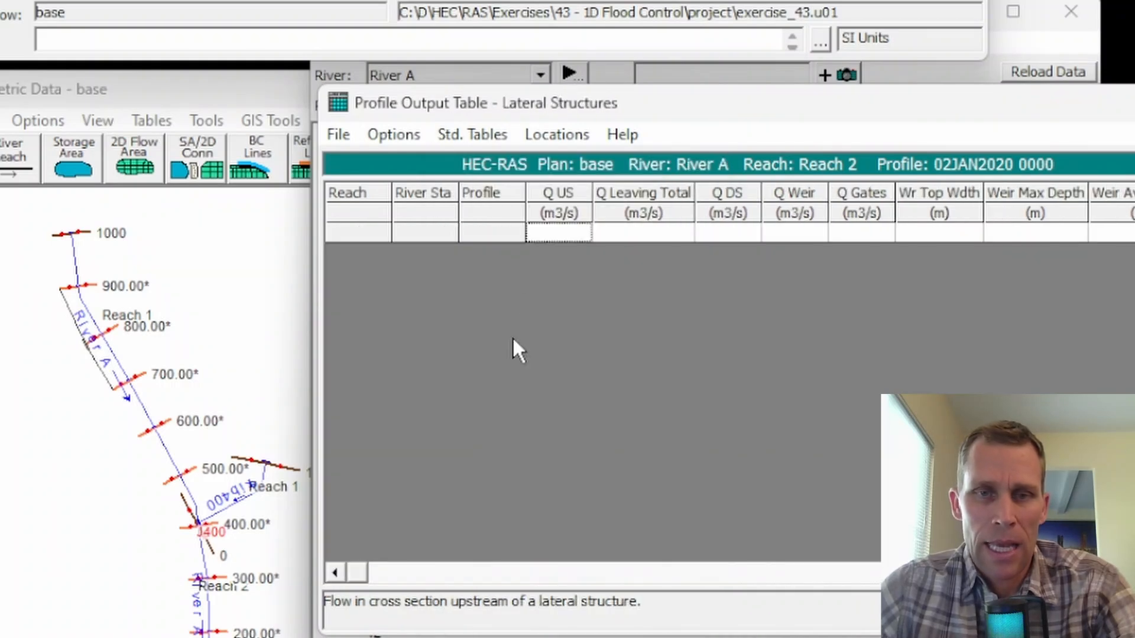
left_click(392, 139)
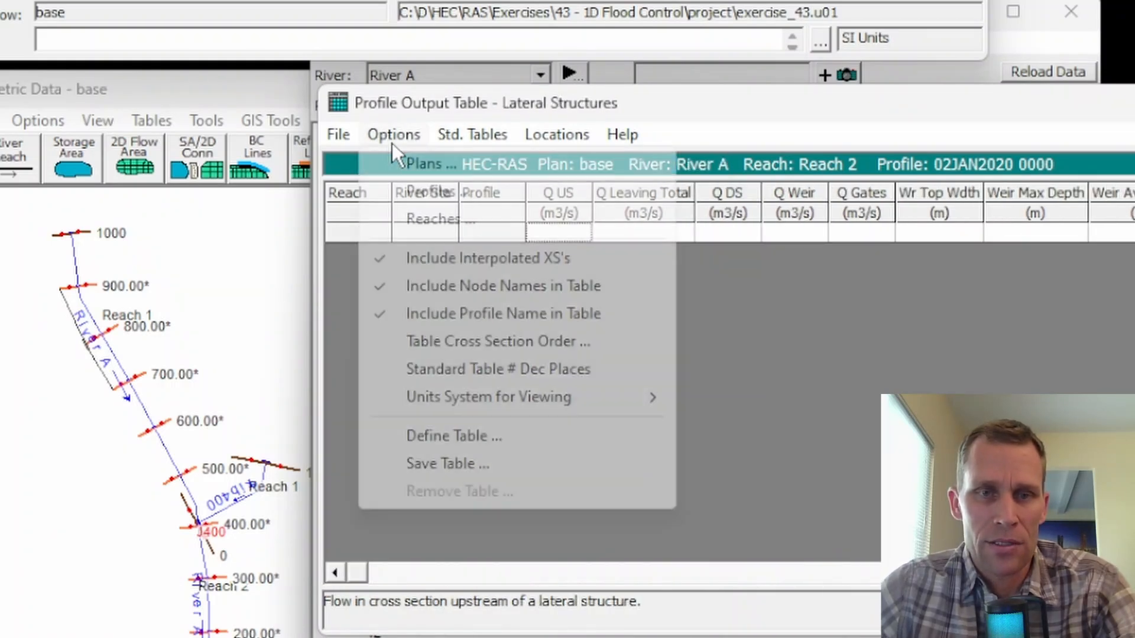
left_click(416, 217)
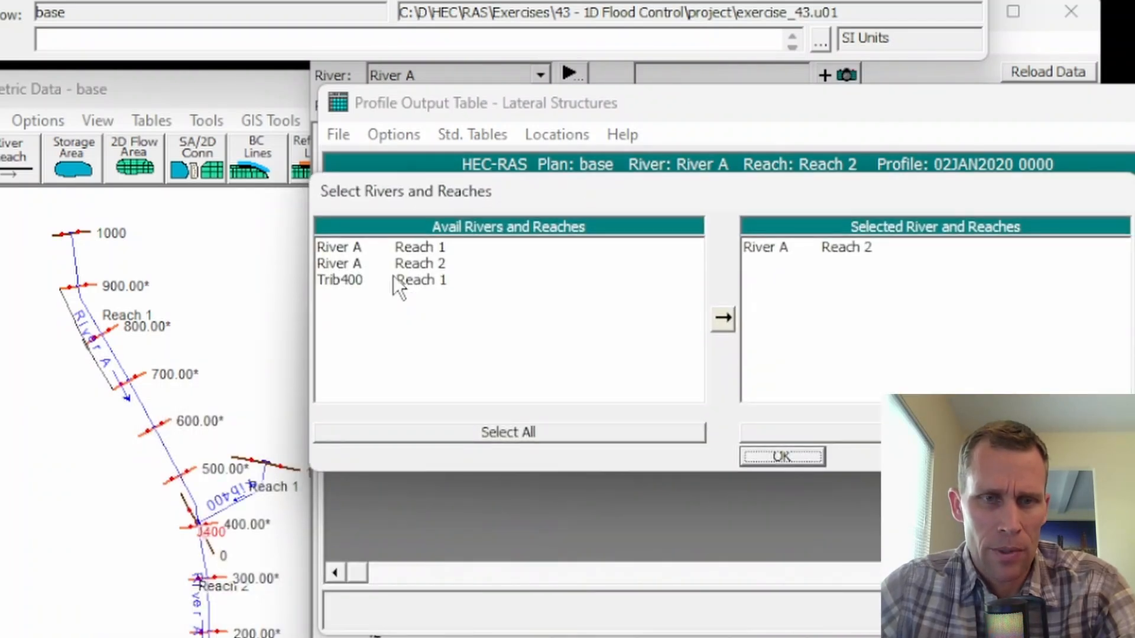
double_click(417, 247)
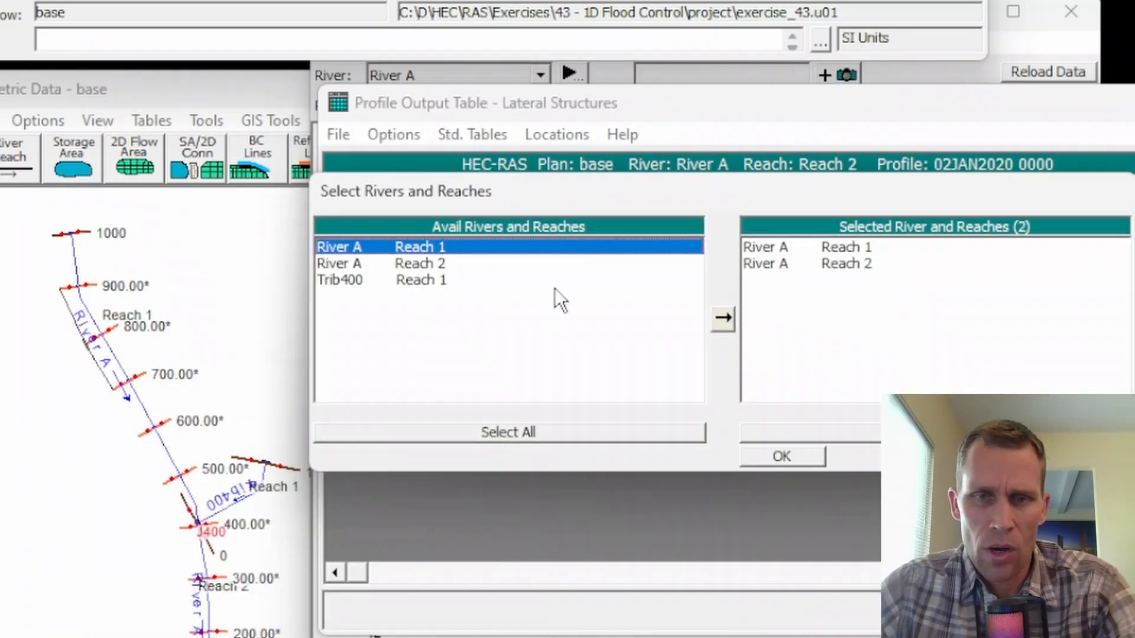
double_click(775, 261)
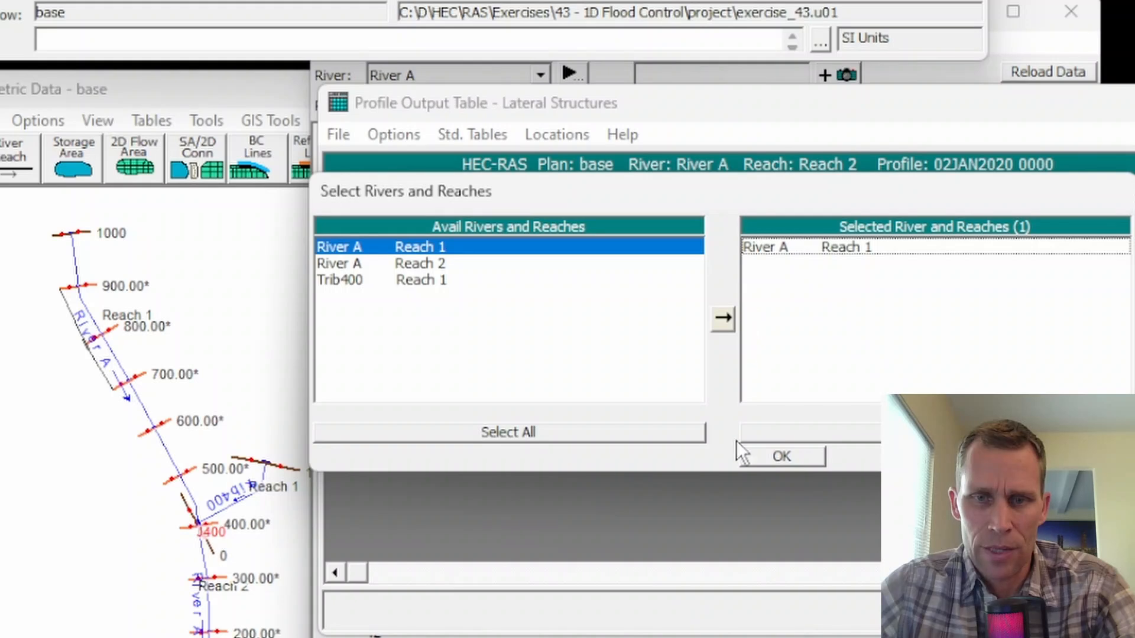
left_click(801, 457)
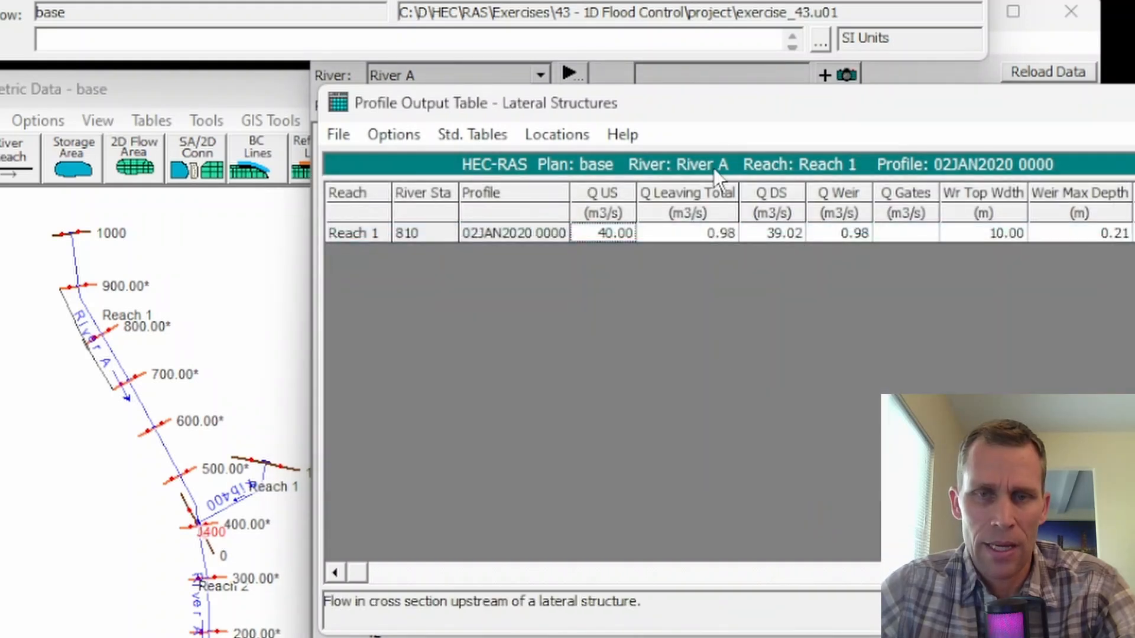
Examine the lateral structure's total leaving flow, upstream flow and downstream flow at station 810.
mouse_move(705, 101)
left_mouse_down()
mouse_move(684, 111)
mouse_move(694, 108)
left_mouse_up()
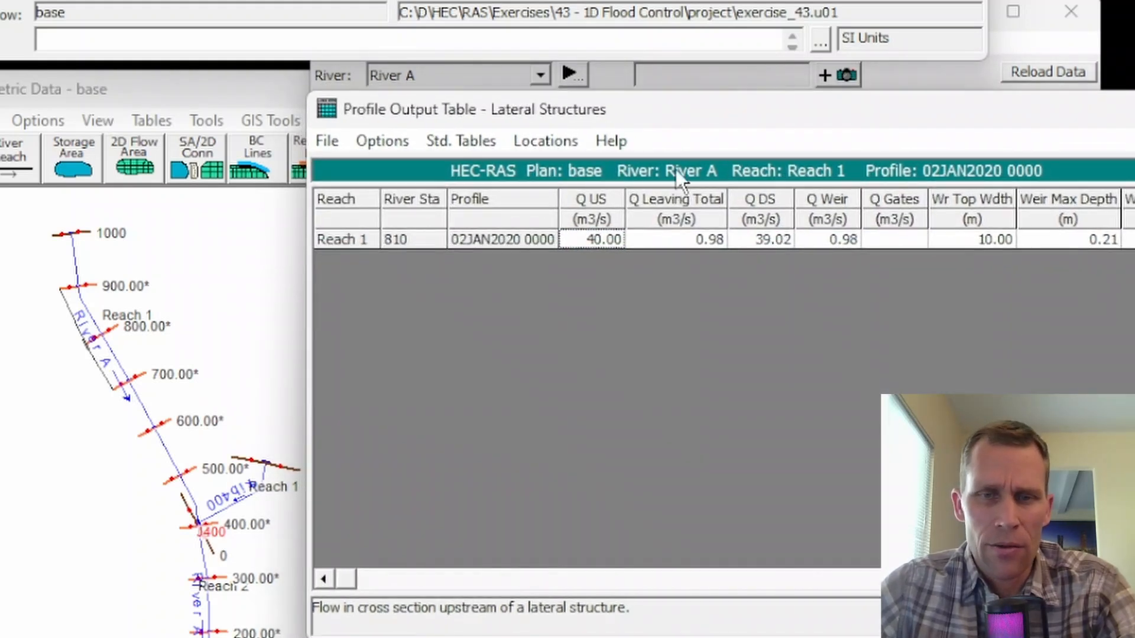
left_click(695, 240)
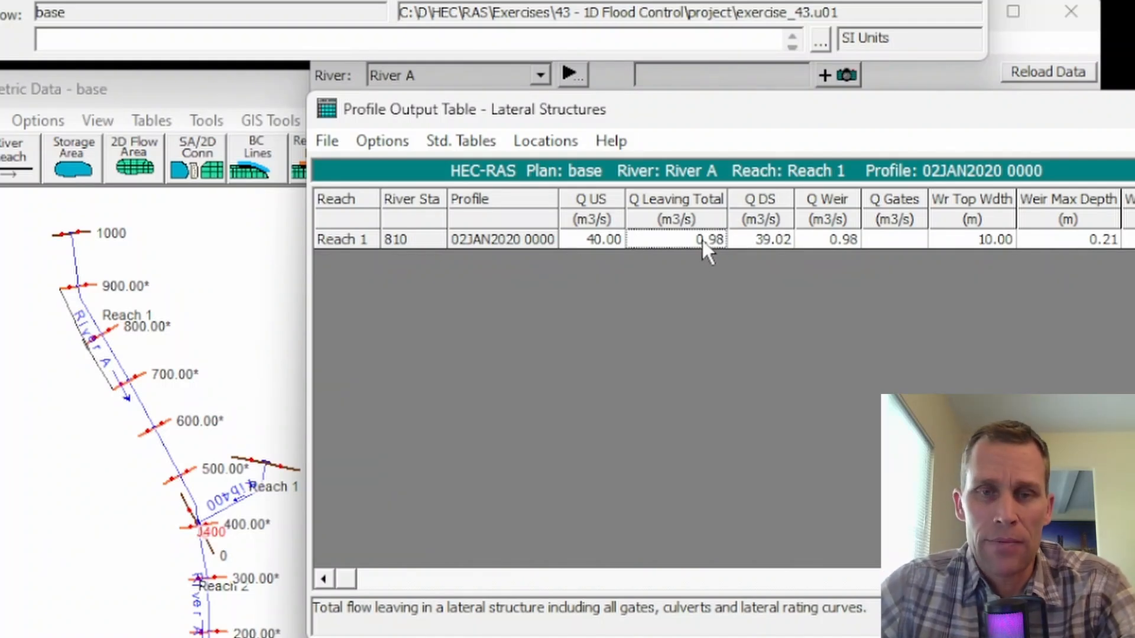
left_click(583, 242)
left_click(770, 237)
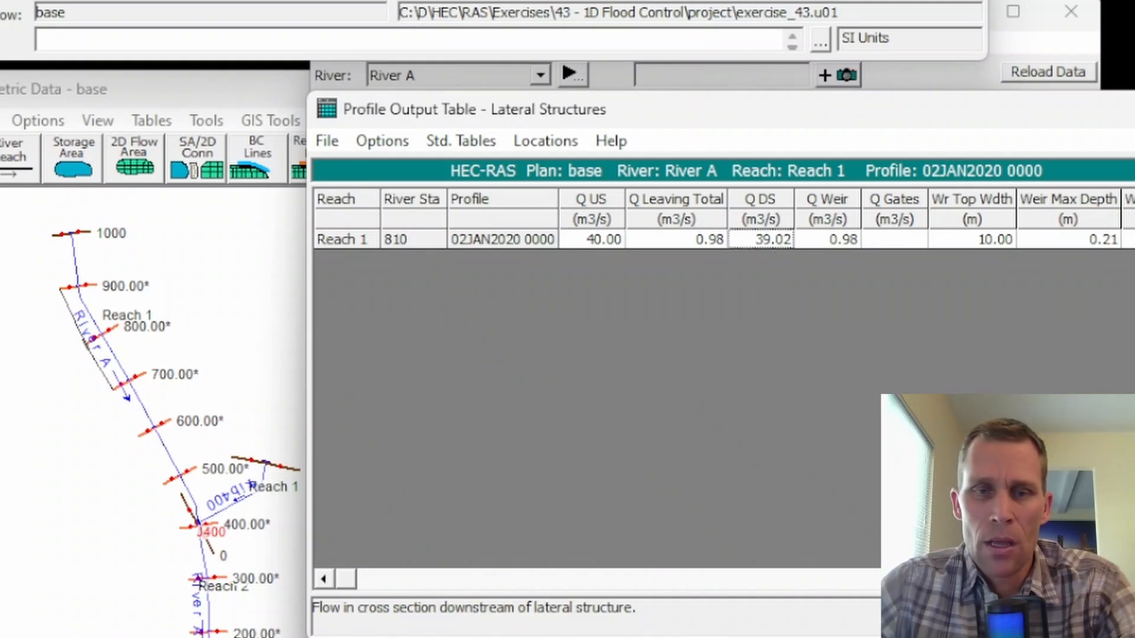
Close the profile output table, the cross section plot and the Unsteady Flow Analysis window.
left_click(1132, 109)
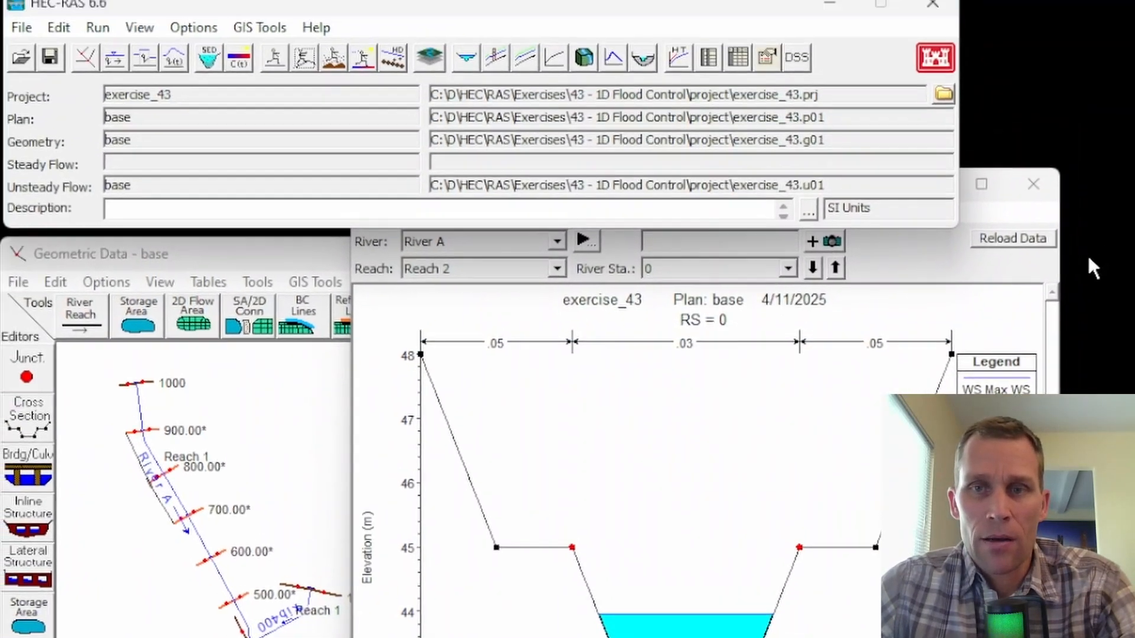
left_click(1033, 183)
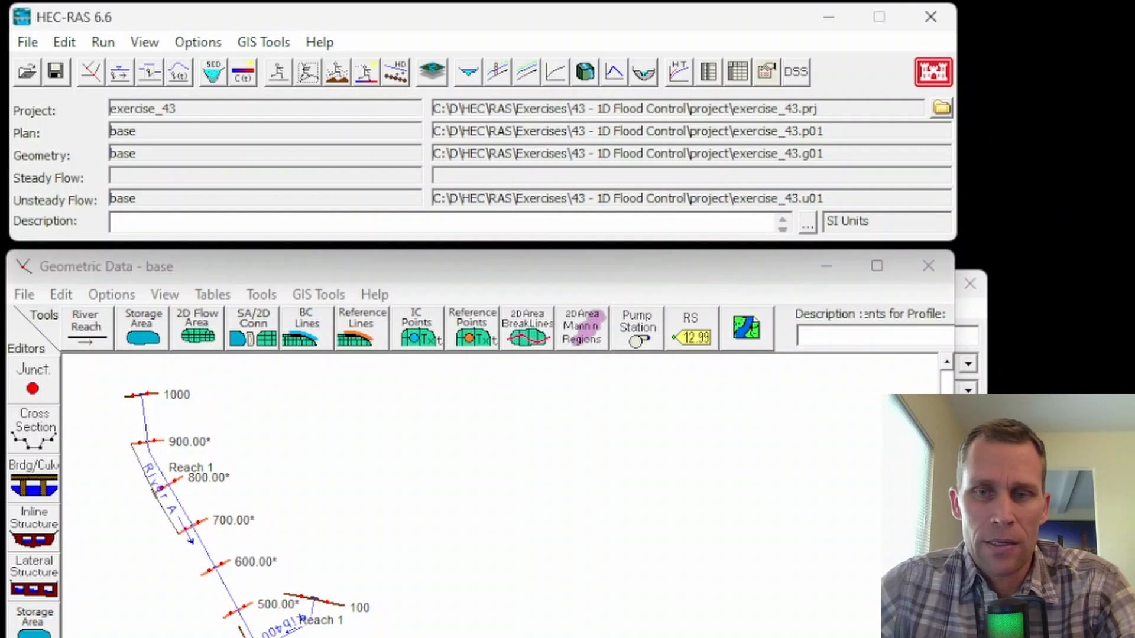
left_click(970, 521)
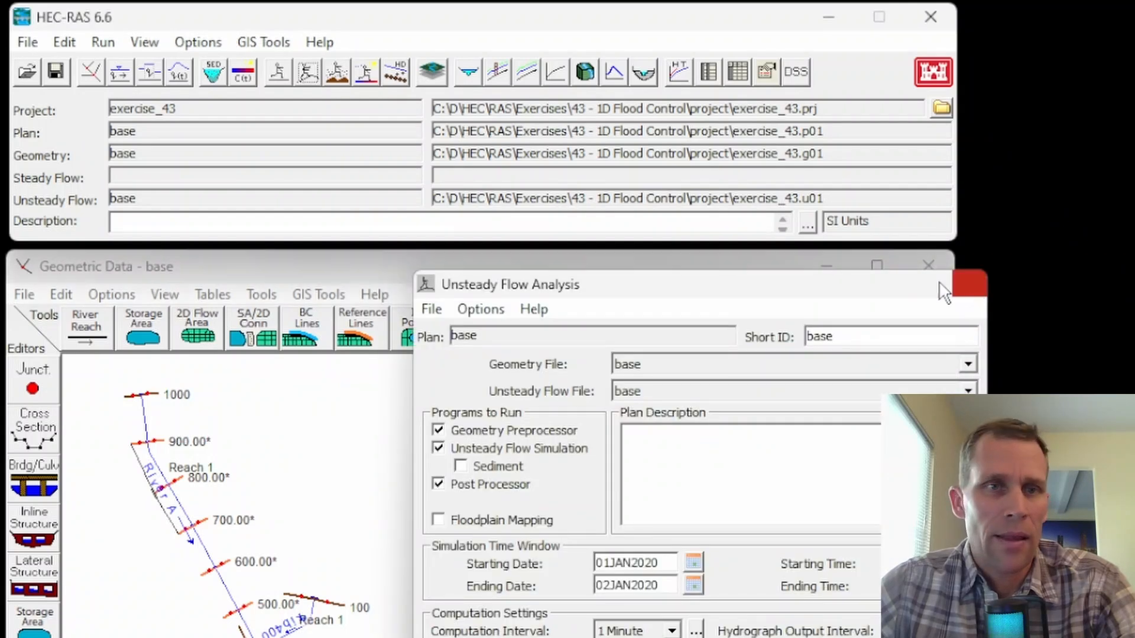
left_click(970, 284)
Replace the three flows in the flow hydrograph at River A, Reach 1, station 1000 with 70 m3/s each.
left_click(178, 72)
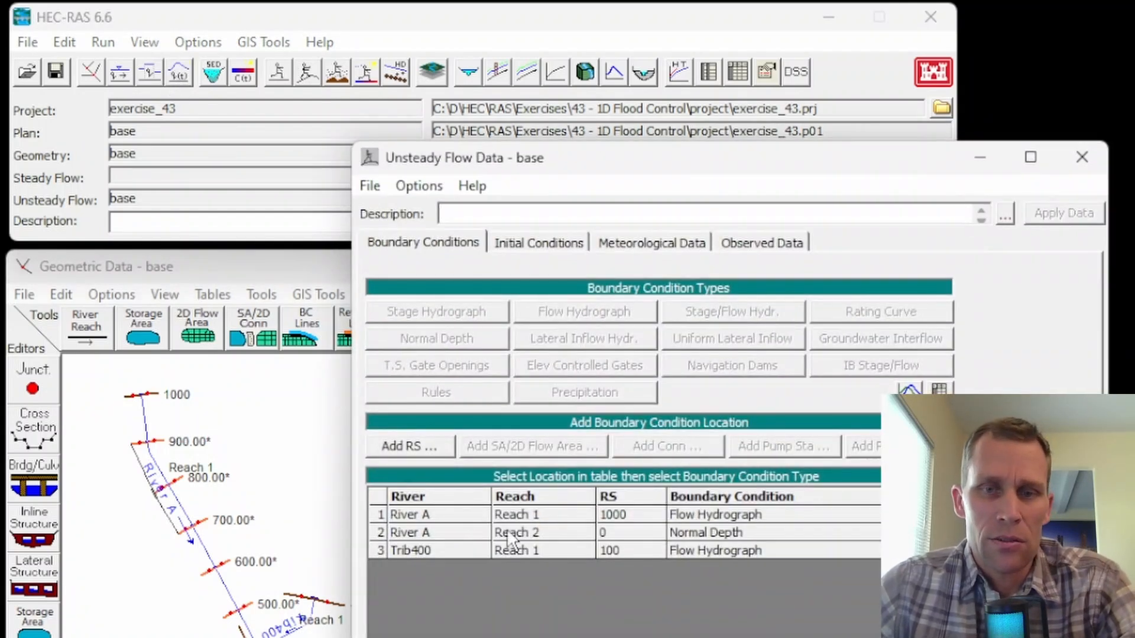
double_click(683, 514)
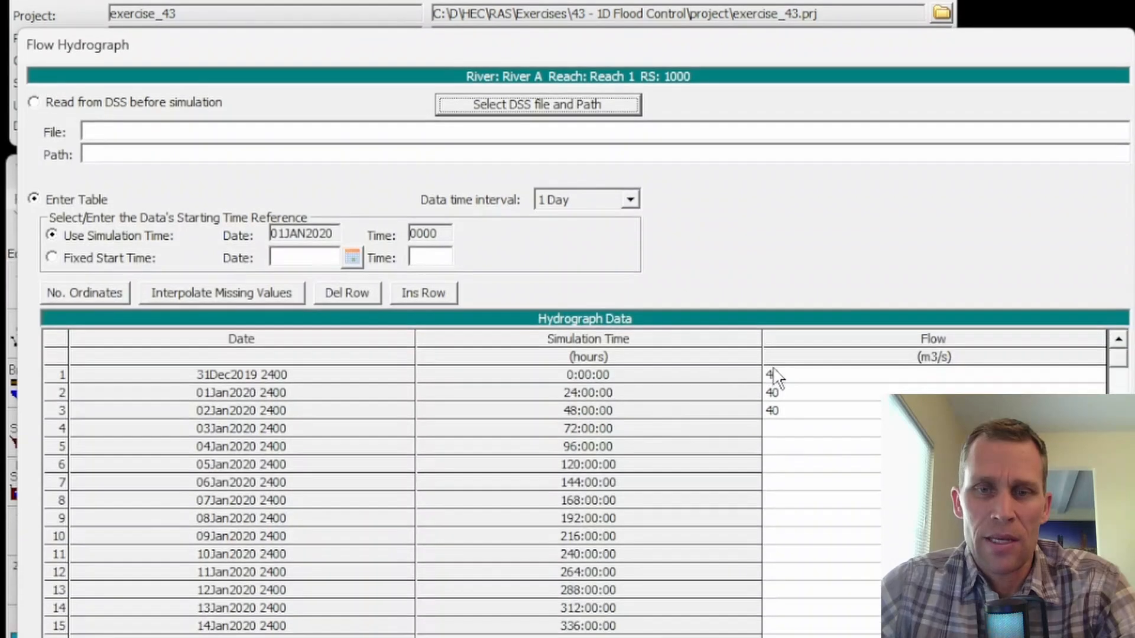
left_click(777, 447)
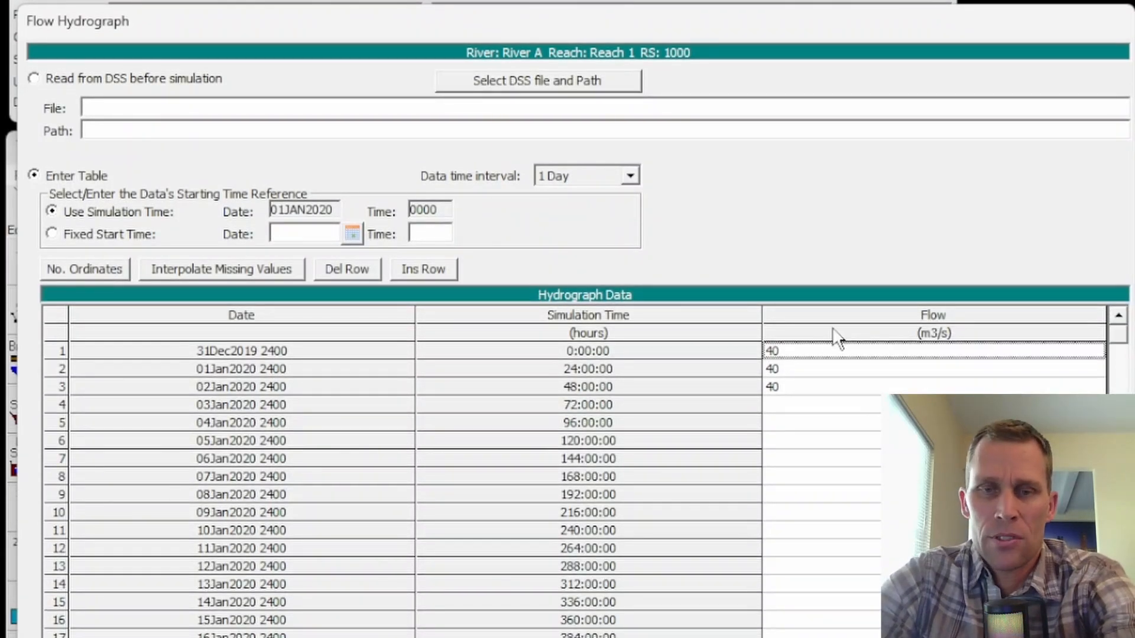
key("Delete")
key("Delete")
key("Delete")
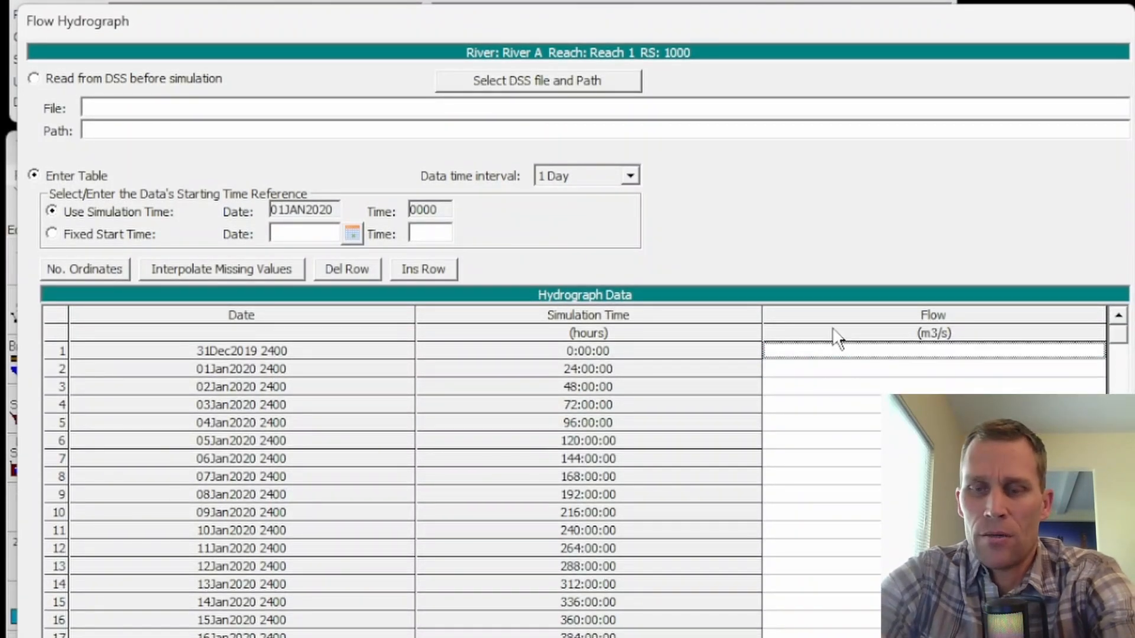
type("70")
key("Return")
type("70")
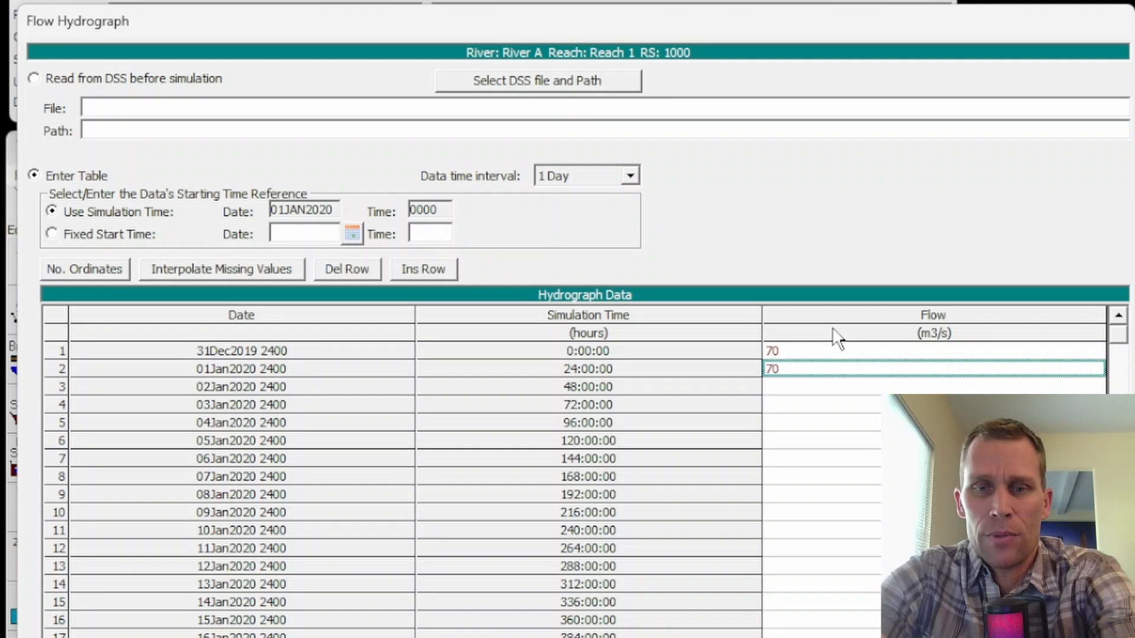
key("Return")
type("70")
key("Return")
left_click(674, 637)
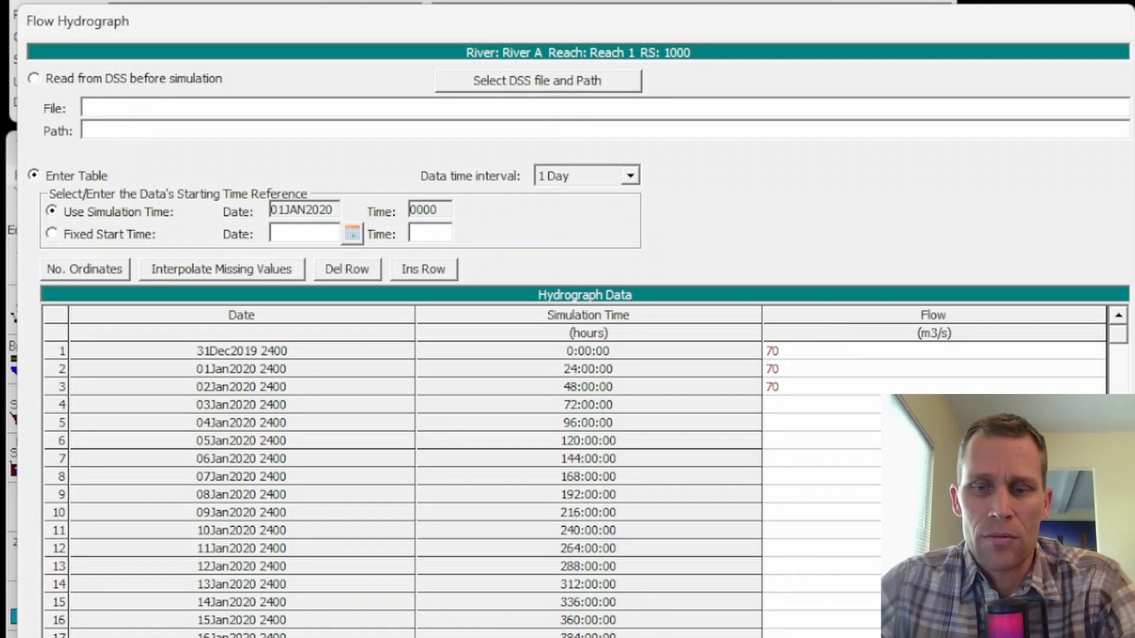
Save the unsteady flow data and close its editor.
left_click(371, 67)
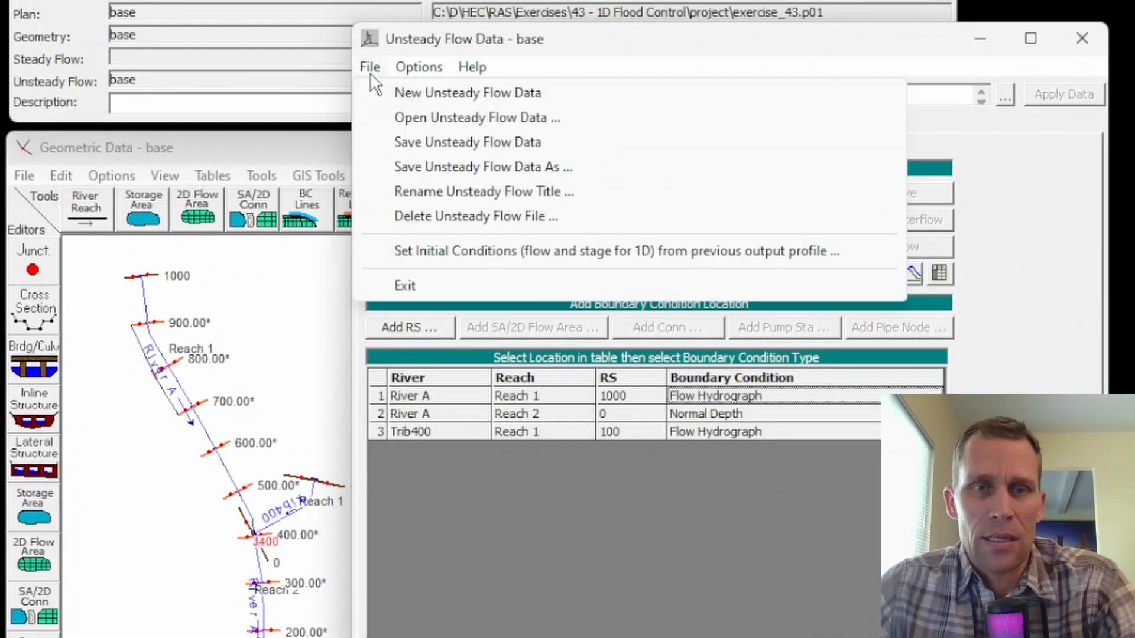
left_click(408, 145)
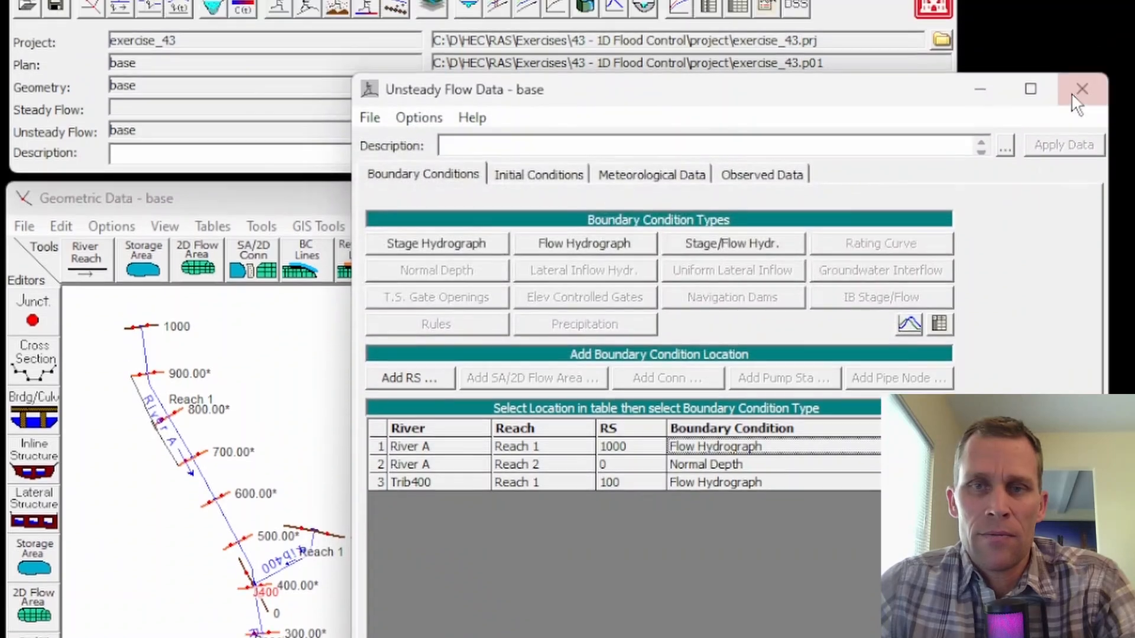
left_click(1082, 38)
Compute the unsteady flow simulation for the base plan and close the computation and analysis windows.
left_click(314, 84)
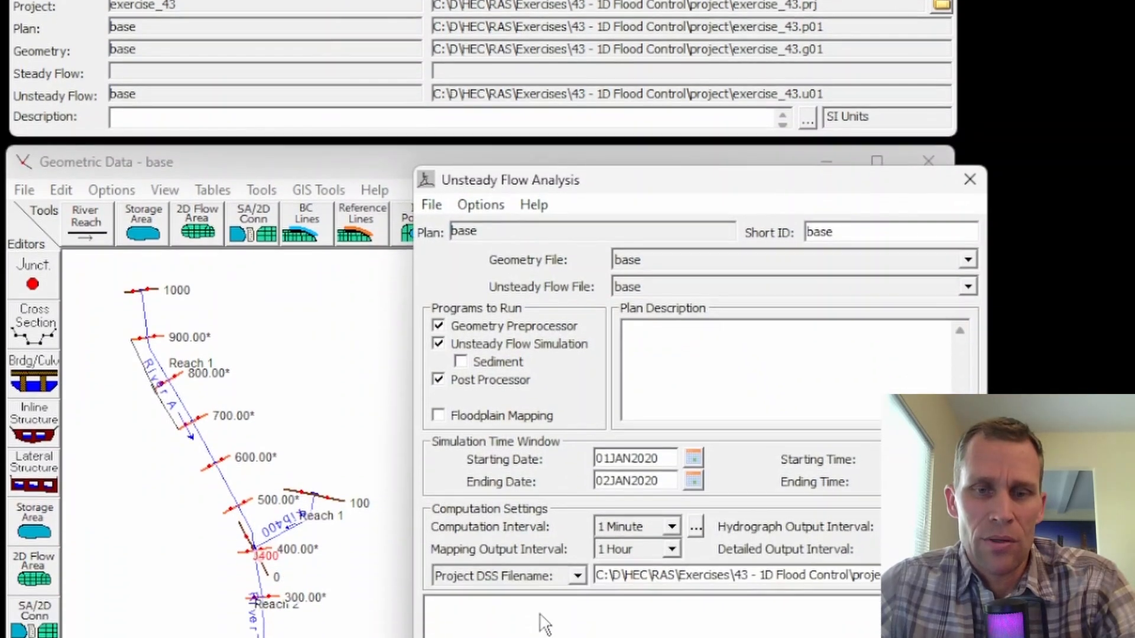
left_click(653, 635)
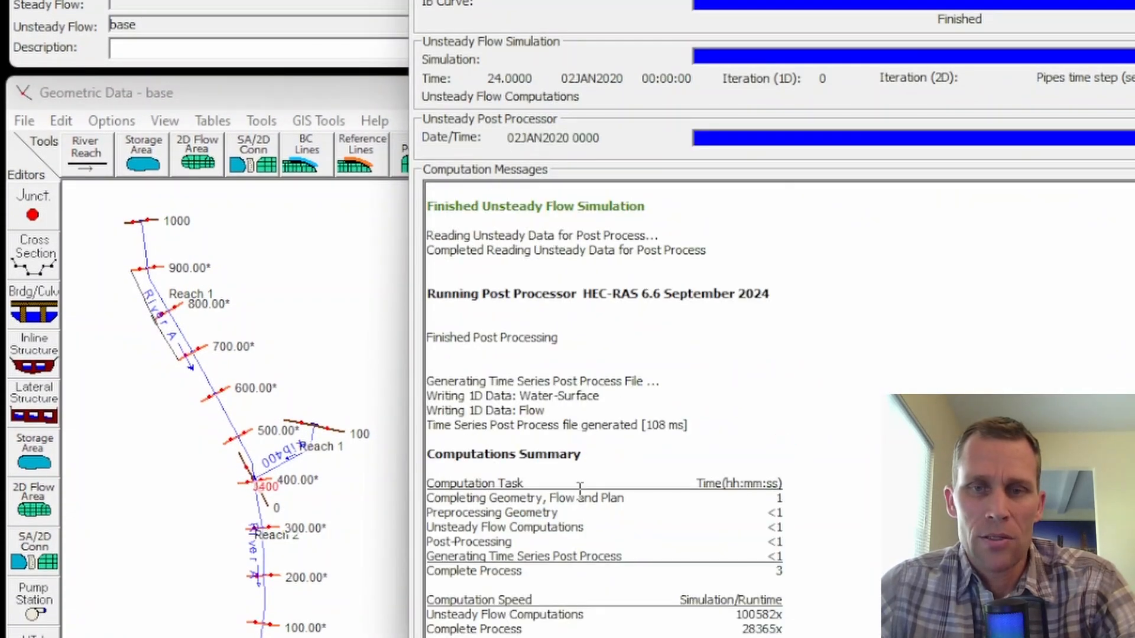
left_click(1111, 636)
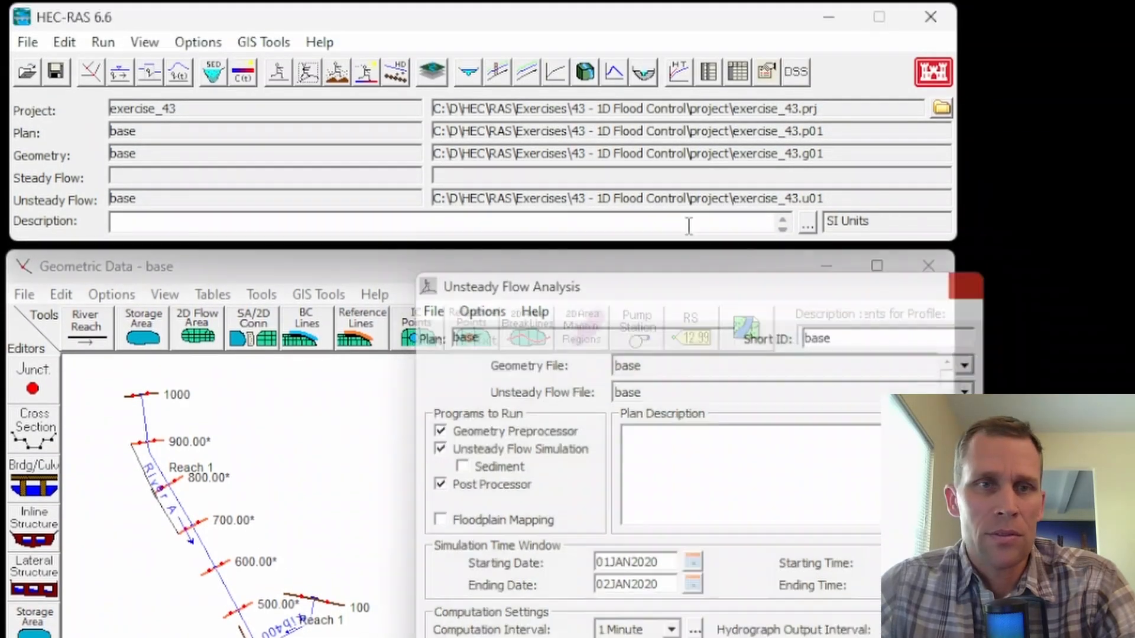
left_click(970, 233)
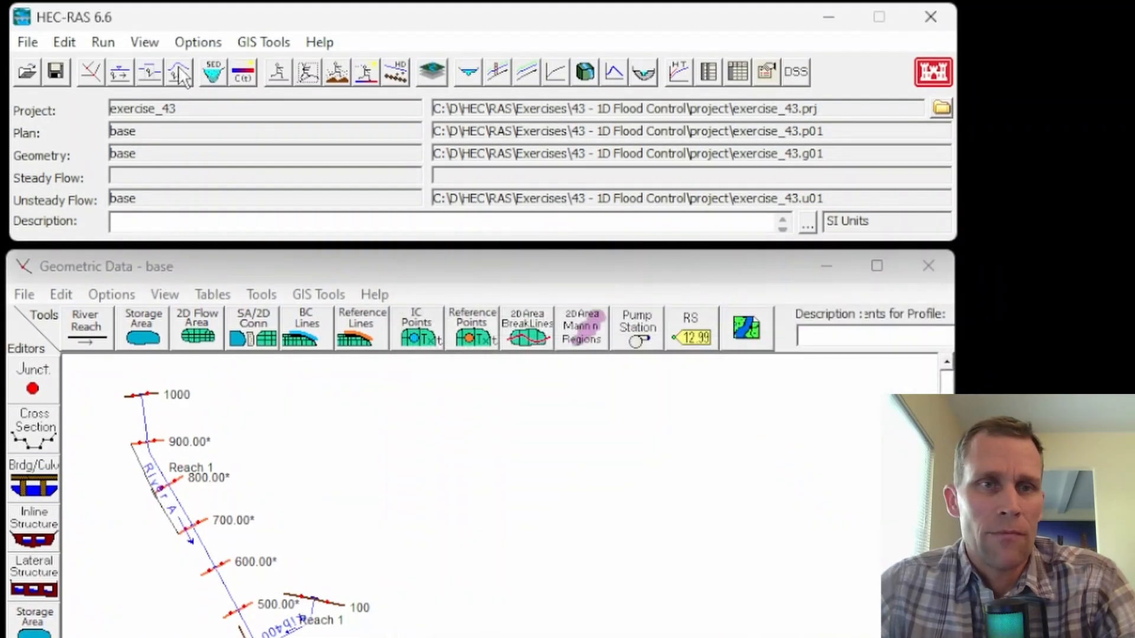
Open the cross section plot for River A, Reach 2, station 0, check the water level against the banks, and close it.
left_click(155, 43)
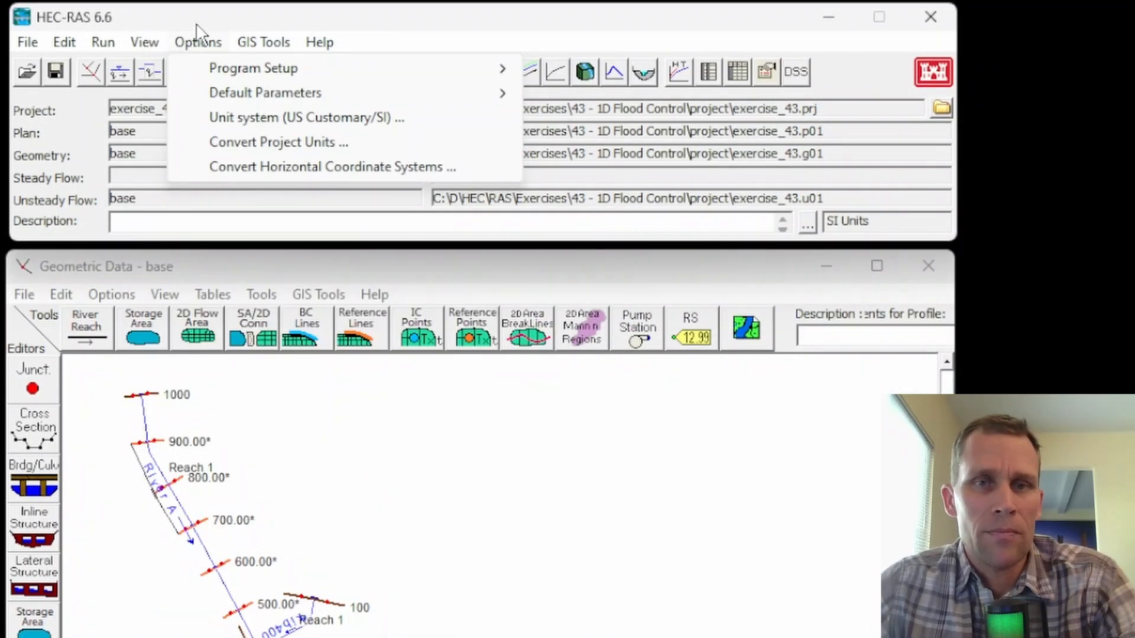
left_click(198, 37)
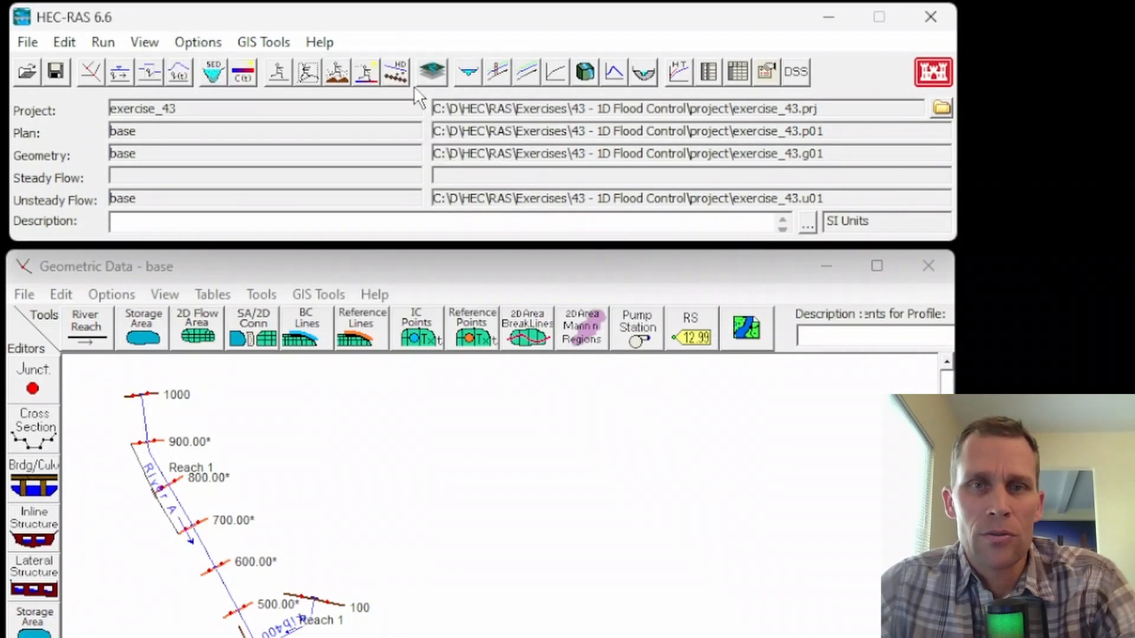
left_click(468, 72)
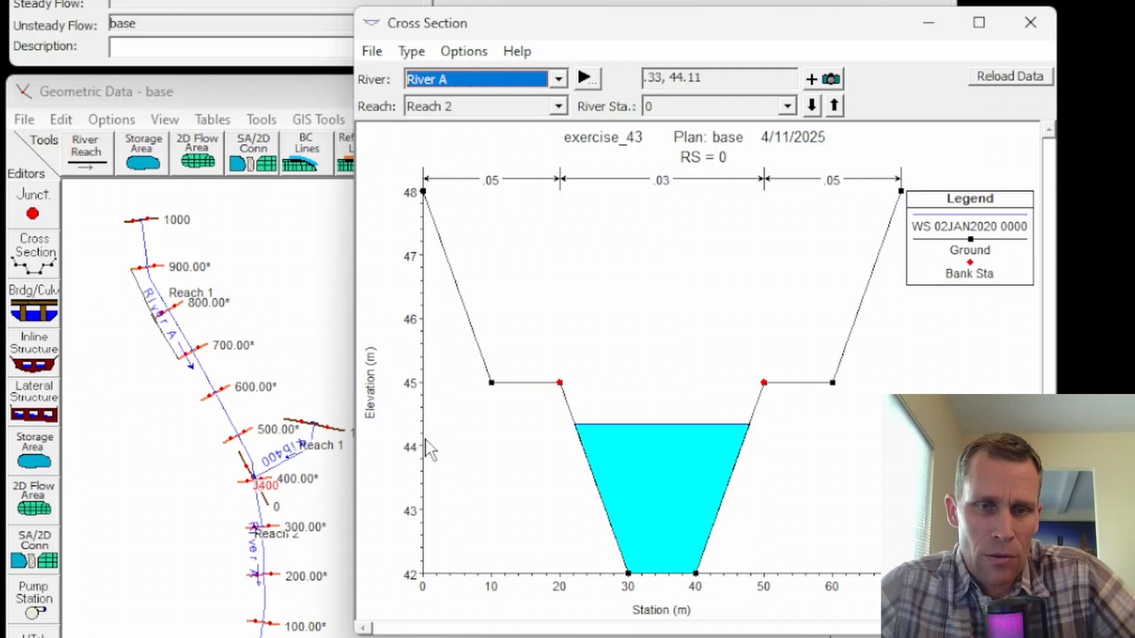
left_click(643, 425)
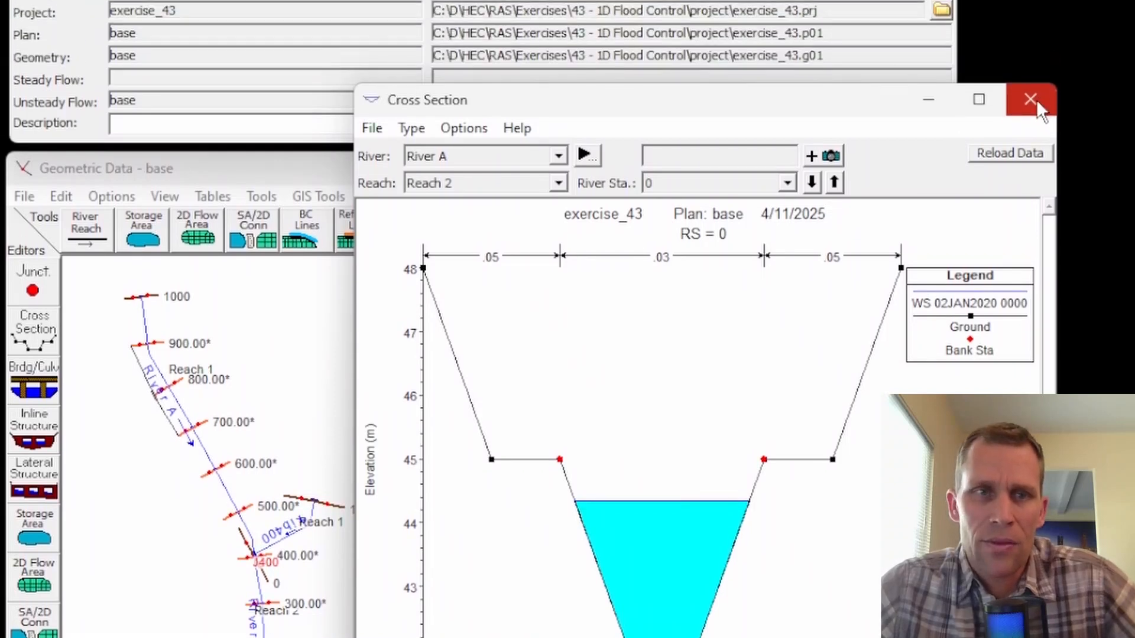
left_click(1030, 22)
Open the profile summary output table and display it as Standard Table 1.
left_click(141, 45)
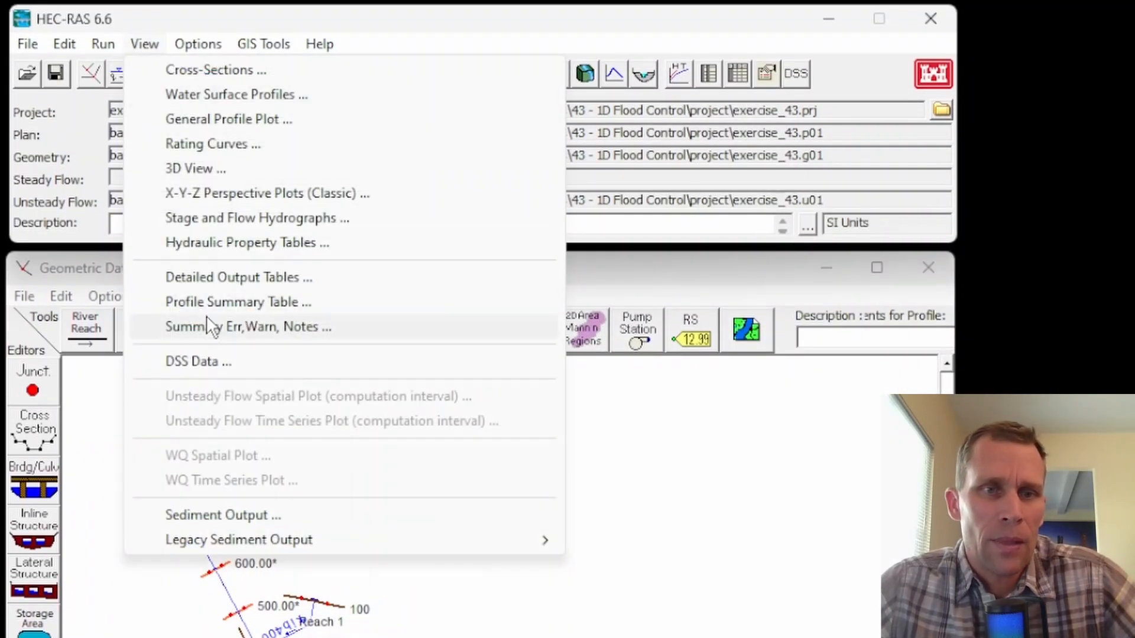
left_click(225, 302)
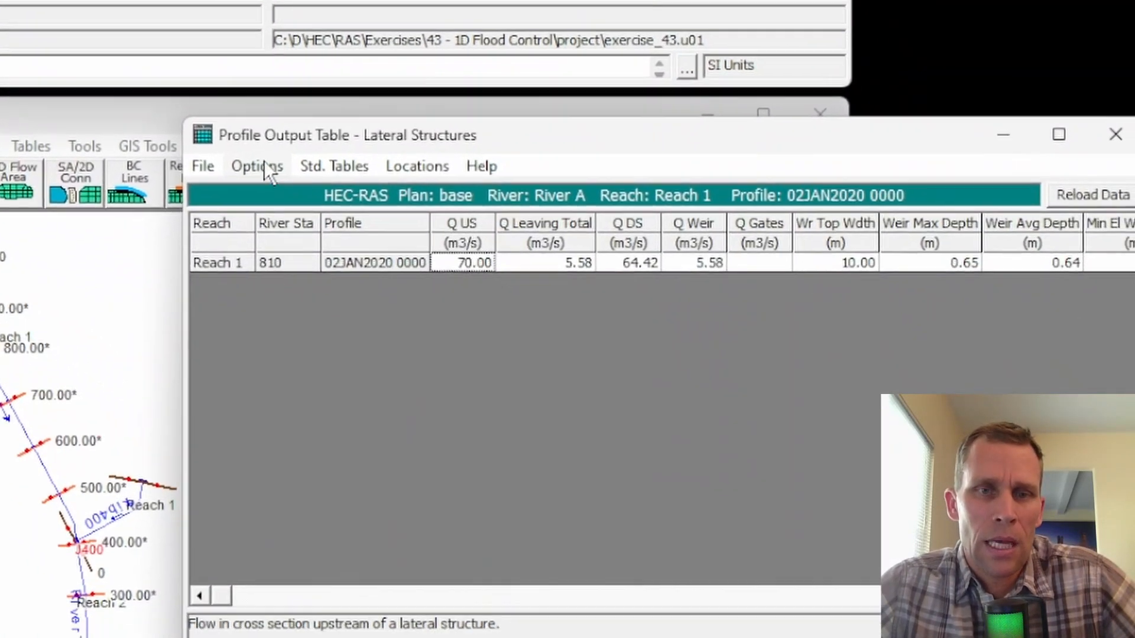
left_click(501, 325)
left_click(317, 164)
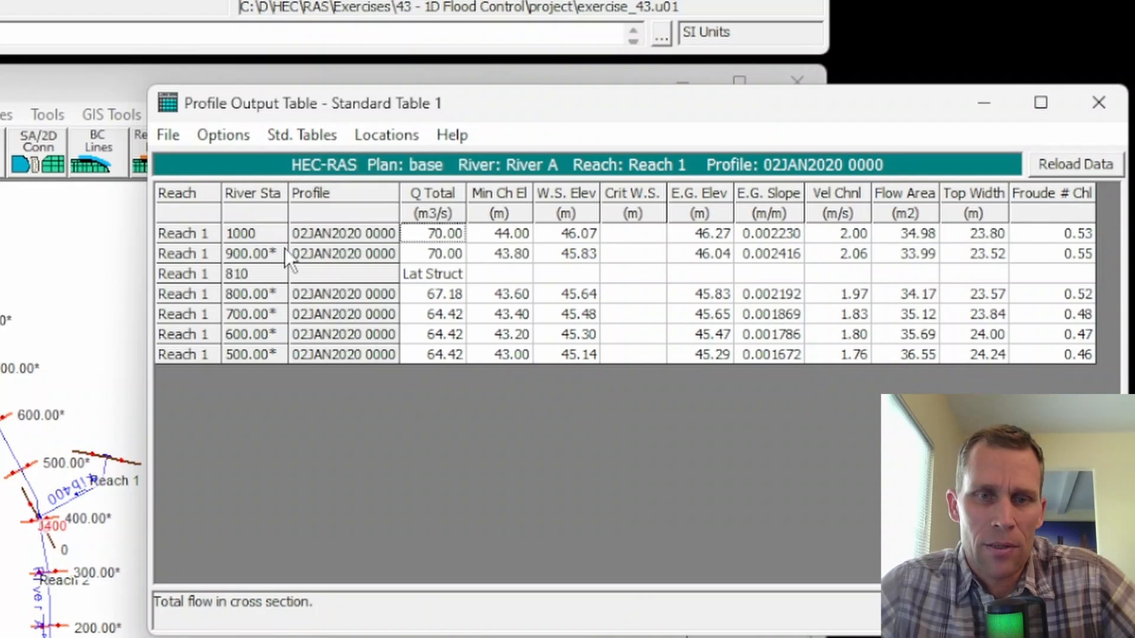
Include River A, Reach 2 in the output table and read the water surface elevation at station 0.
left_click(214, 136)
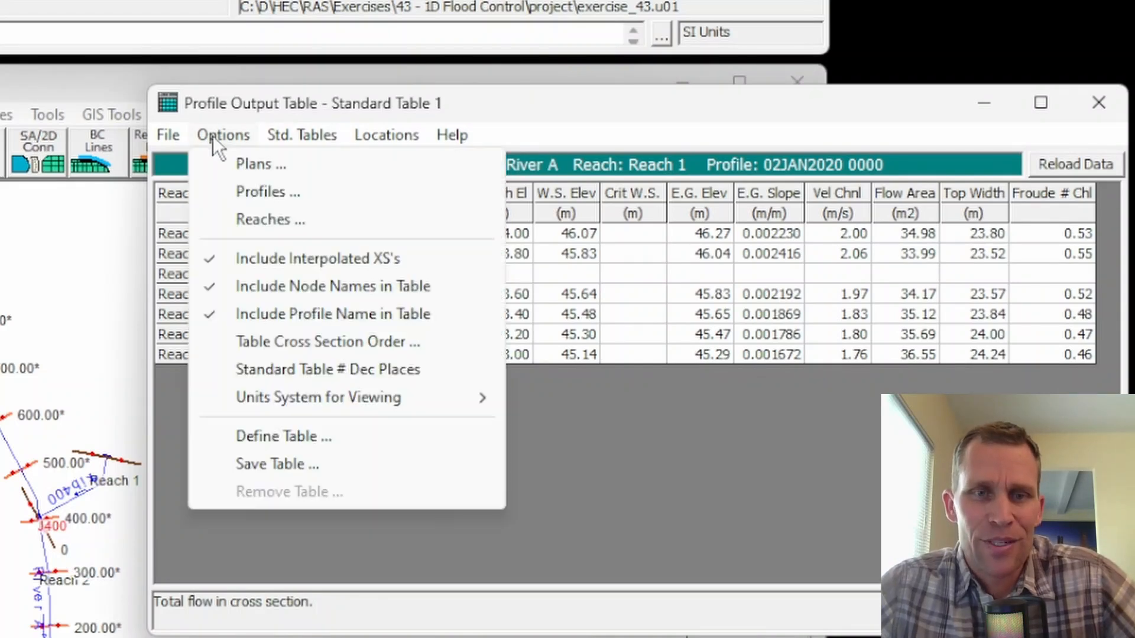
left_click(272, 227)
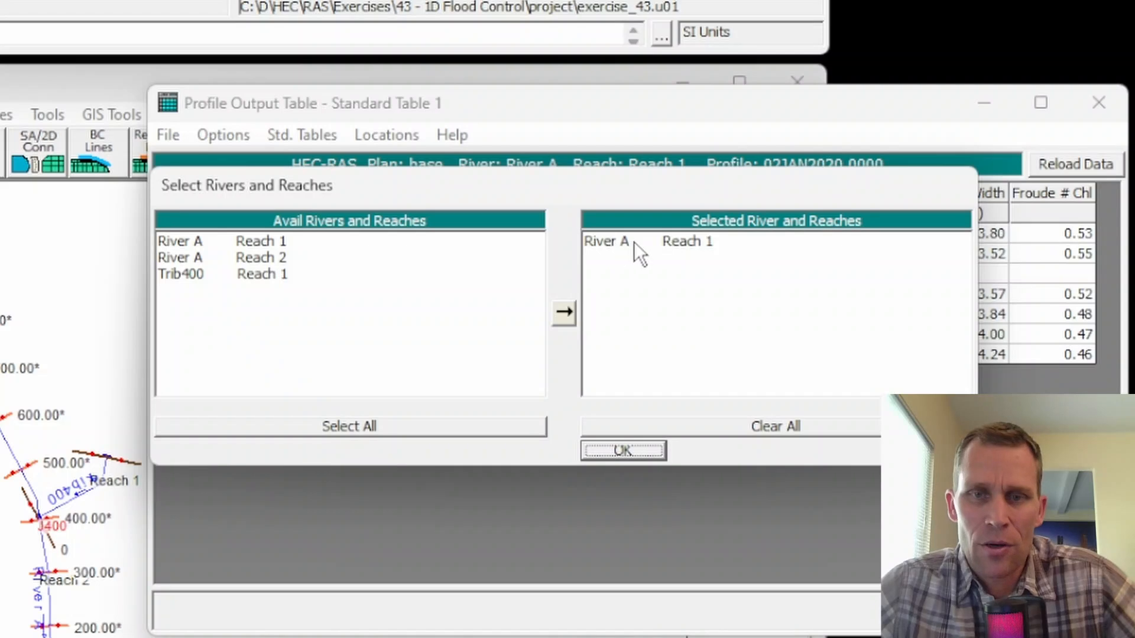
double_click(247, 260)
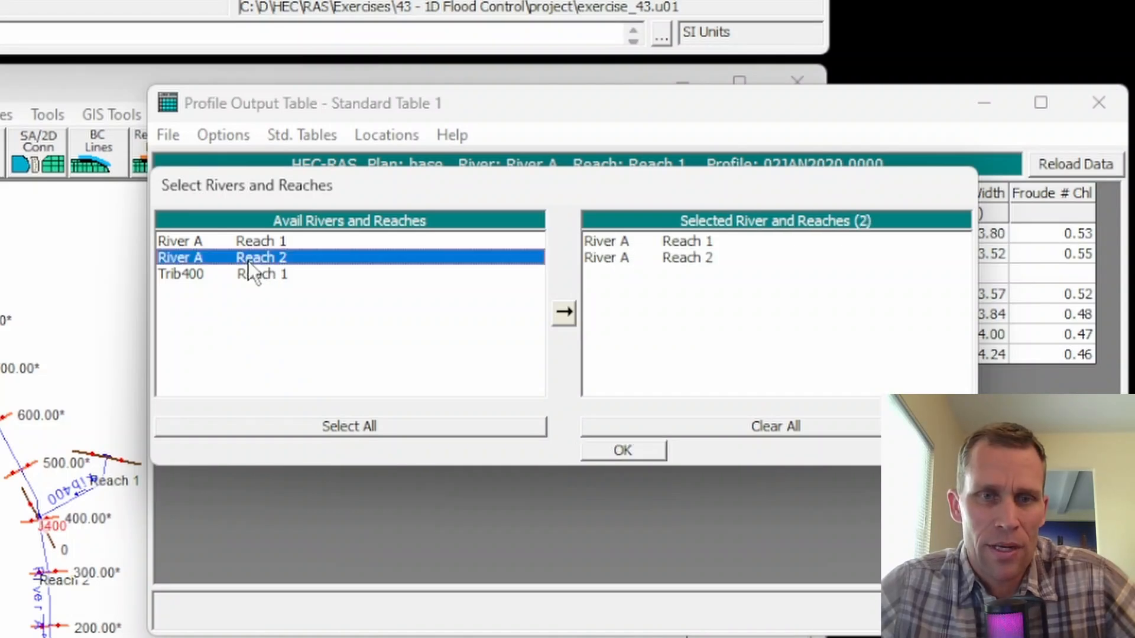
left_click(620, 450)
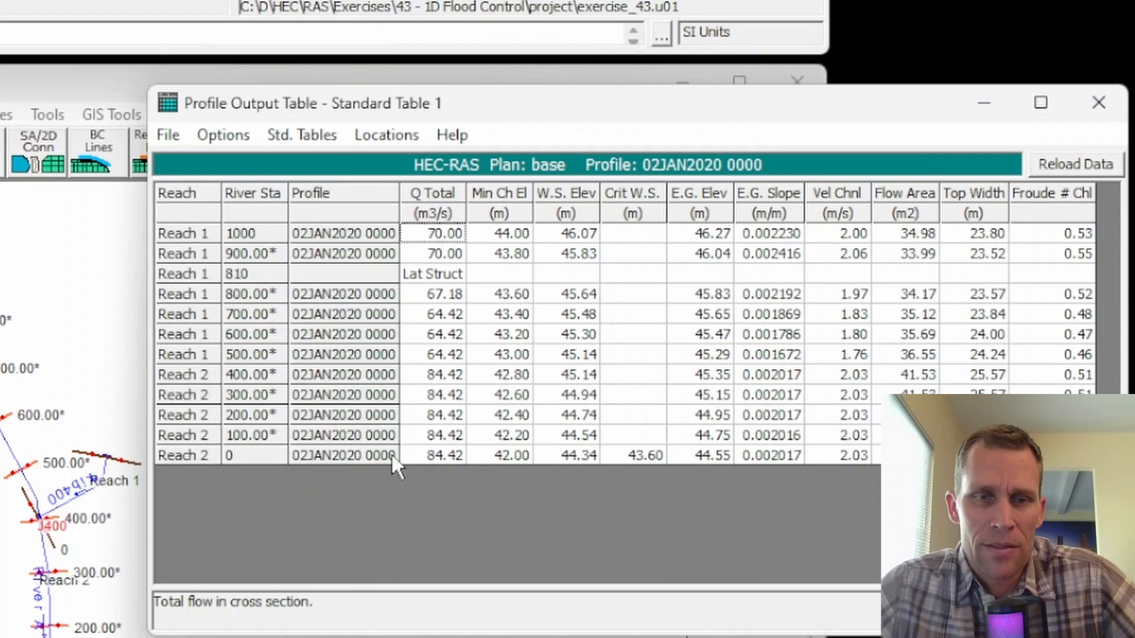
left_click_drag(499, 455, 775, 438)
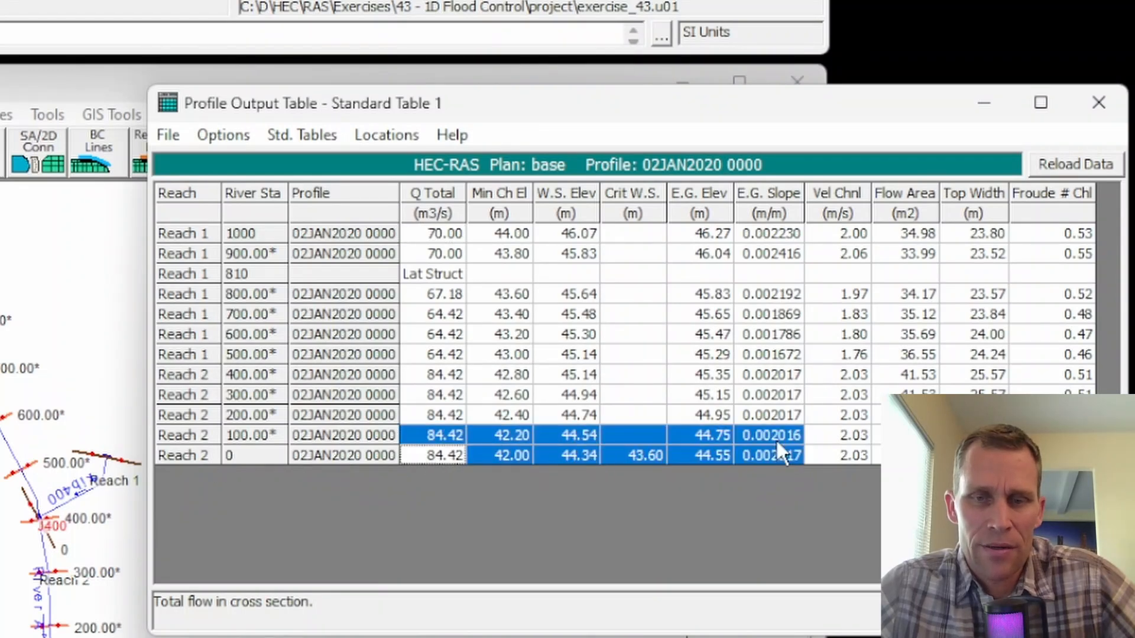
left_click(643, 441)
left_click(584, 456)
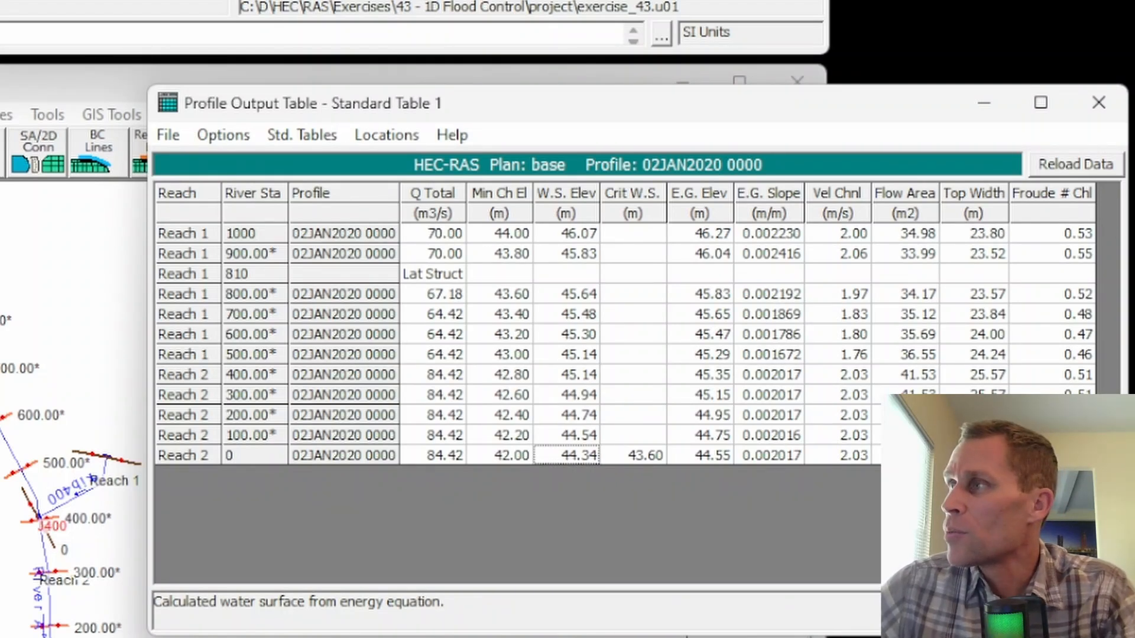
Switch to the Excel spreadsheet and enter 44.34 as the WSEL for iteration 2.
left_click_drag(1134, 112, 163, 2)
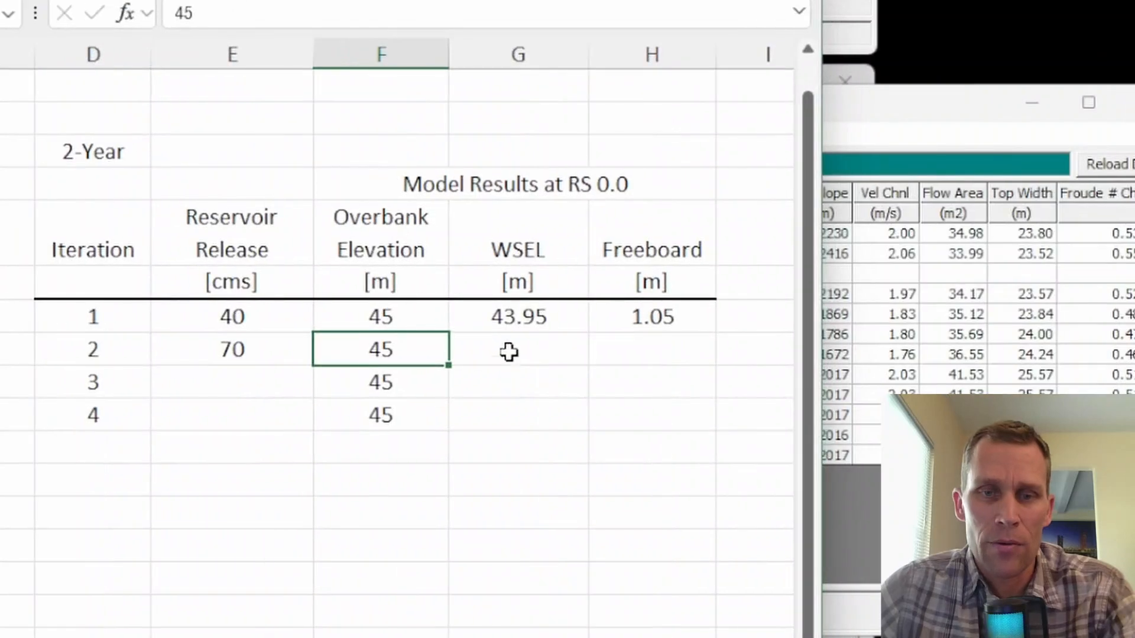
left_click(508, 352)
type("44.34")
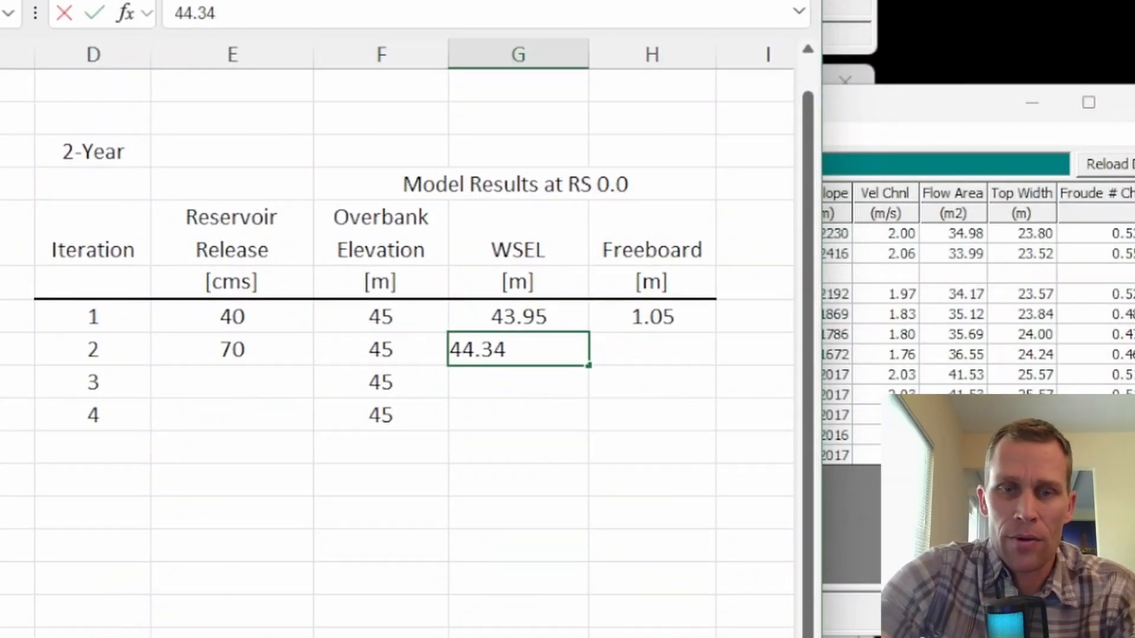
Copy the freeboard formula from iteration 1 into the iteration 2 row.
key("Right")
key("Up")
key("ctrl+c")
key("Down")
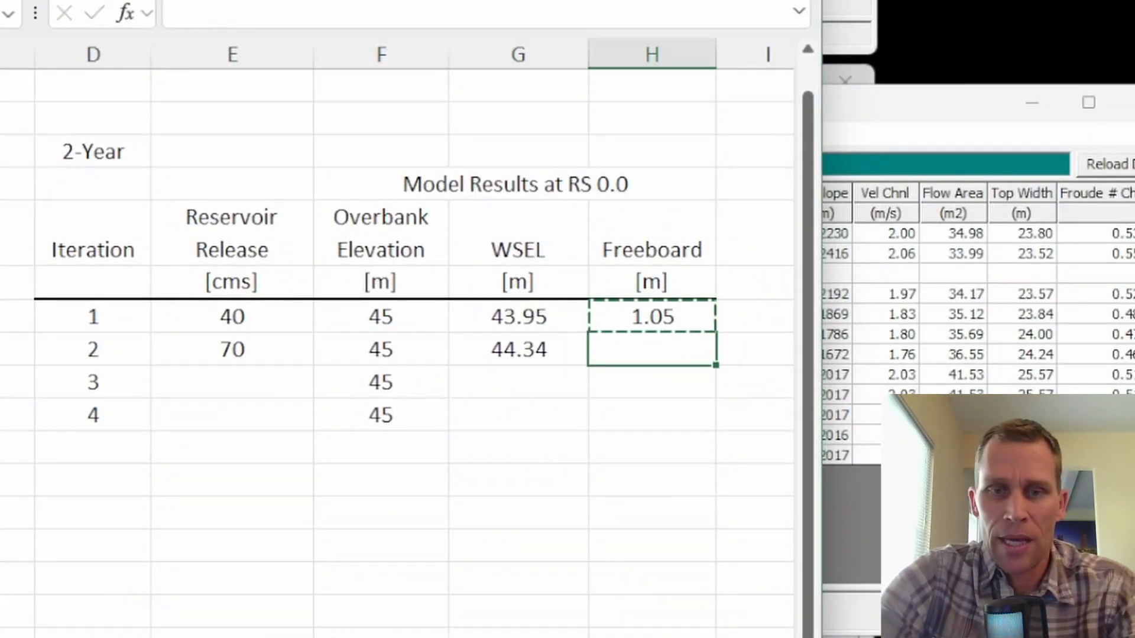
key("ctrl+v")
key("Down")
key("Up")
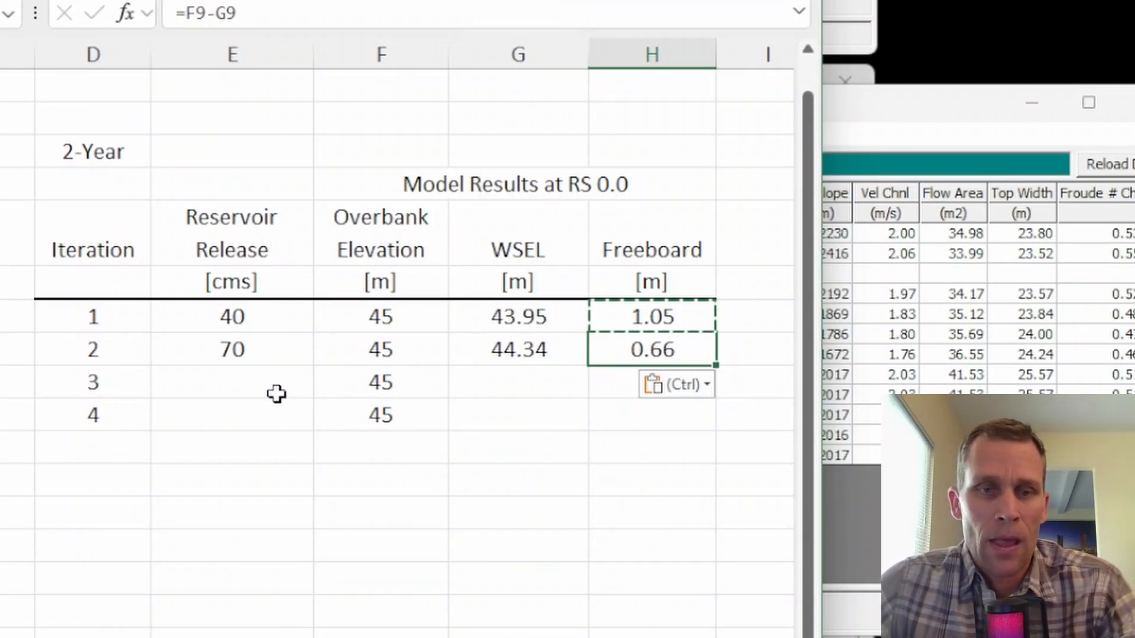
Enter a reservoir release of 90 cms for iteration 3.
left_click(258, 391)
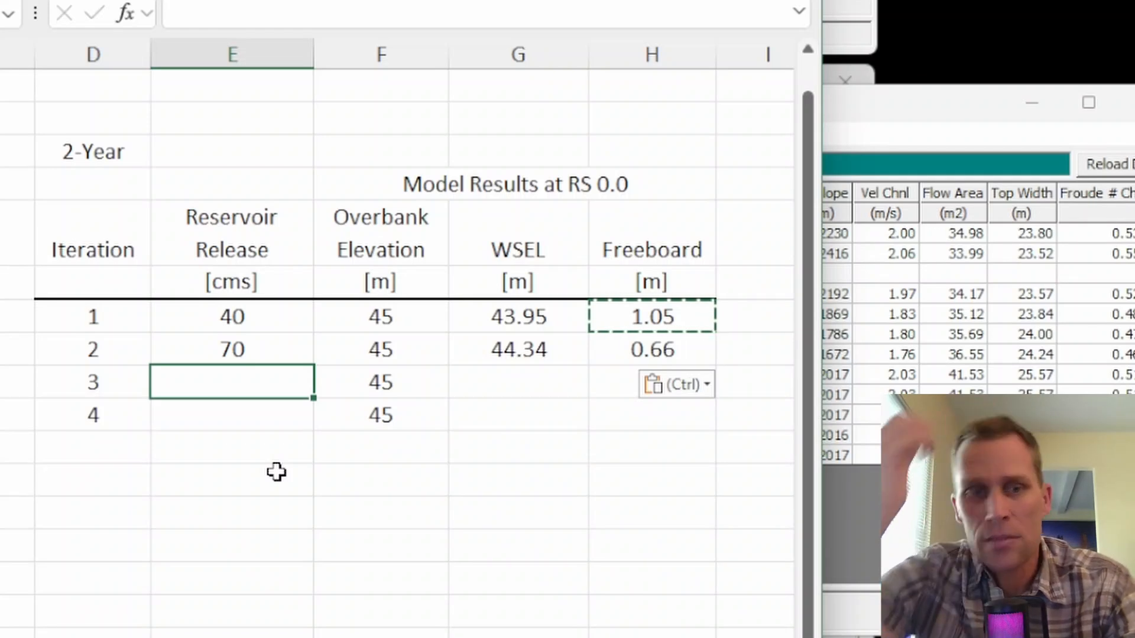
type("90")
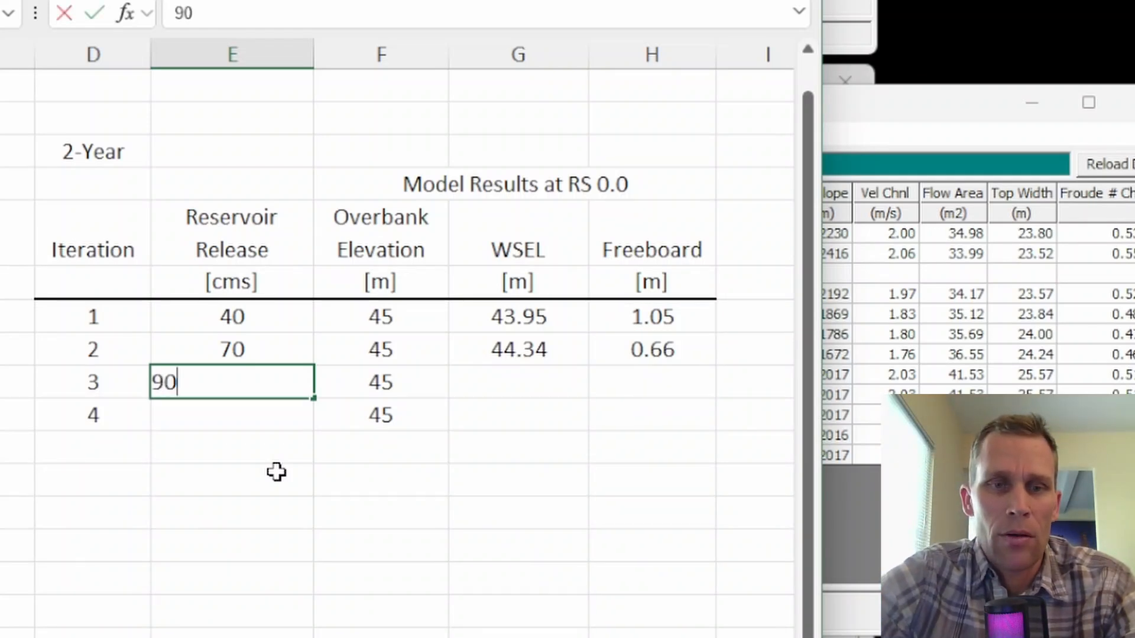
key("Tab")
key("Tab")
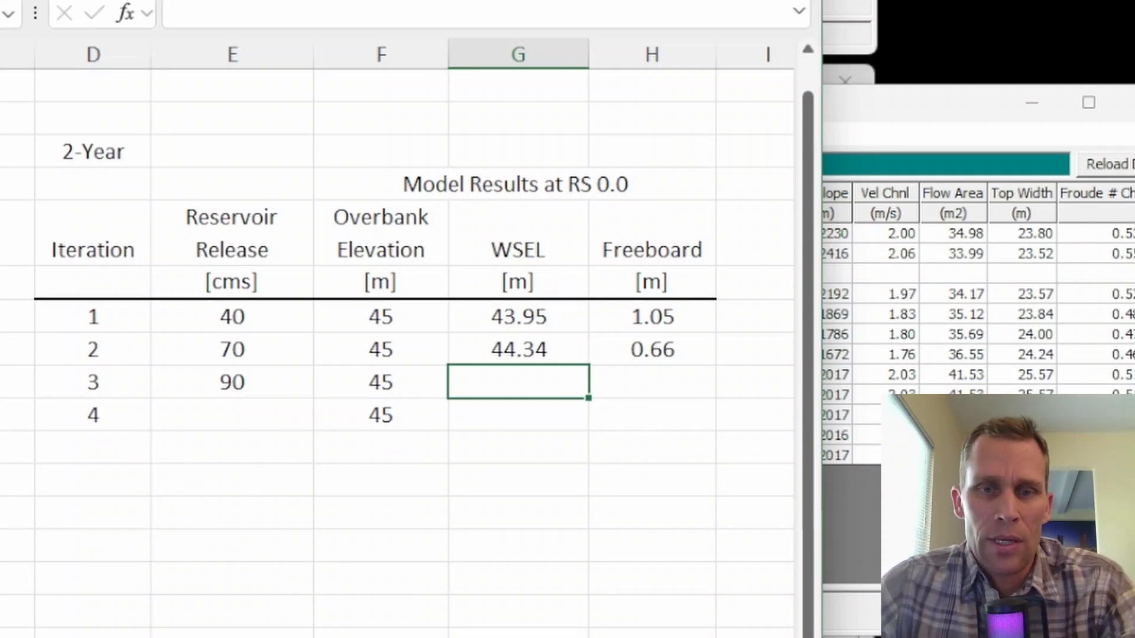
Switch back to HEC-RAS and check the total flow leaving over the lateral structure at station 810 in the Lateral Structures table.
key("alt+Tab")
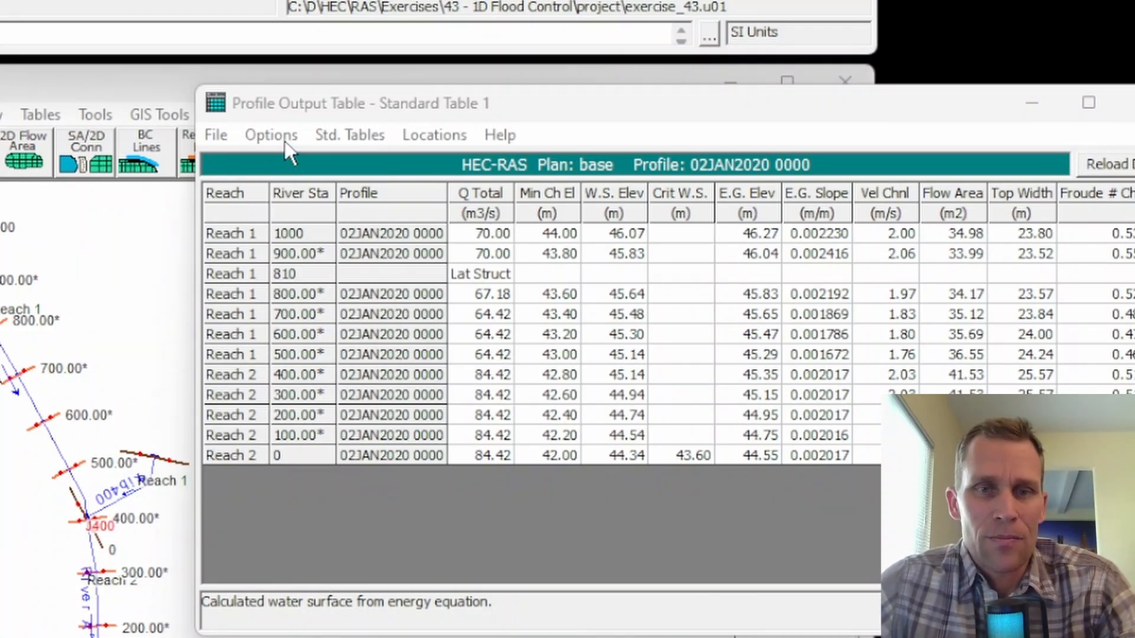
left_click(364, 140)
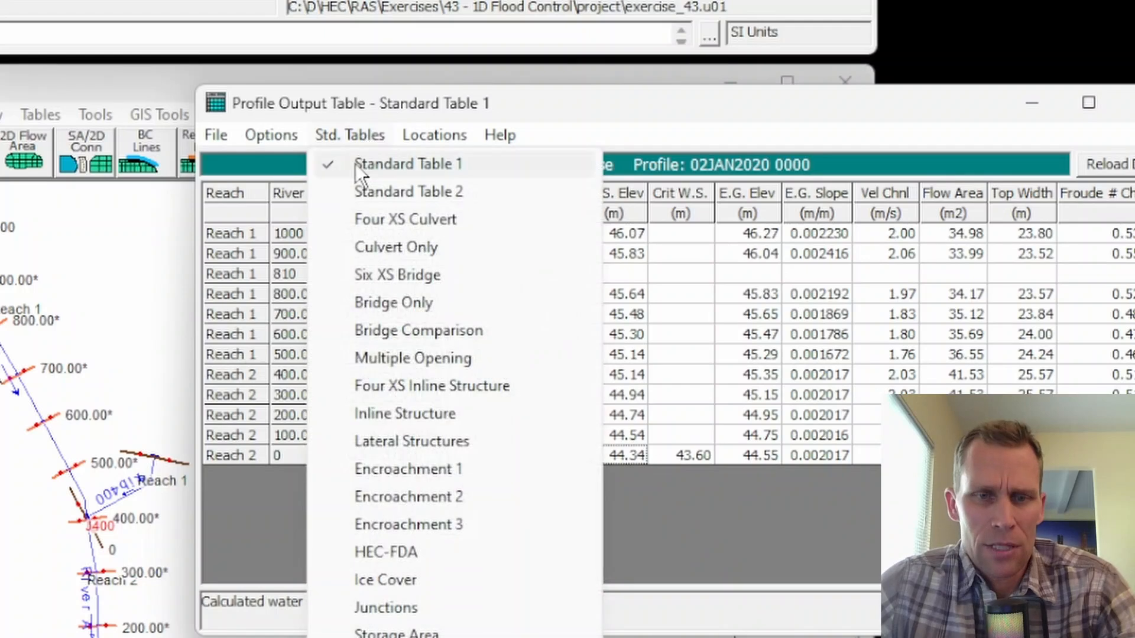
left_click(397, 441)
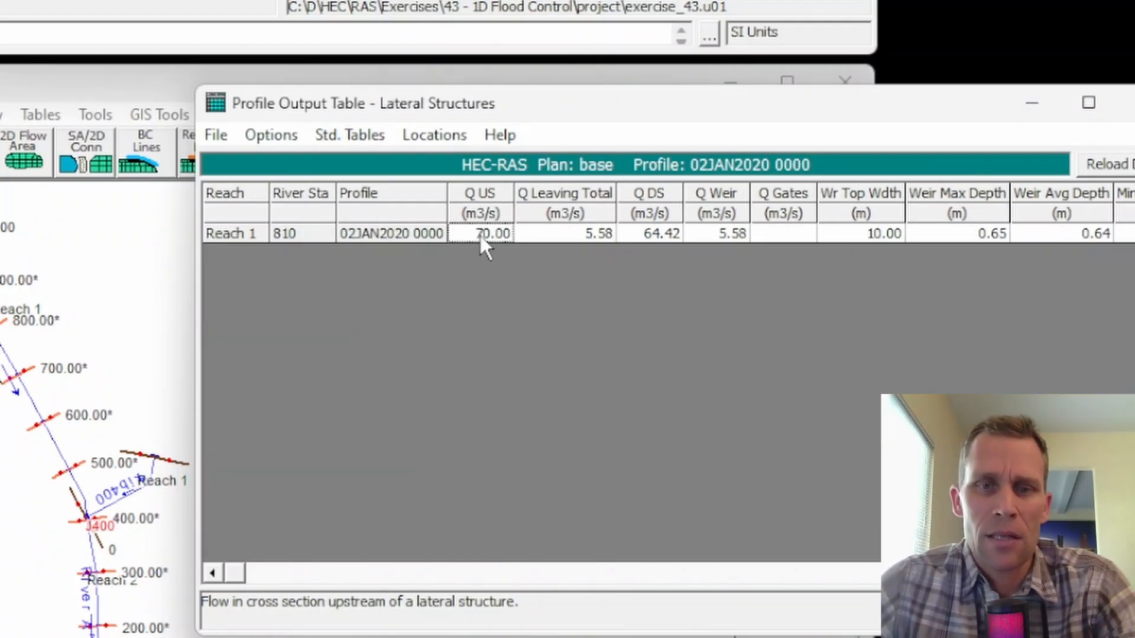
left_click(573, 236)
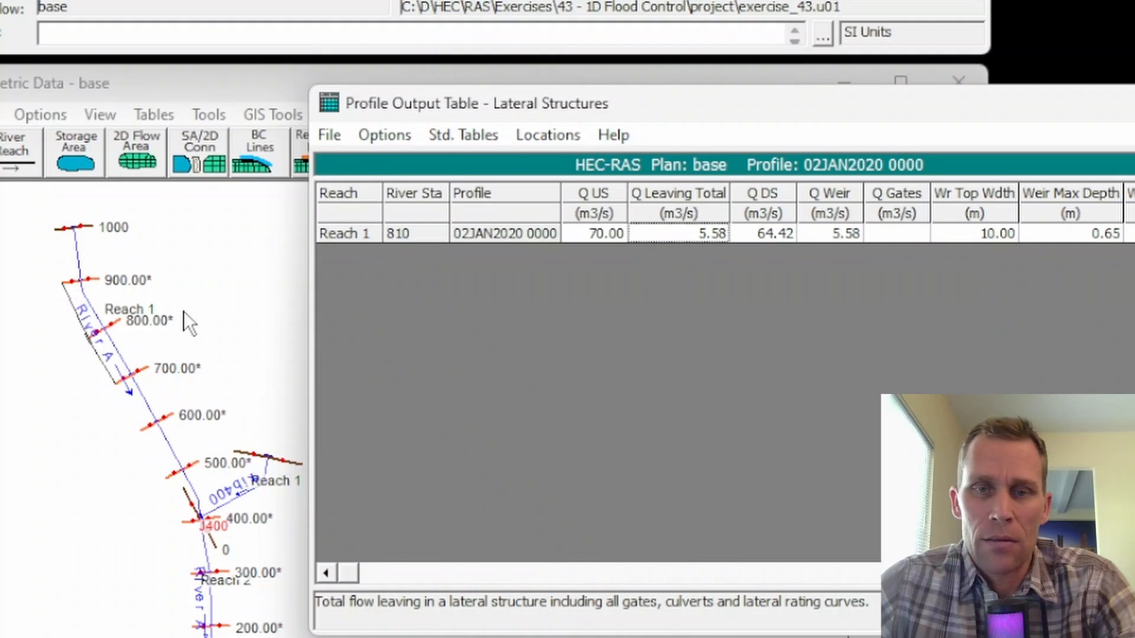
Return to Standard Table 1, examine the total flow along River A from station 1000 to station 0, and close the table.
left_click(467, 134)
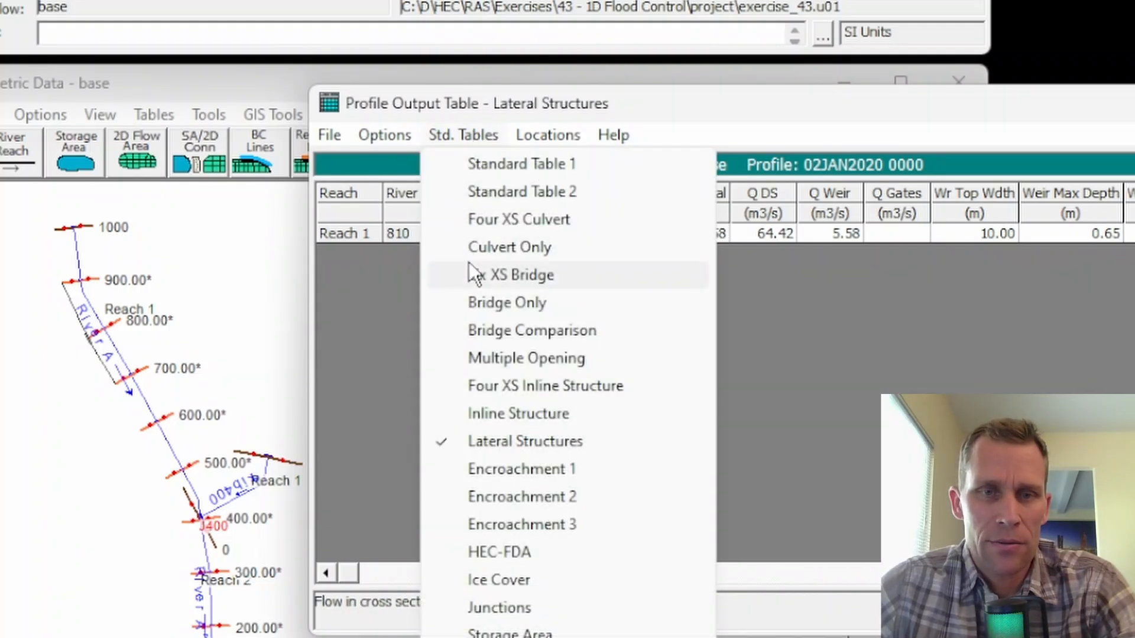
left_click(487, 164)
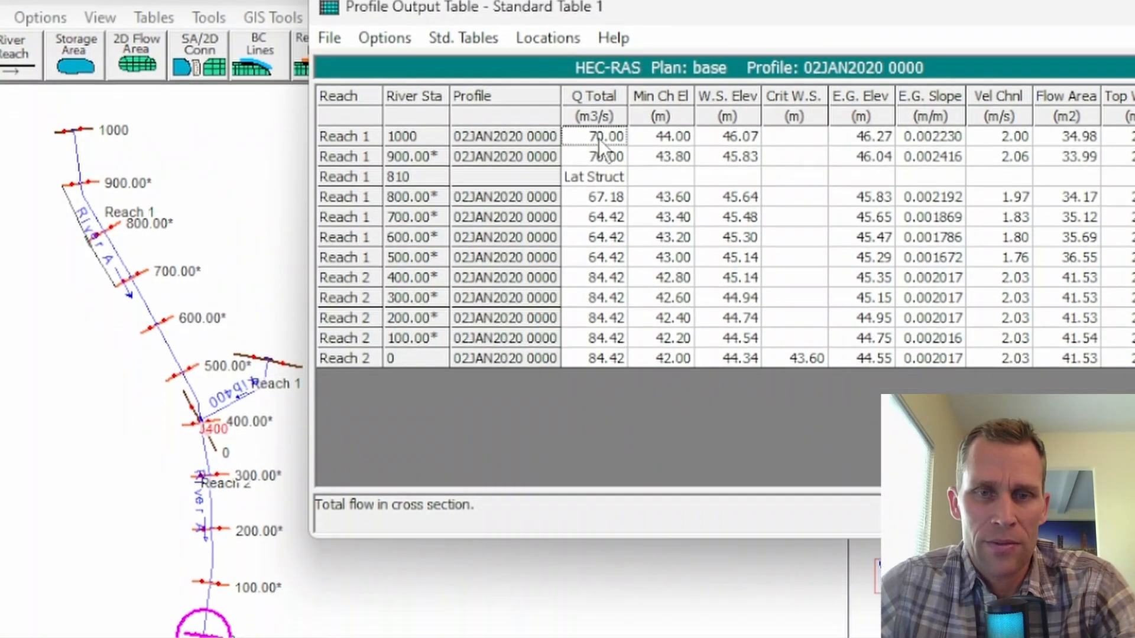
left_click(609, 155)
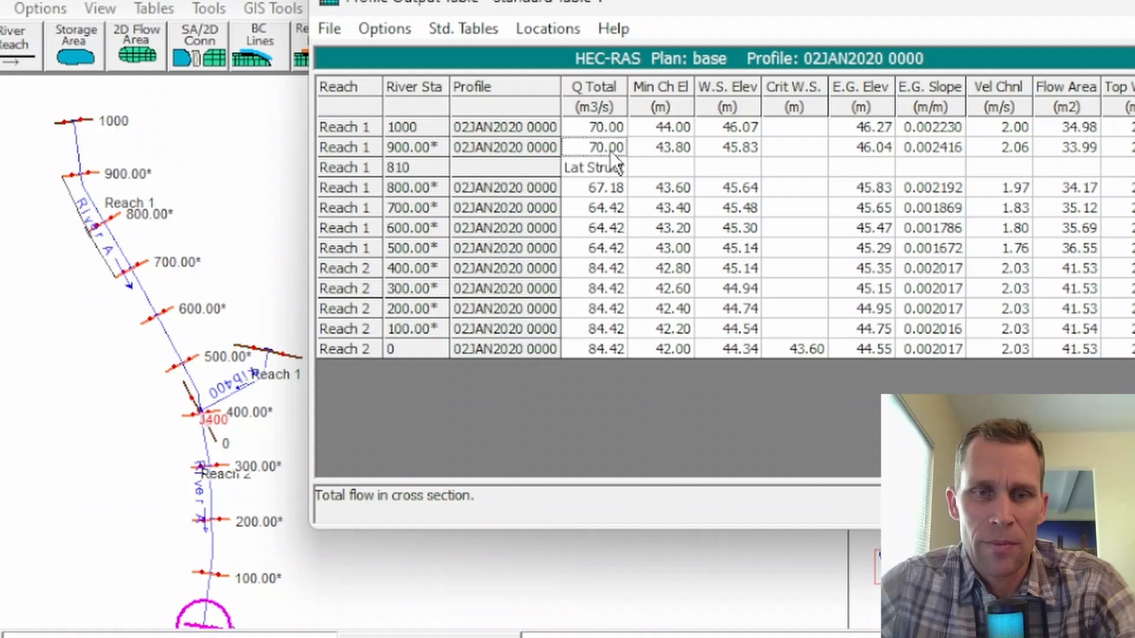
left_click(610, 189)
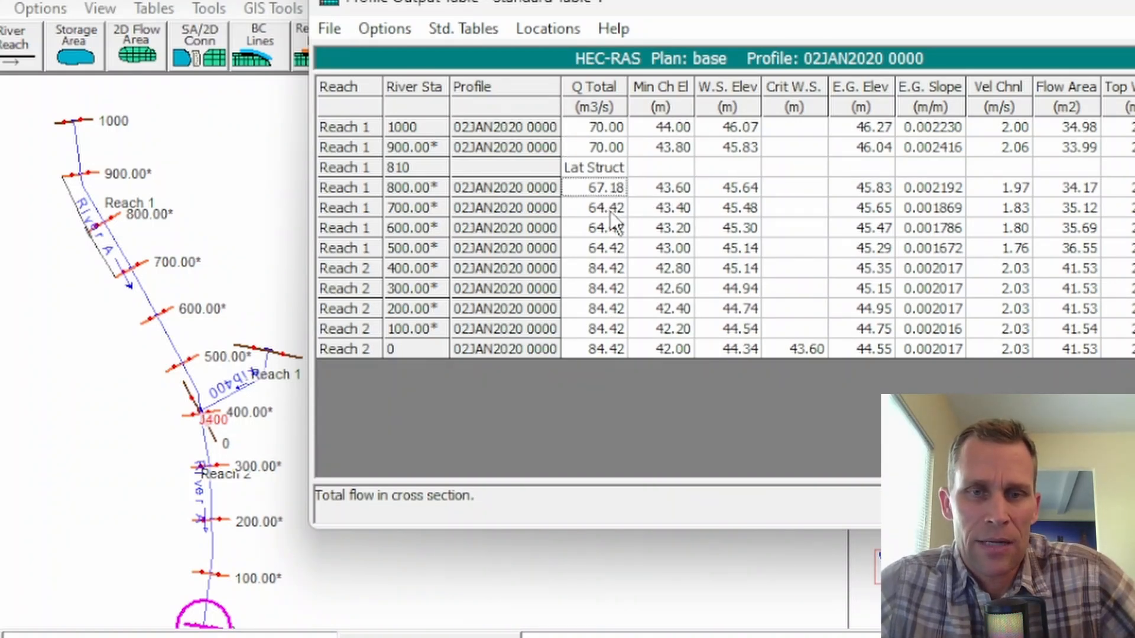
left_click(604, 206)
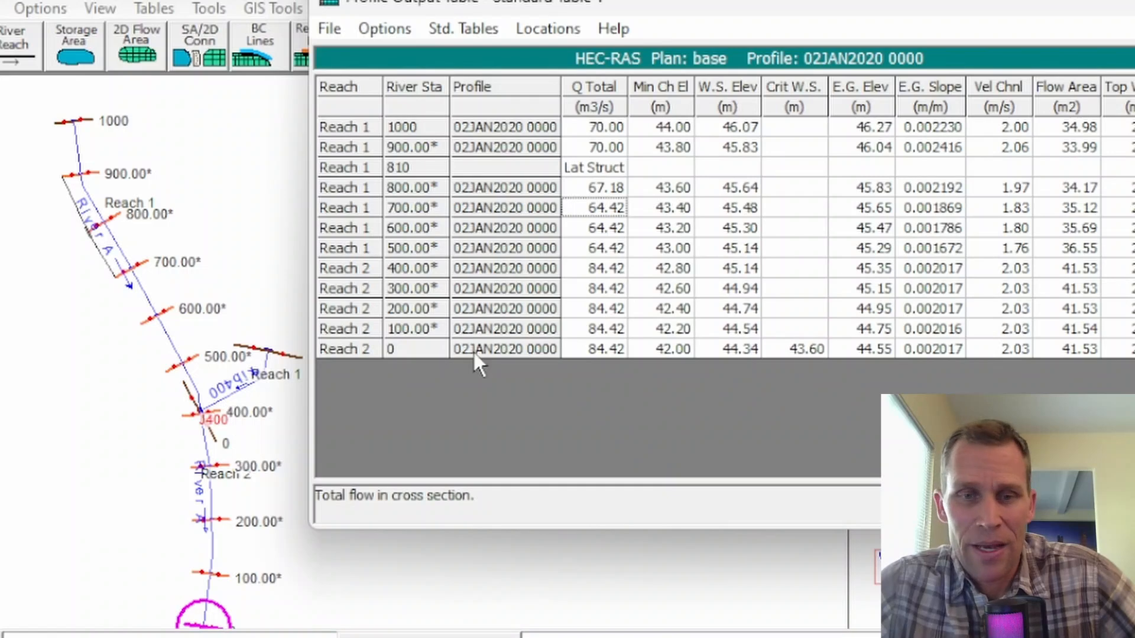
left_click(603, 268)
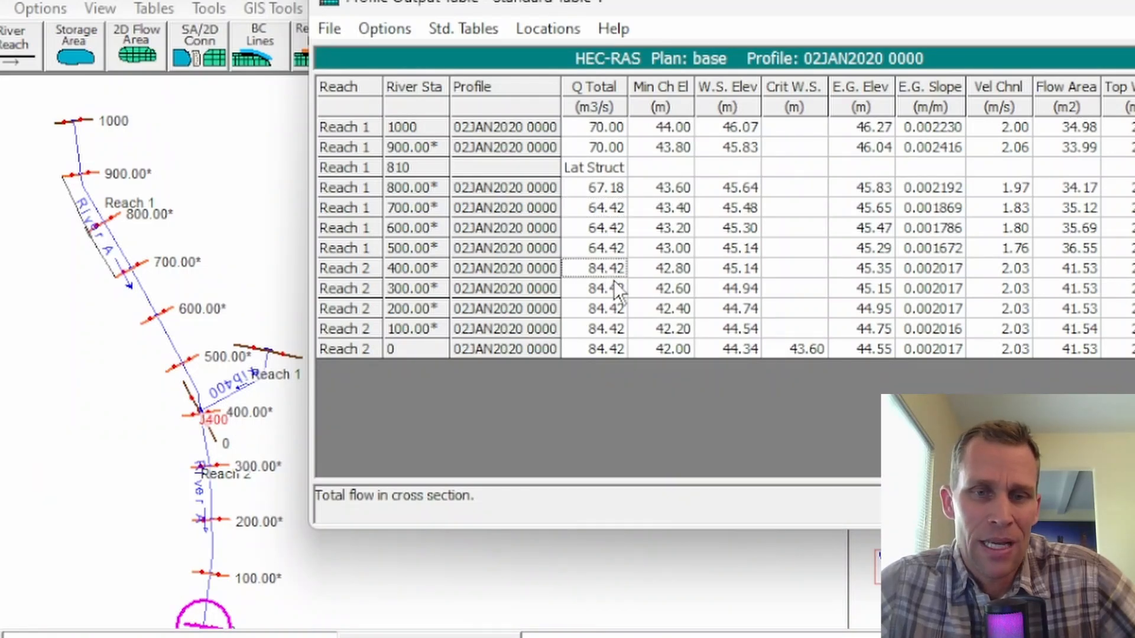
left_click_drag(613, 288, 606, 343)
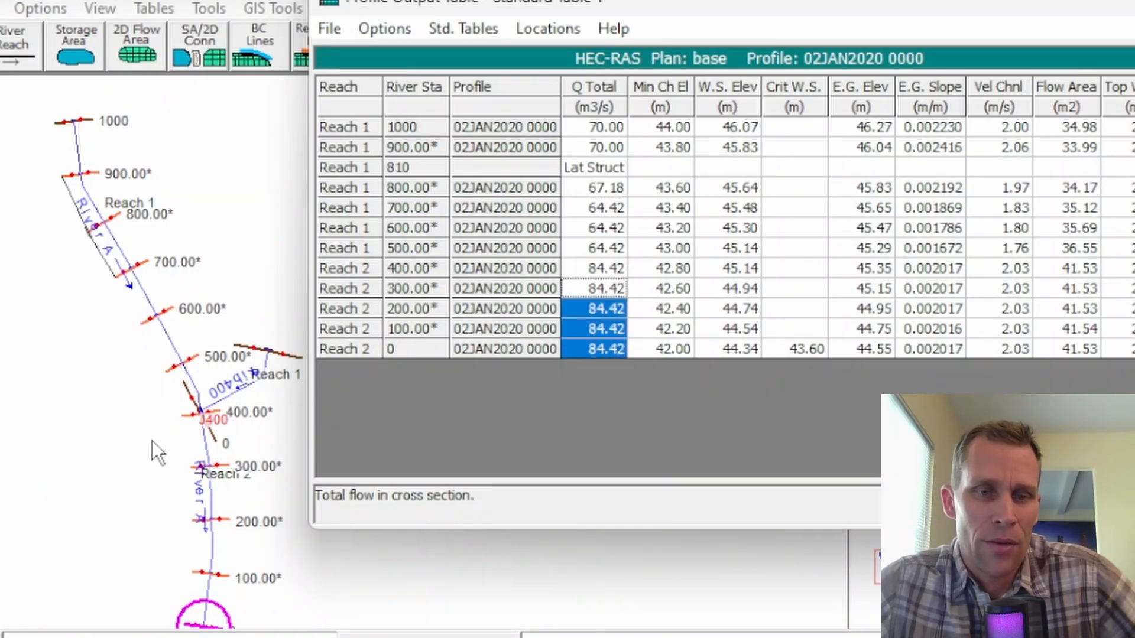
left_click_drag(601, 129, 605, 348)
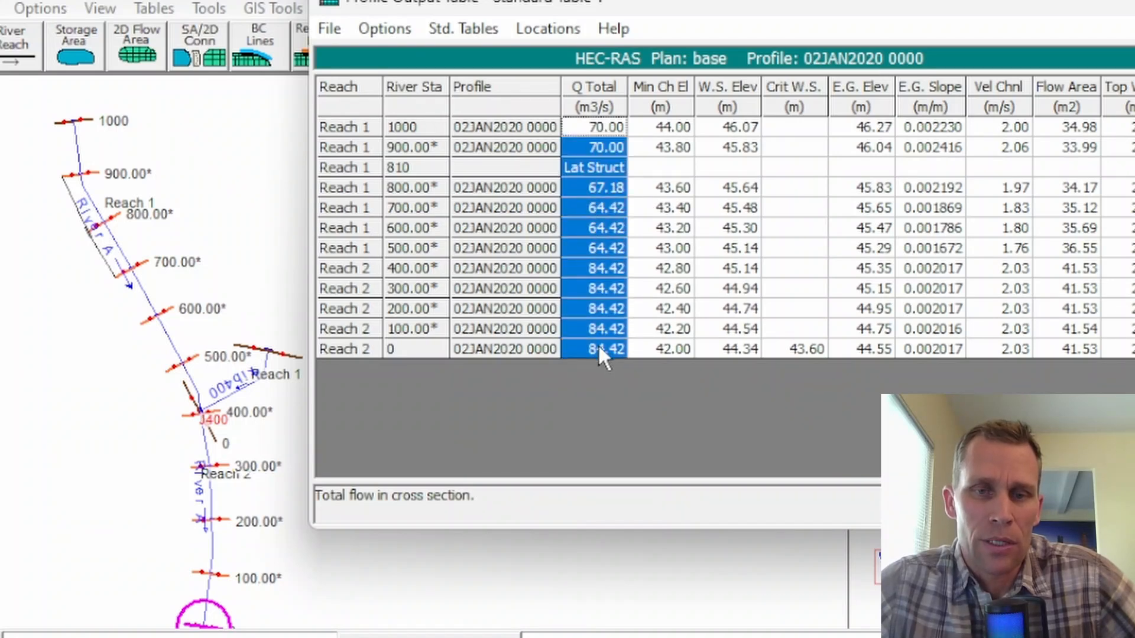
left_click_drag(581, 1, 624, 21)
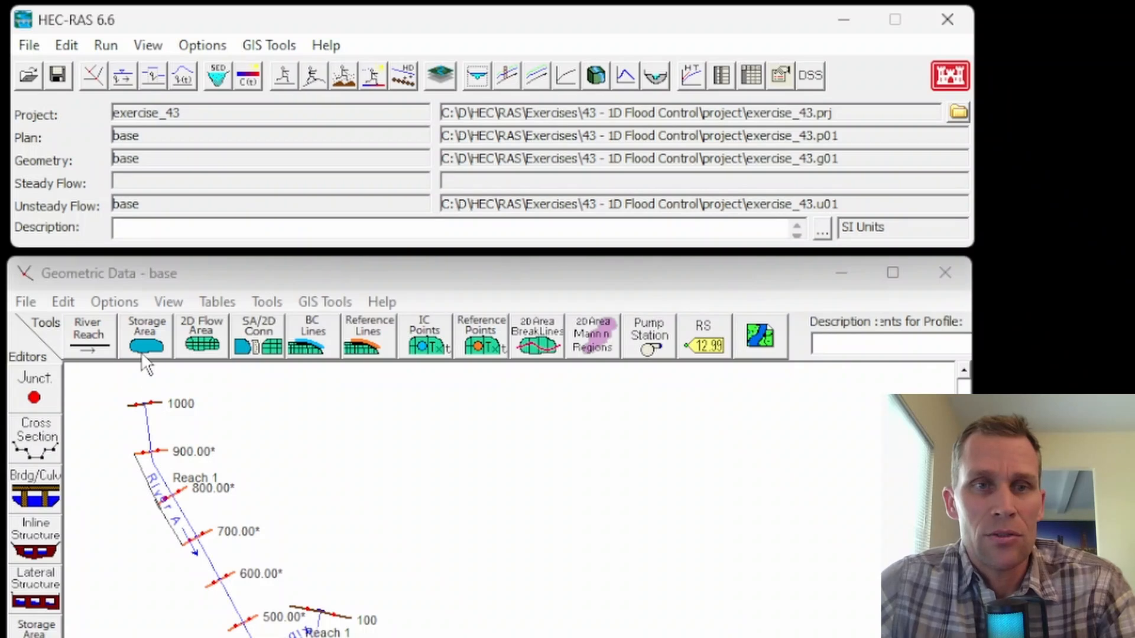
Set the flow hydrograph for River A, Reach 1, station 1000 to 90 m3/s in the first three daily rows.
left_click(66, 46)
left_click(111, 158)
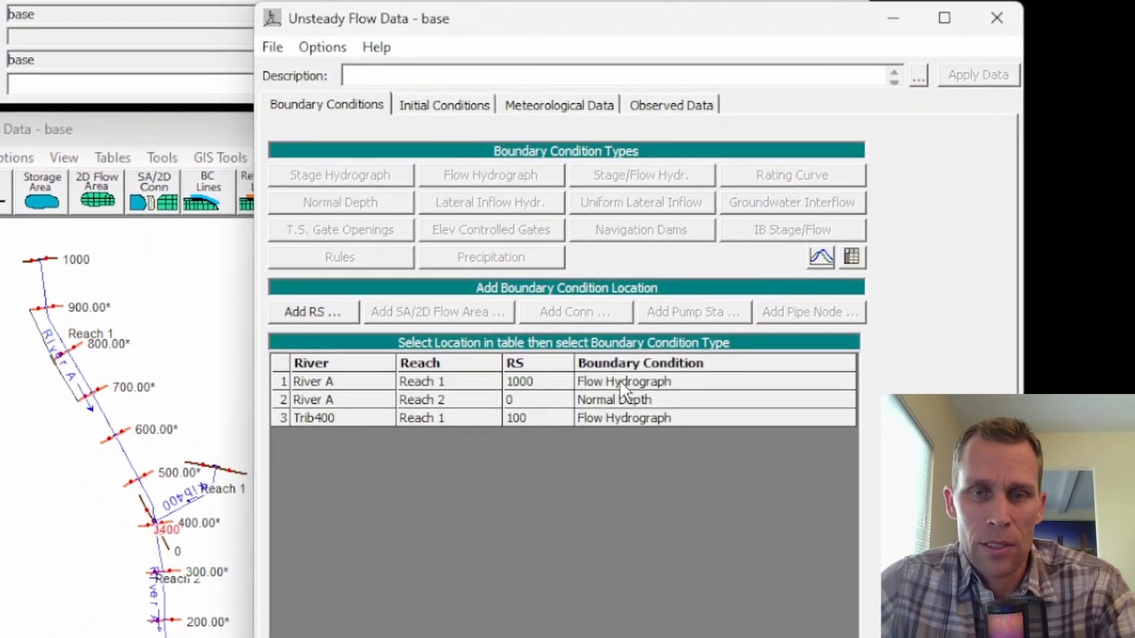
double_click(619, 381)
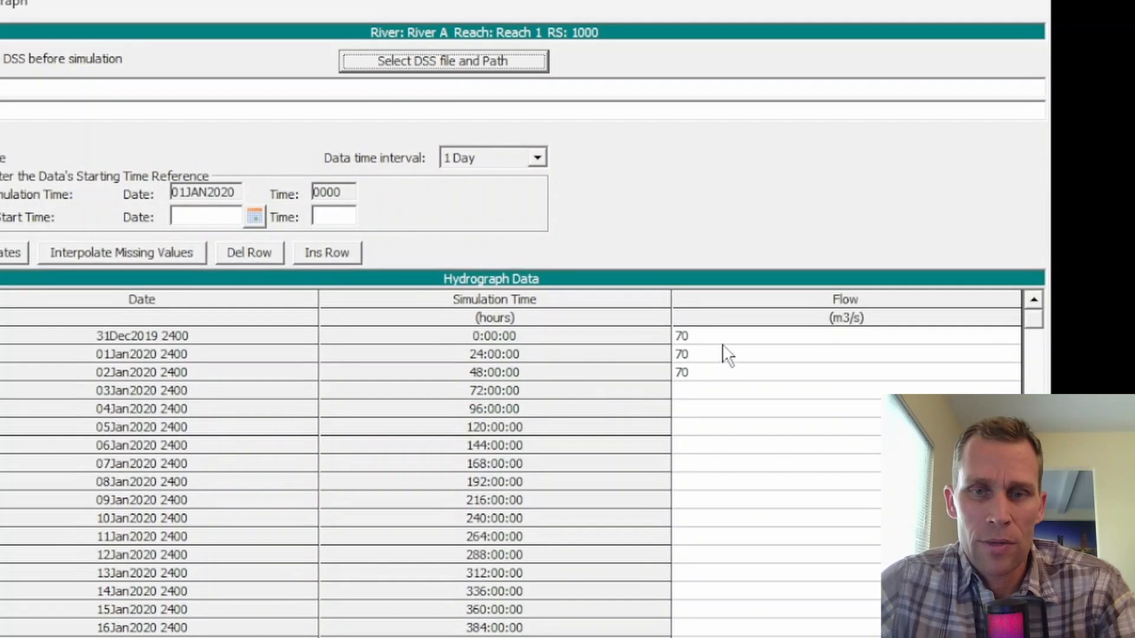
key("Down")
key("Delete")
key("Down")
key("Delete")
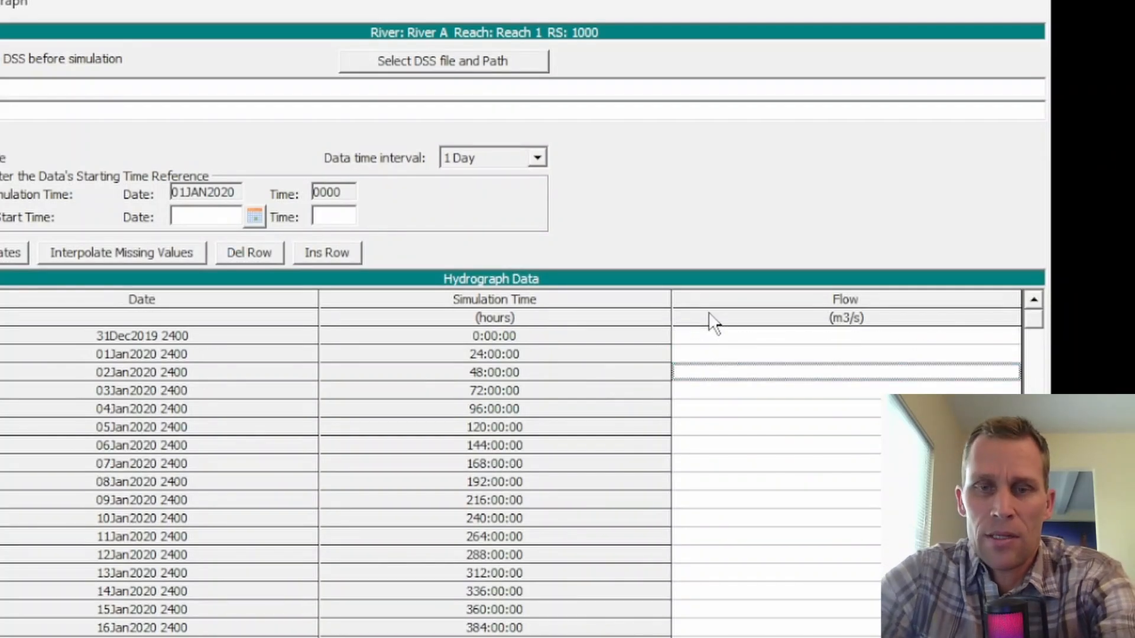
key("Up")
key("Up")
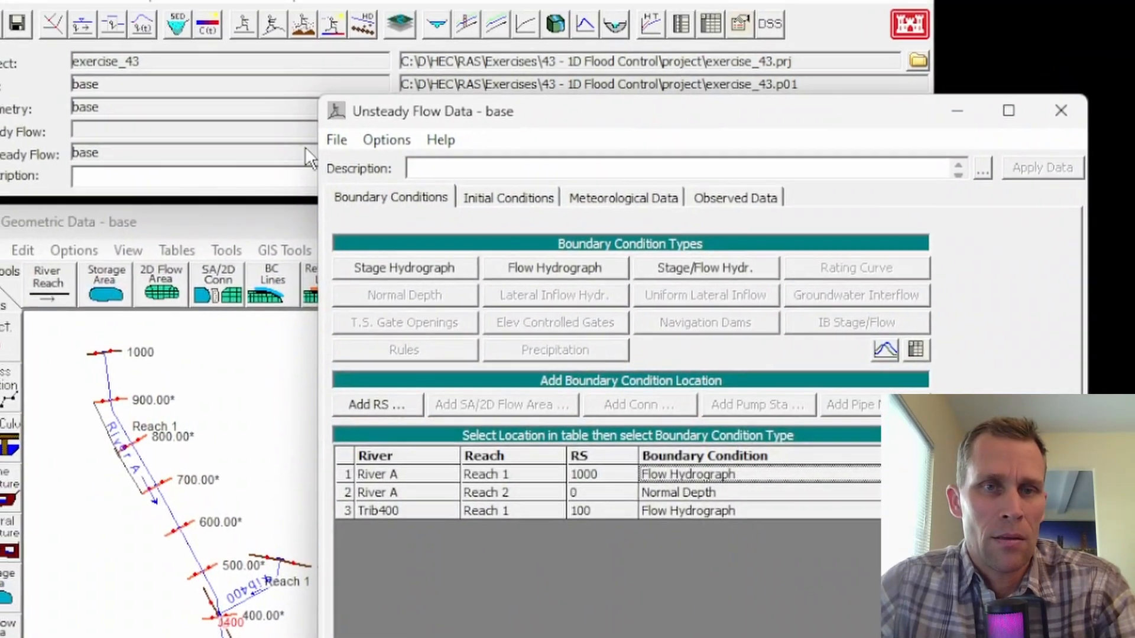
Save the base unsteady flow data and close its editor.
left_click(338, 140)
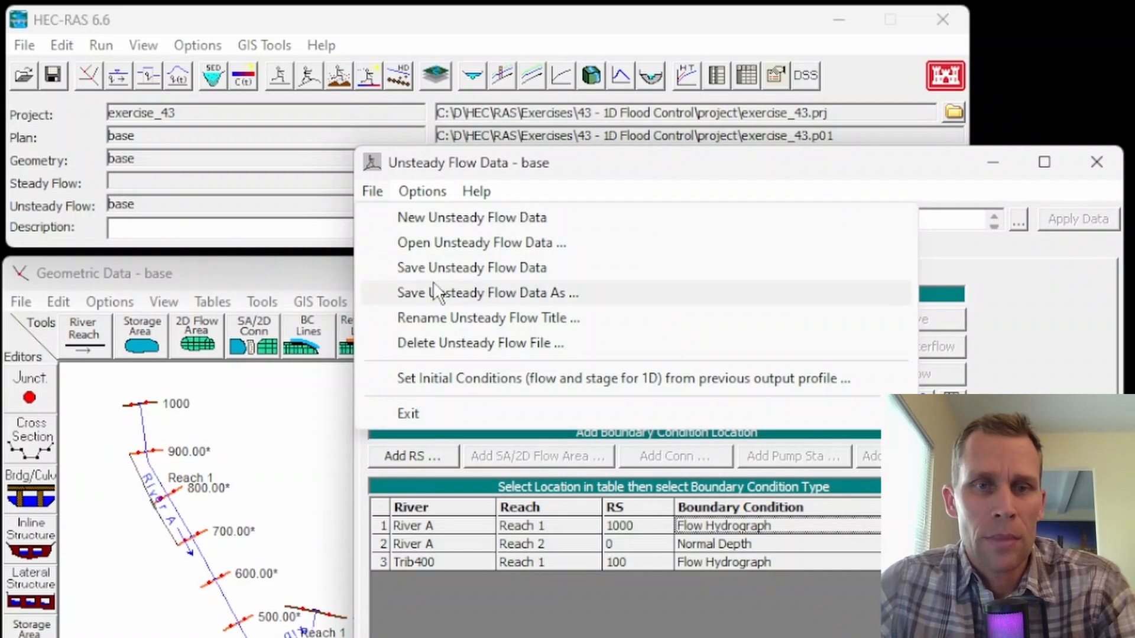
left_click(467, 267)
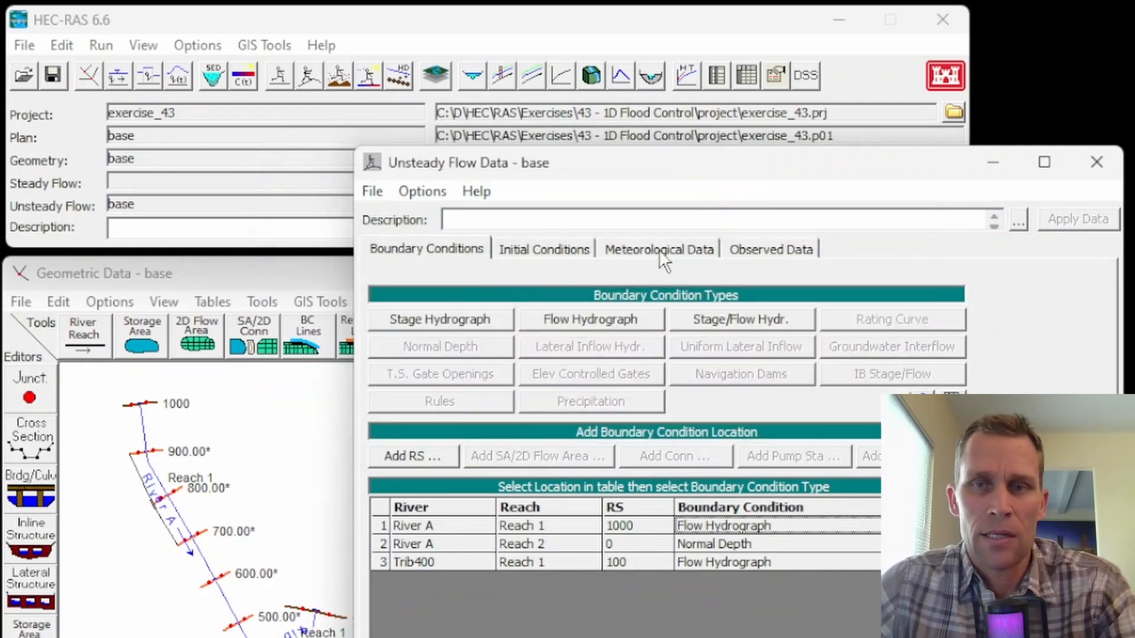
left_click(1096, 163)
Run the unsteady flow simulation for the base plan and close the computation window.
left_click(308, 75)
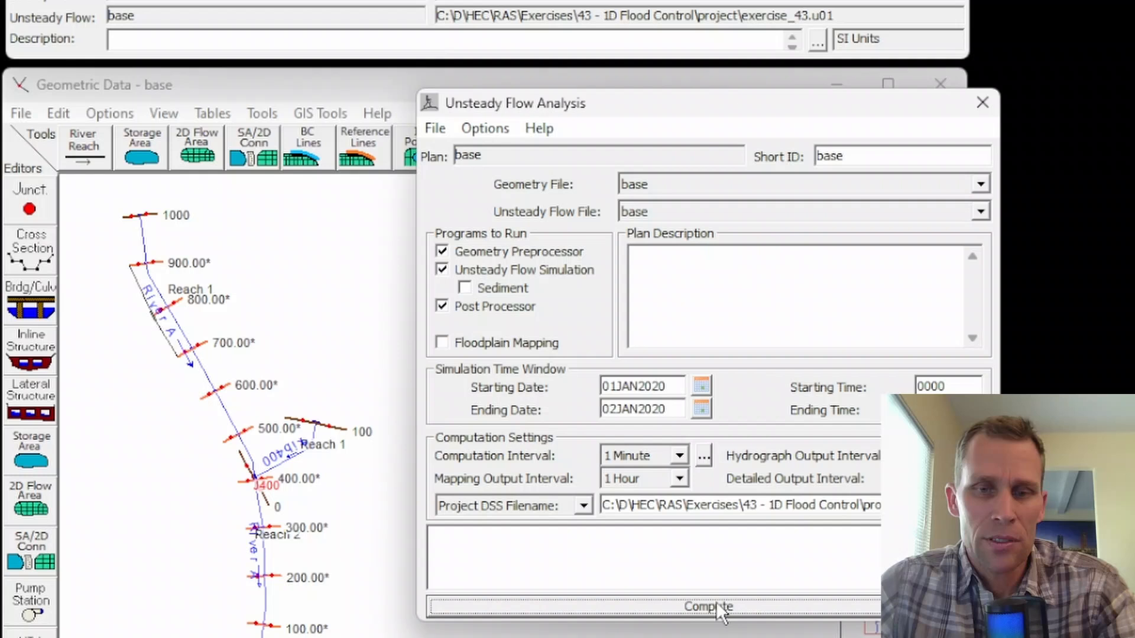
left_click(709, 607)
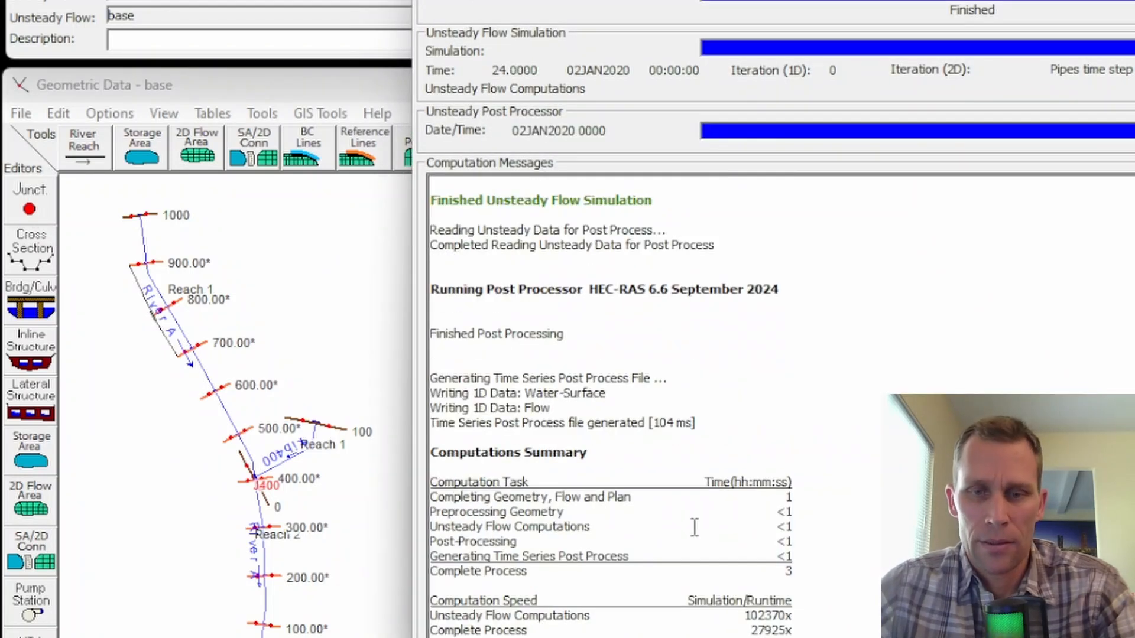
left_click(1130, 635)
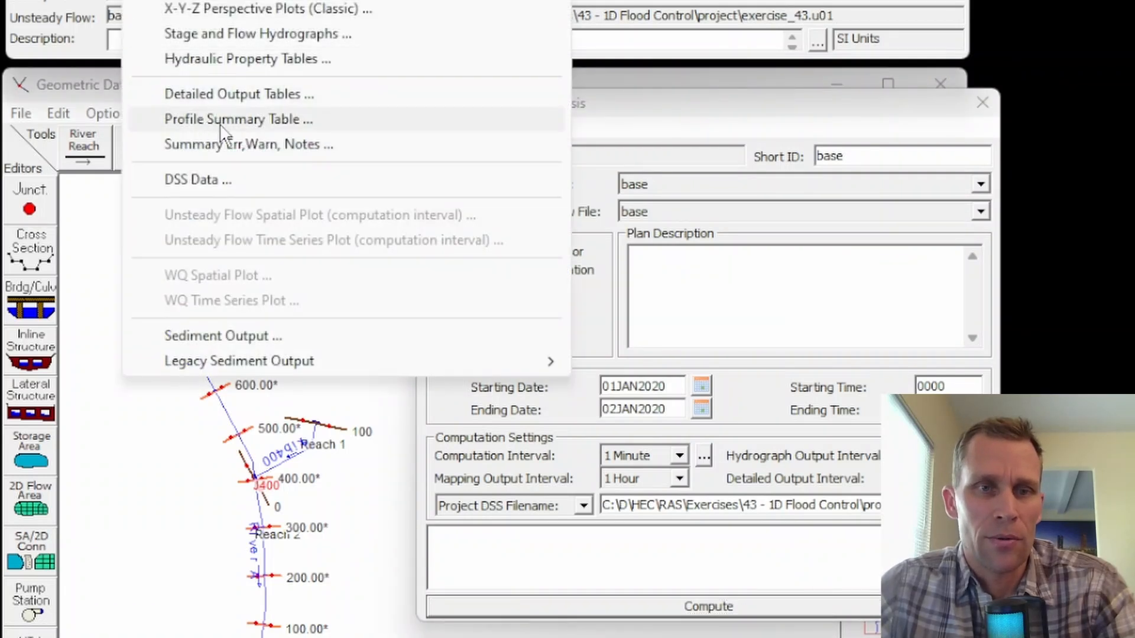
Look up station 0's water surface elevation in the profile summary table and enter 44.56 as the iteration 3 WSEL in the spreadsheet.
left_click(222, 120)
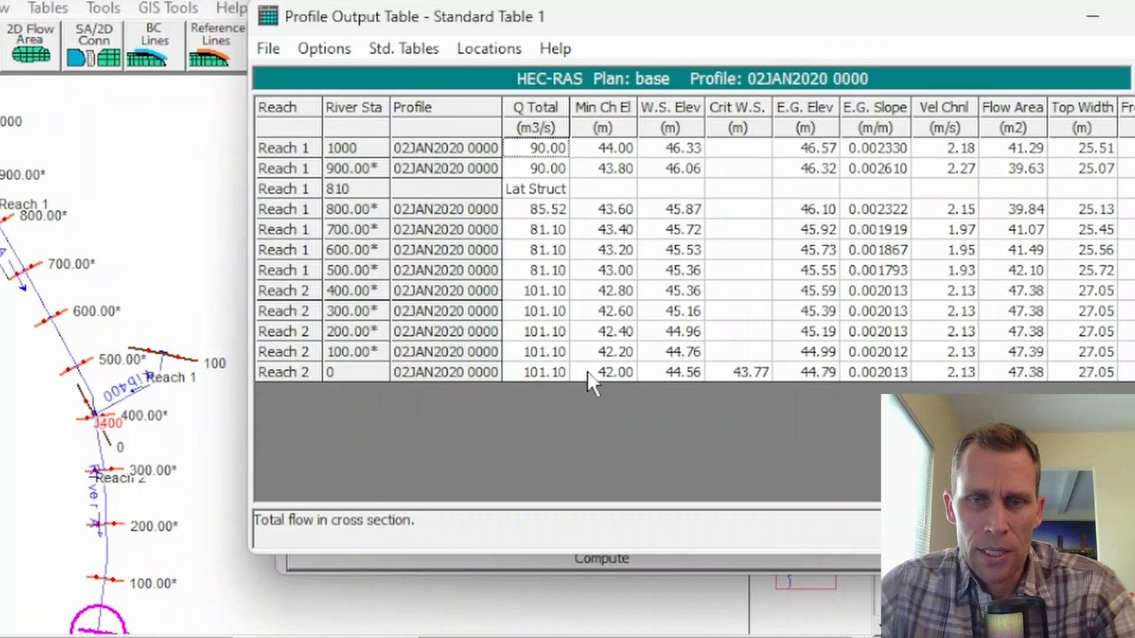
left_click(680, 373)
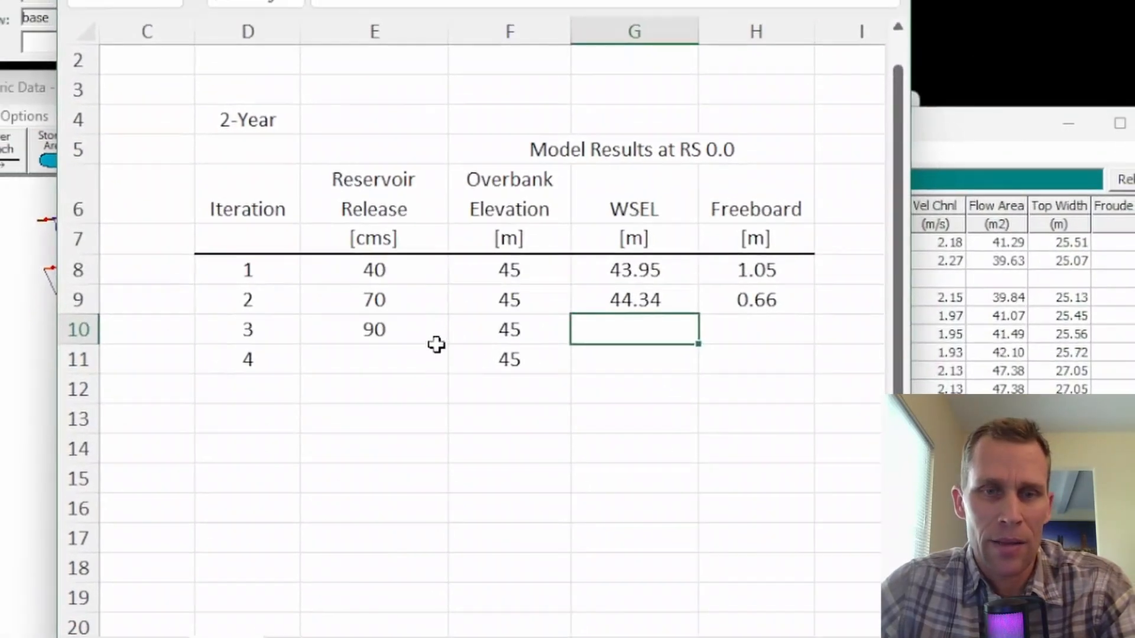
left_click(436, 349)
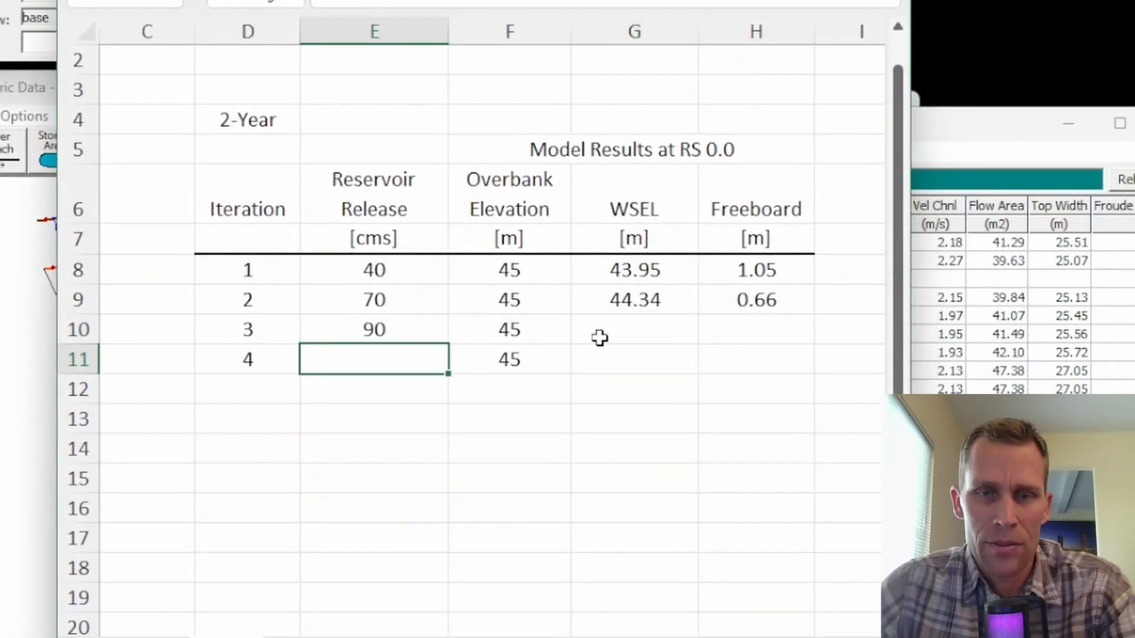
left_click(600, 338)
left_click(913, 365)
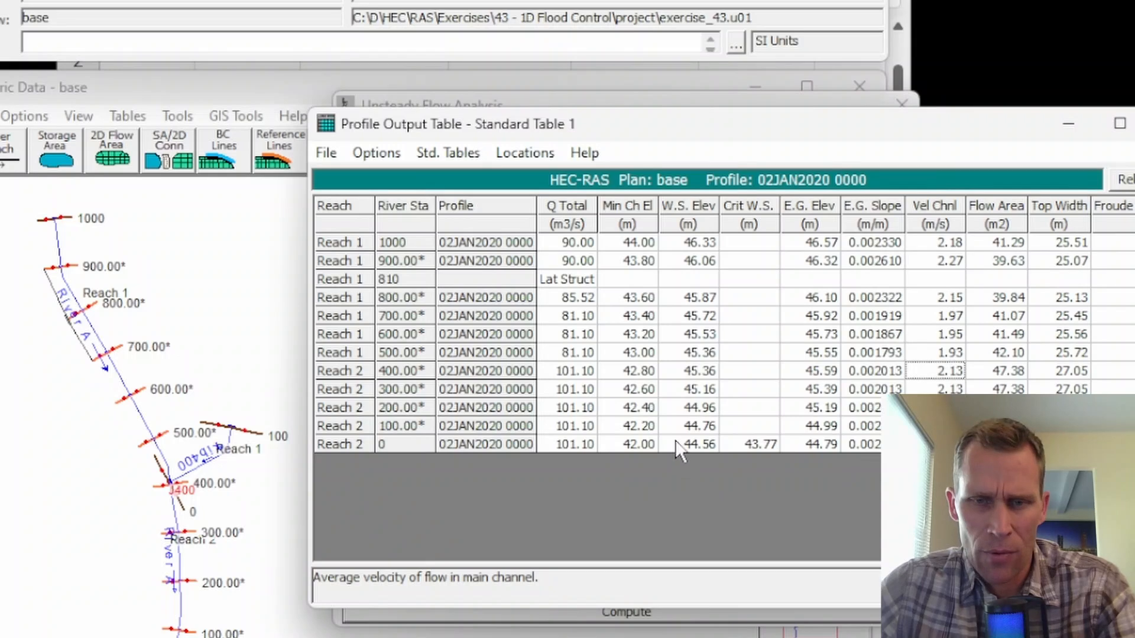
key("alt+Tab")
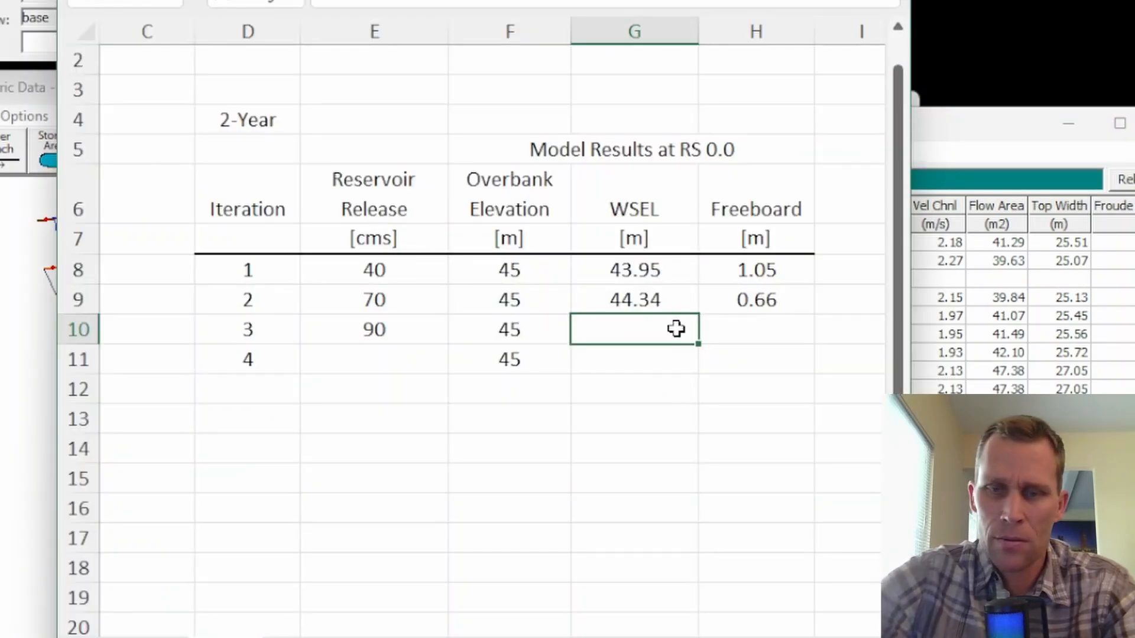
type("44.56")
key("Tab")
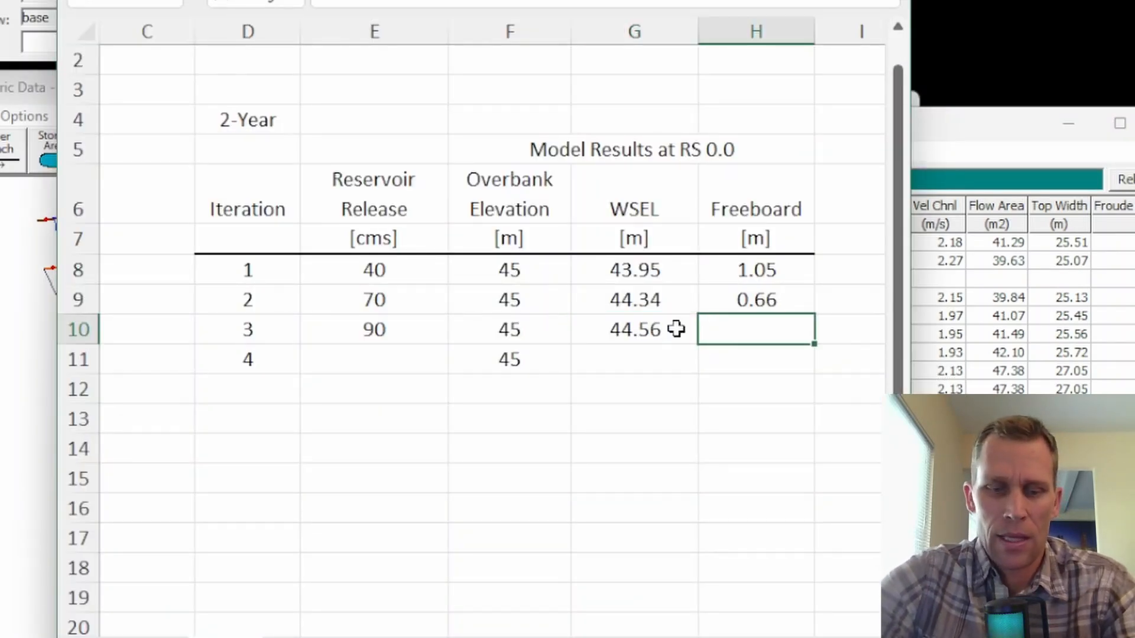
Copy the freeboard formula from the iteration 2 row into the iteration 3 row.
key("Up")
key("ctrl+c")
key("Down")
key("ctrl+v")
scroll(708, 453, "up", 1)
left_click(708, 454)
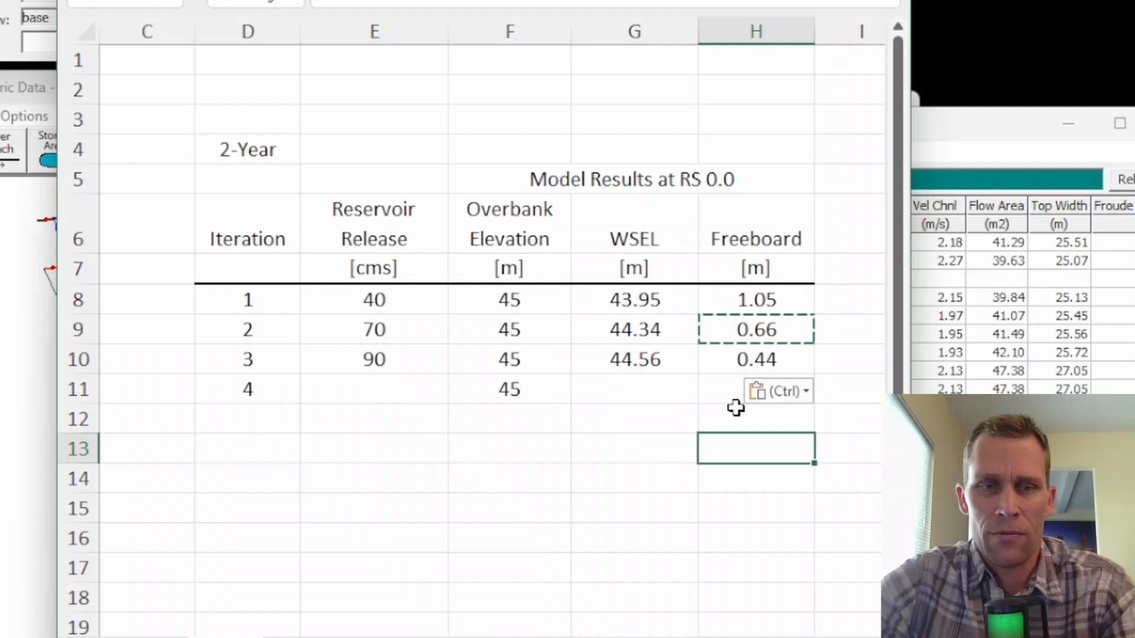
left_click(744, 363)
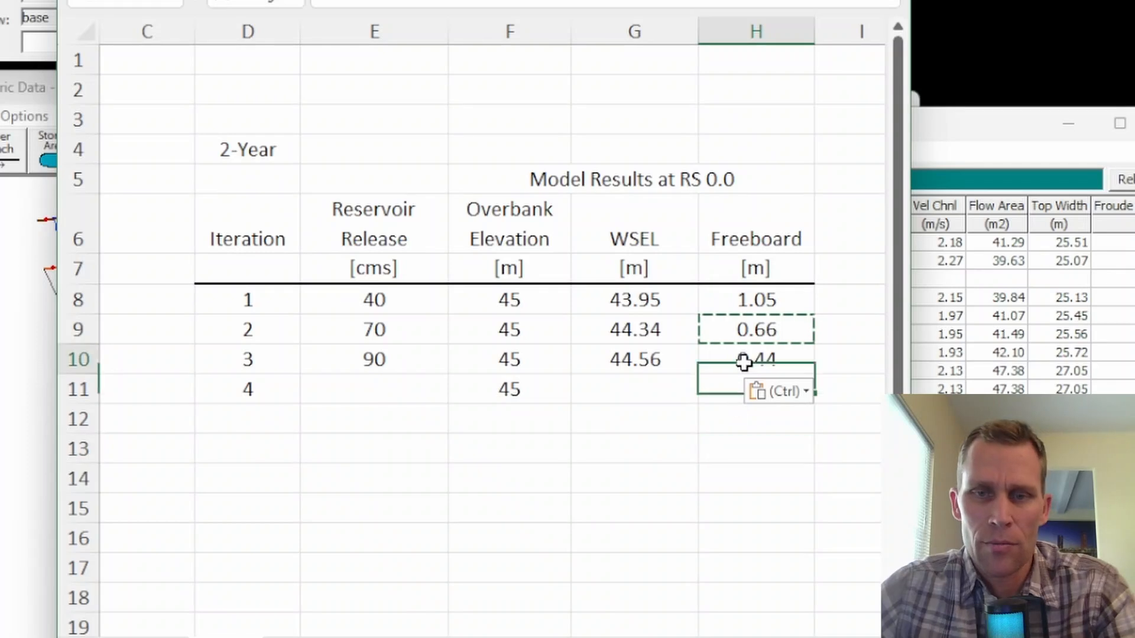
key("Escape")
left_click(712, 147)
left_click(754, 417)
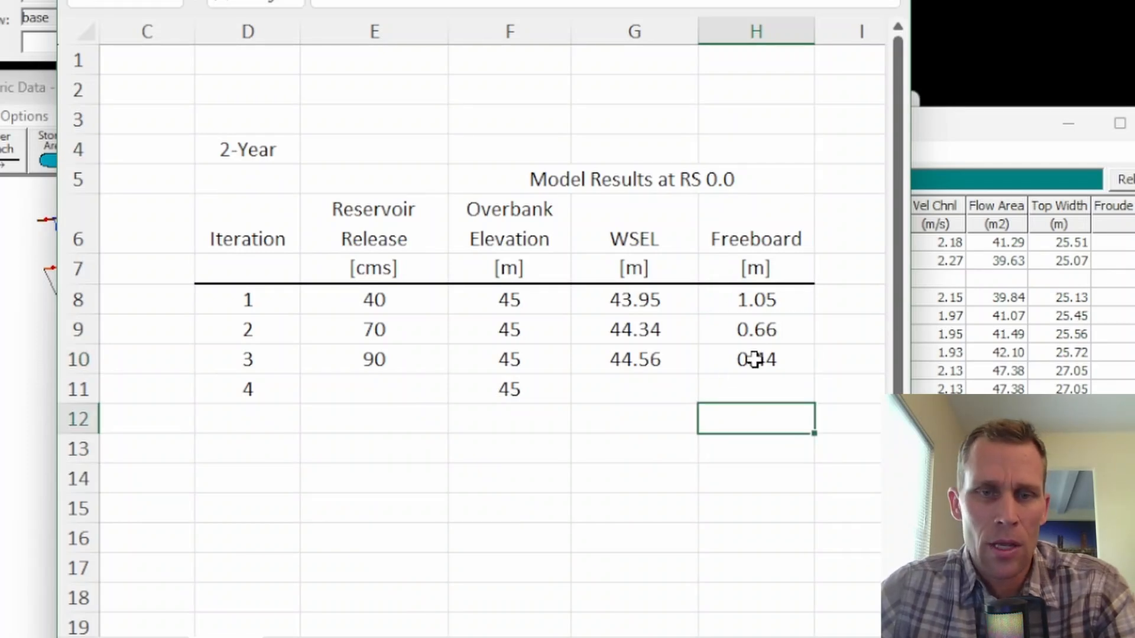
Compare the reservoir releases and freeboards of iterations 2 and 3, and select the iteration 4 release cell.
left_click(368, 388)
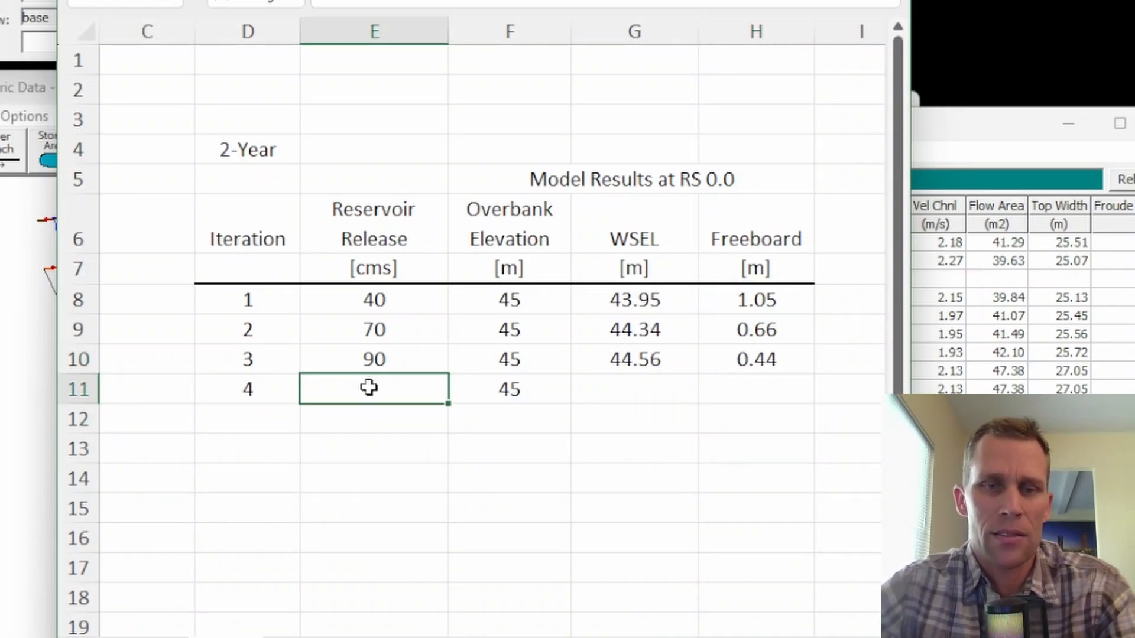
left_click_drag(355, 337, 367, 360)
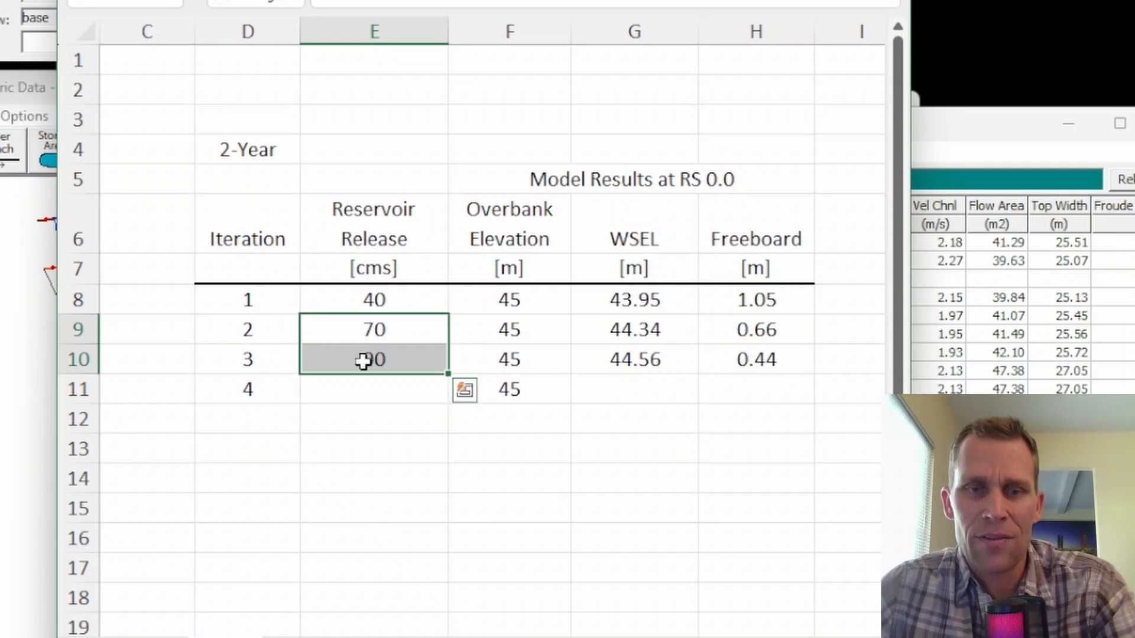
left_click_drag(748, 325, 754, 360)
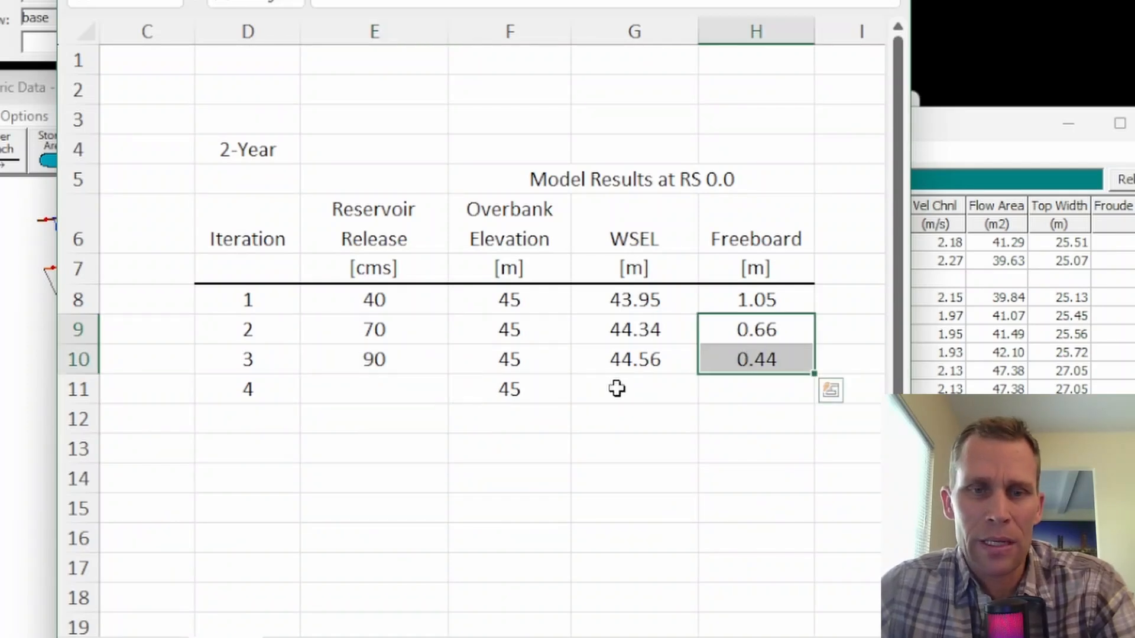
left_click(371, 392)
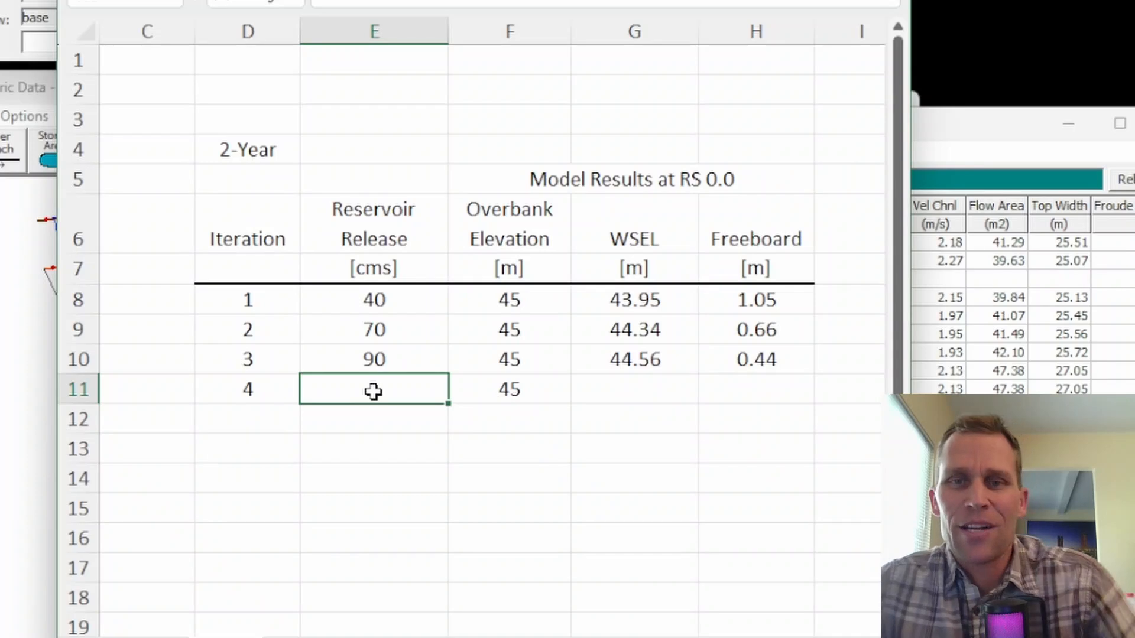
Switch back to HEC-RAS, close the profile output table and Unsteady Flow Analysis windows, and view the whole river schematic in the geometry editor.
left_click(721, 0)
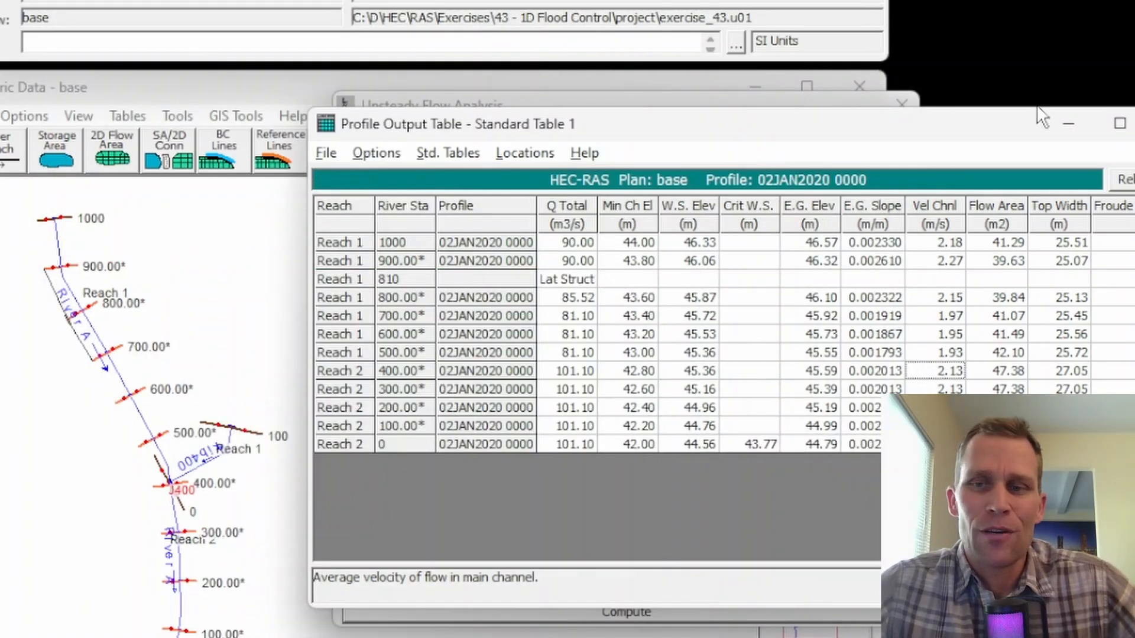
left_click(1134, 123)
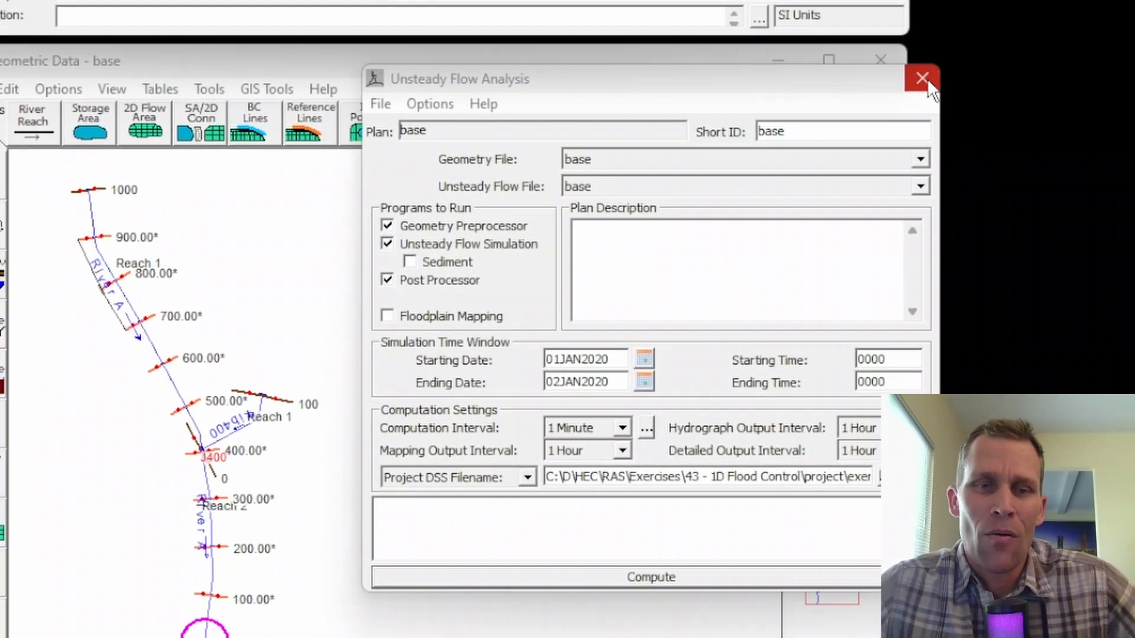
left_click(927, 84)
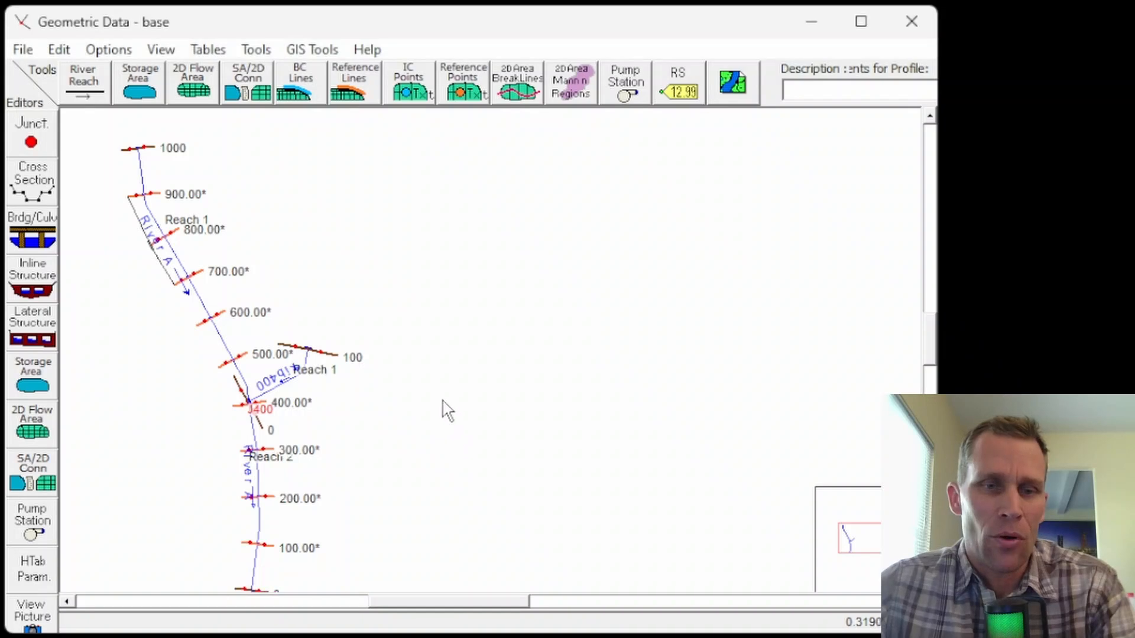
scroll(418, 474, "down", 2)
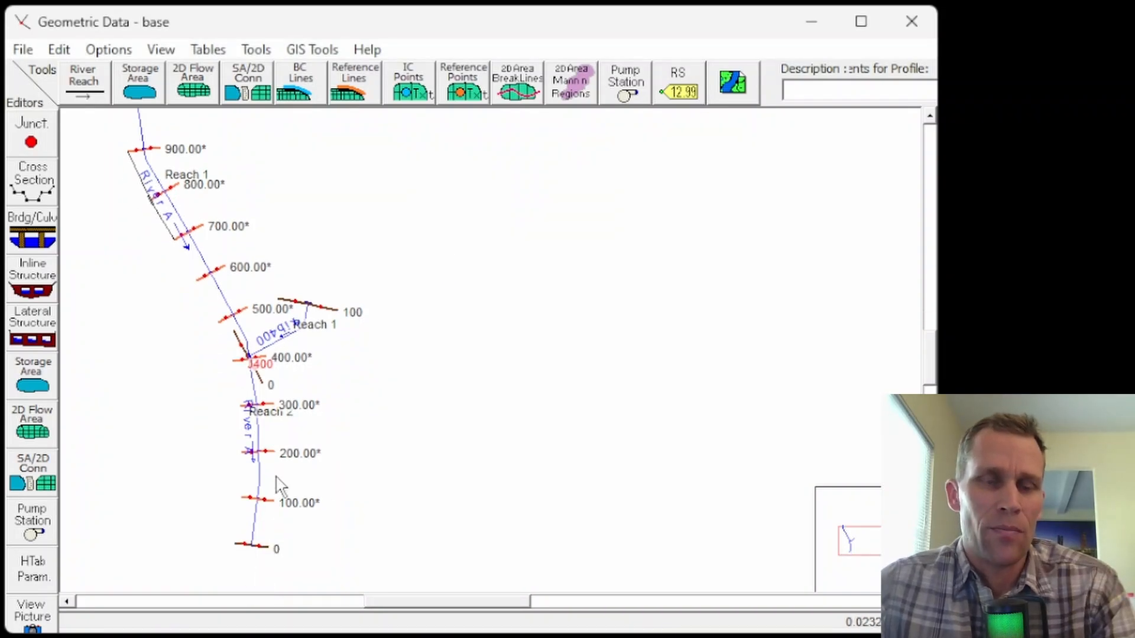
scroll(444, 286, "up", 1)
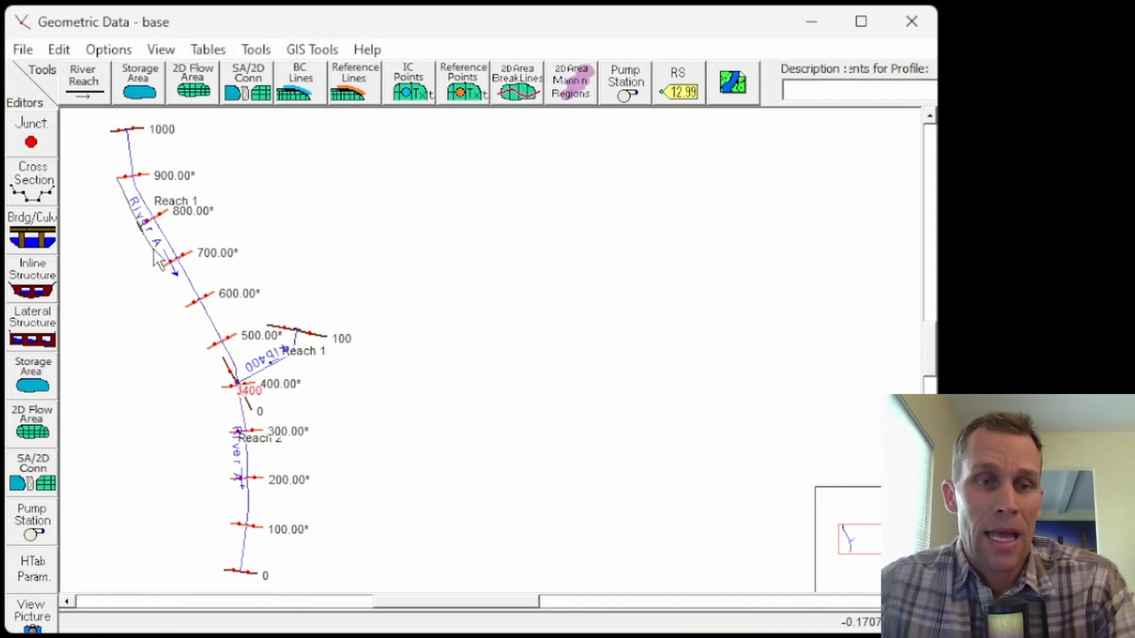